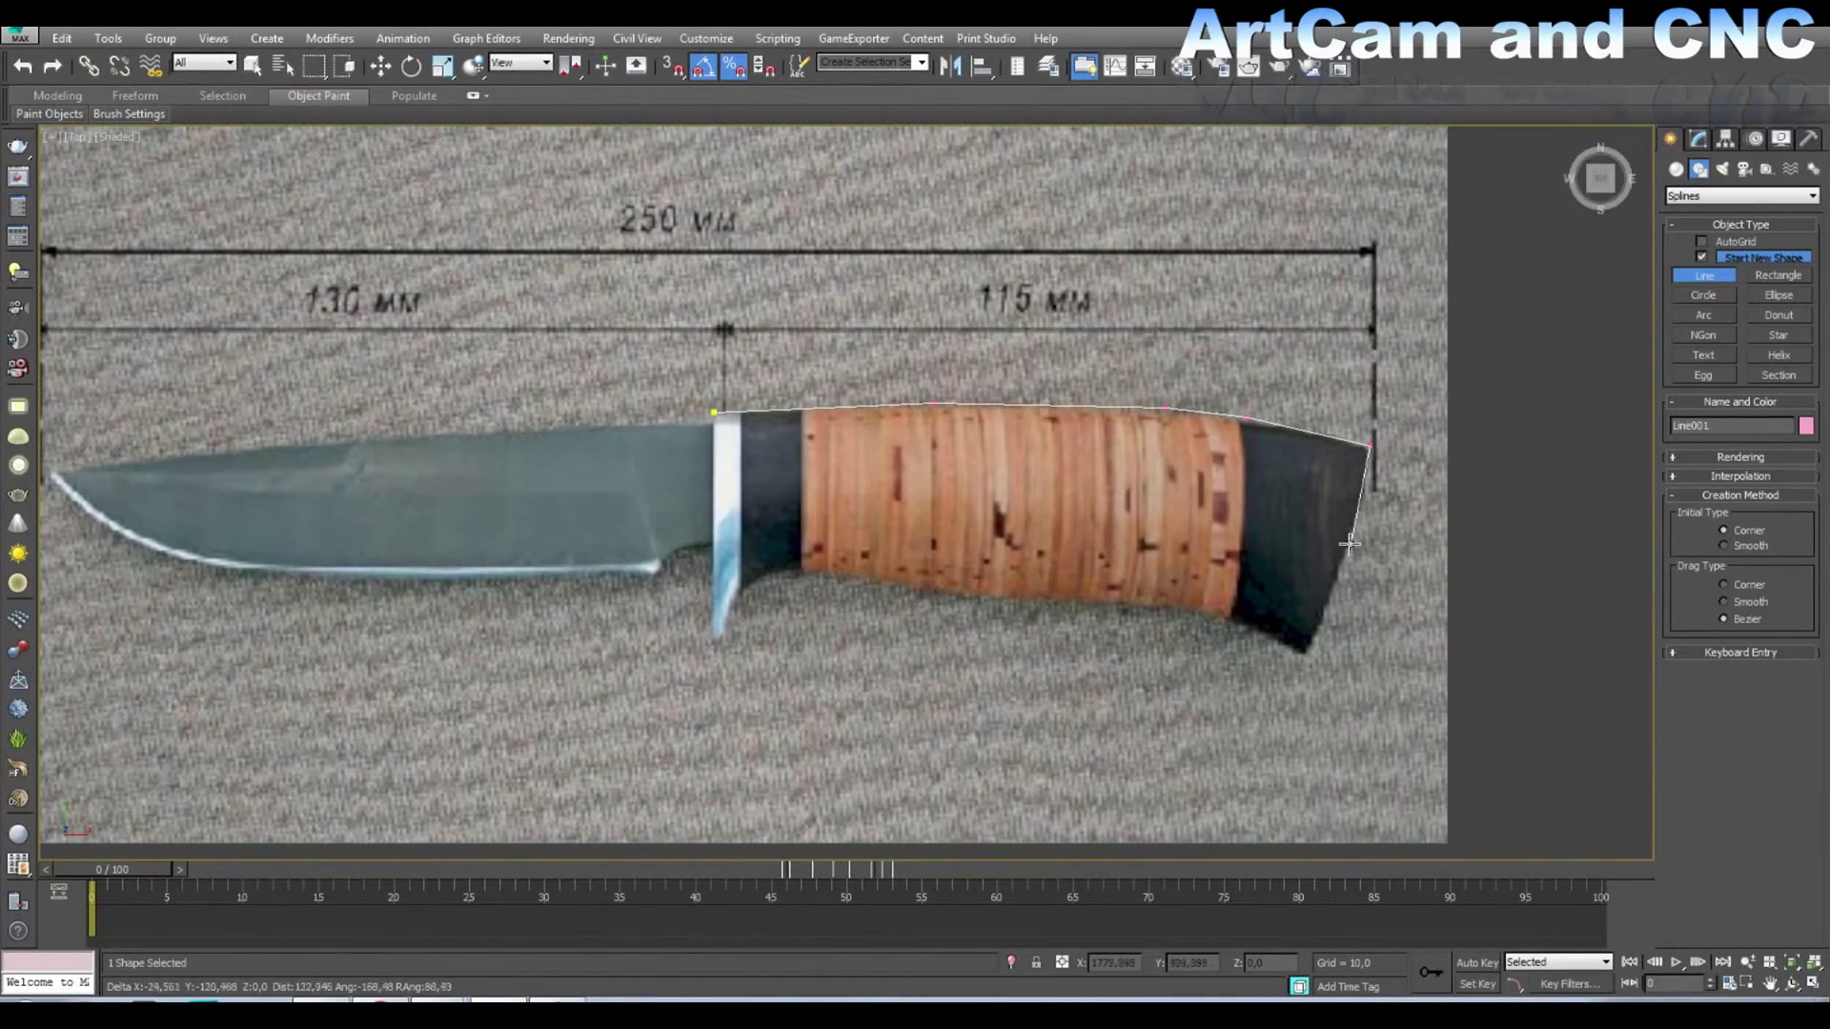
Step: Trace a Line spline around the handle and bolster on the reference photo, closing it at the first vertex
click(1303, 657)
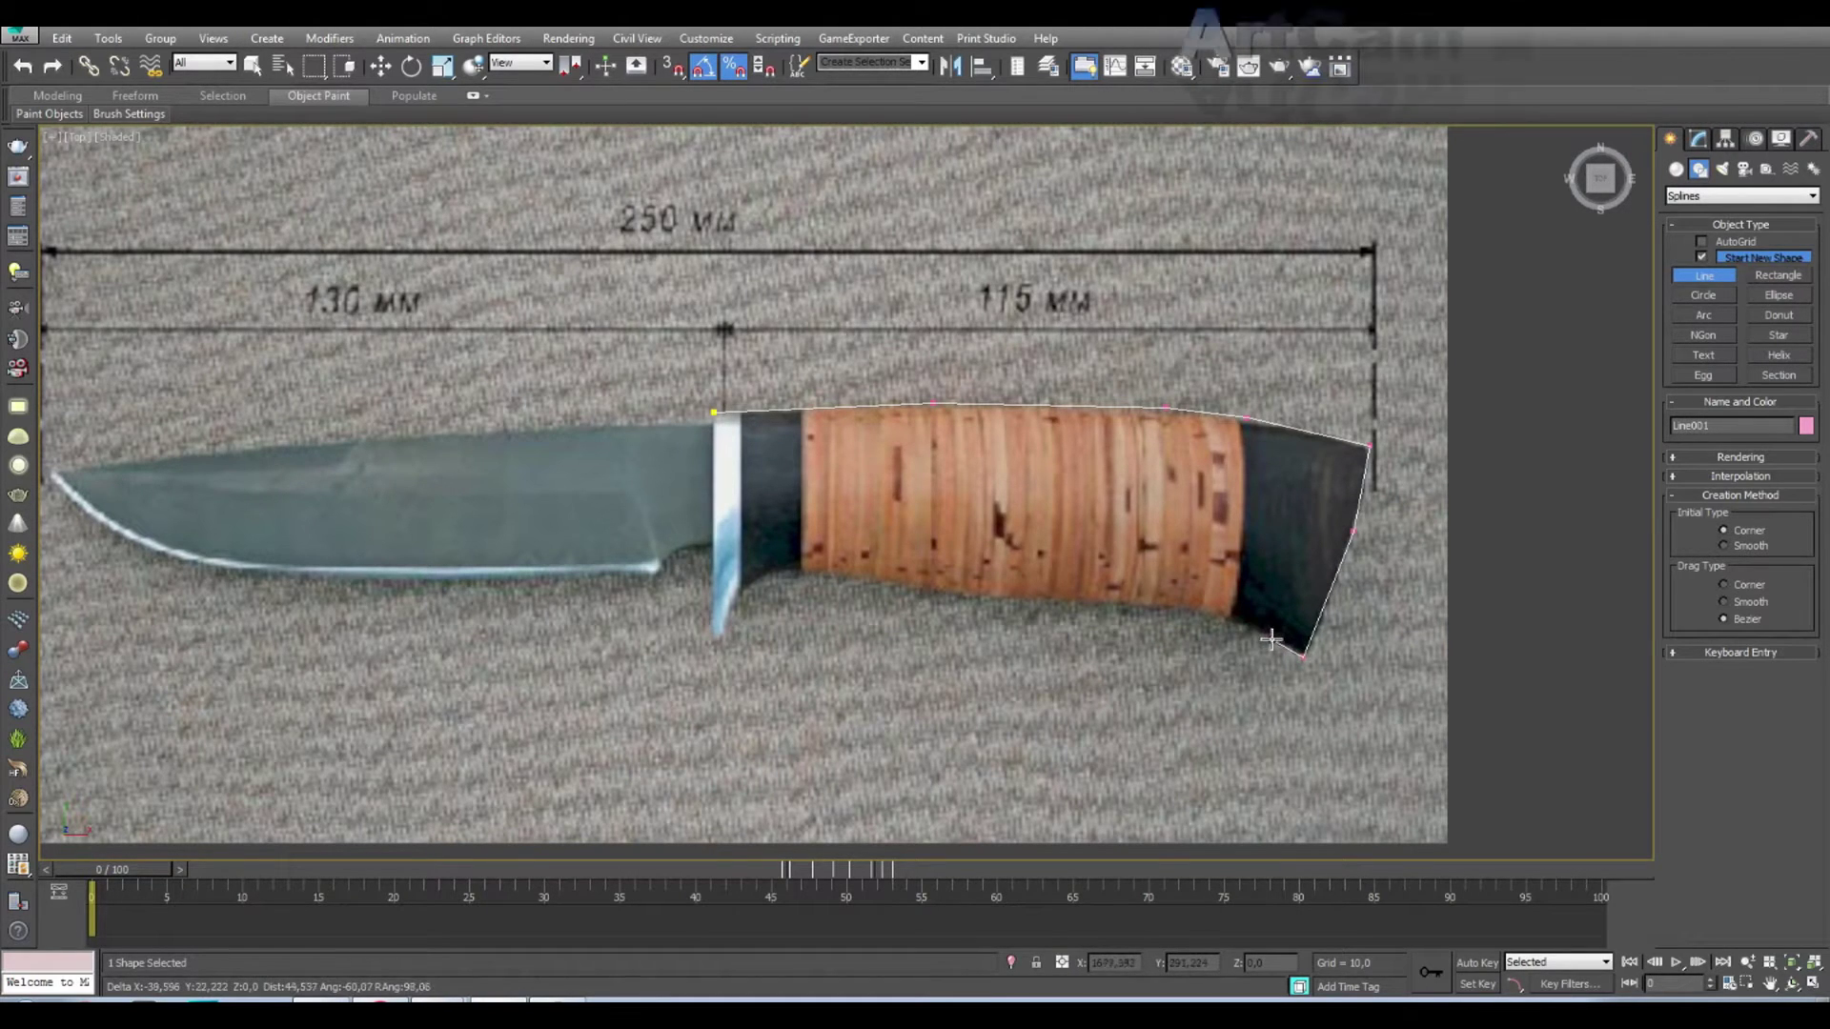
click(1272, 639)
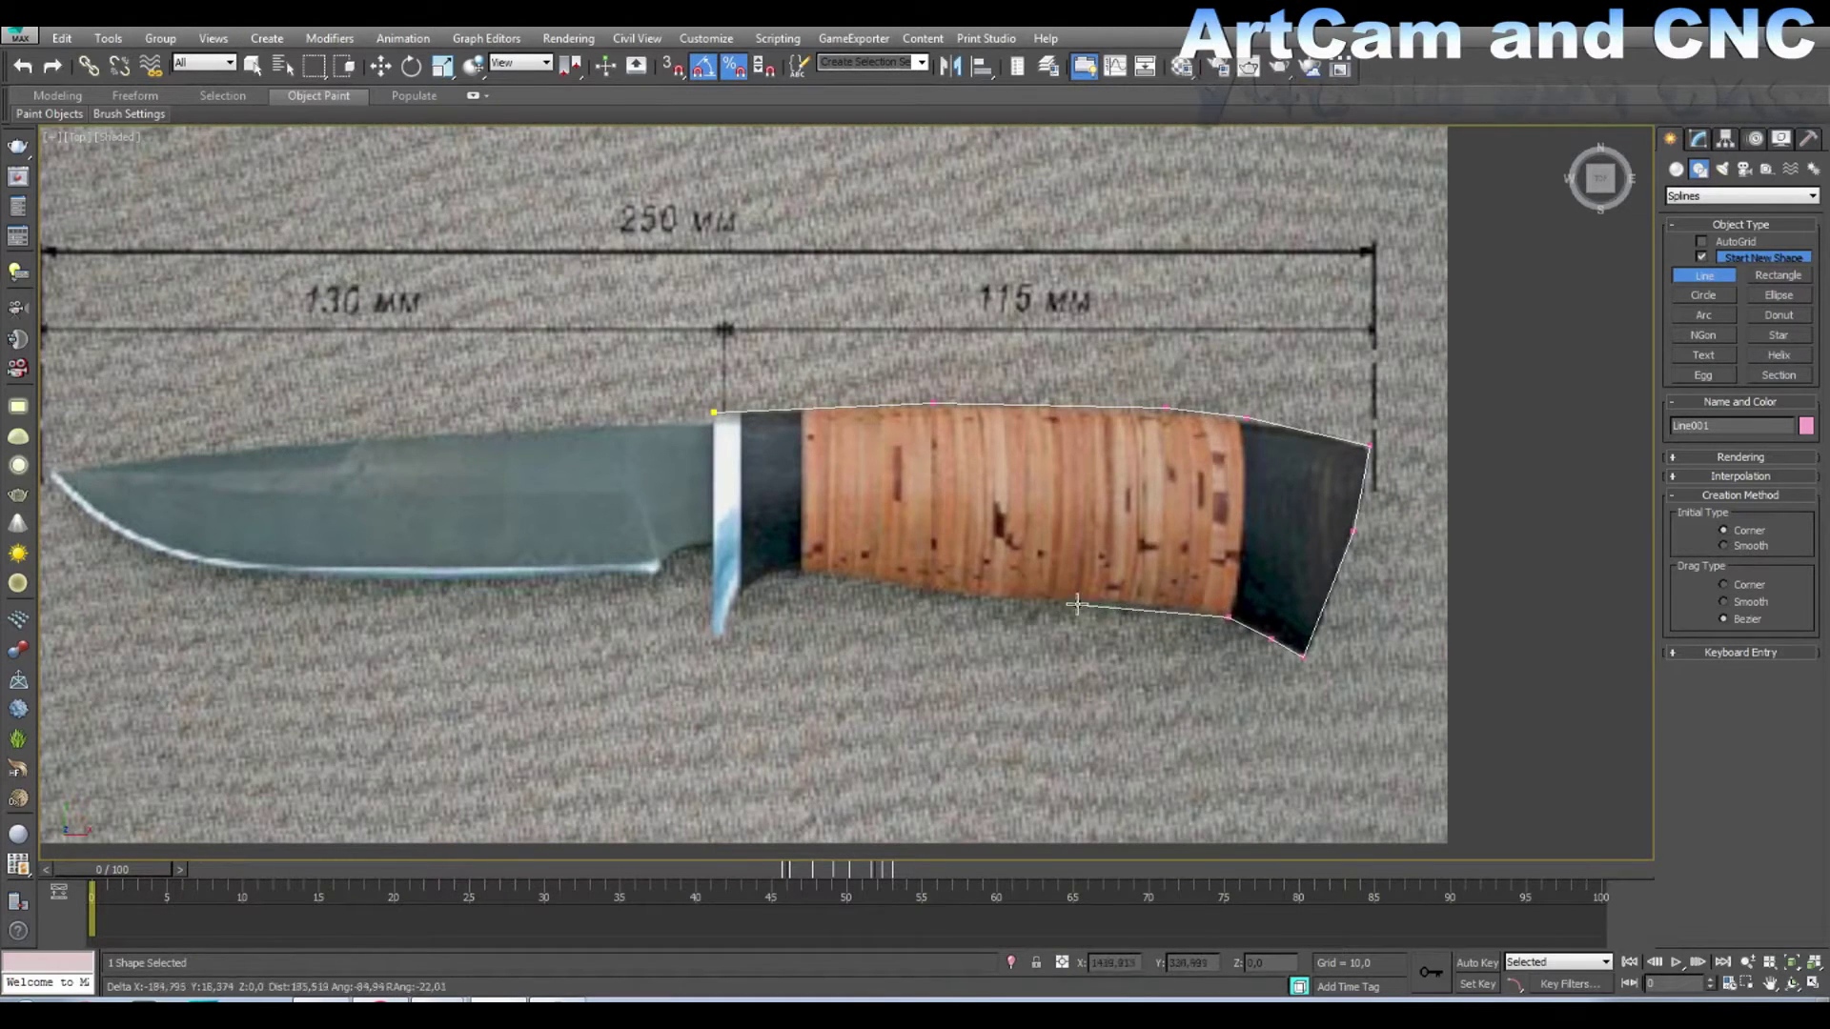
click(762, 575)
click(734, 593)
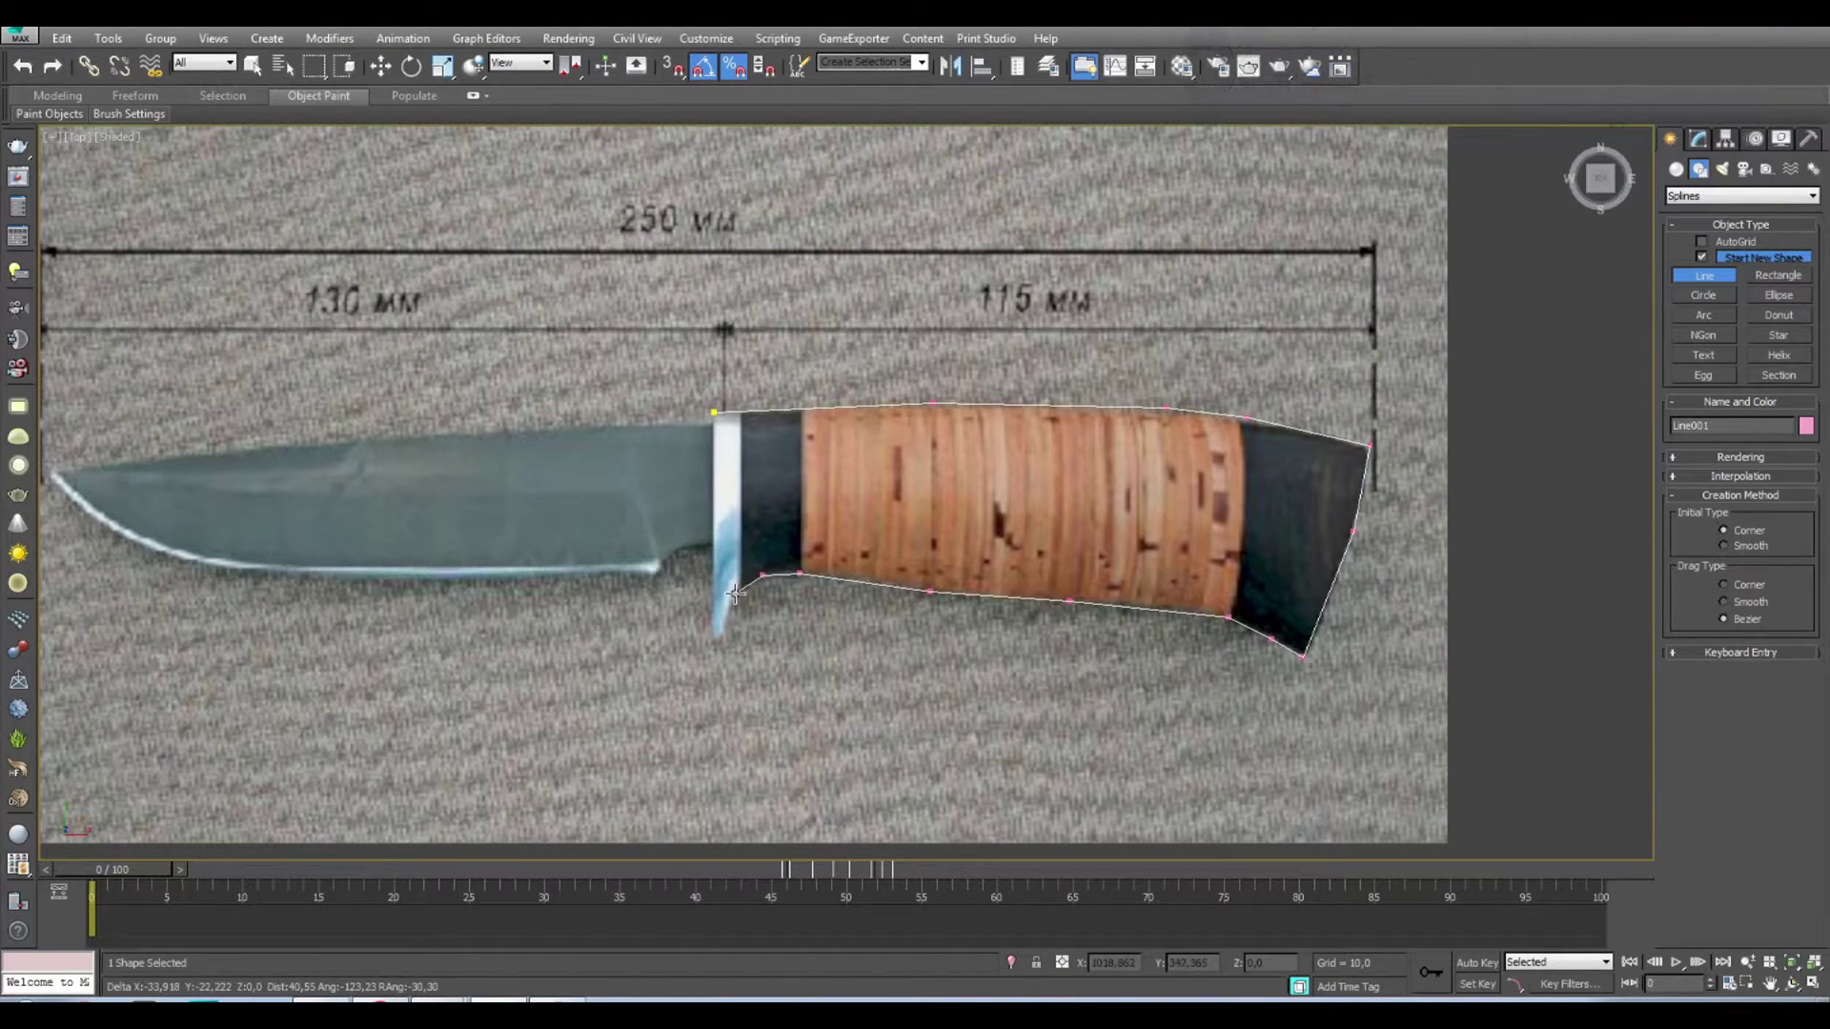
click(721, 642)
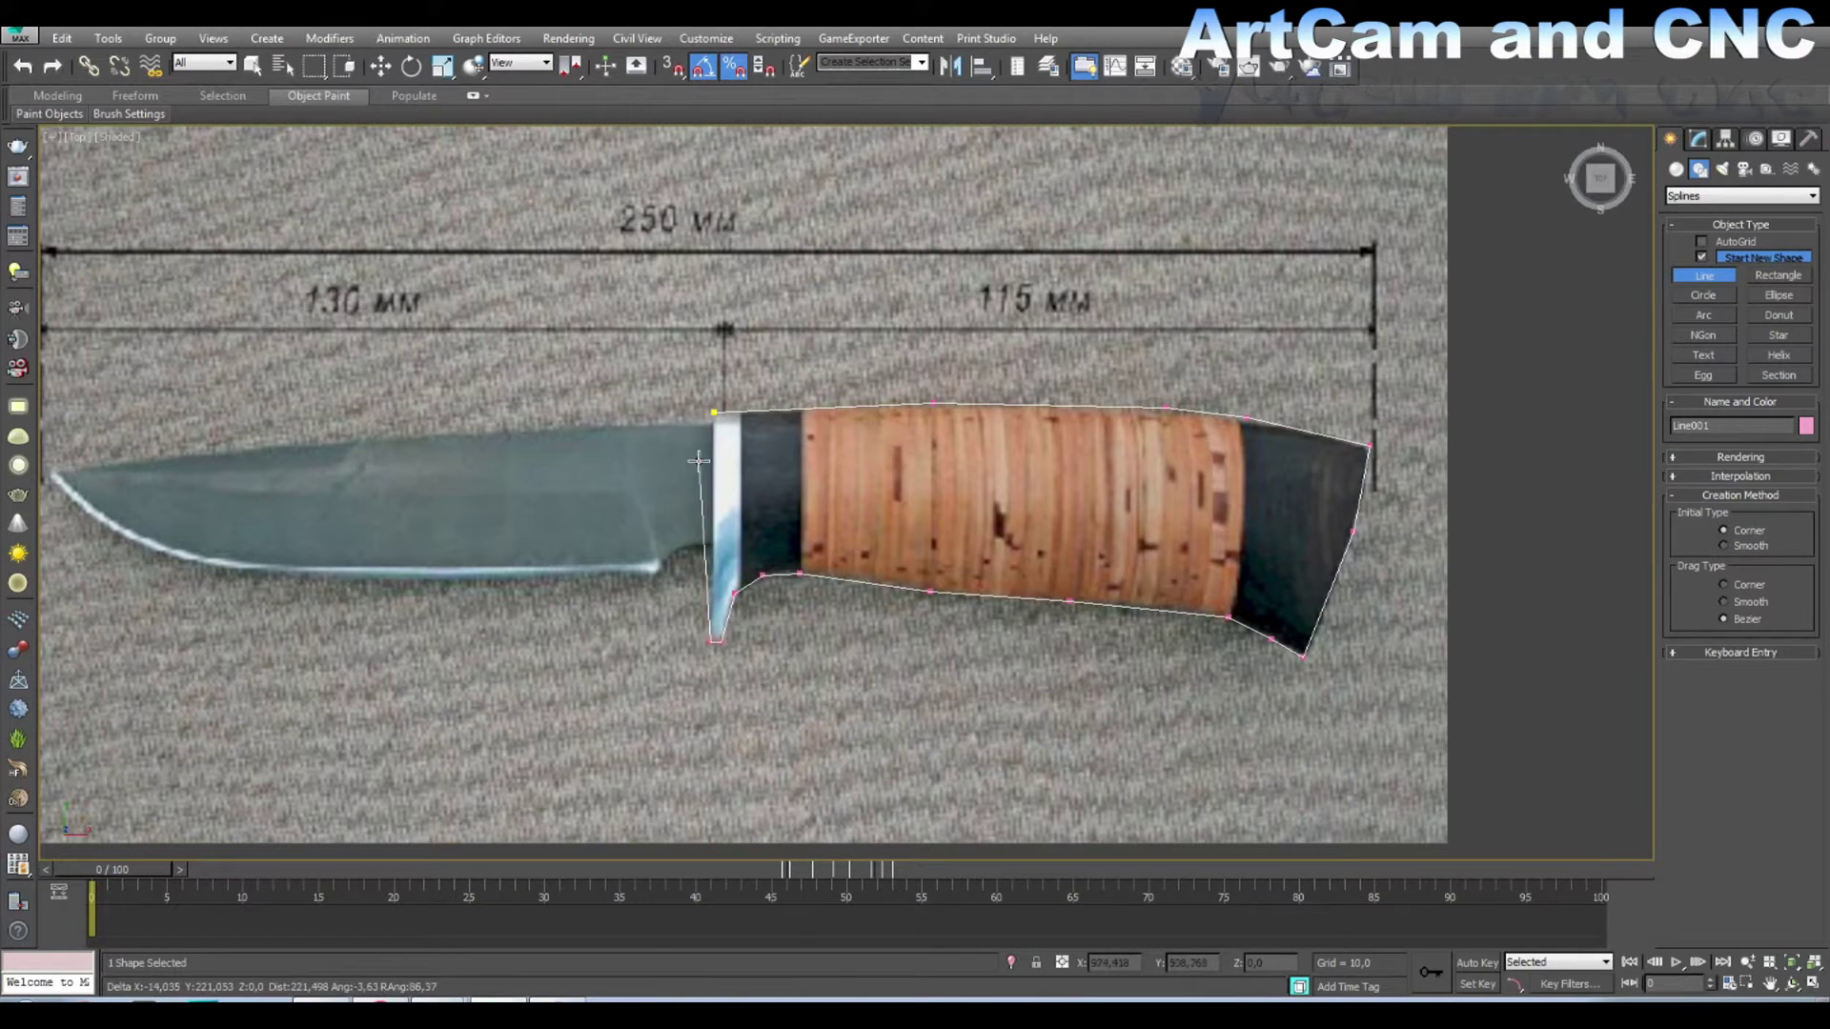
click(713, 413)
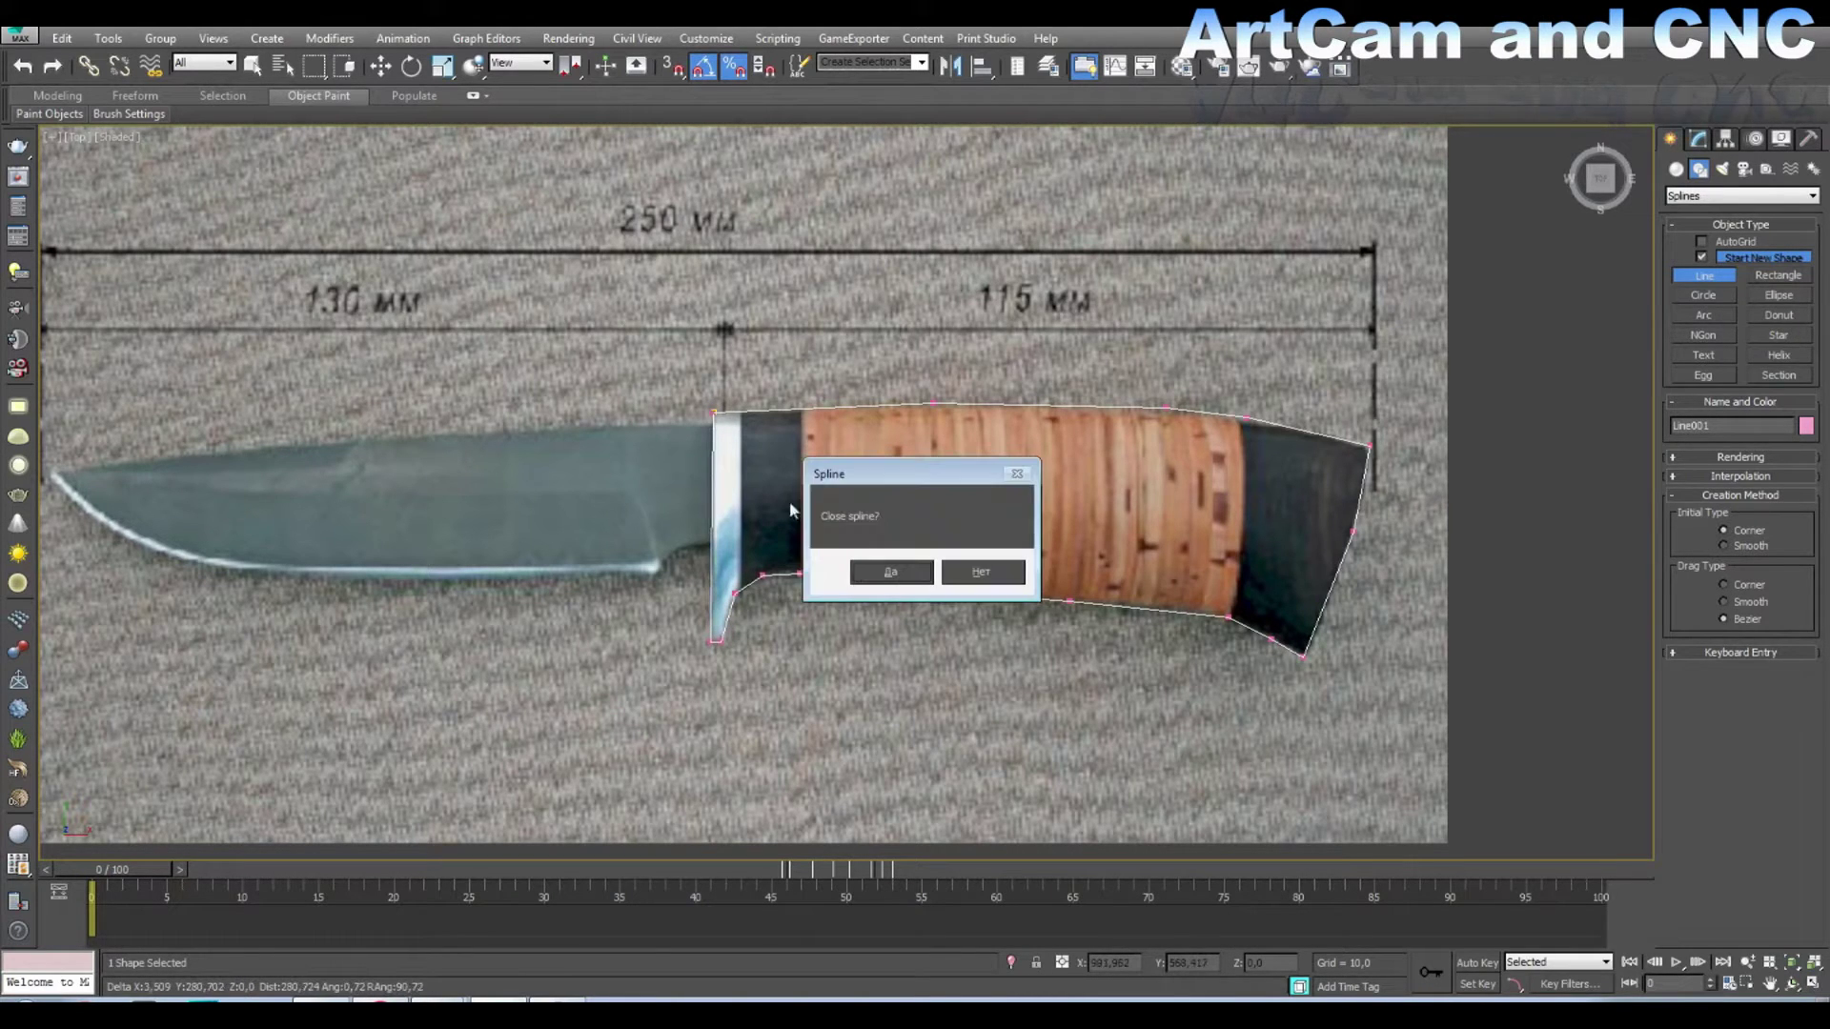
click(899, 578)
scroll(858, 581, up, 3)
Step: Finish the outline shape and convert it to an Editable Poly
scroll(819, 586, down, 5)
middle_drag(815, 585, 739, 589)
scroll(773, 590, up, 3)
key(e)
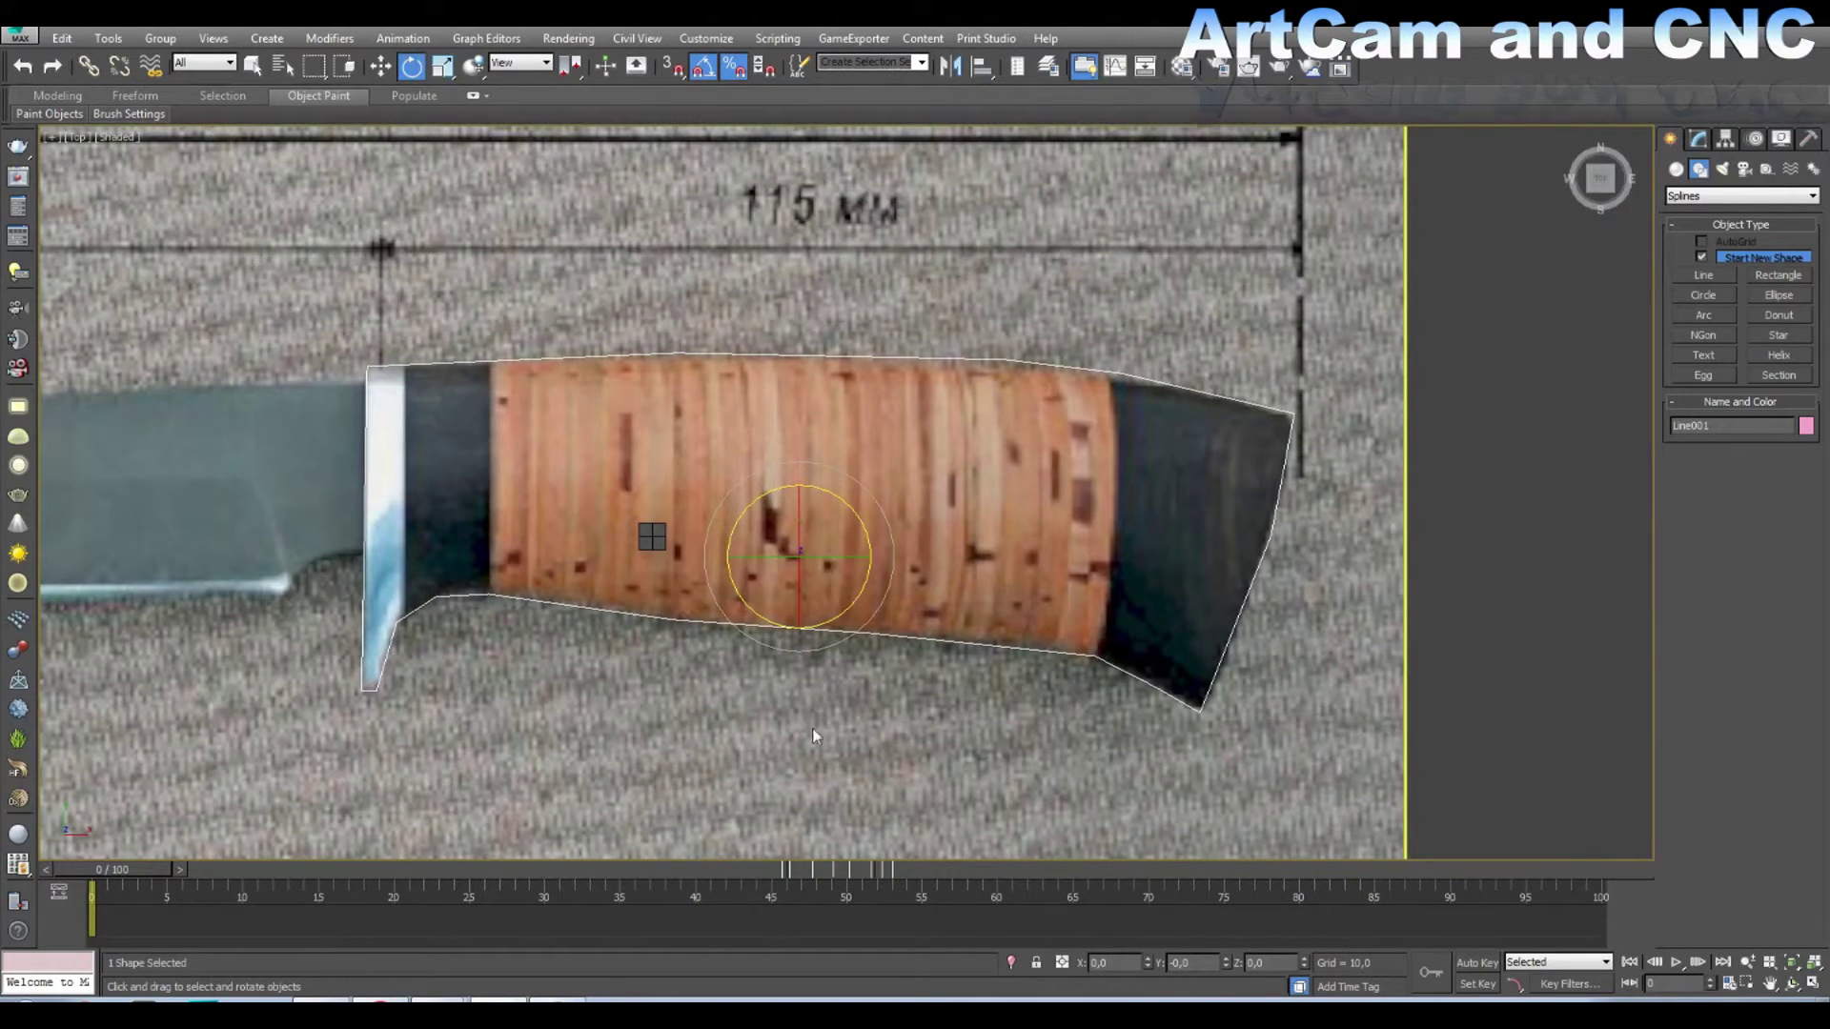
middle_drag(988, 597, 1096, 618)
Step: Switch to Vertex level and set the viewport display to Wireframe
key(1)
scroll(1316, 494, down, 2)
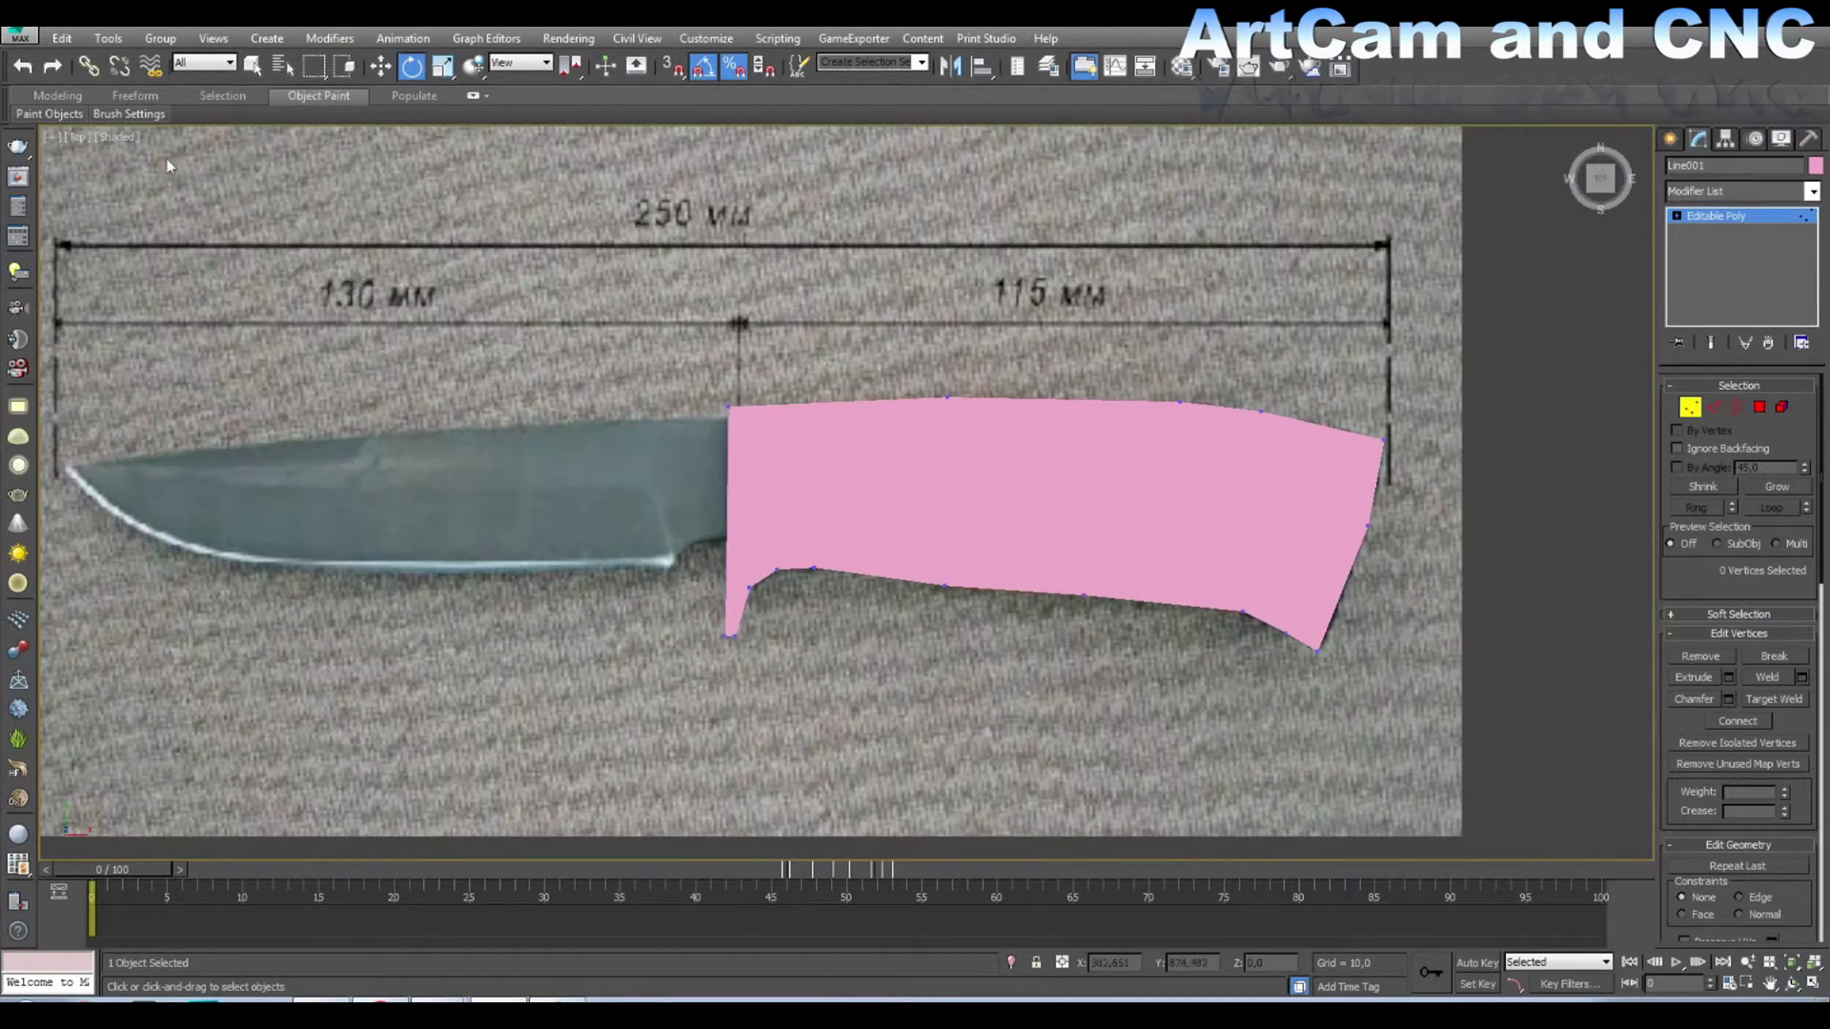
click(121, 137)
click(229, 305)
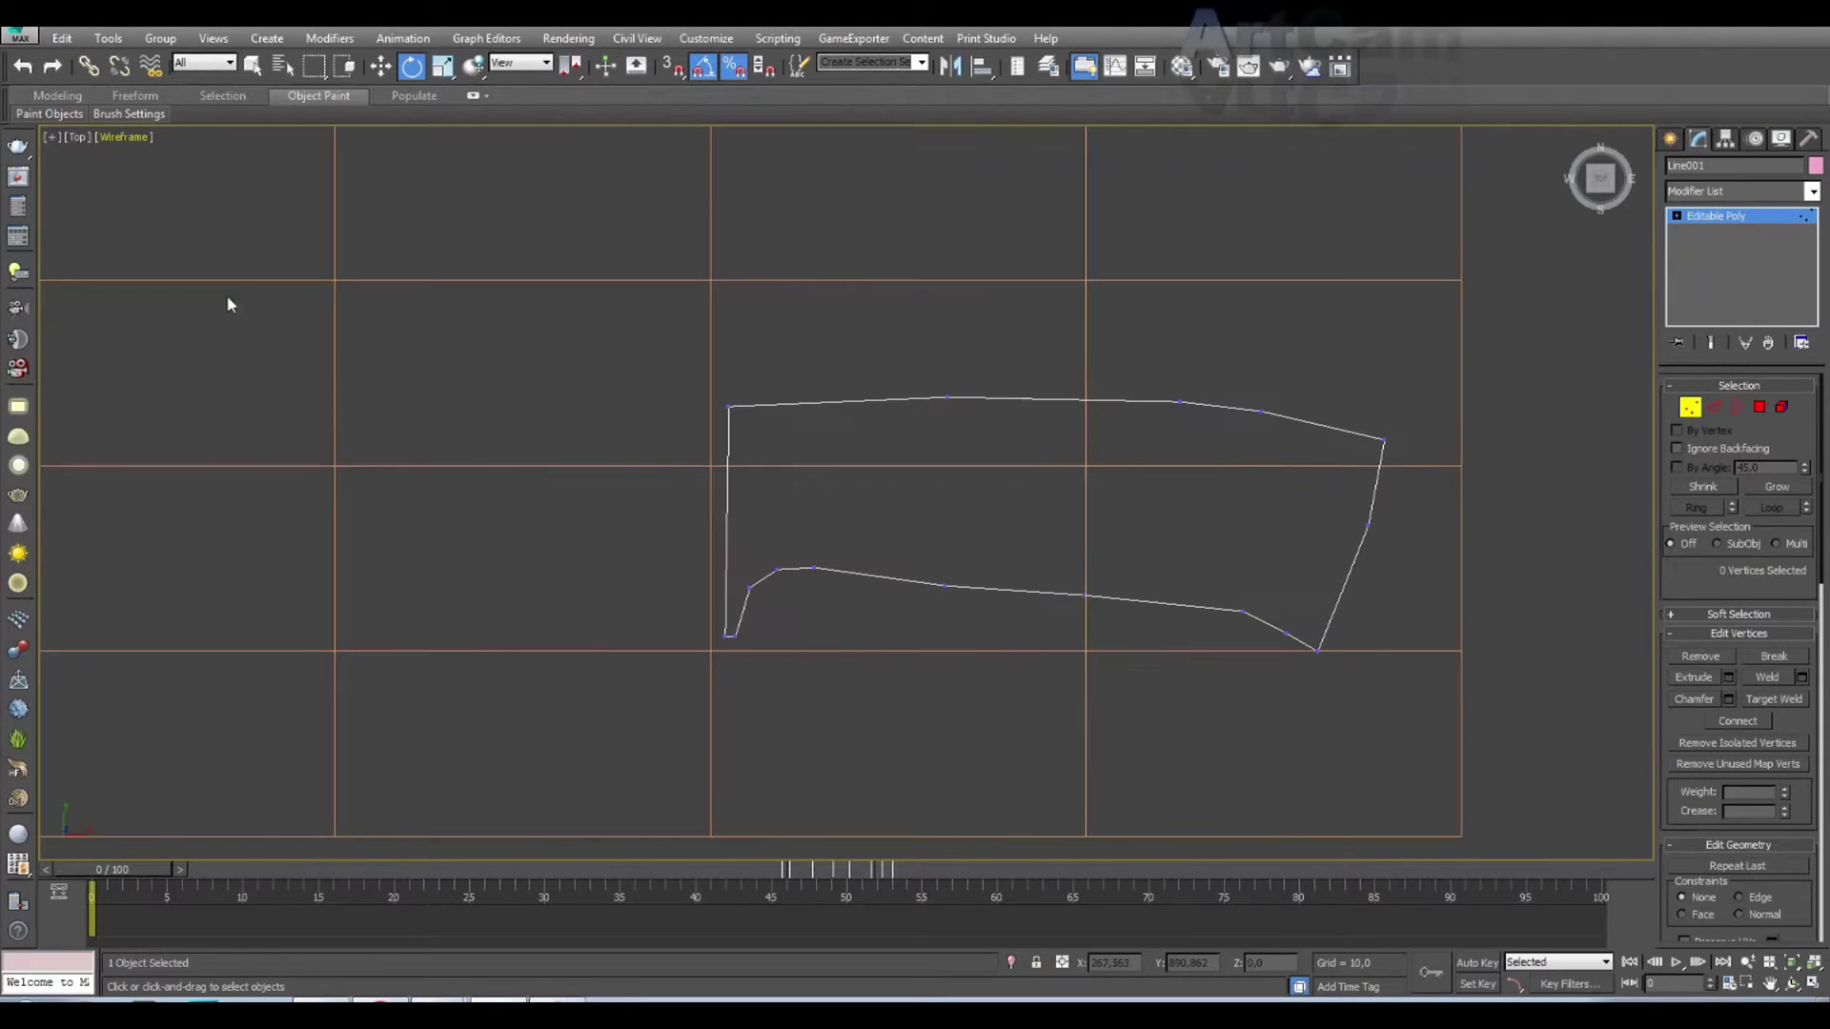
Step: Connect a top and bottom vertex pair with a vertical edge across the handle
scroll(678, 454, up, 3)
scroll(889, 513, down, 1)
drag(759, 351, 923, 657)
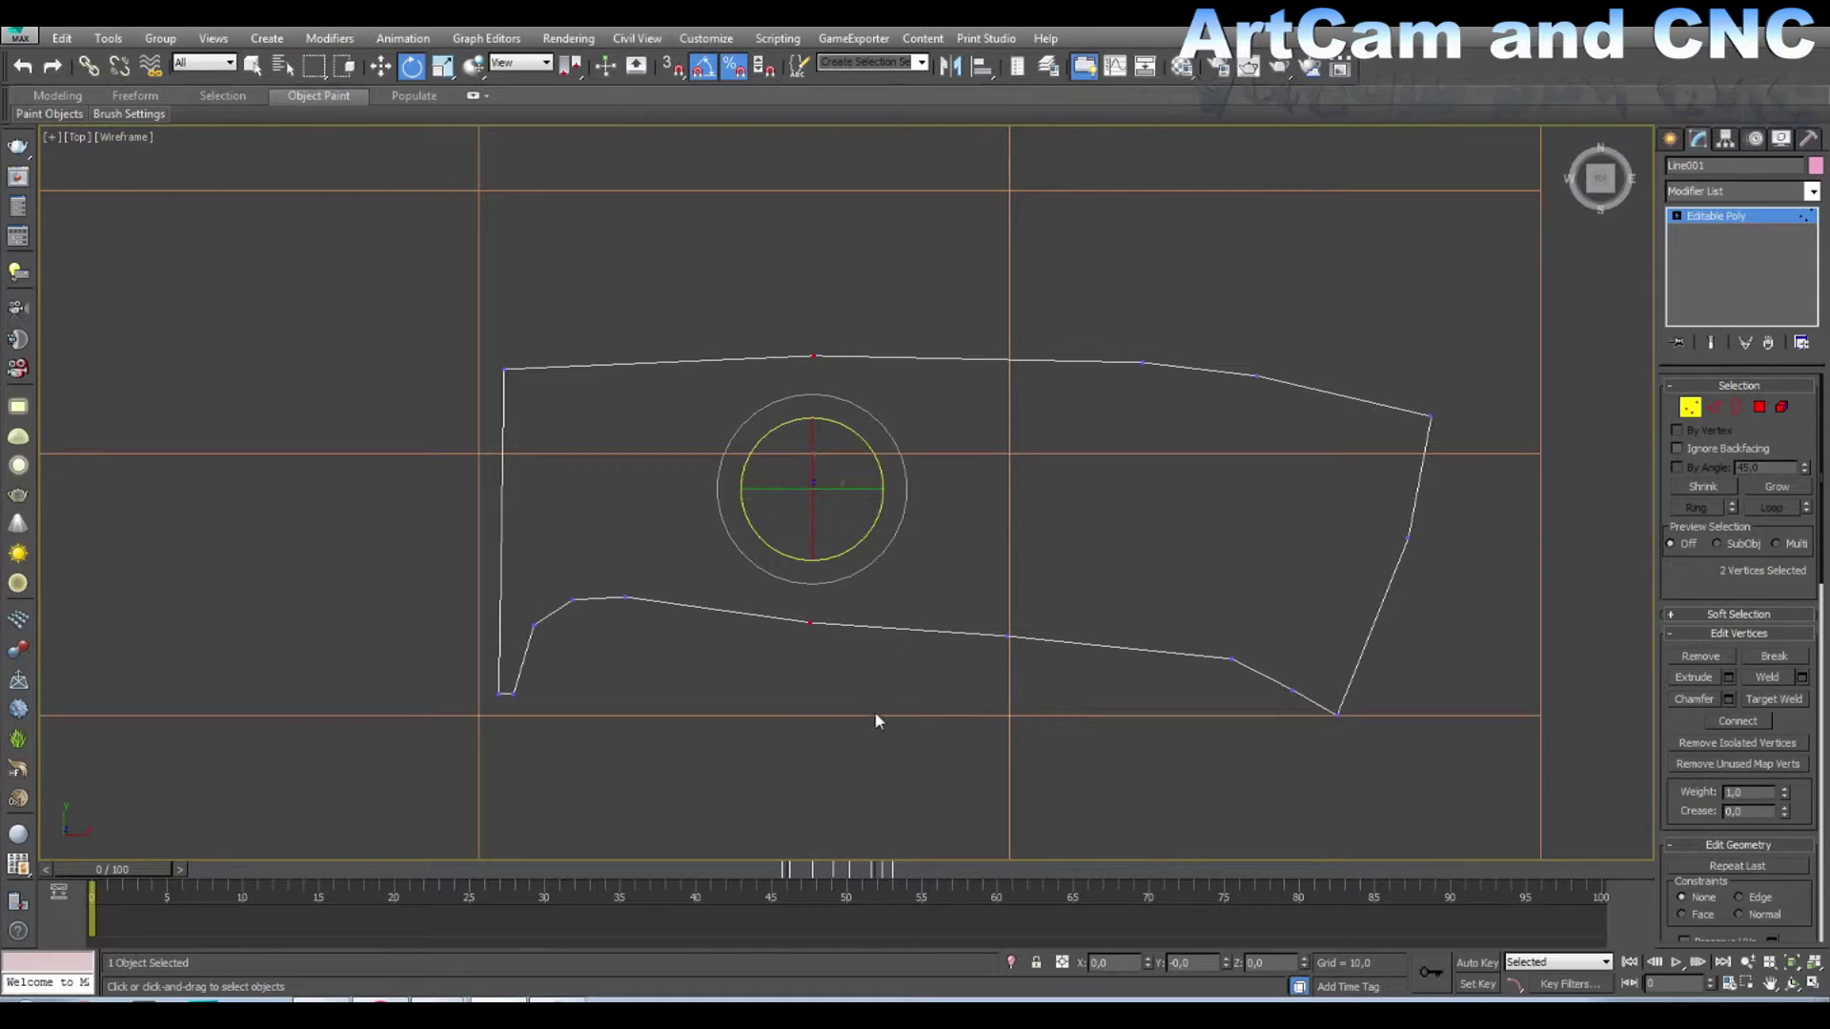
key(ctrl+shift+e)
middle_drag(844, 669, 751, 654)
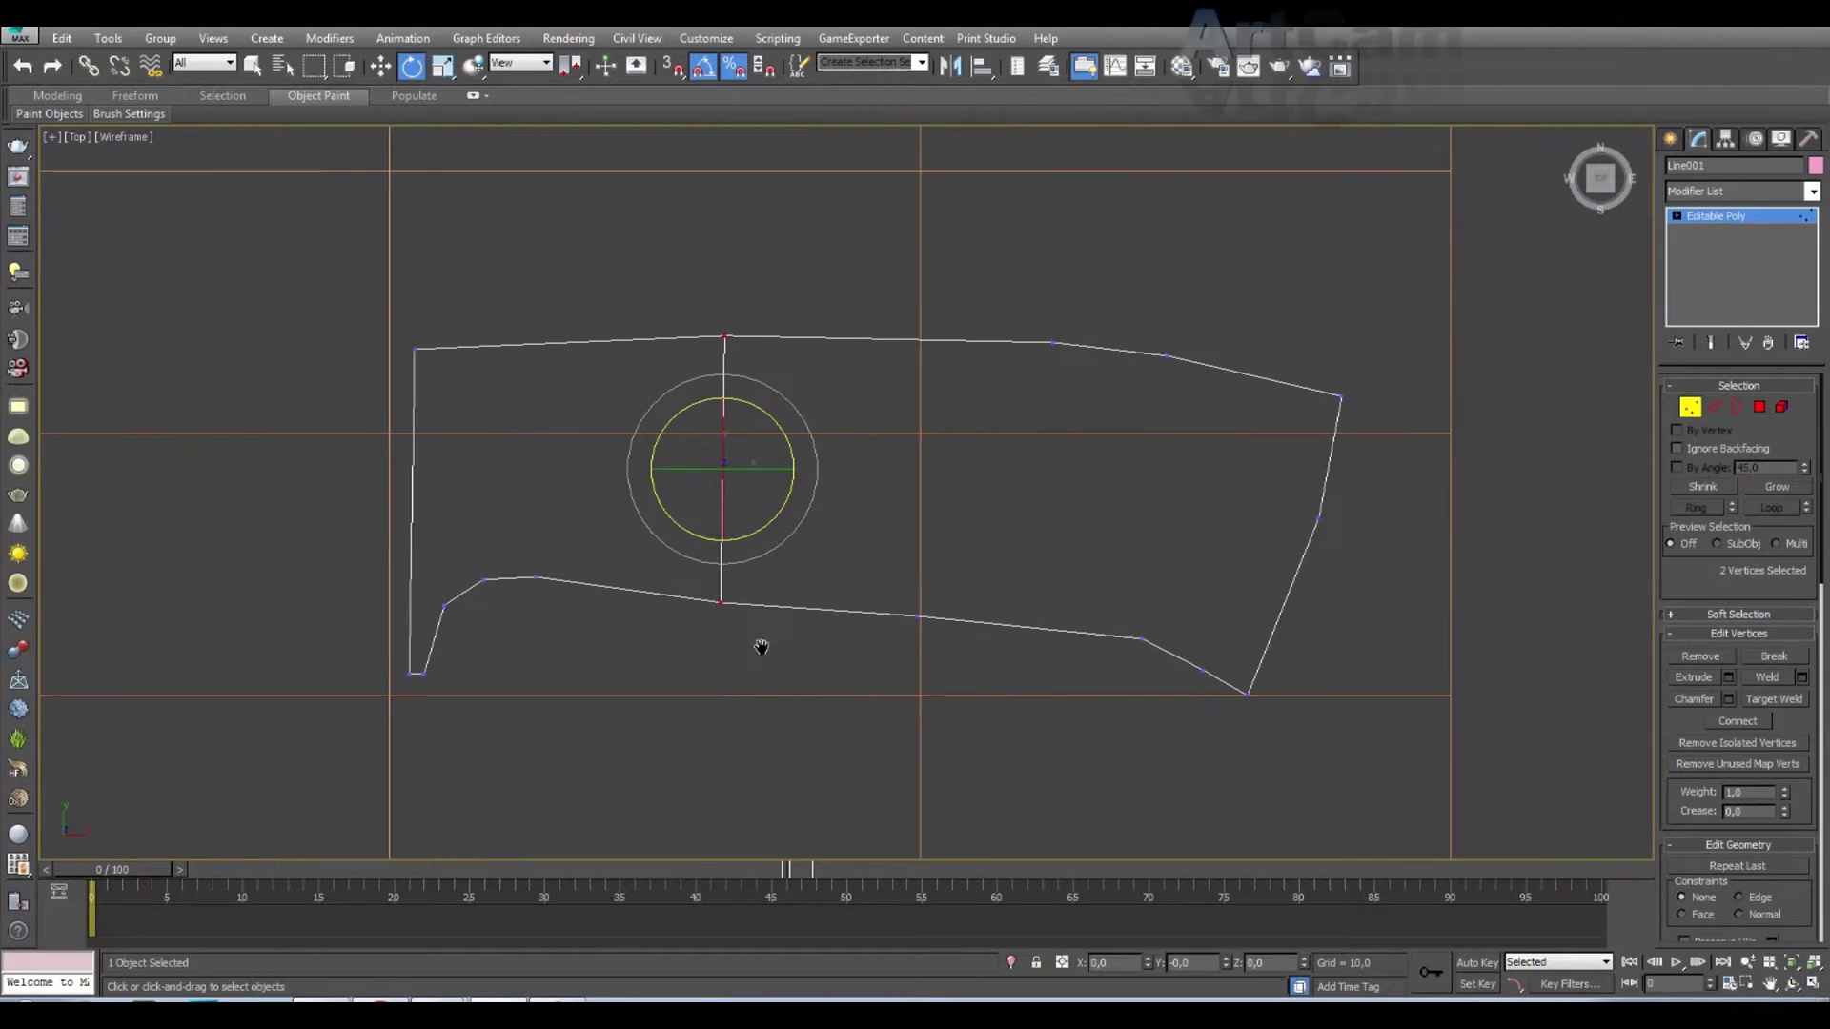
drag(891, 239, 997, 625)
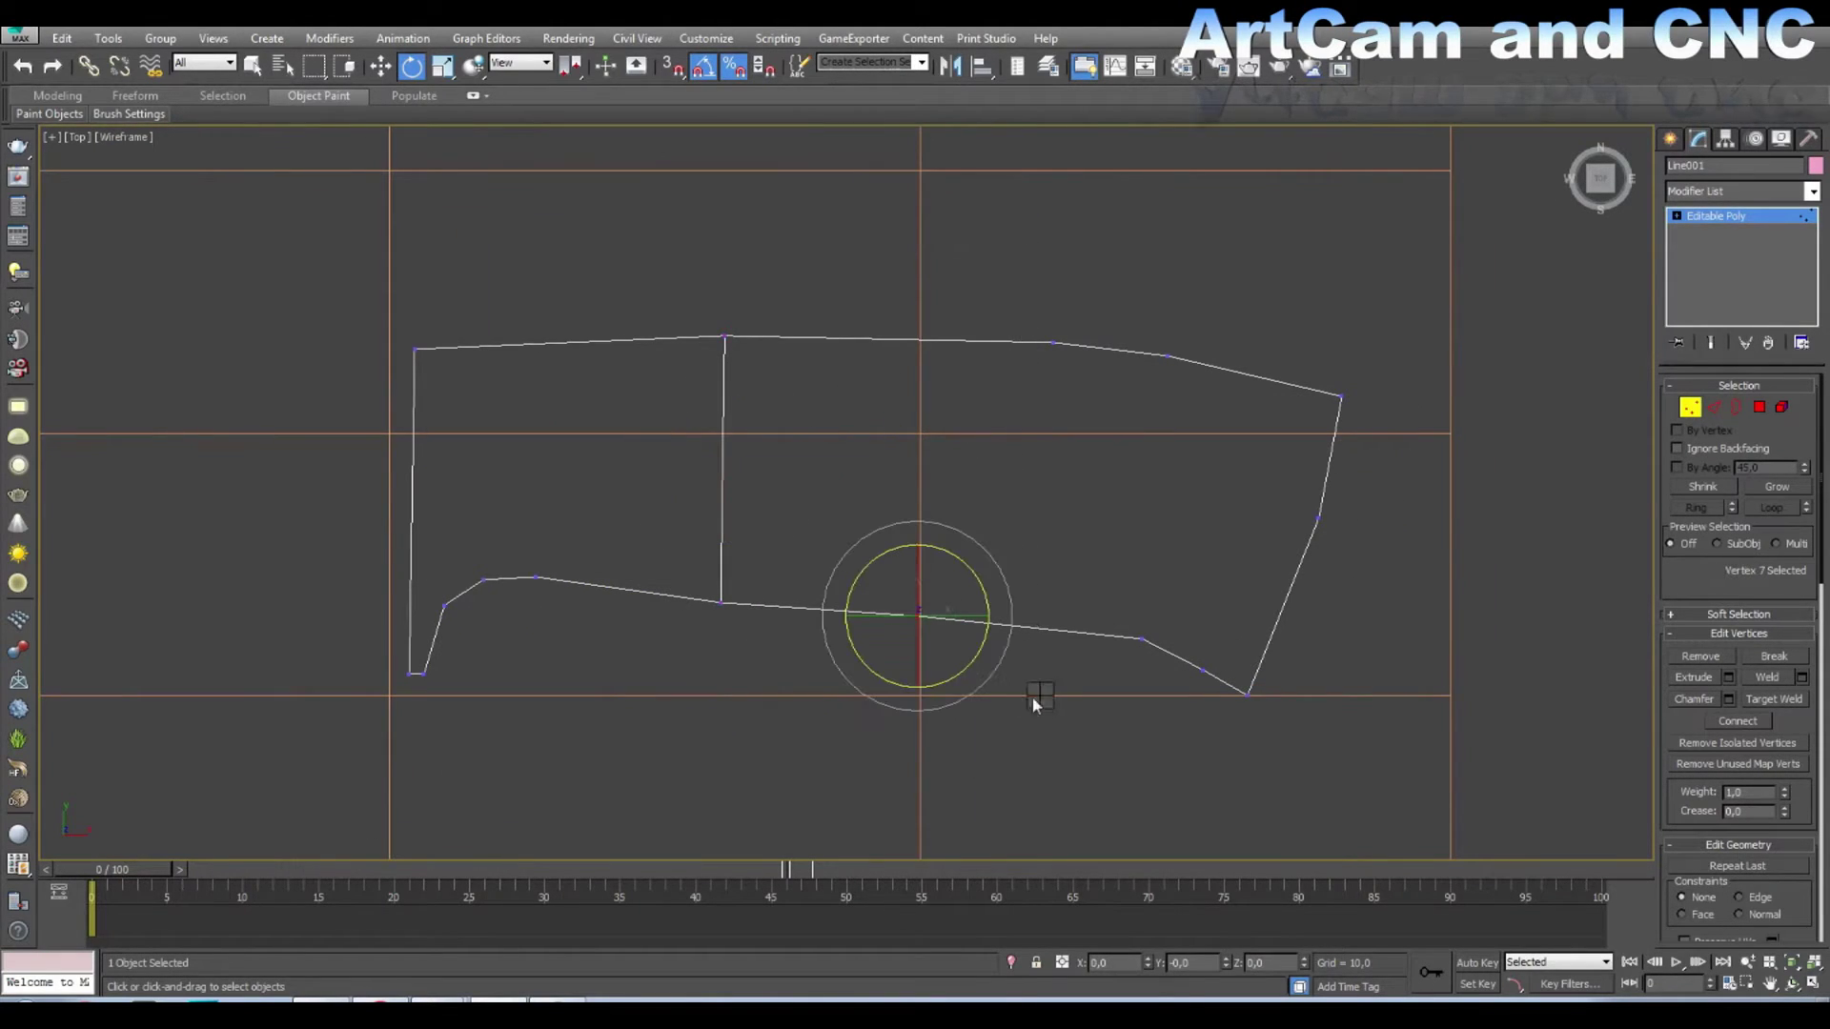
Step: Cut further vertical edges from the bottom edge up to the top edge
key(w)
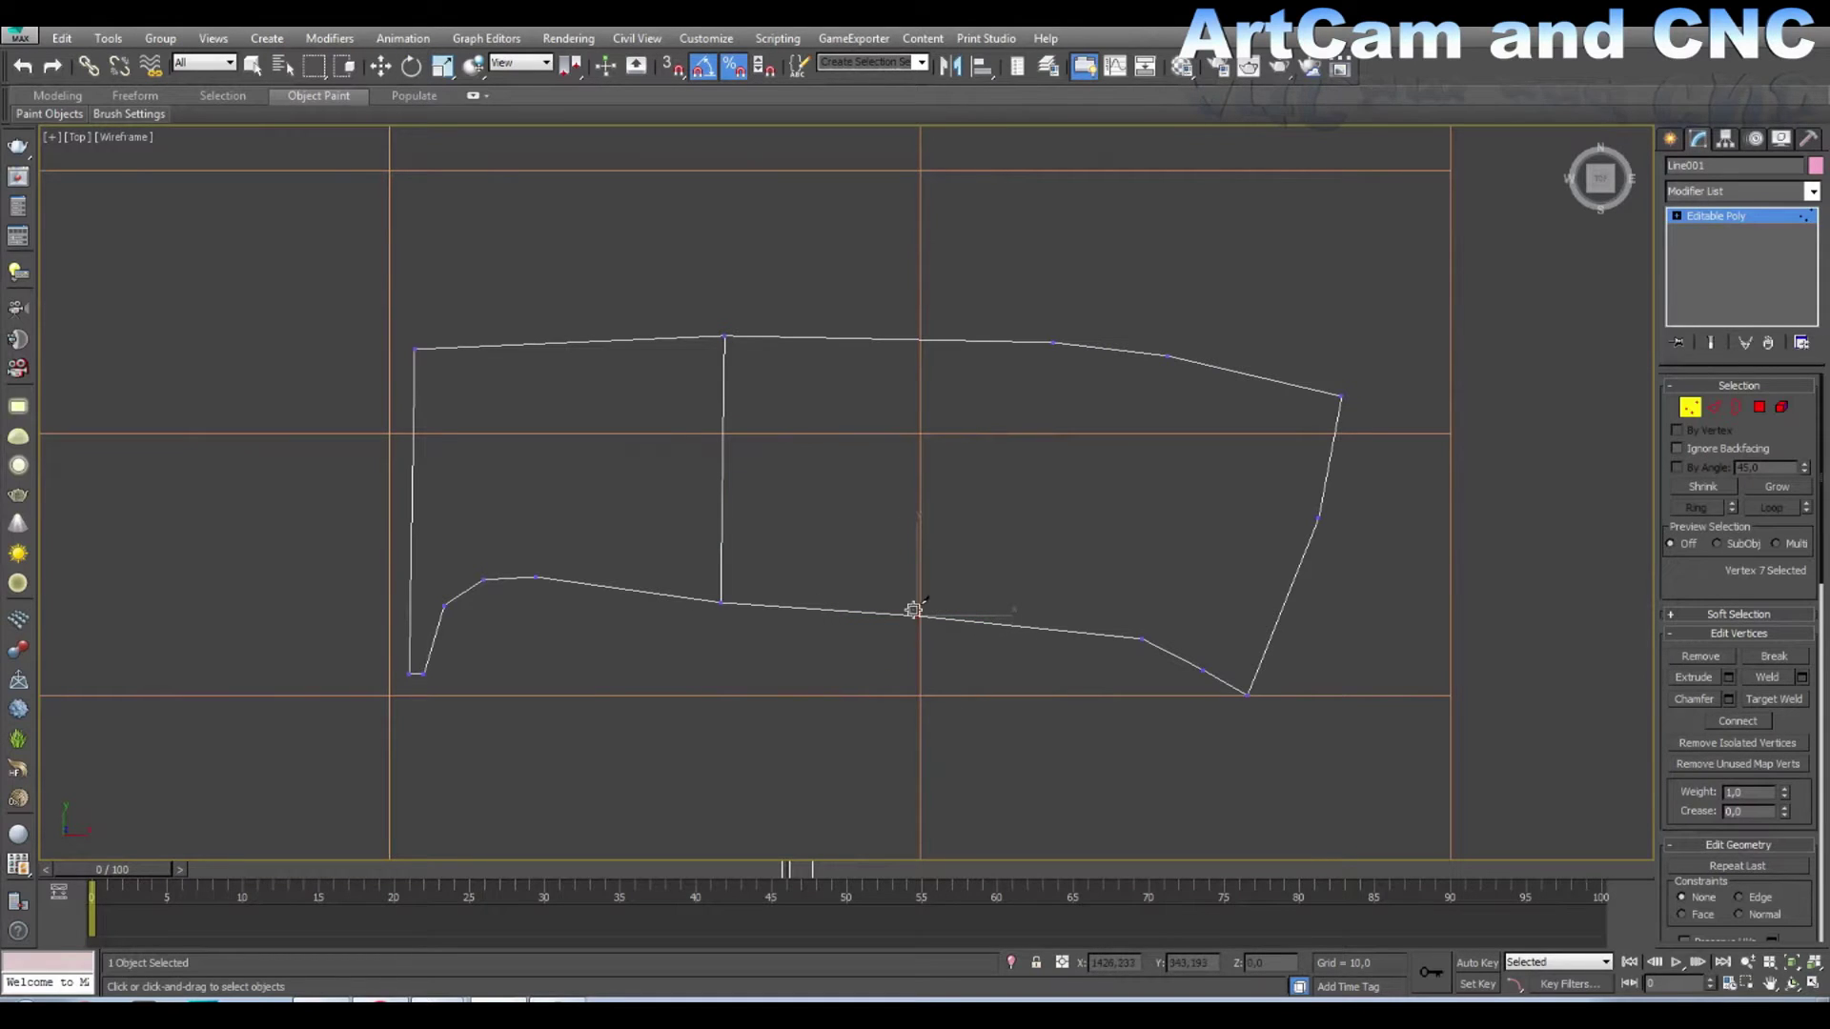
click(919, 615)
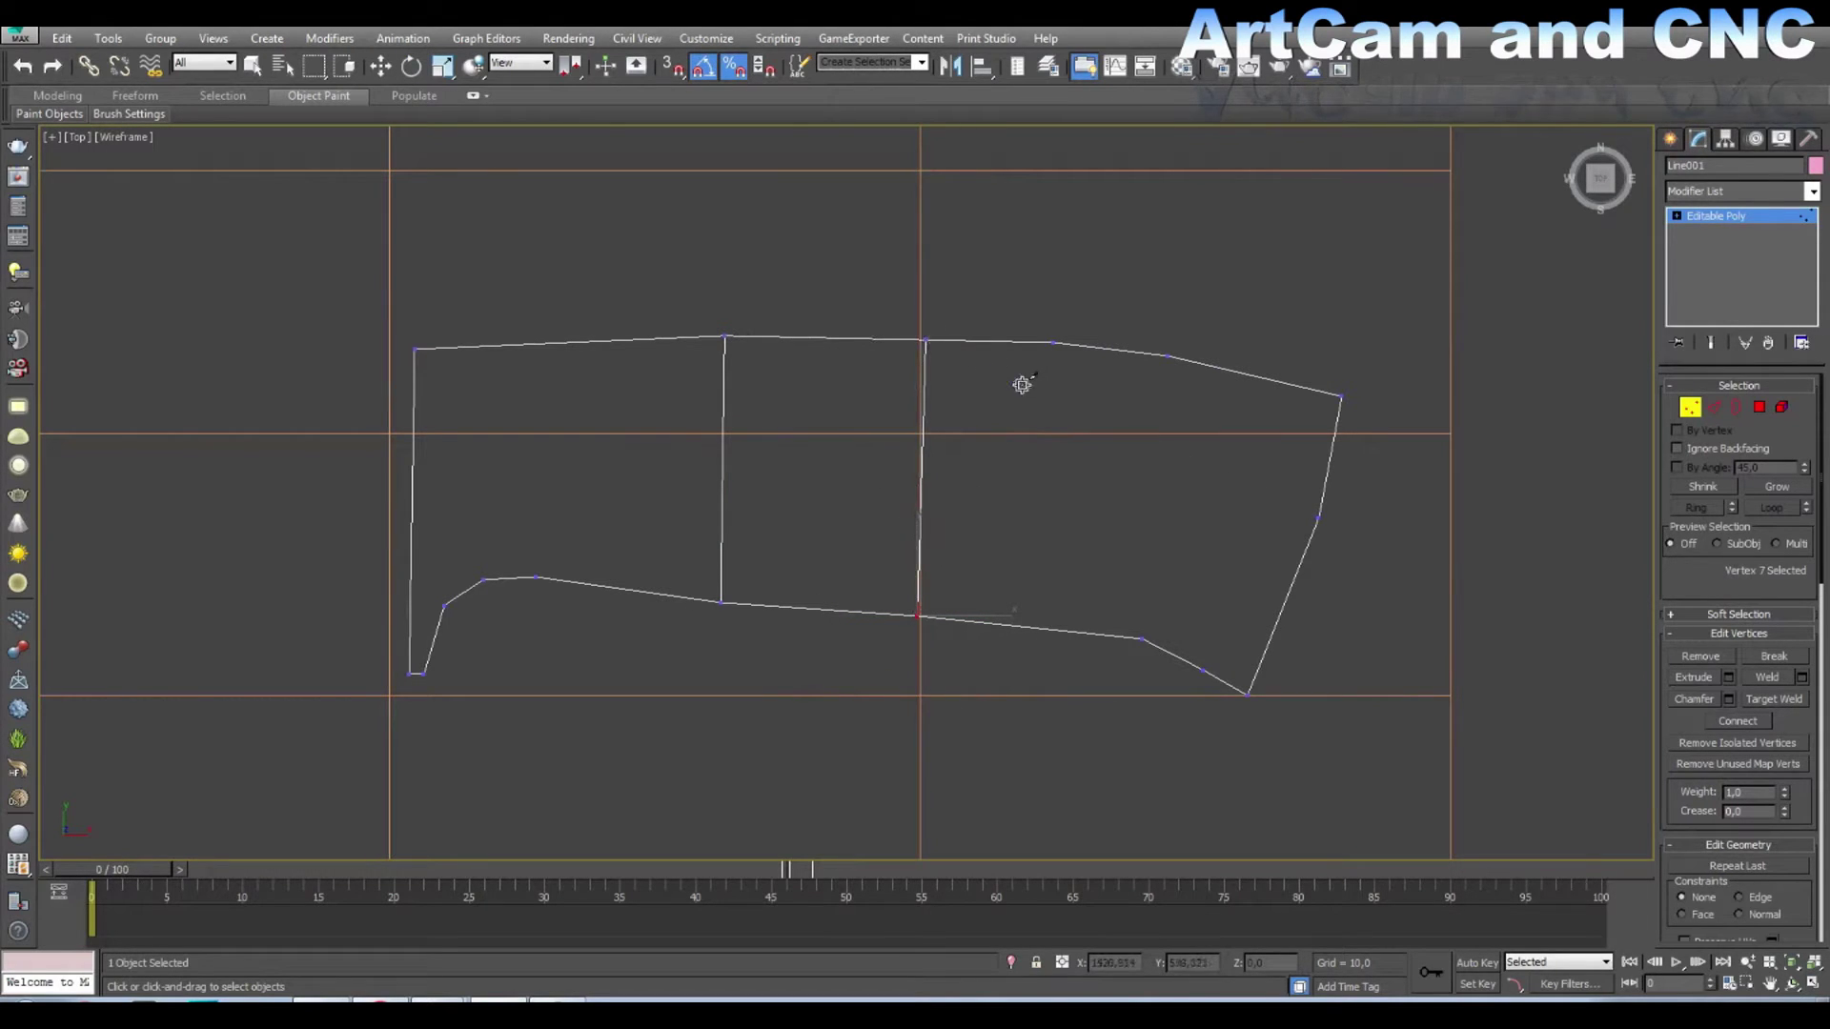
click(1053, 343)
click(1031, 627)
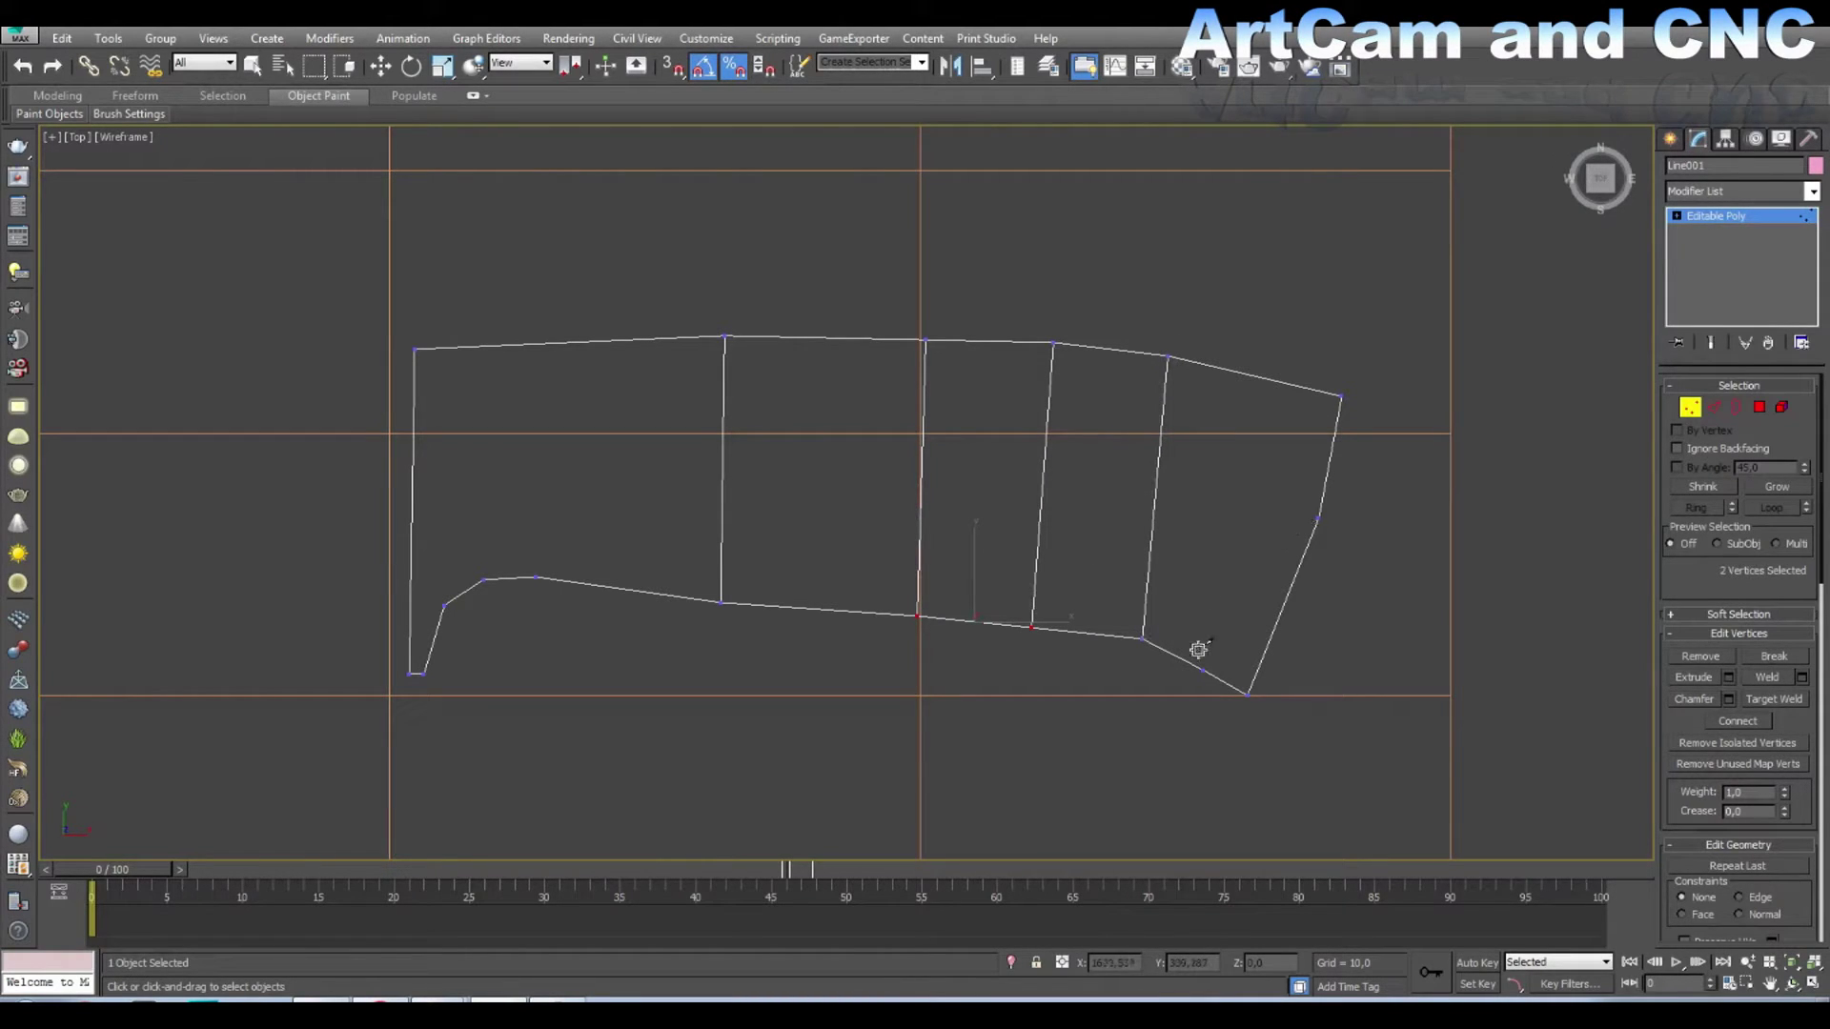
click(1264, 379)
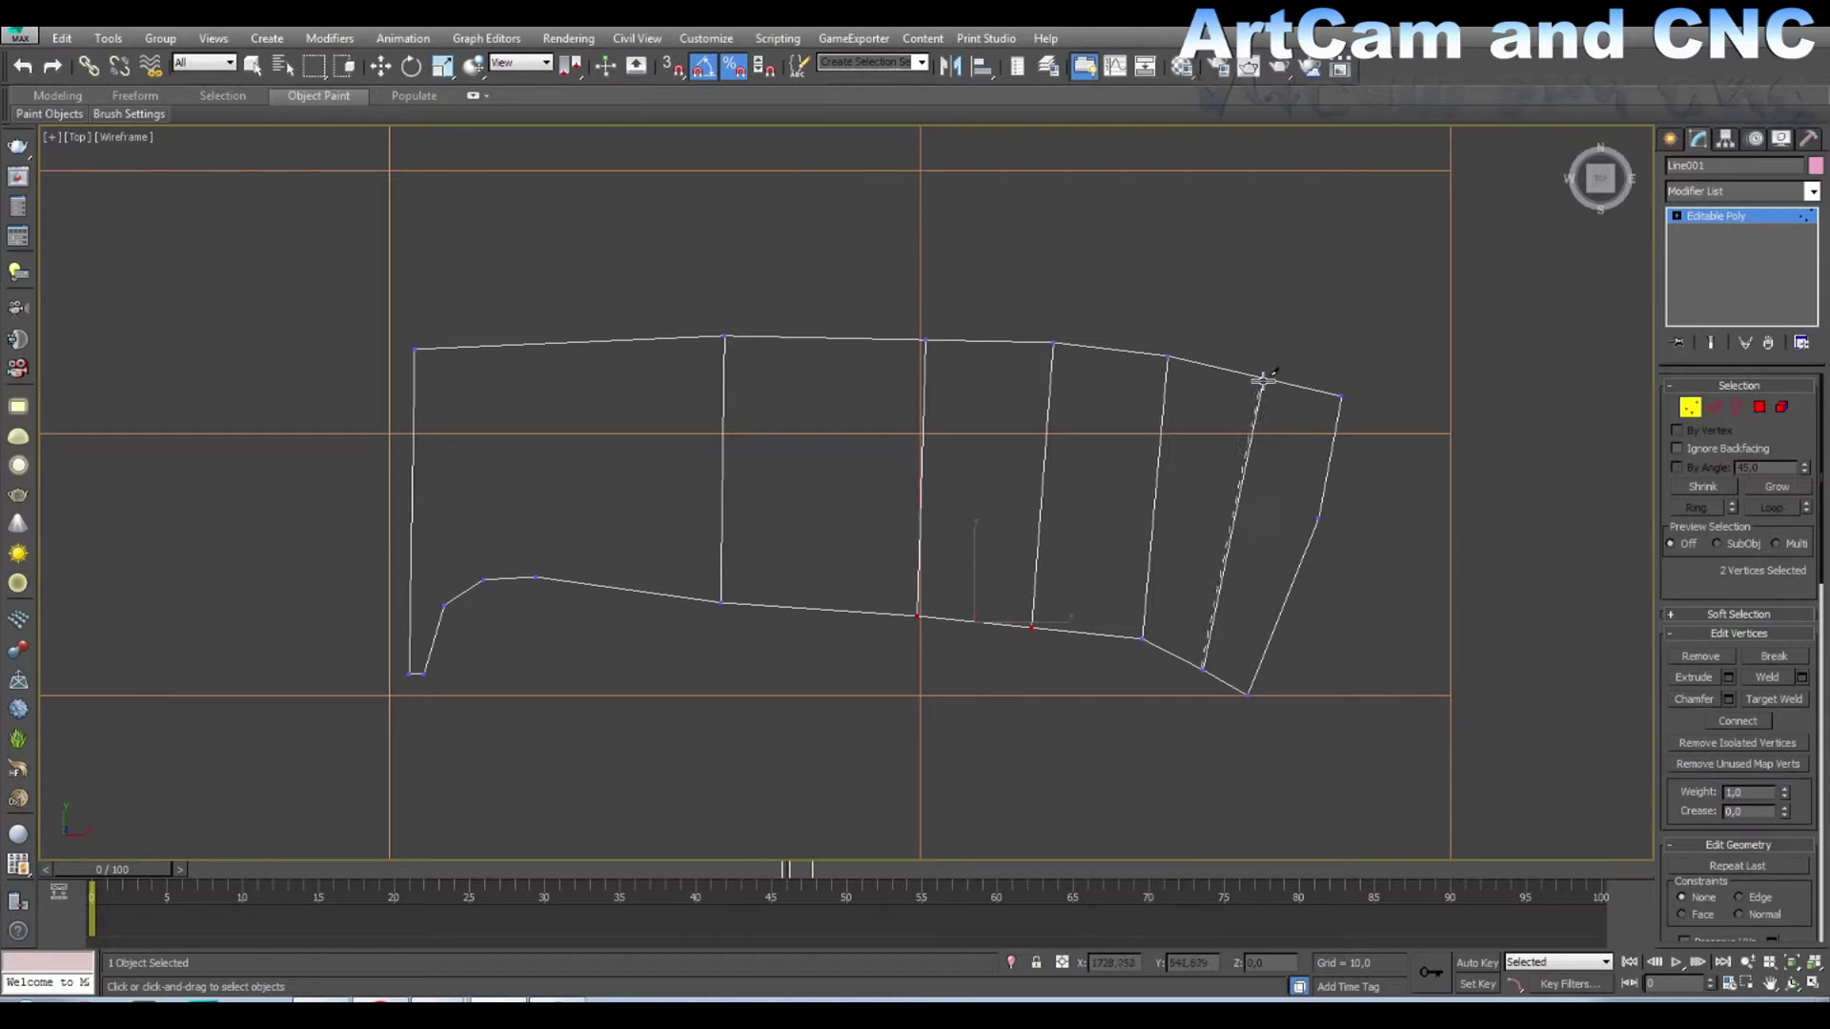
right_click(1276, 439)
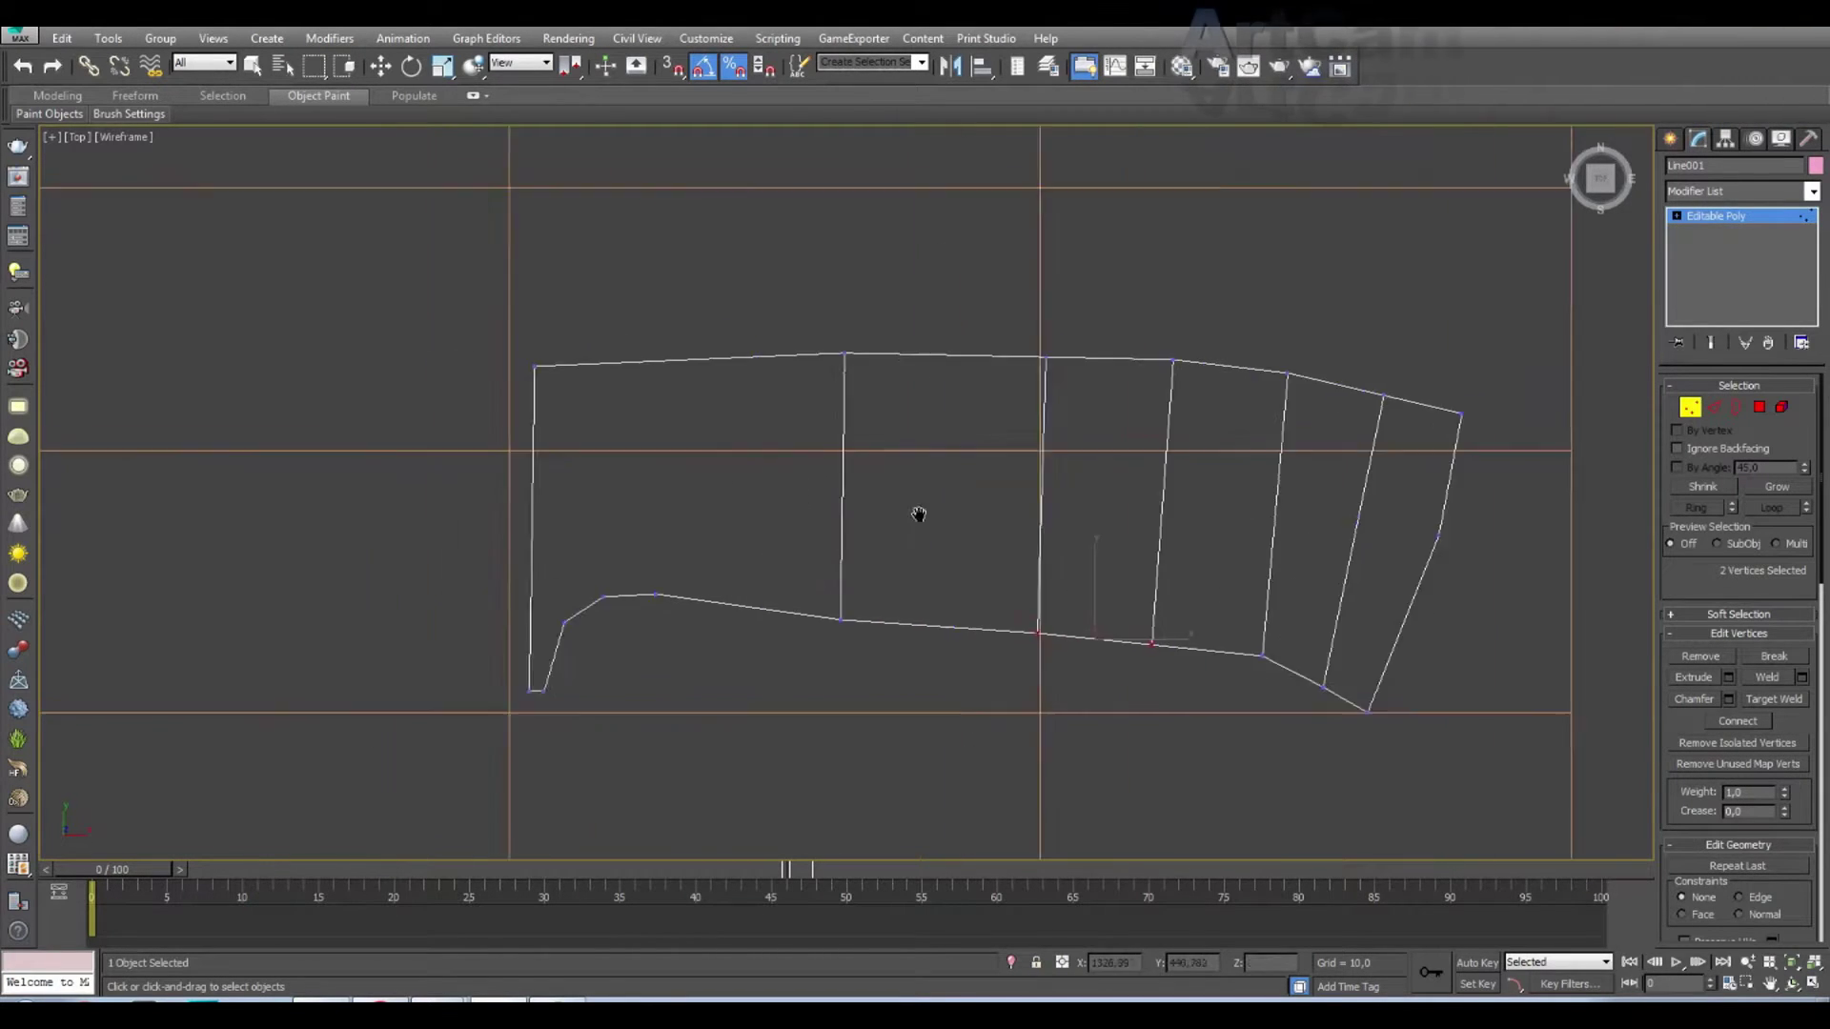
Step: Cut a vertical edge near the handle's front end
middle_drag(822, 486, 856, 595)
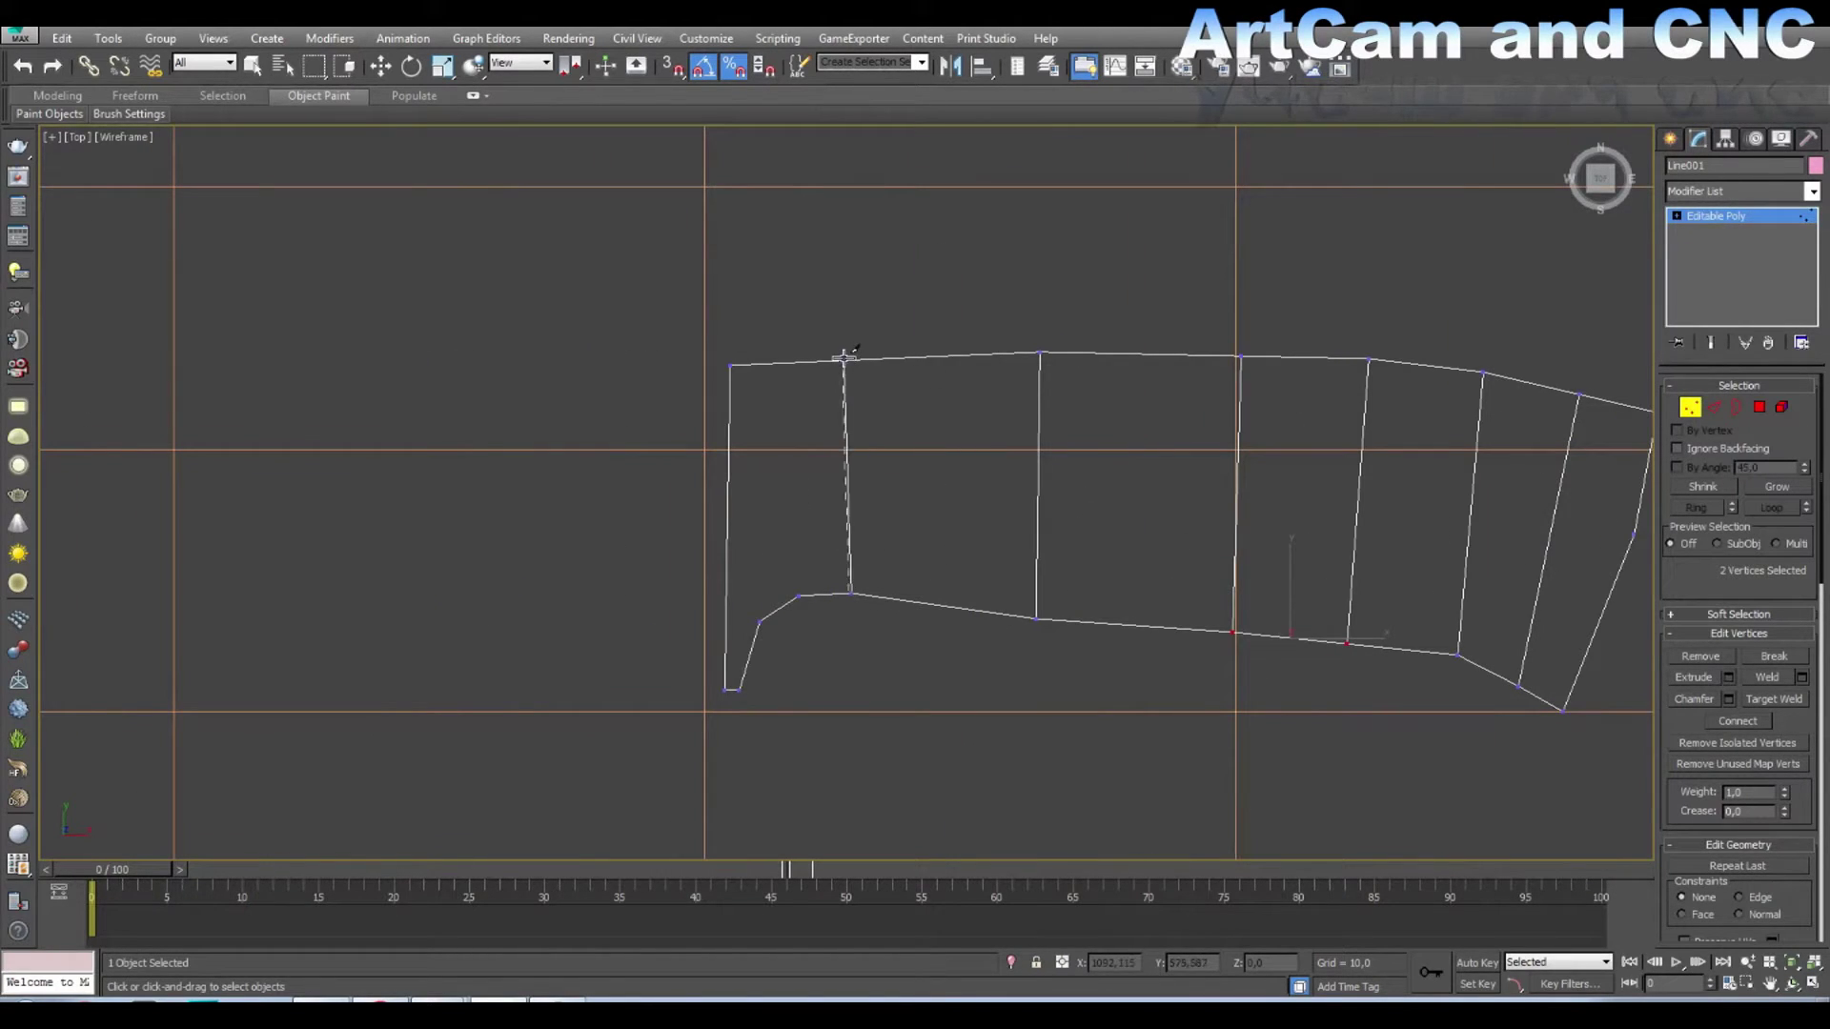
middle_drag(848, 403, 973, 459)
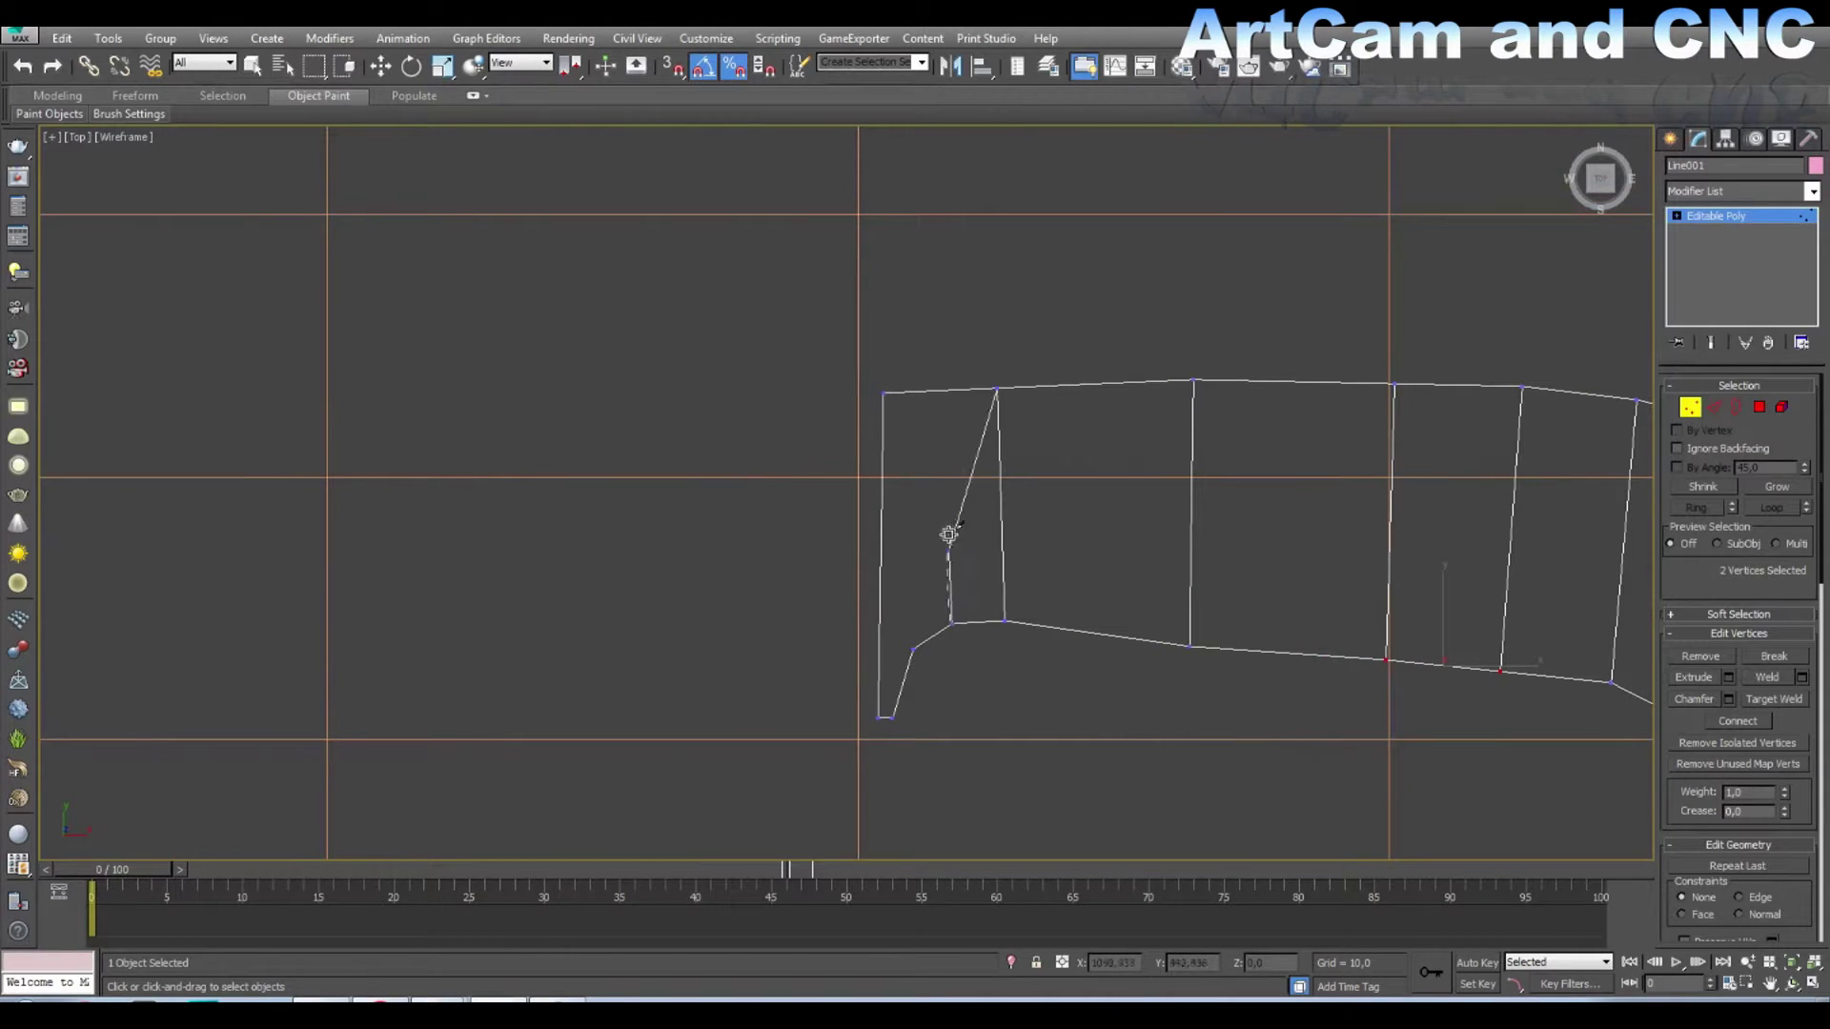
click(917, 644)
click(917, 390)
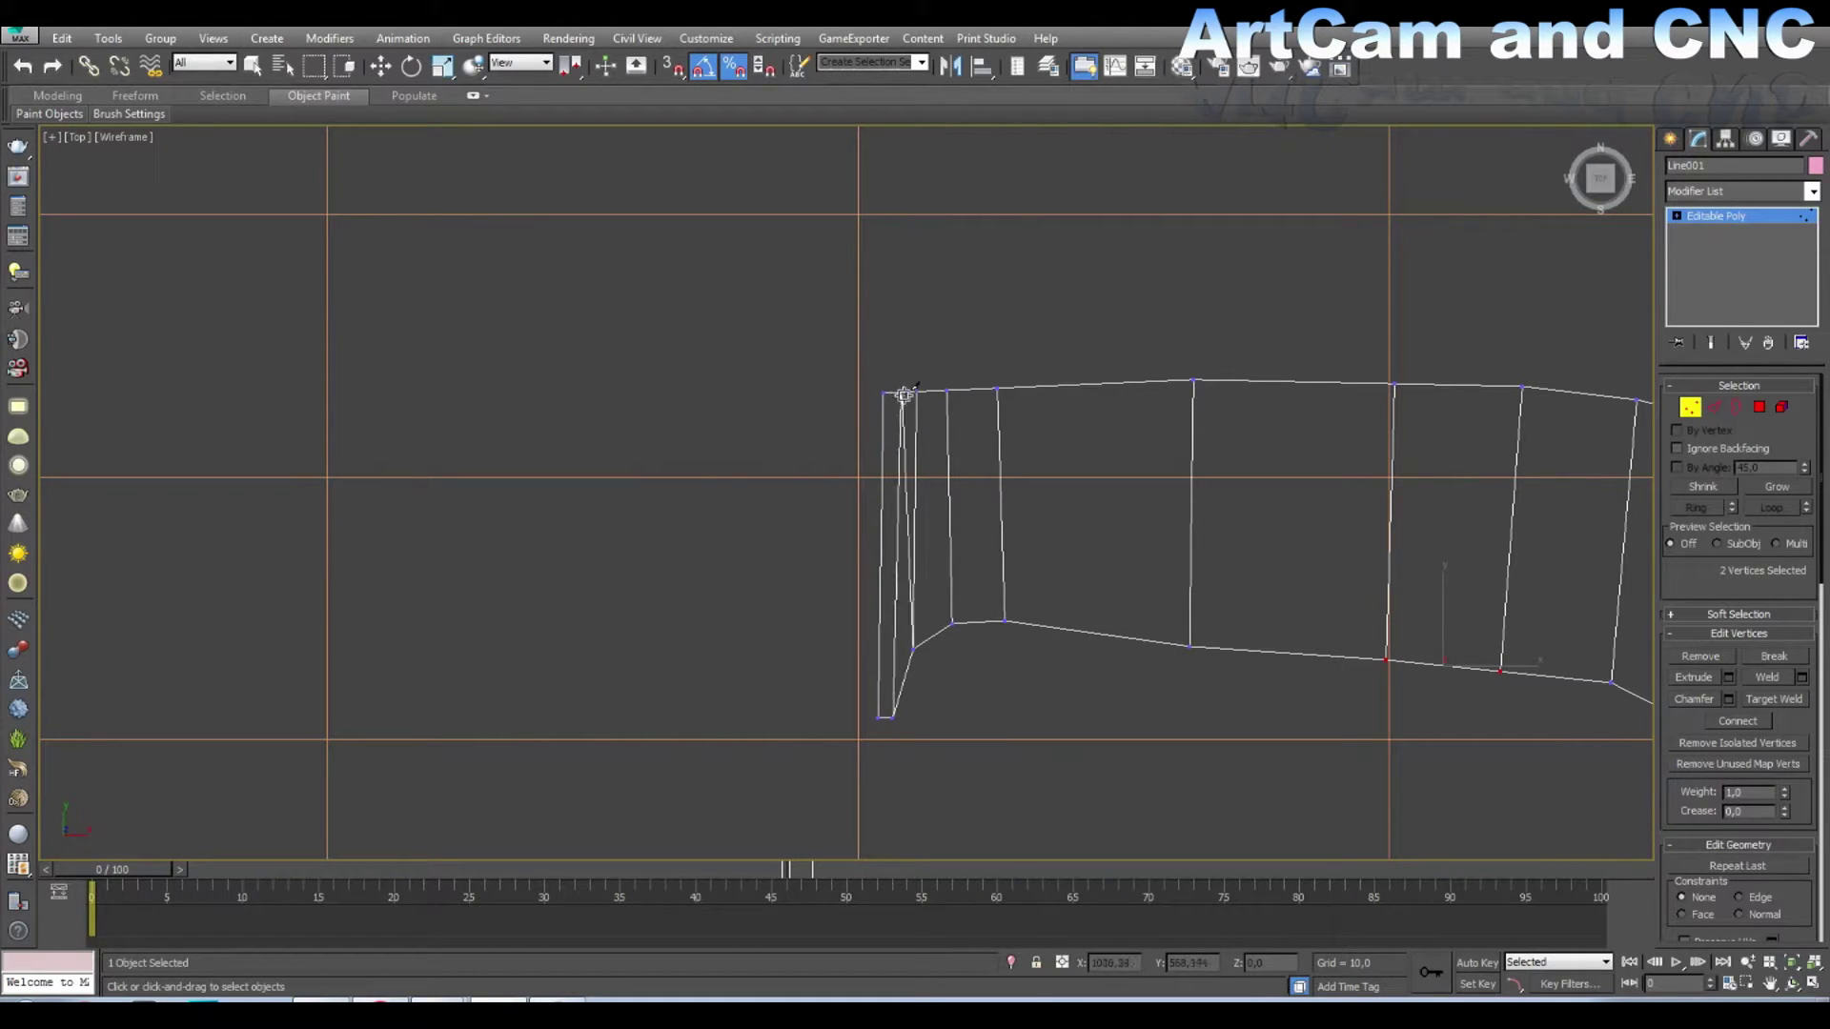
scroll(970, 552, down, 3)
scroll(1034, 572, up, 2)
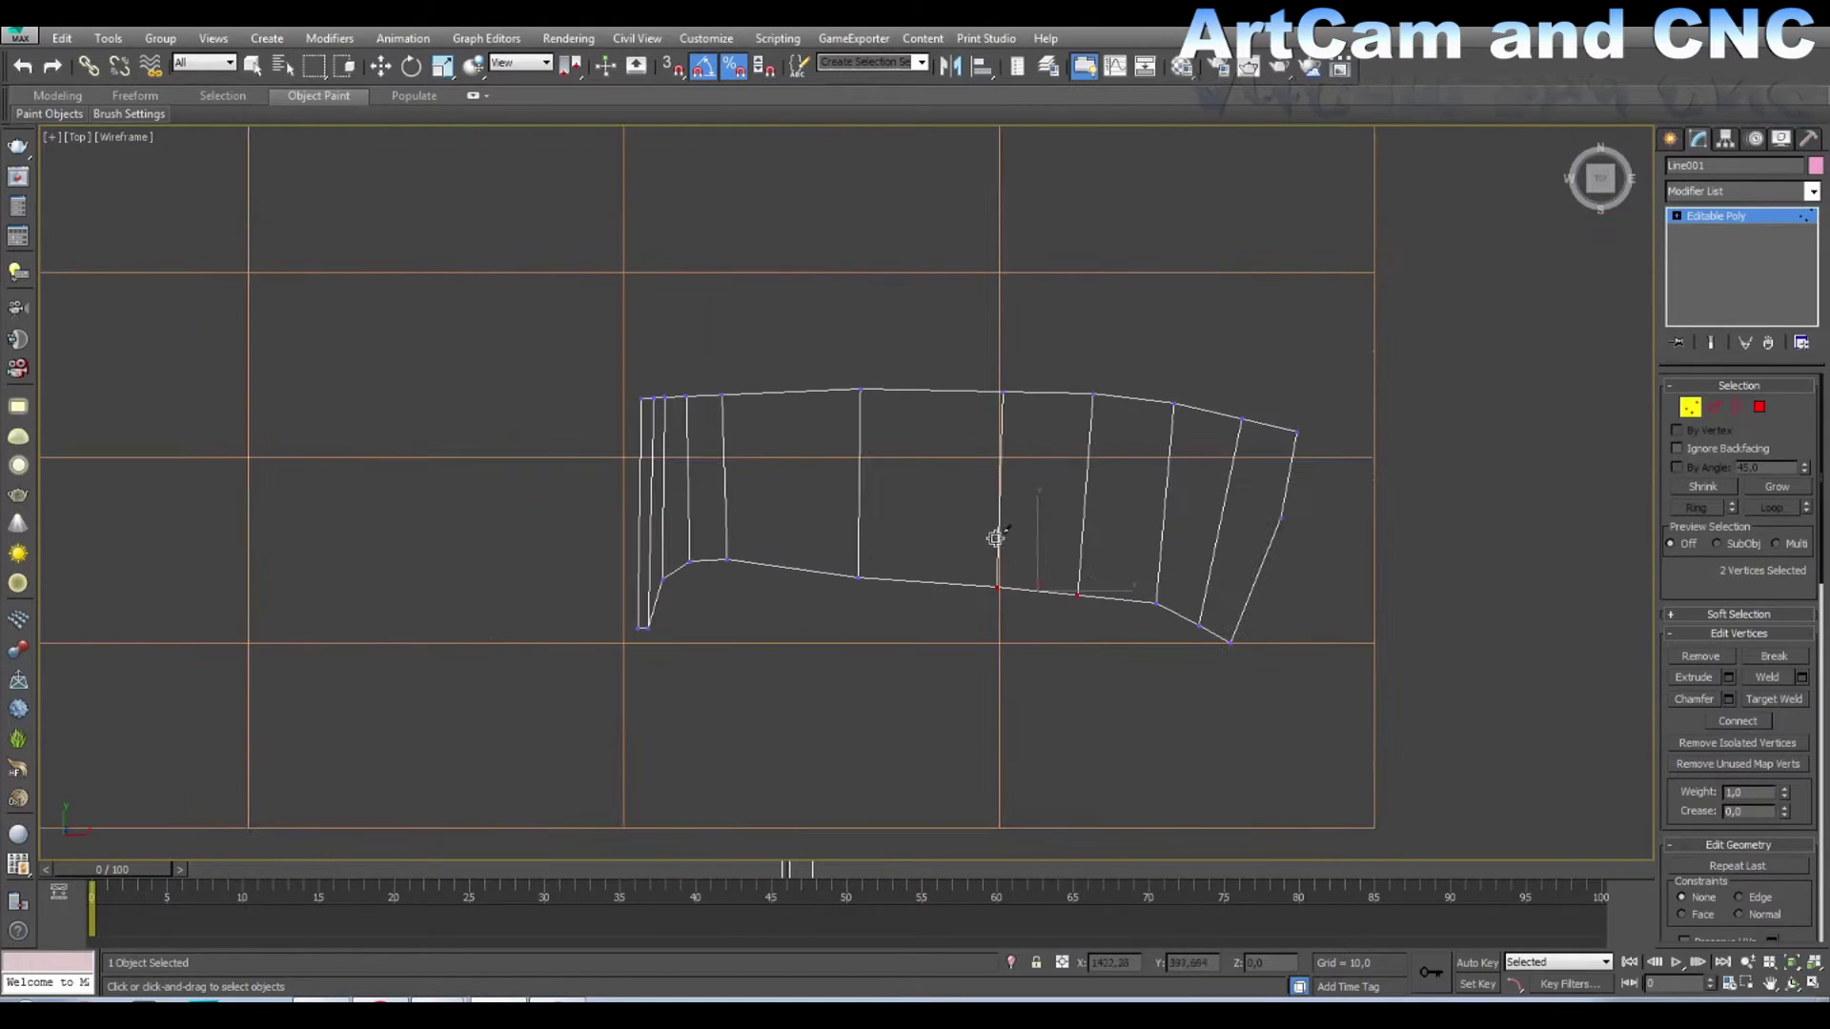
Step: Cut a lengthwise edge through all vertical strips, undoing a wrong diagonal cut
click(1280, 518)
click(1165, 472)
click(1093, 394)
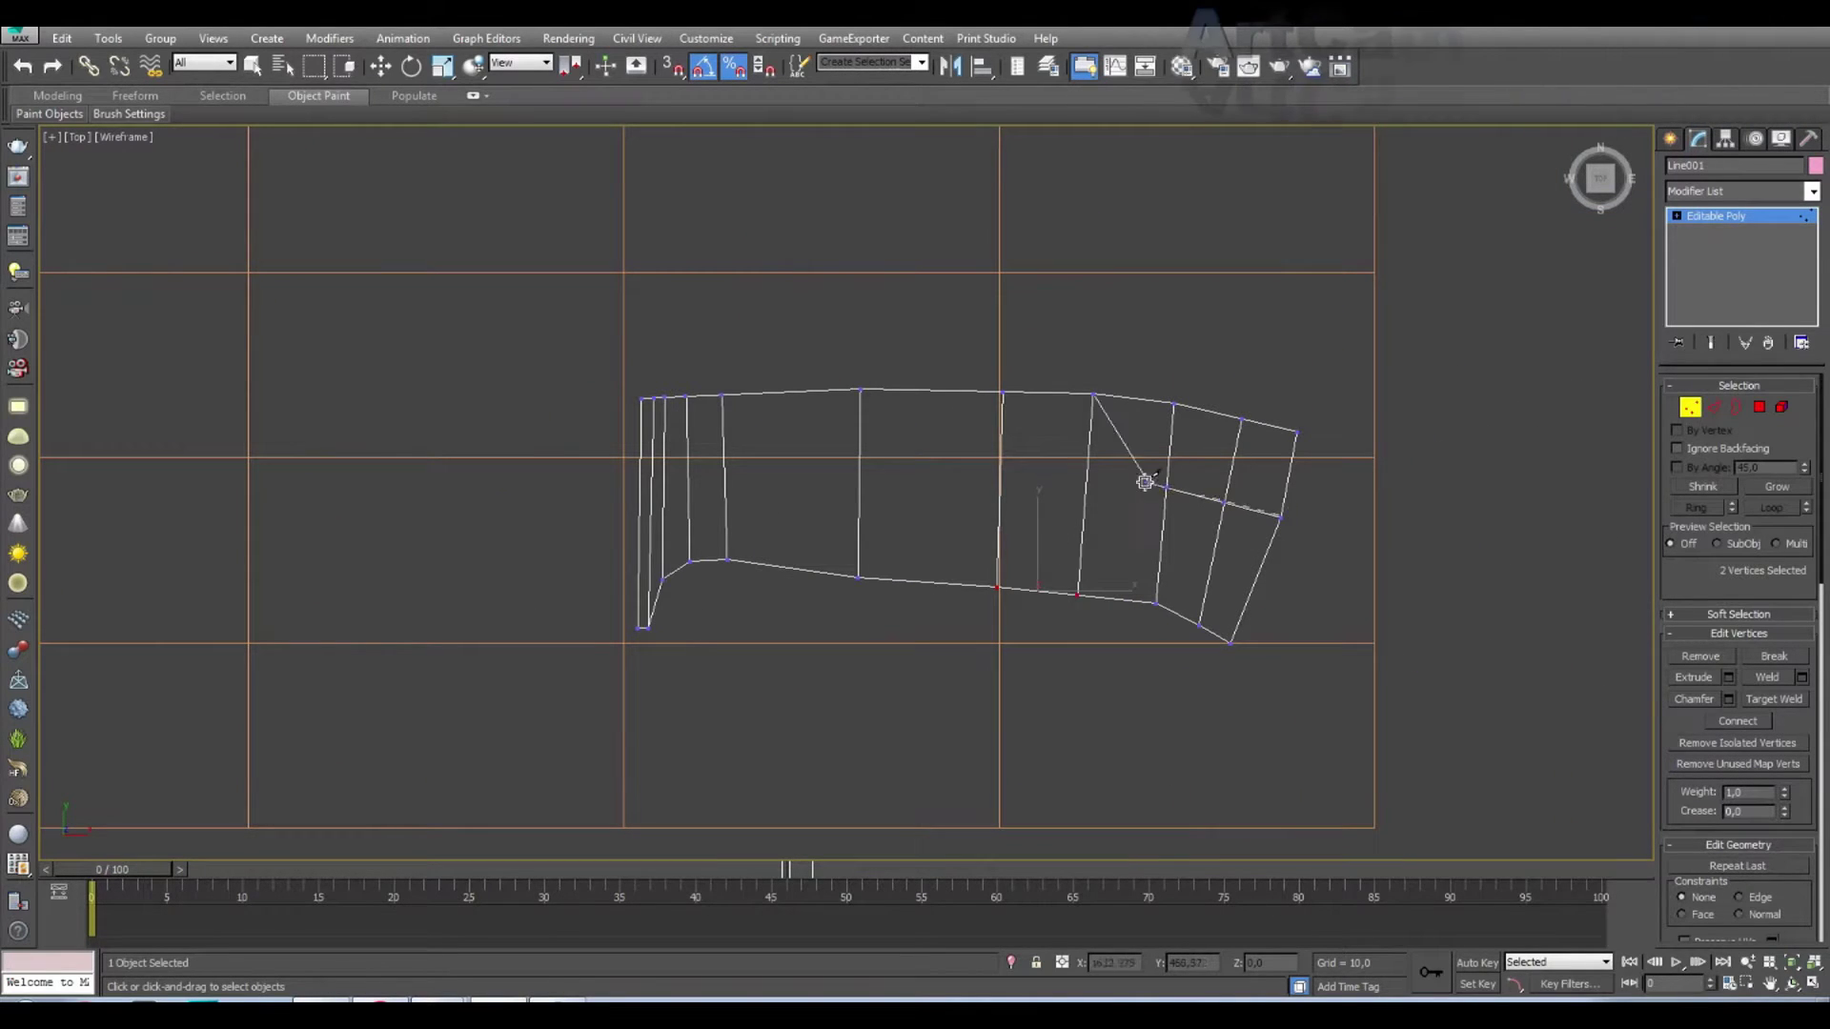
key(ctrl+z)
key(ctrl+z)
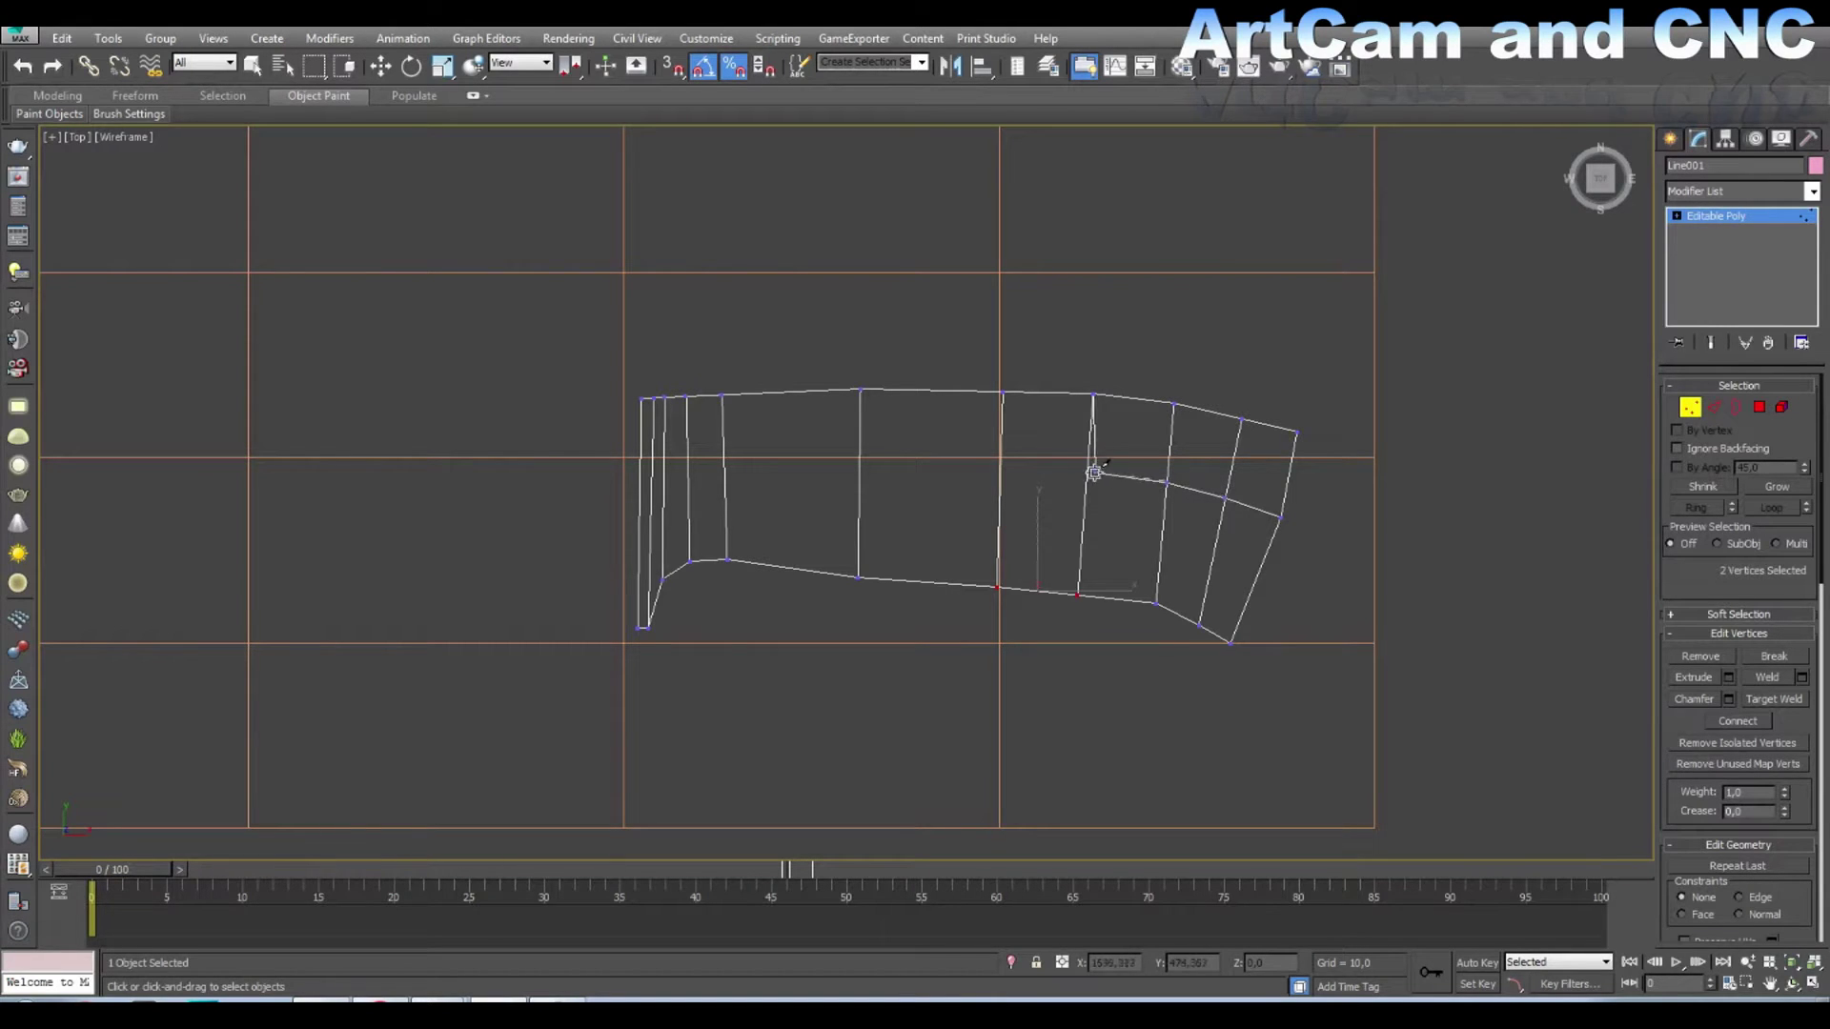
click(1087, 472)
click(1000, 483)
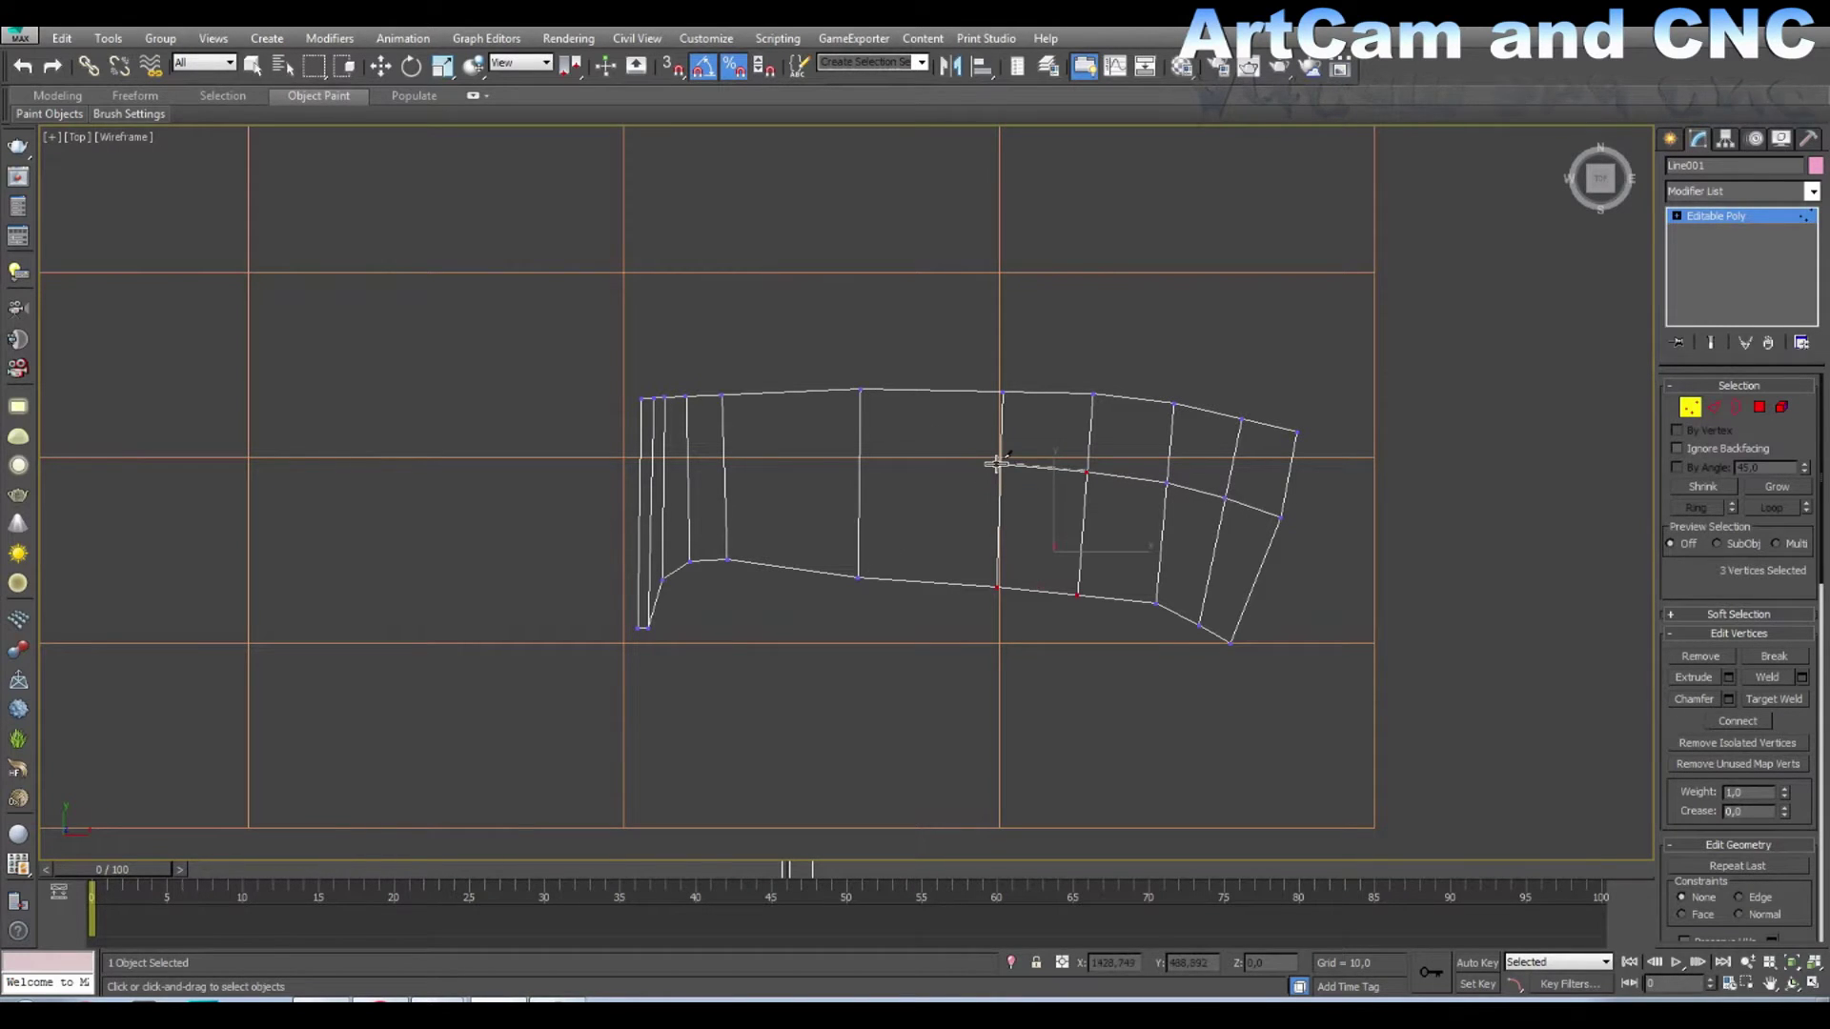
click(998, 464)
click(642, 459)
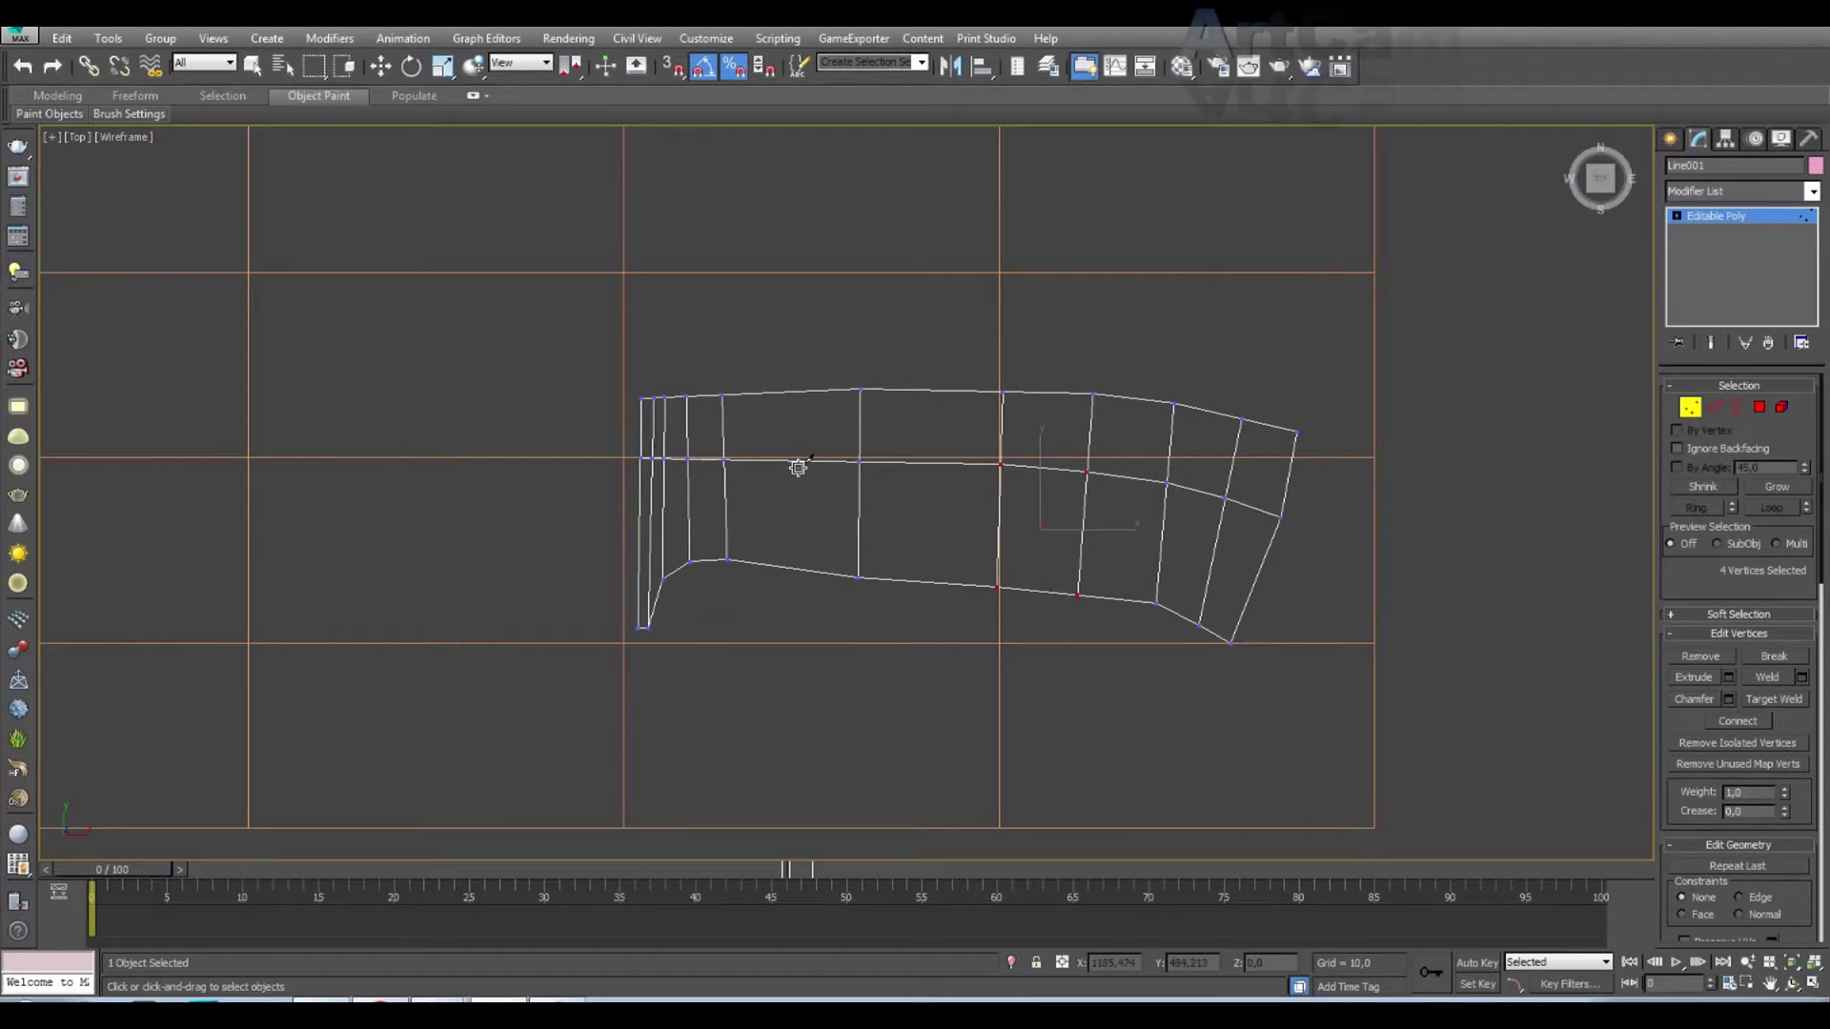
Step: Deselect all vertices and orbit to view the split mesh at an angle
scroll(949, 482, up, 5)
scroll(953, 448, up, 3)
scroll(688, 366, down, 3)
scroll(911, 483, down, 2)
middle_drag(1071, 523, 1006, 527)
scroll(1005, 527, down, 3)
scroll(991, 600, down, 1)
click(987, 610)
scroll(1064, 578, down, 1)
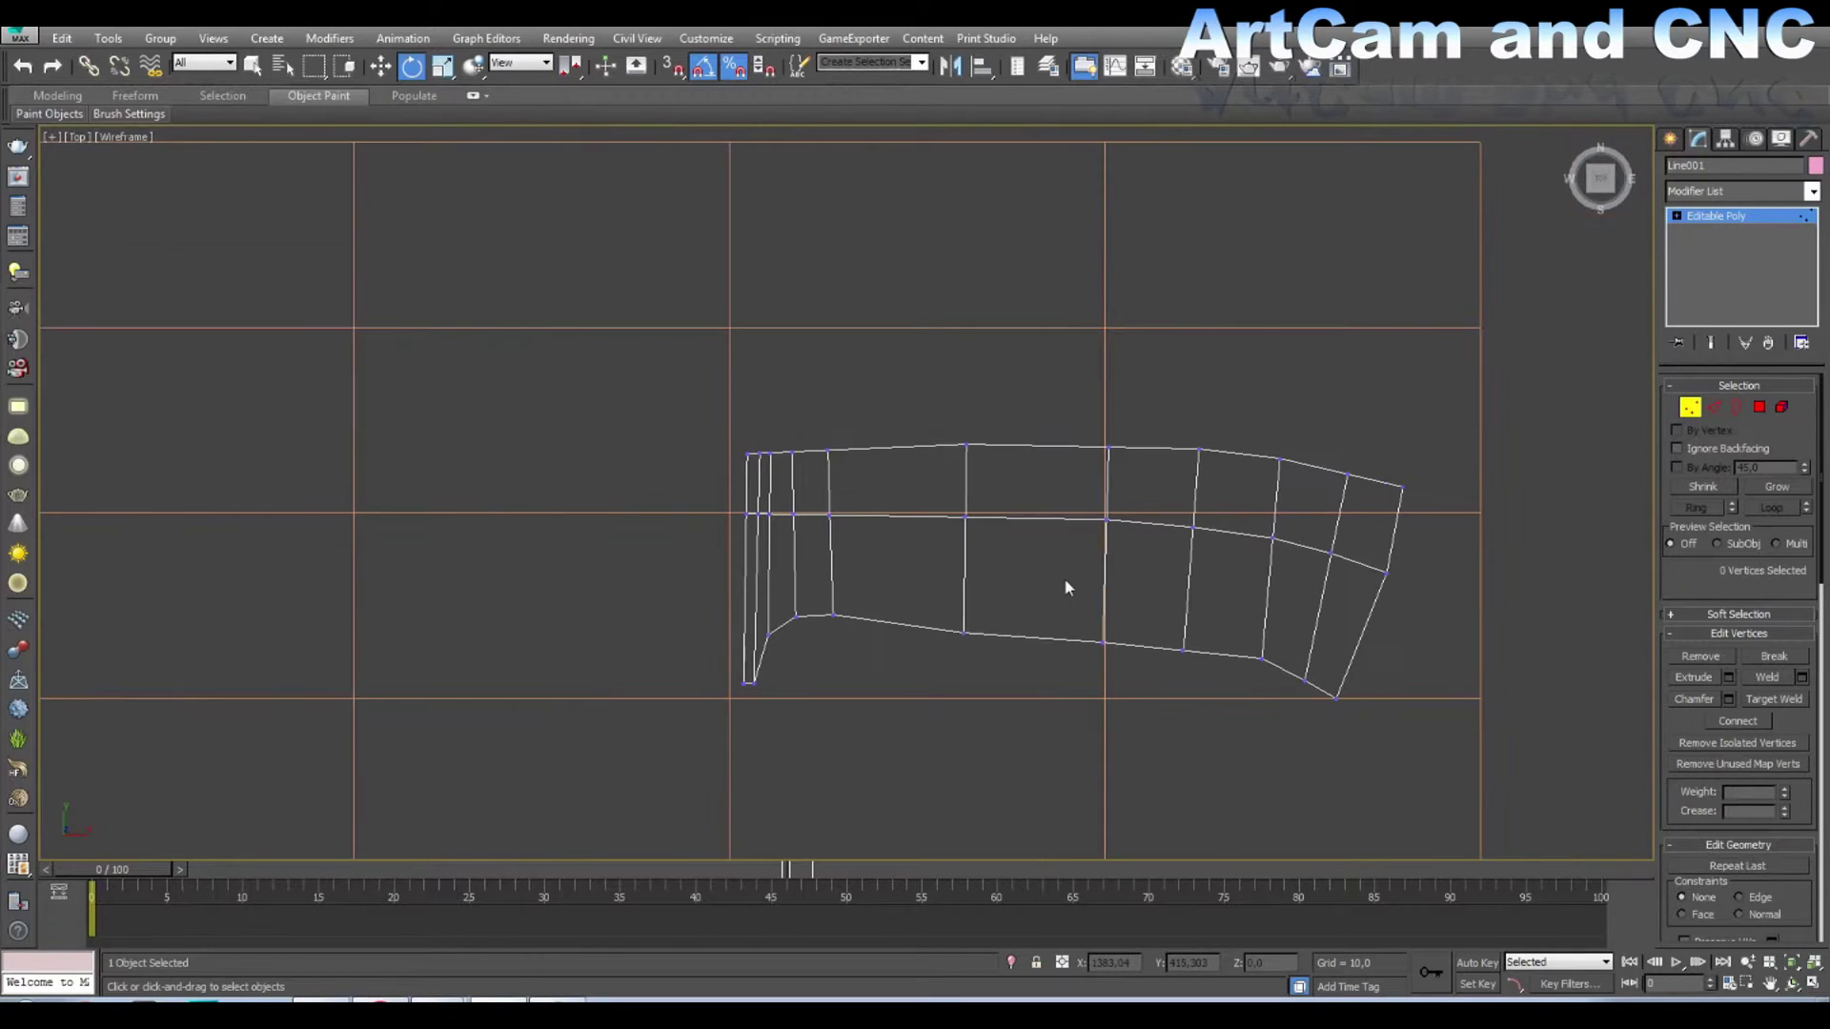
scroll(1064, 578, up, 3)
middle_drag(1060, 559, 1123, 556)
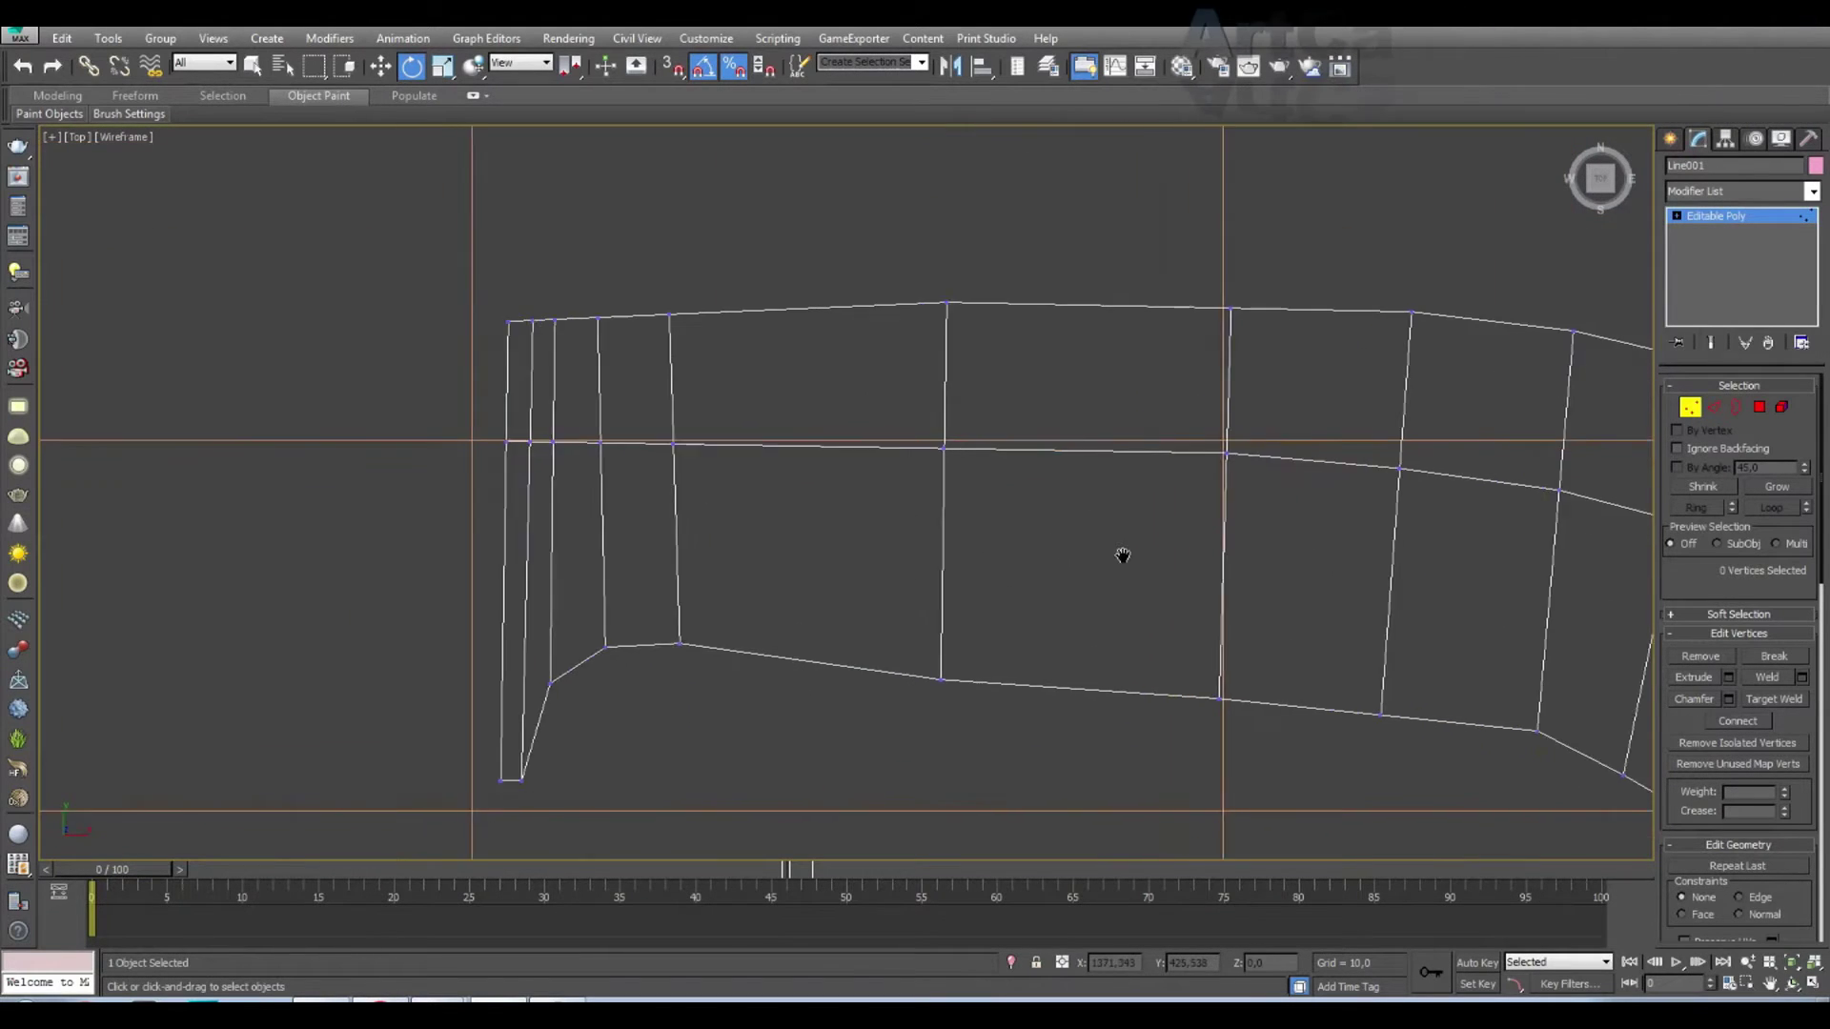
scroll(1123, 555, down, 2)
mouse_move(988, 613)
middle_down()
mouse_move(916, 604)
mouse_move(878, 560)
mouse_move(821, 539)
middle_up()
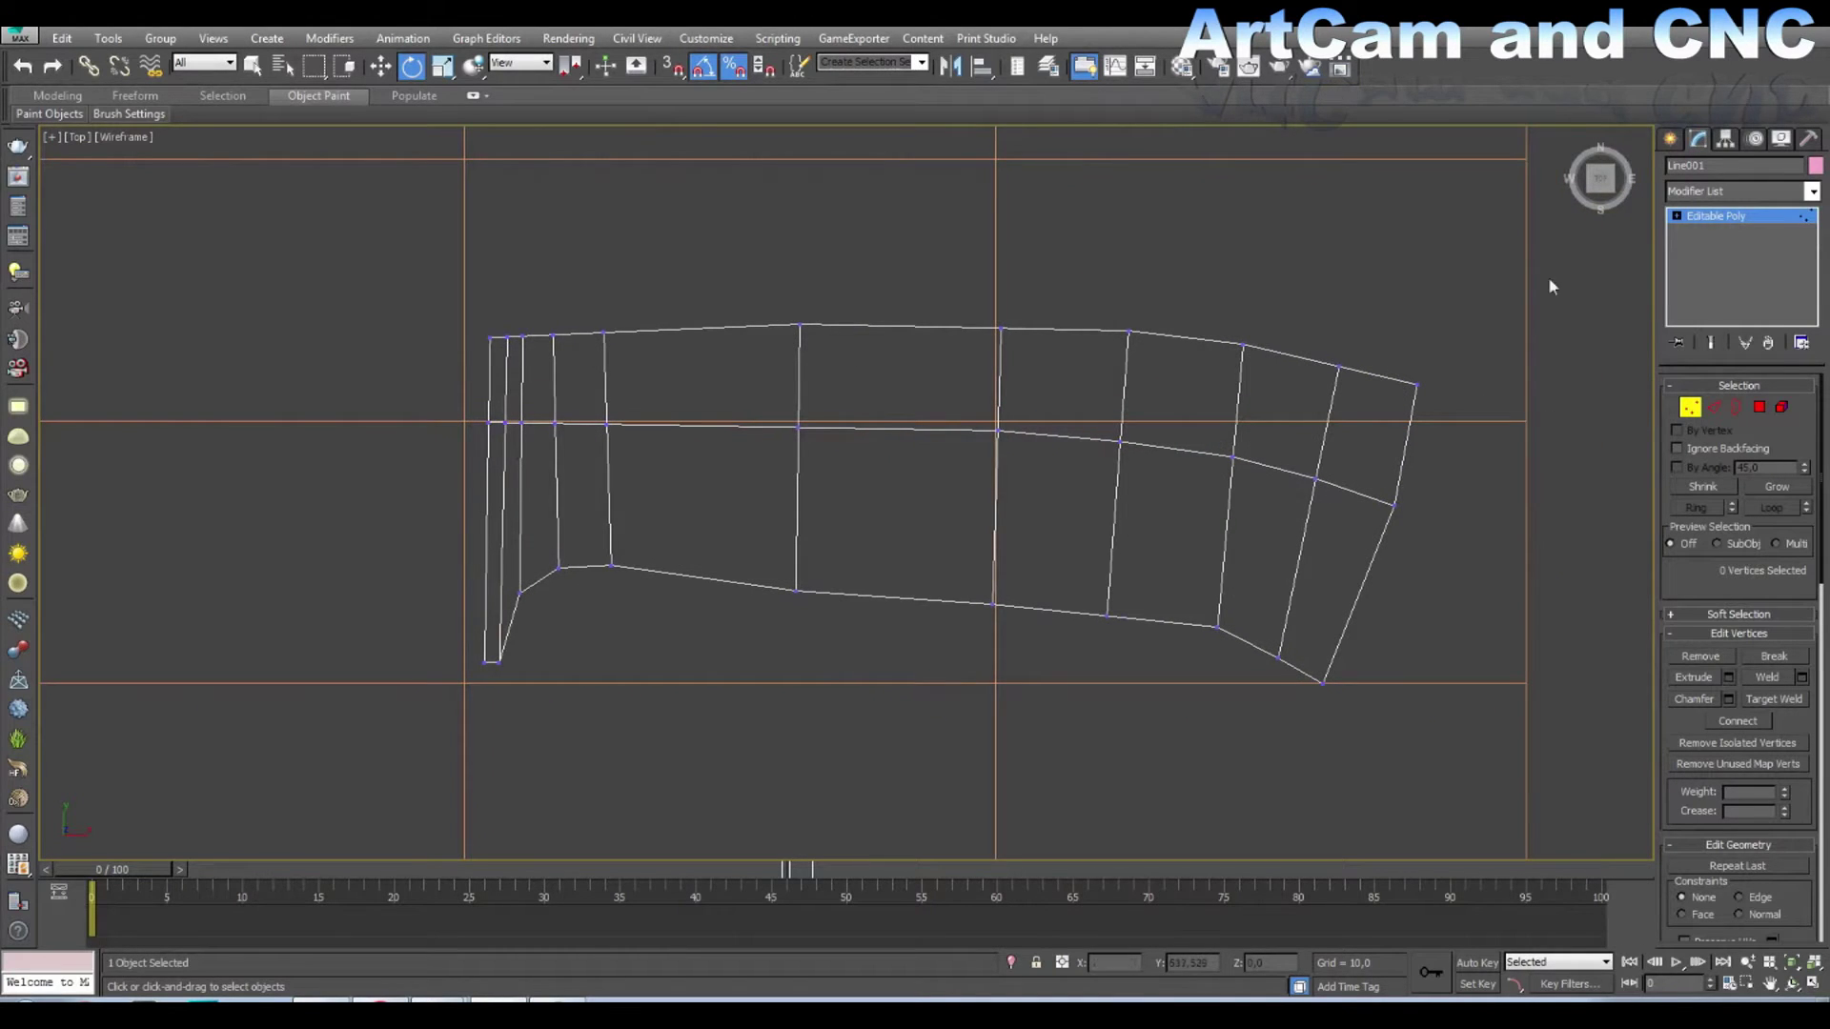
drag(1601, 183, 1111, 323)
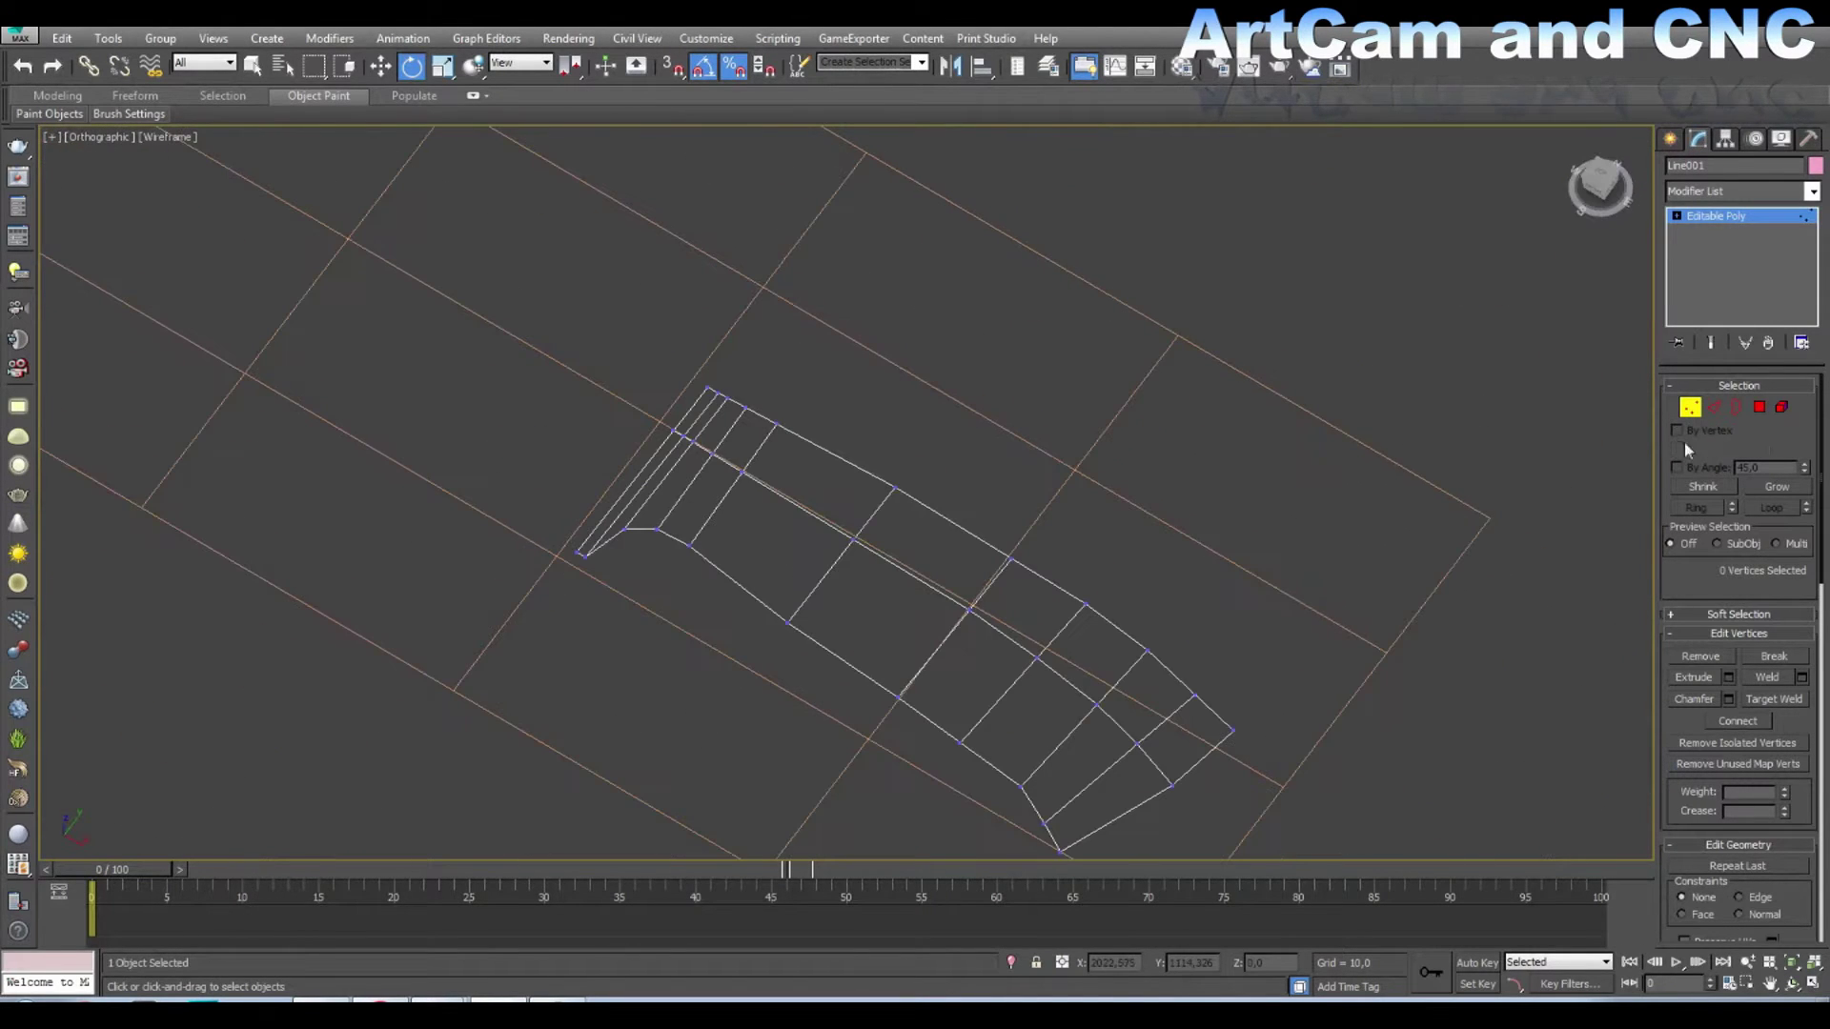
Step: Select the outline border and Shift-move it up to extrude side walls
click(1736, 407)
click(1123, 543)
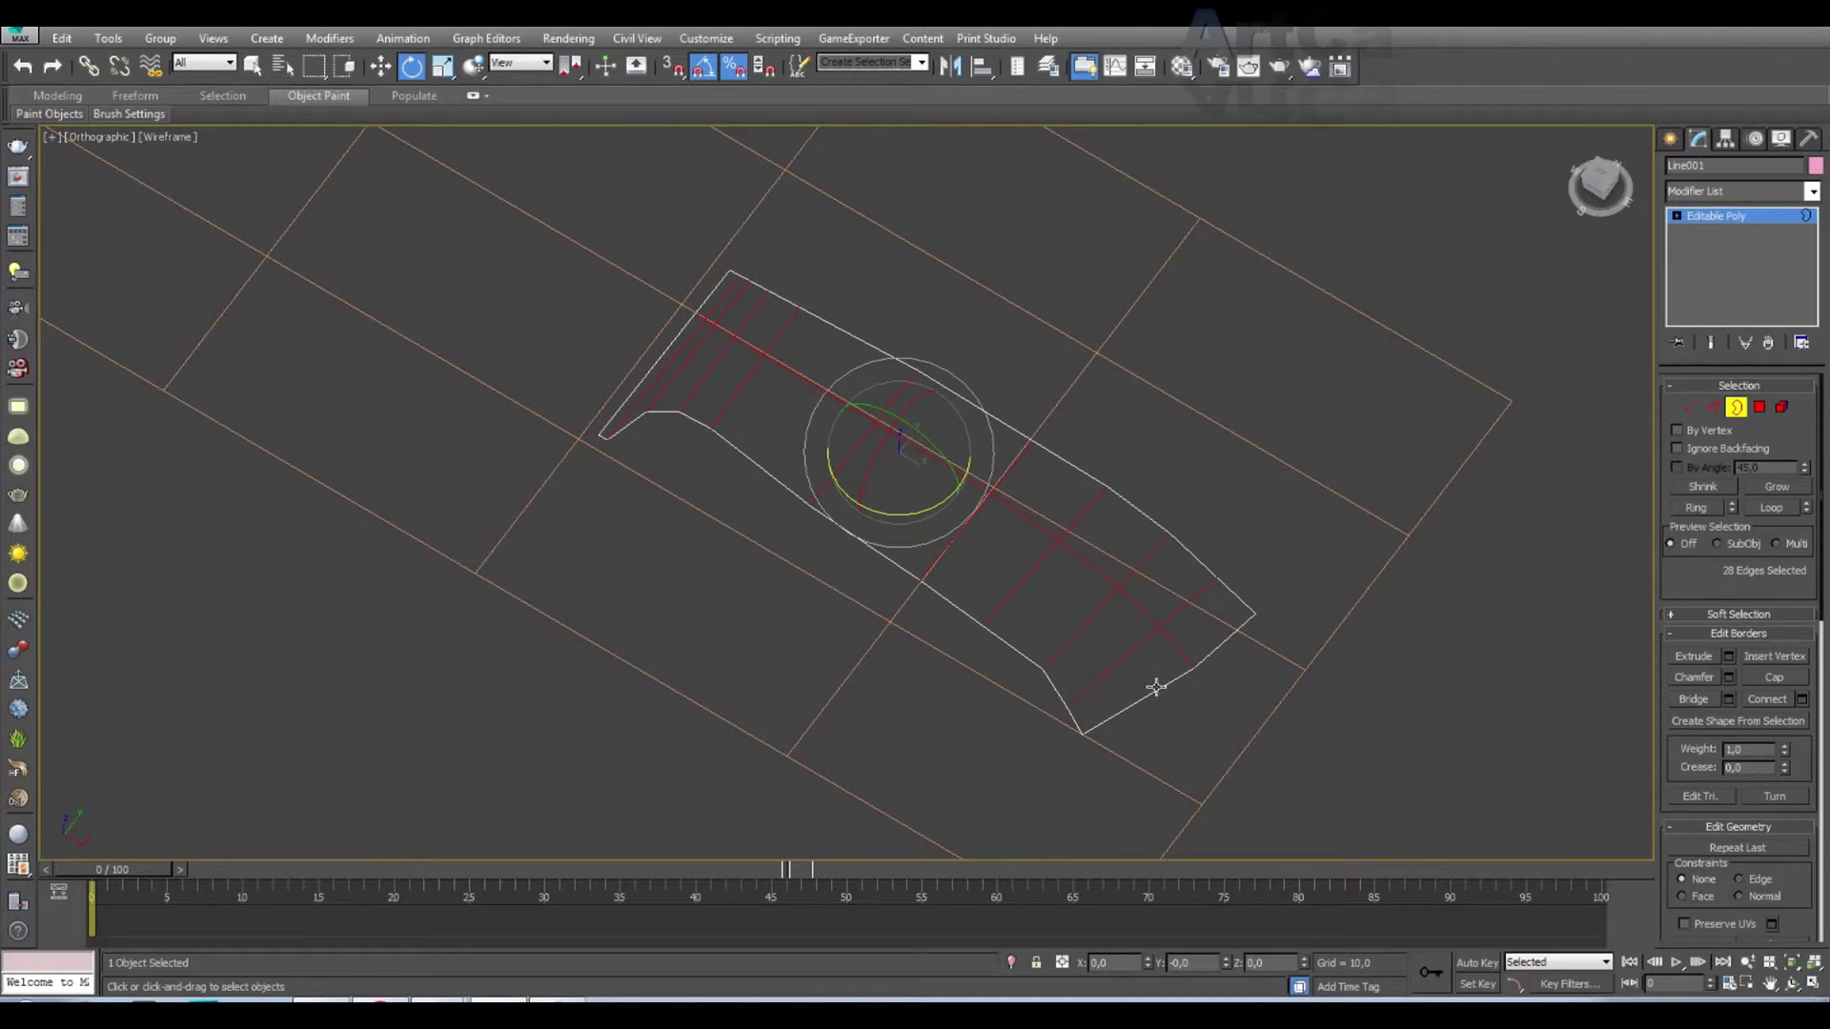
click(1155, 686)
scroll(1065, 564, up, 2)
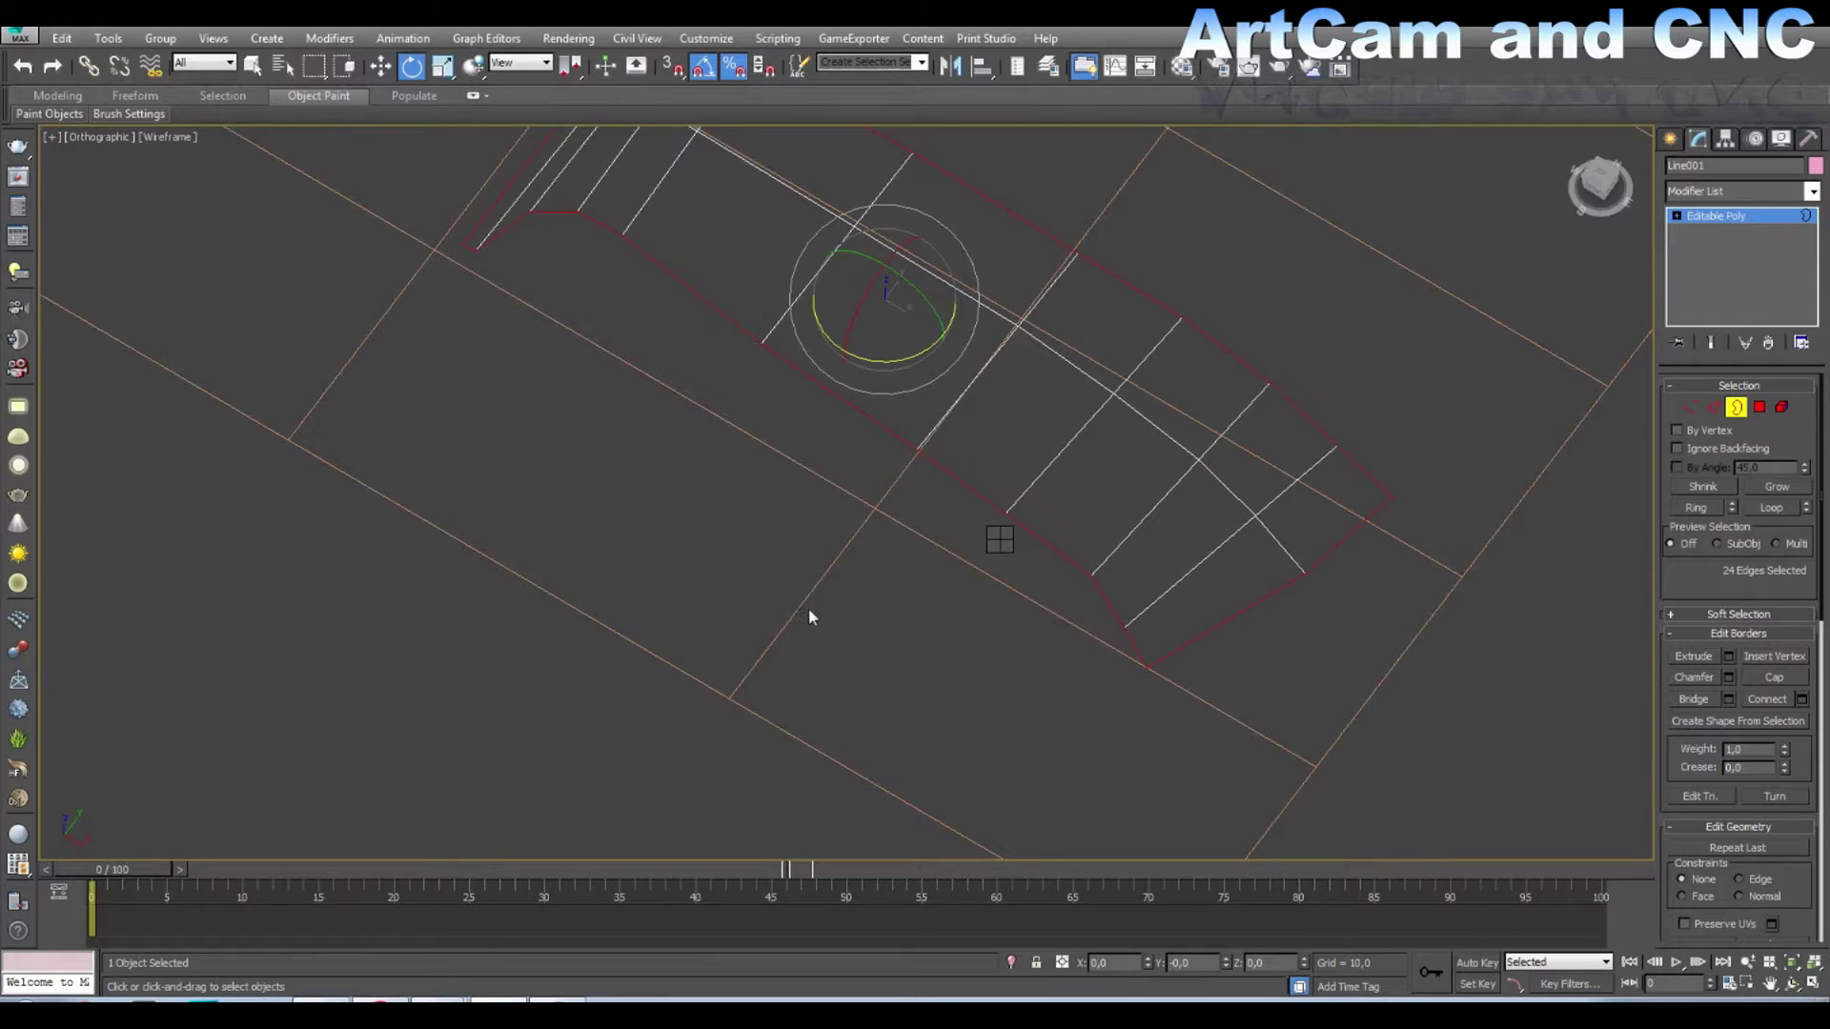
middle_drag(797, 597, 735, 646)
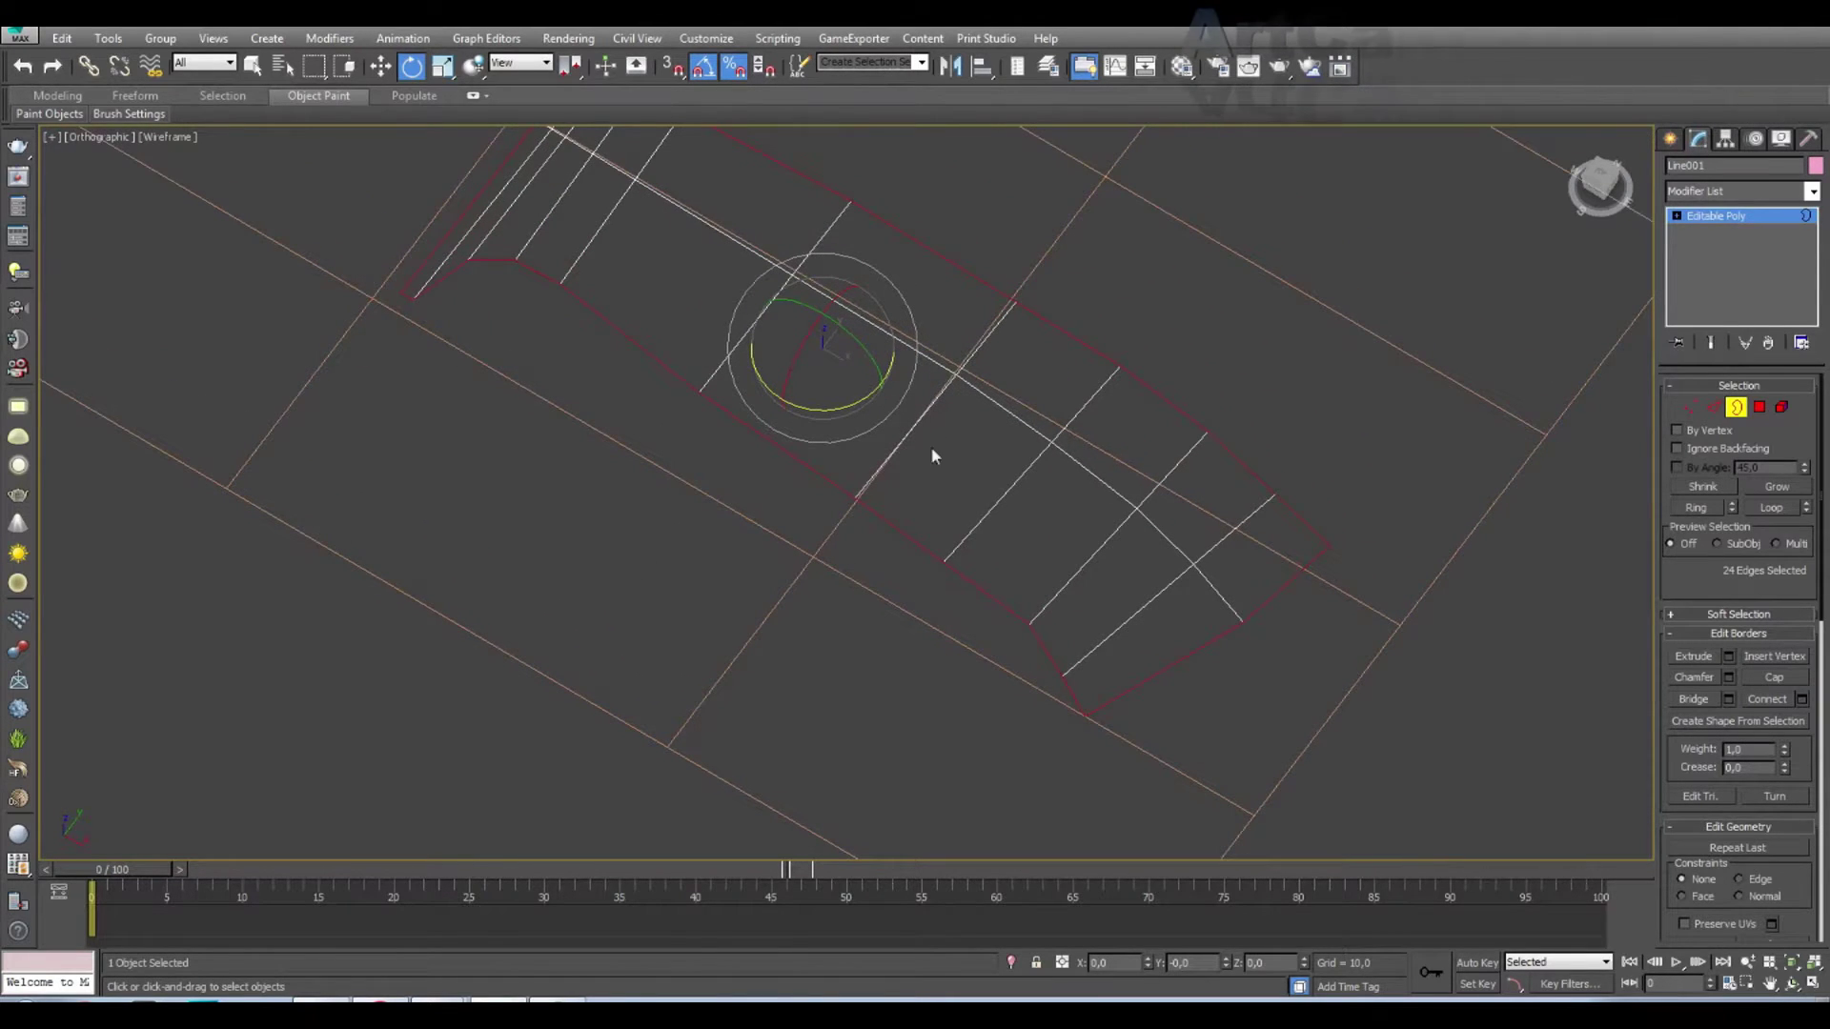
key(w)
mouse_move(820, 319)
shift+mouse_down()
mouse_move(812, 258)
mouse_move(809, 363)
shift+mouse_up()
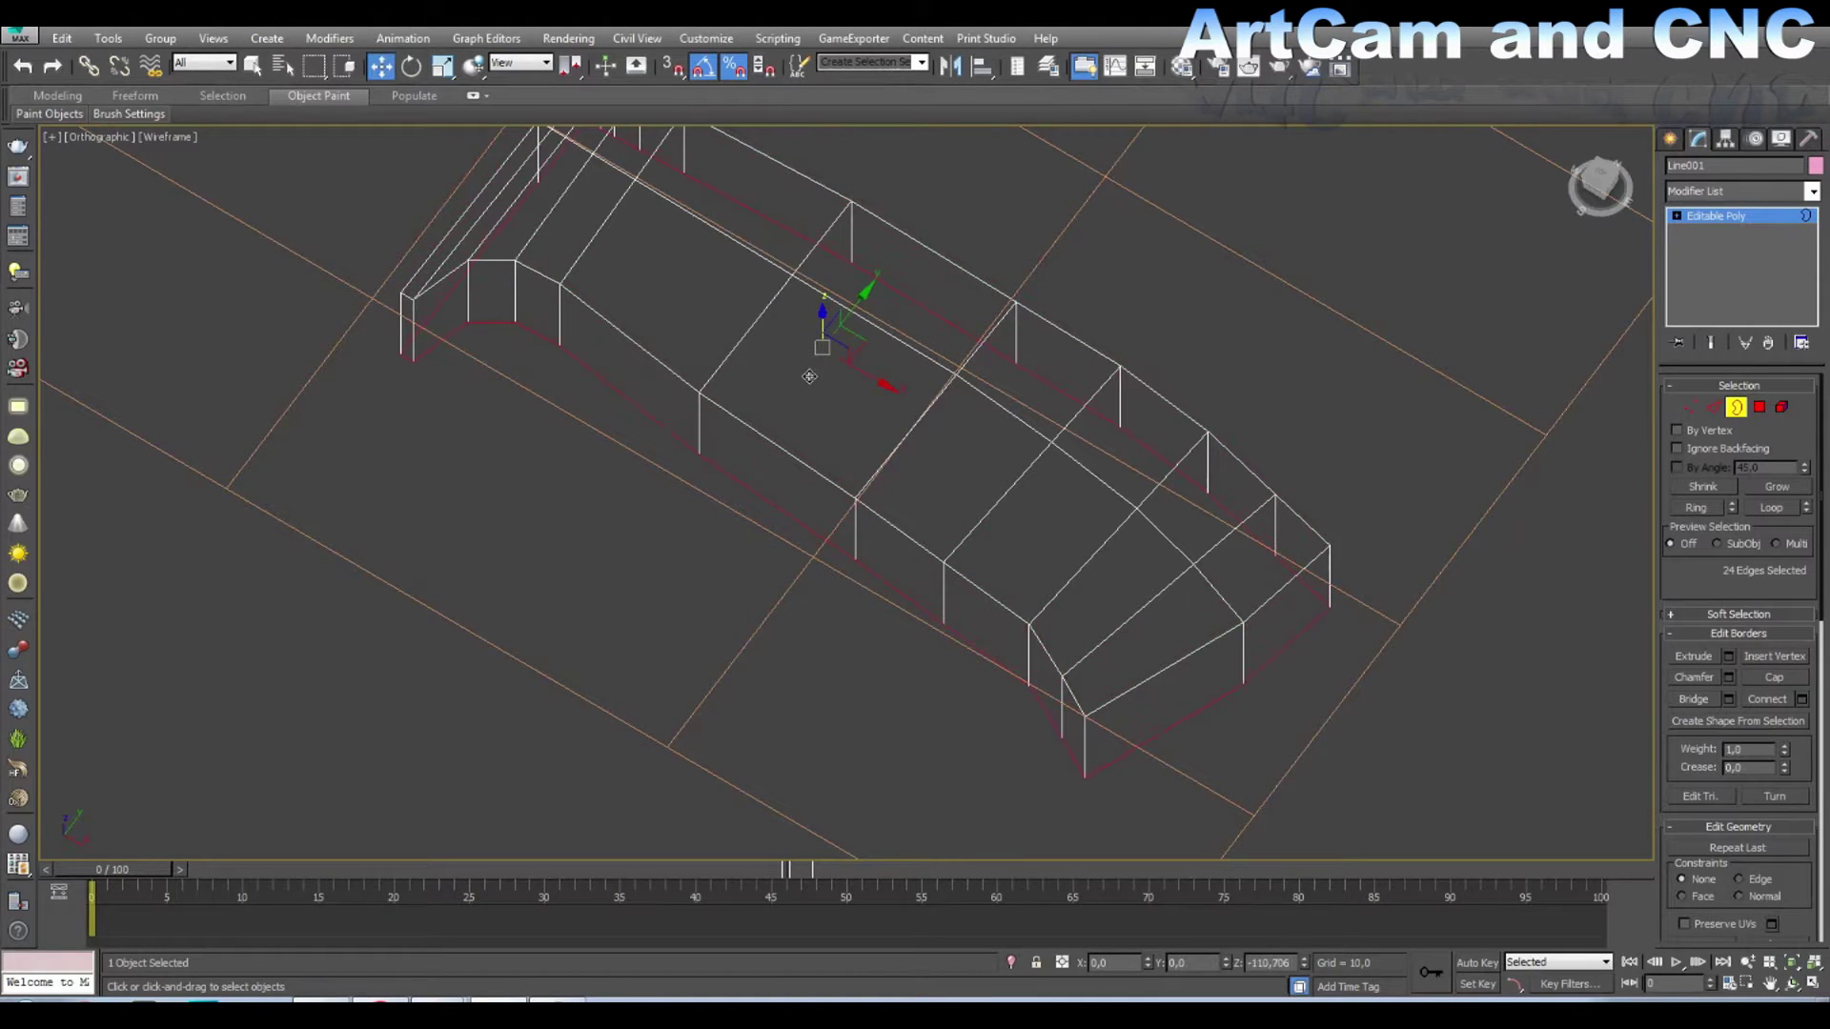
middle_drag(770, 425, 874, 512)
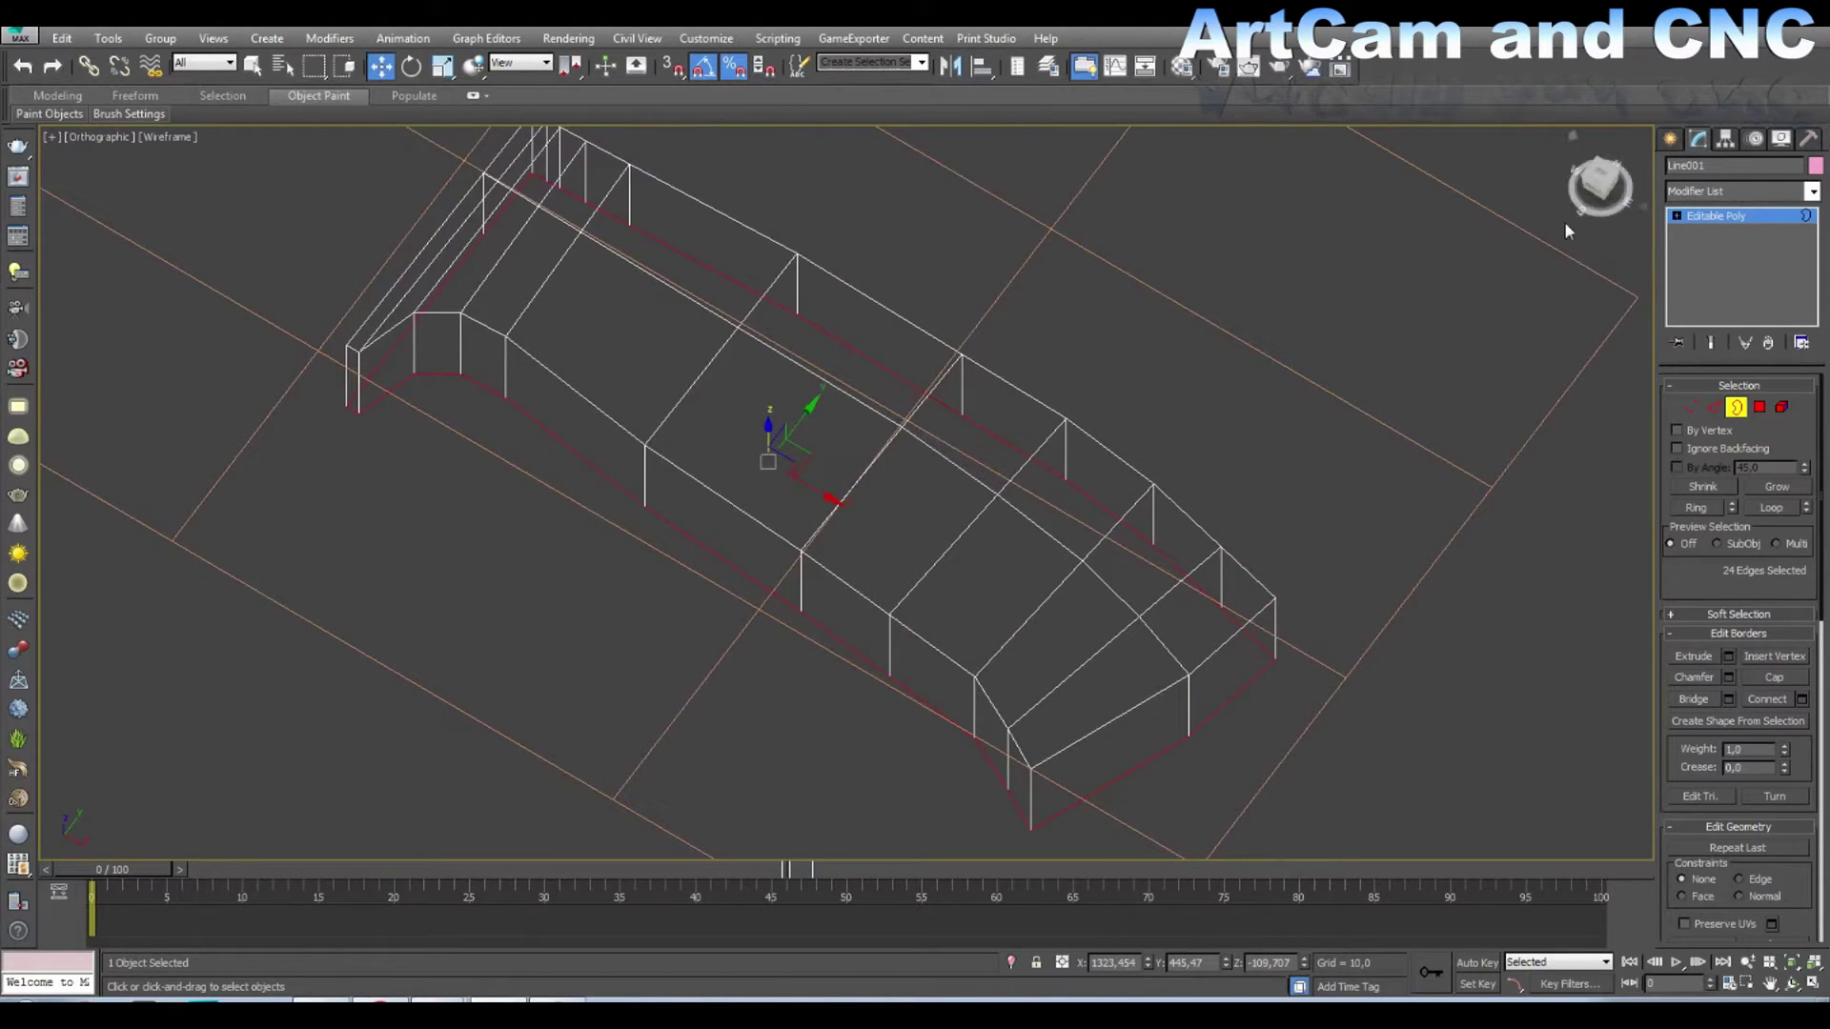
scroll(1340, 461, down, 3)
Step: Select the whole handle element and move it upward
click(1781, 407)
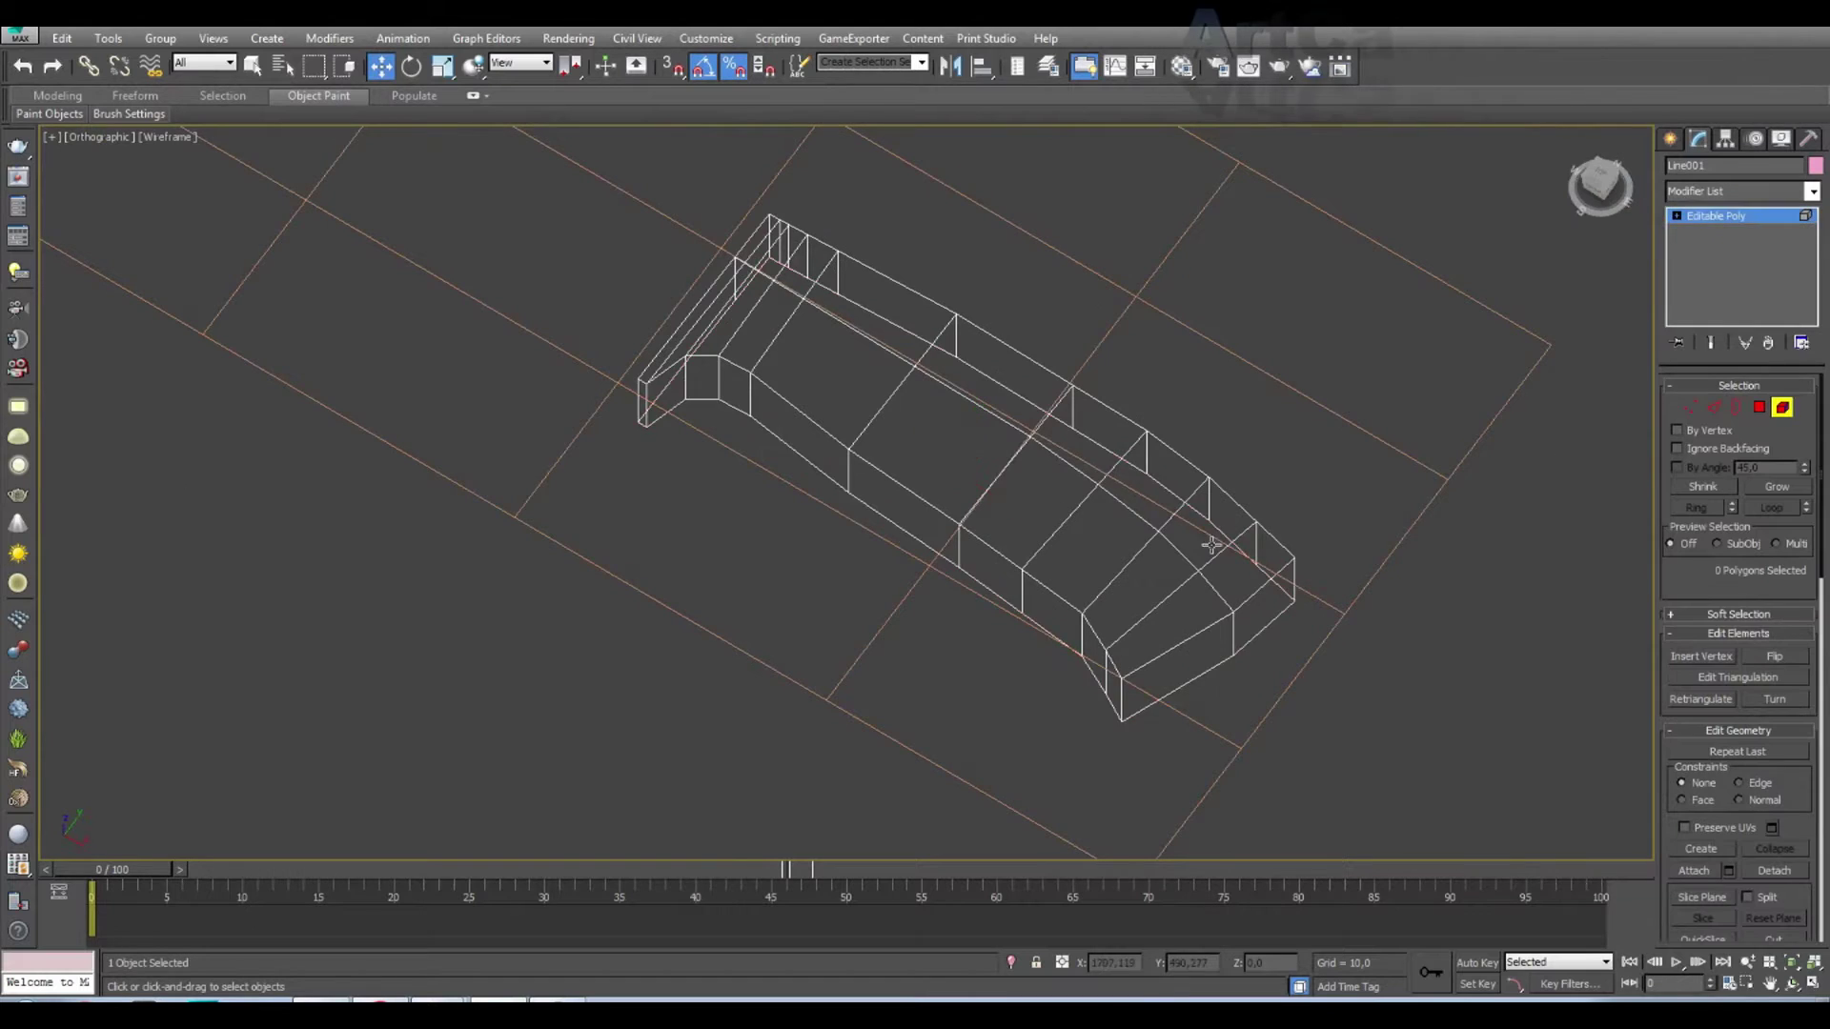
click(934, 401)
key(F2)
drag(928, 344, 928, 293)
Step: Return to Vertex level and snap the view to Top
click(1690, 407)
scroll(1144, 531, up, 4)
scroll(1078, 576, up, 2)
middle_drag(1117, 590, 1019, 576)
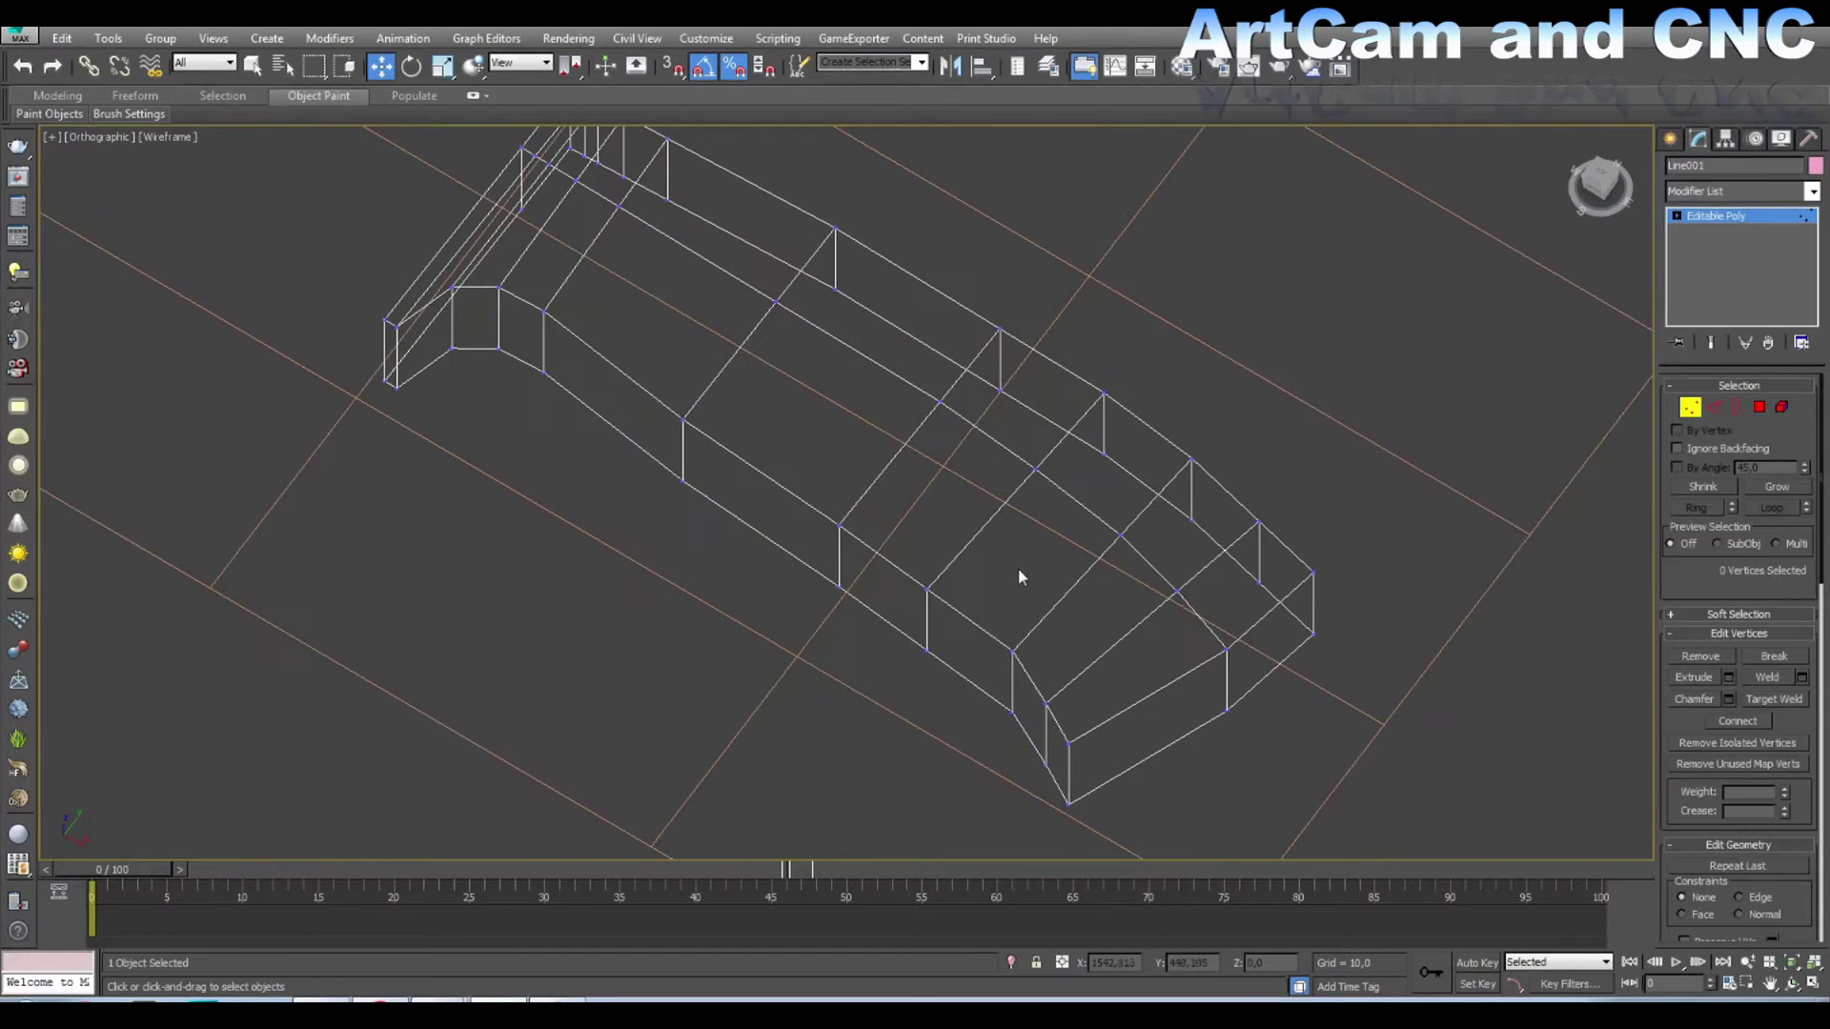
drag(1586, 211, 1548, 209)
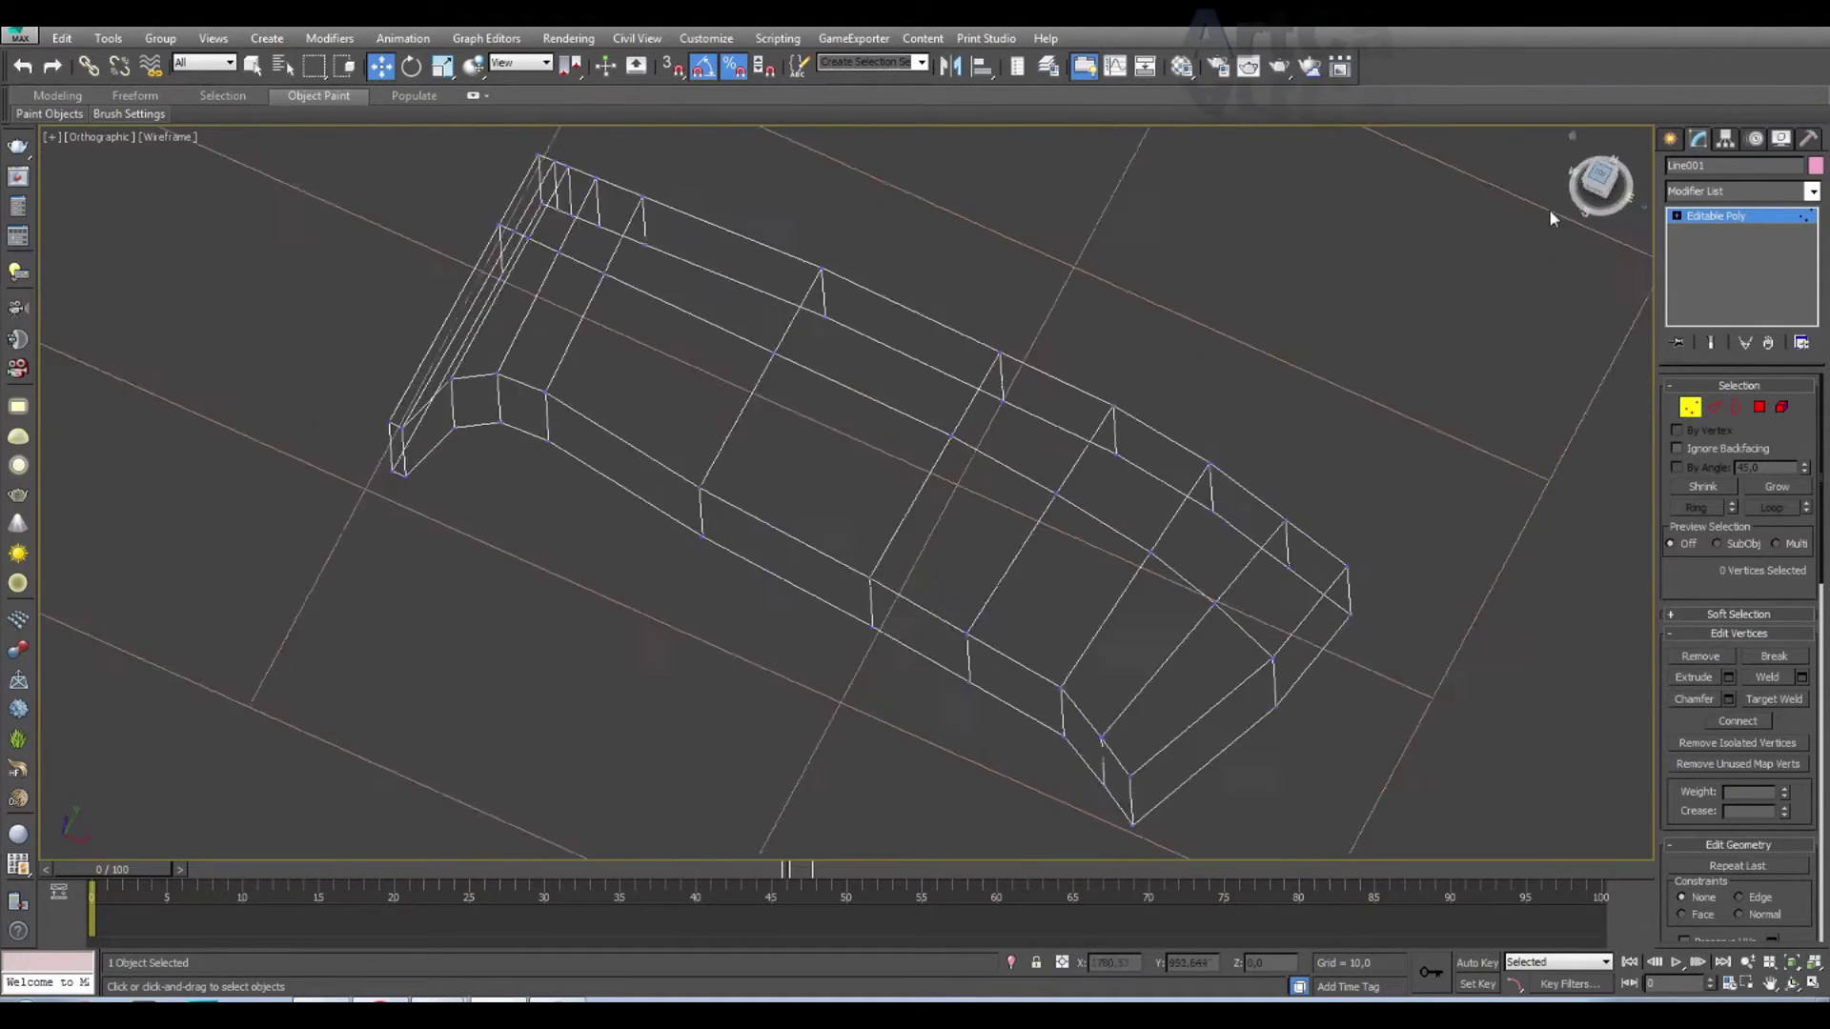
click(1599, 179)
scroll(1235, 543, up, 3)
scroll(1307, 429, down, 3)
middle_drag(1307, 429, 1376, 472)
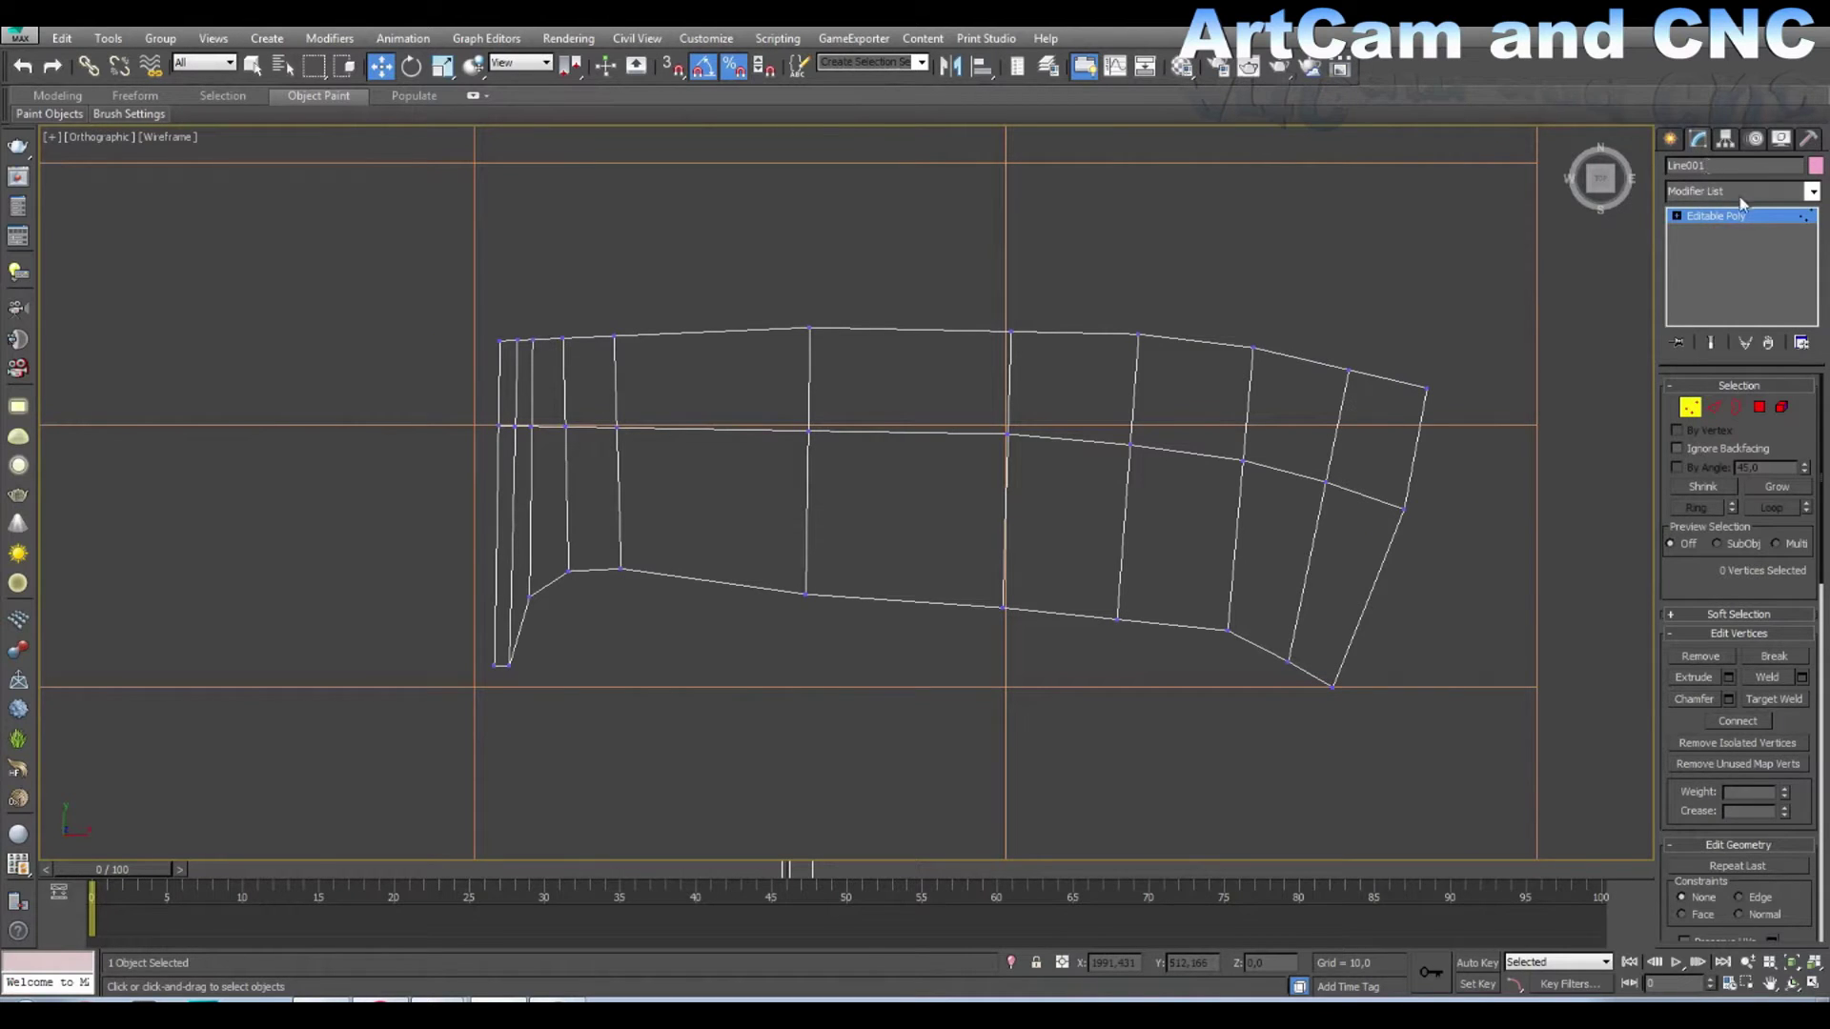
Step: Add TurboSmooth with 3 iterations and Isoline Display, then drop to Editable Poly vertices
click(1764, 193)
scroll(1735, 820, down, 2)
scroll(1740, 820, down, 10)
scroll(1747, 796, down, 10)
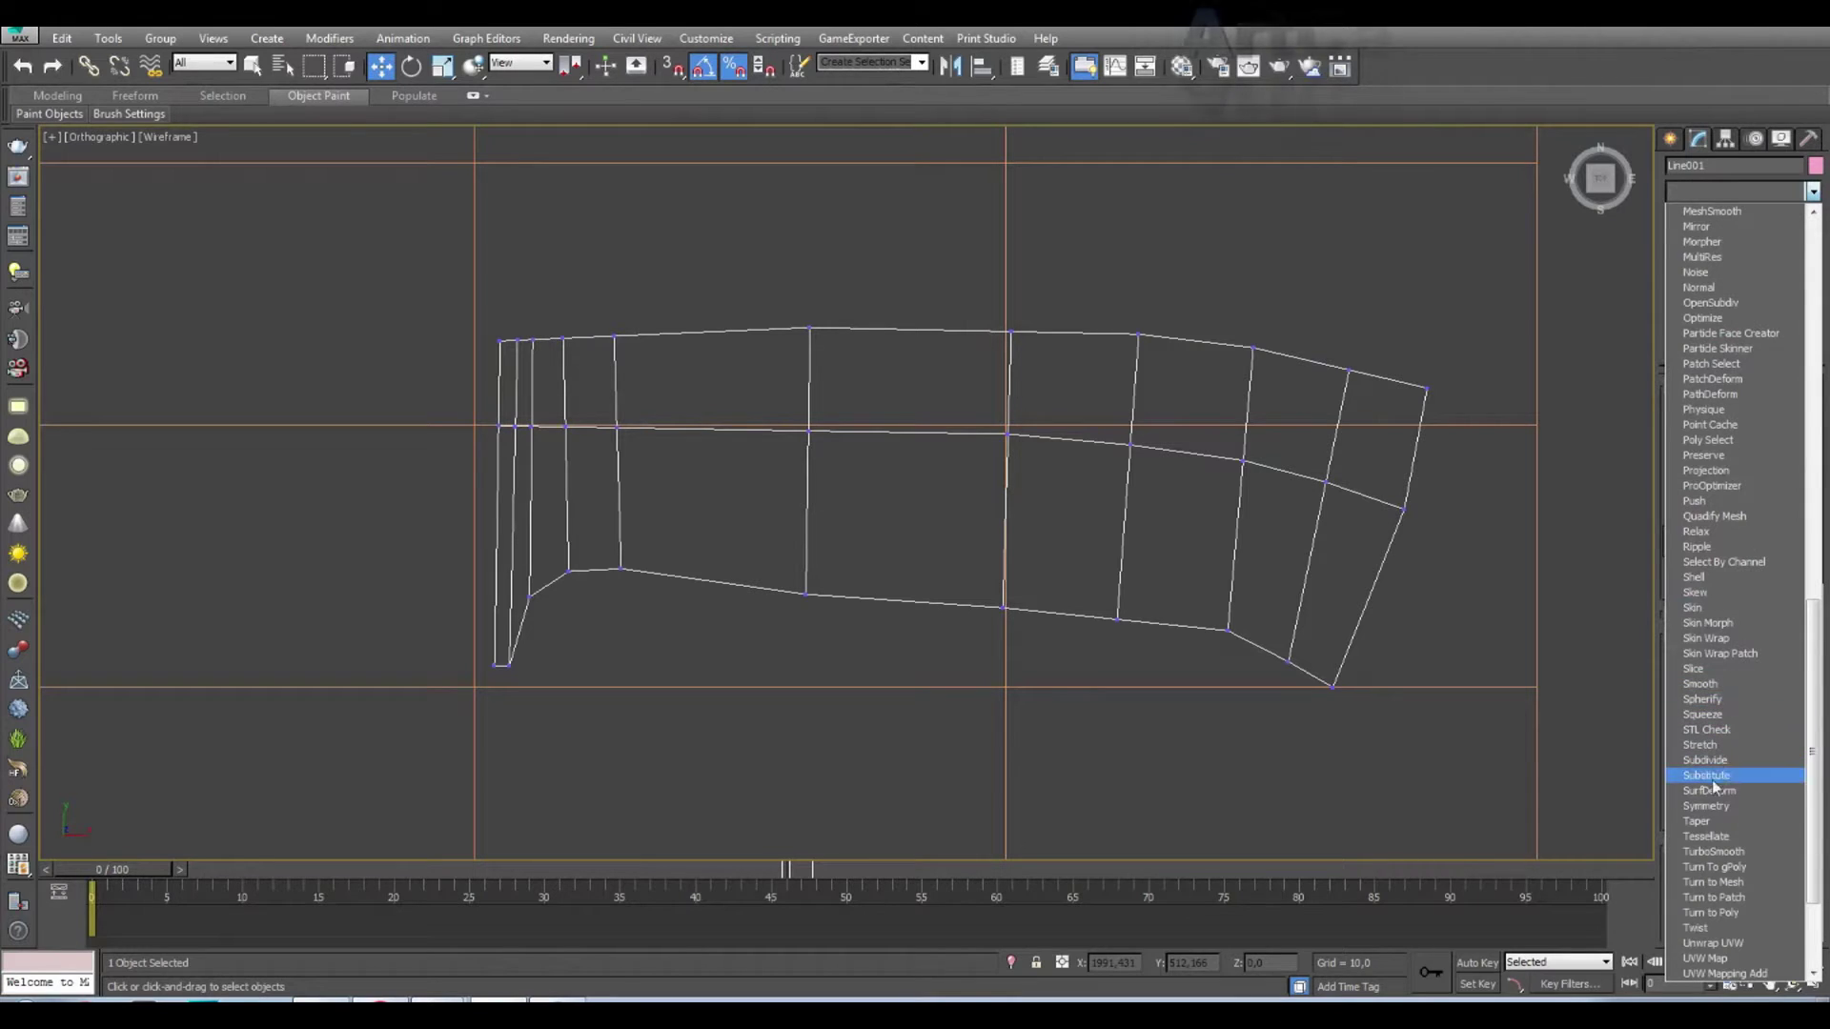
click(1729, 854)
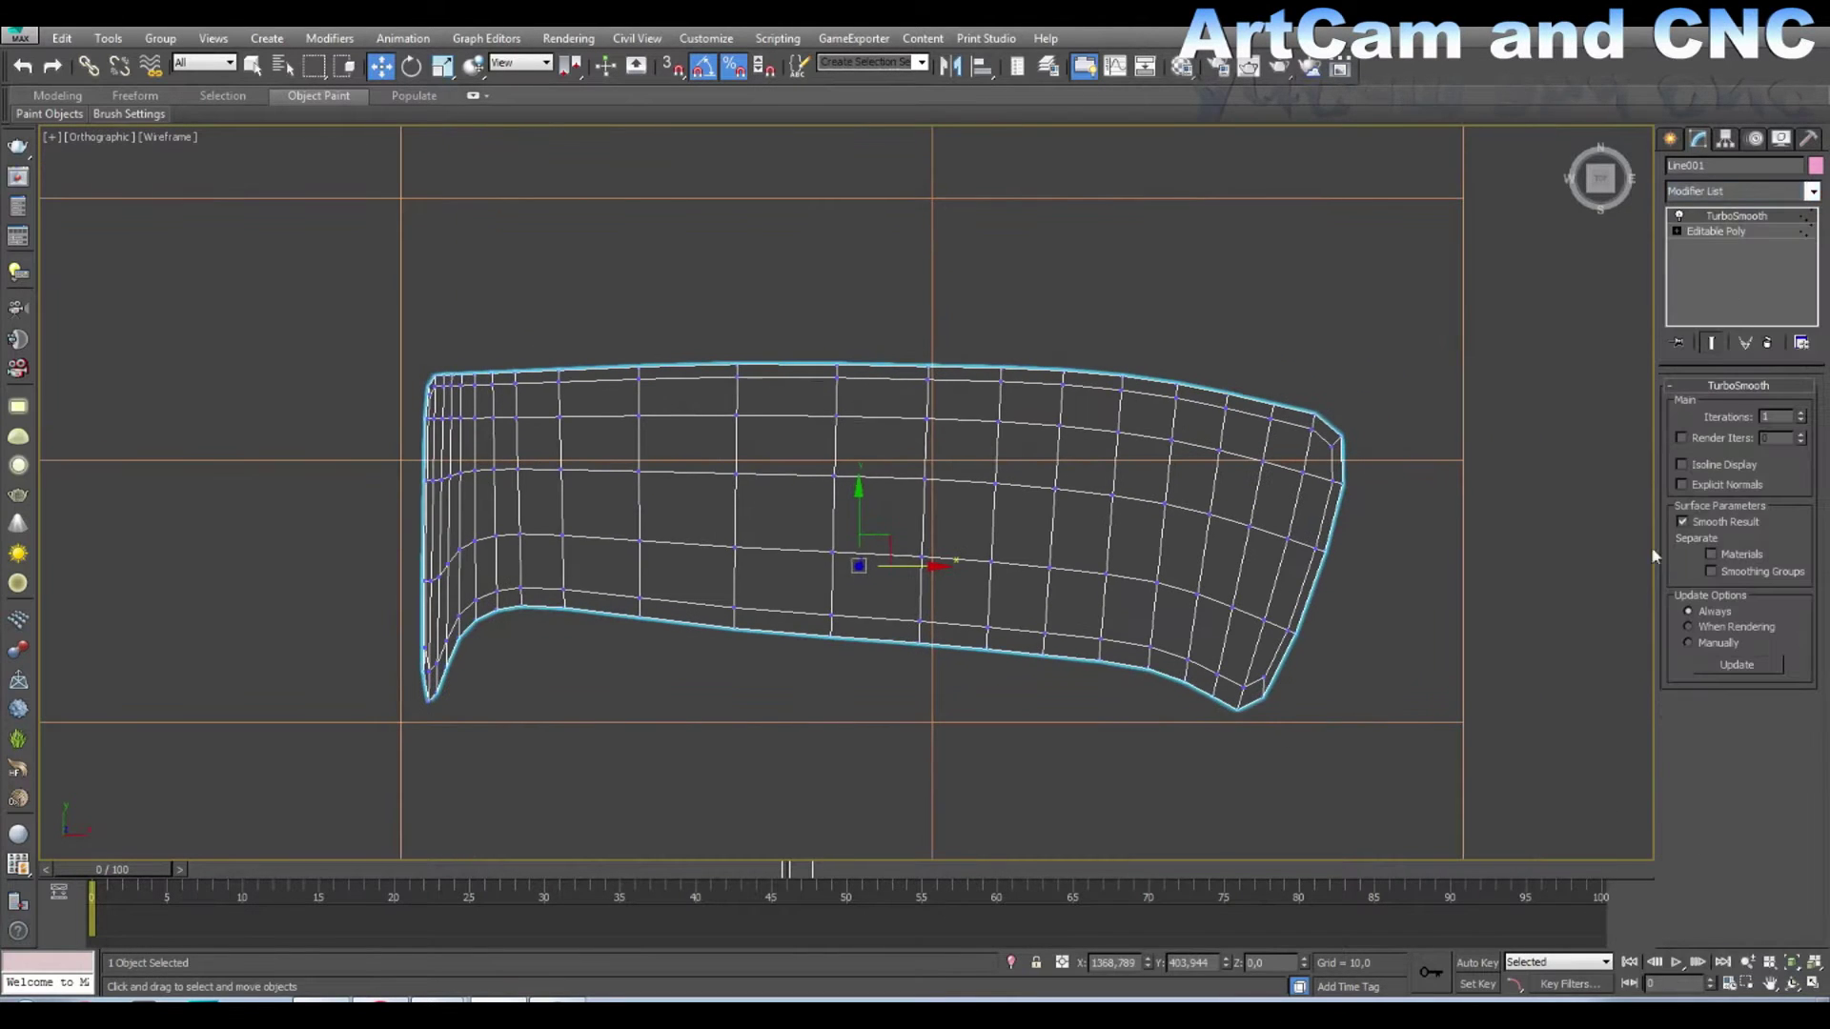
click(1801, 414)
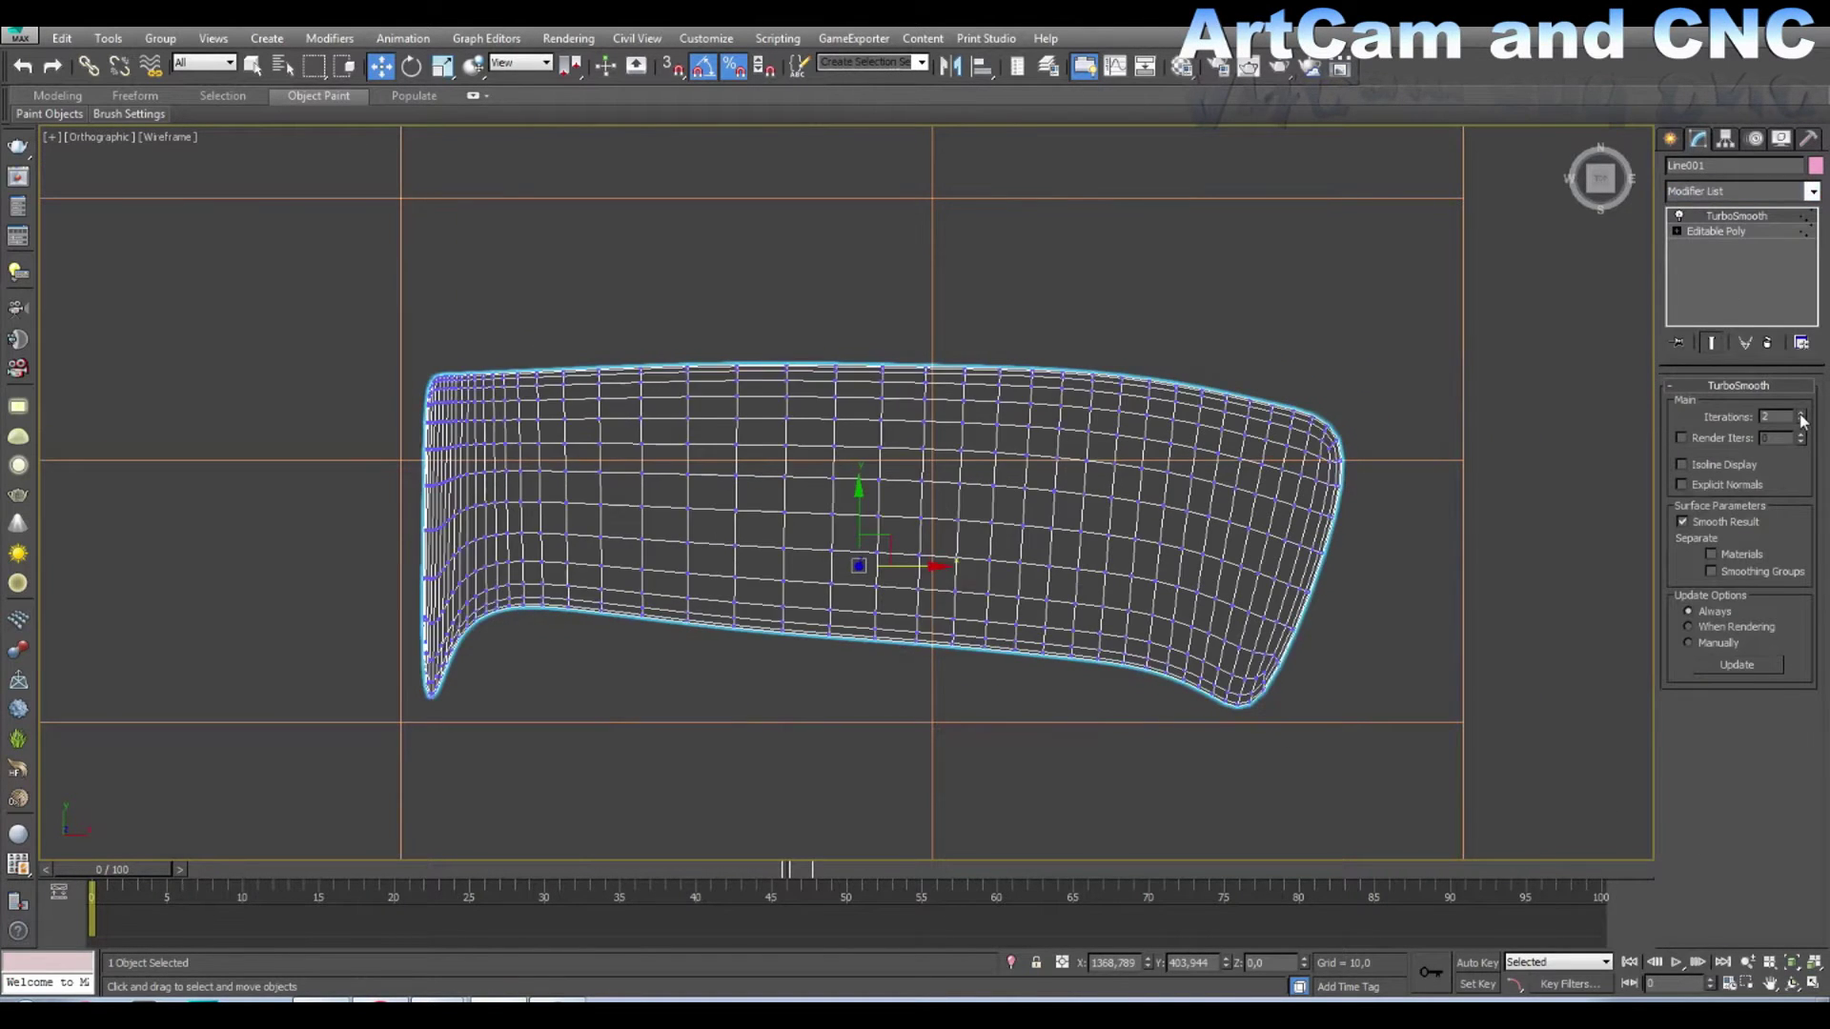
click(1682, 466)
scroll(1432, 517, up, 5)
scroll(1370, 580, down, 3)
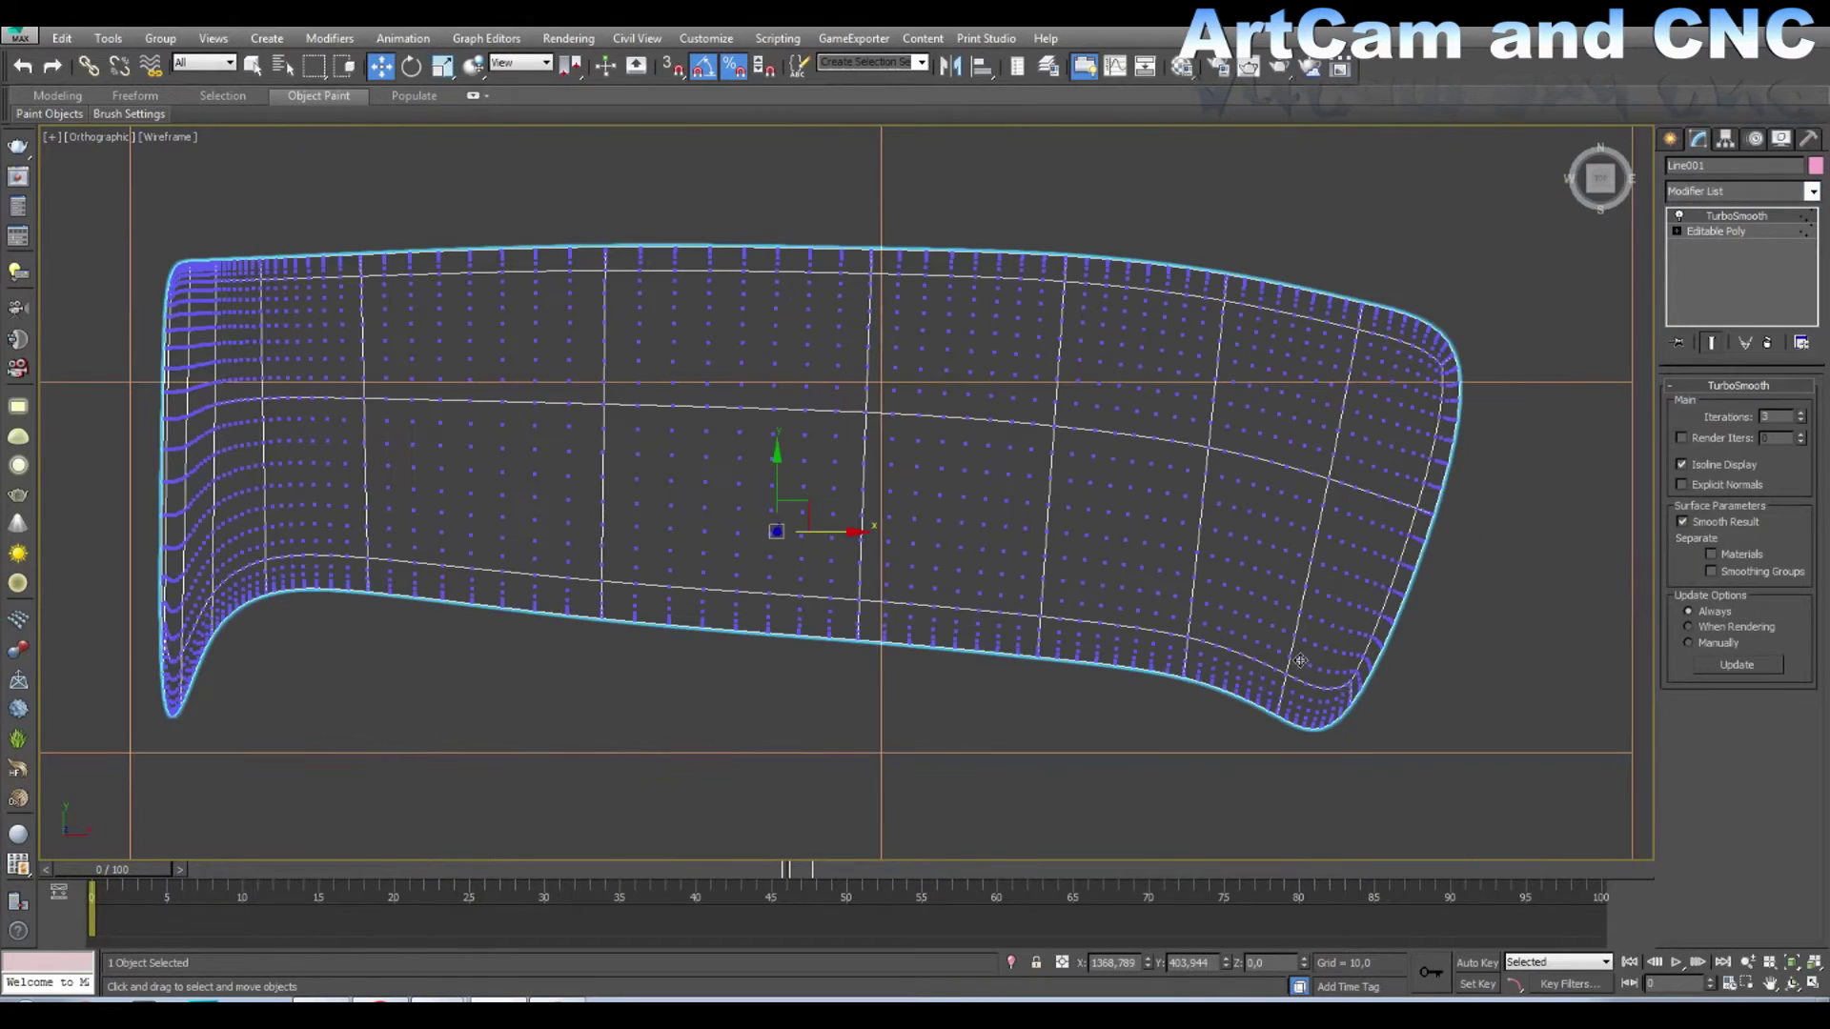
click(1677, 229)
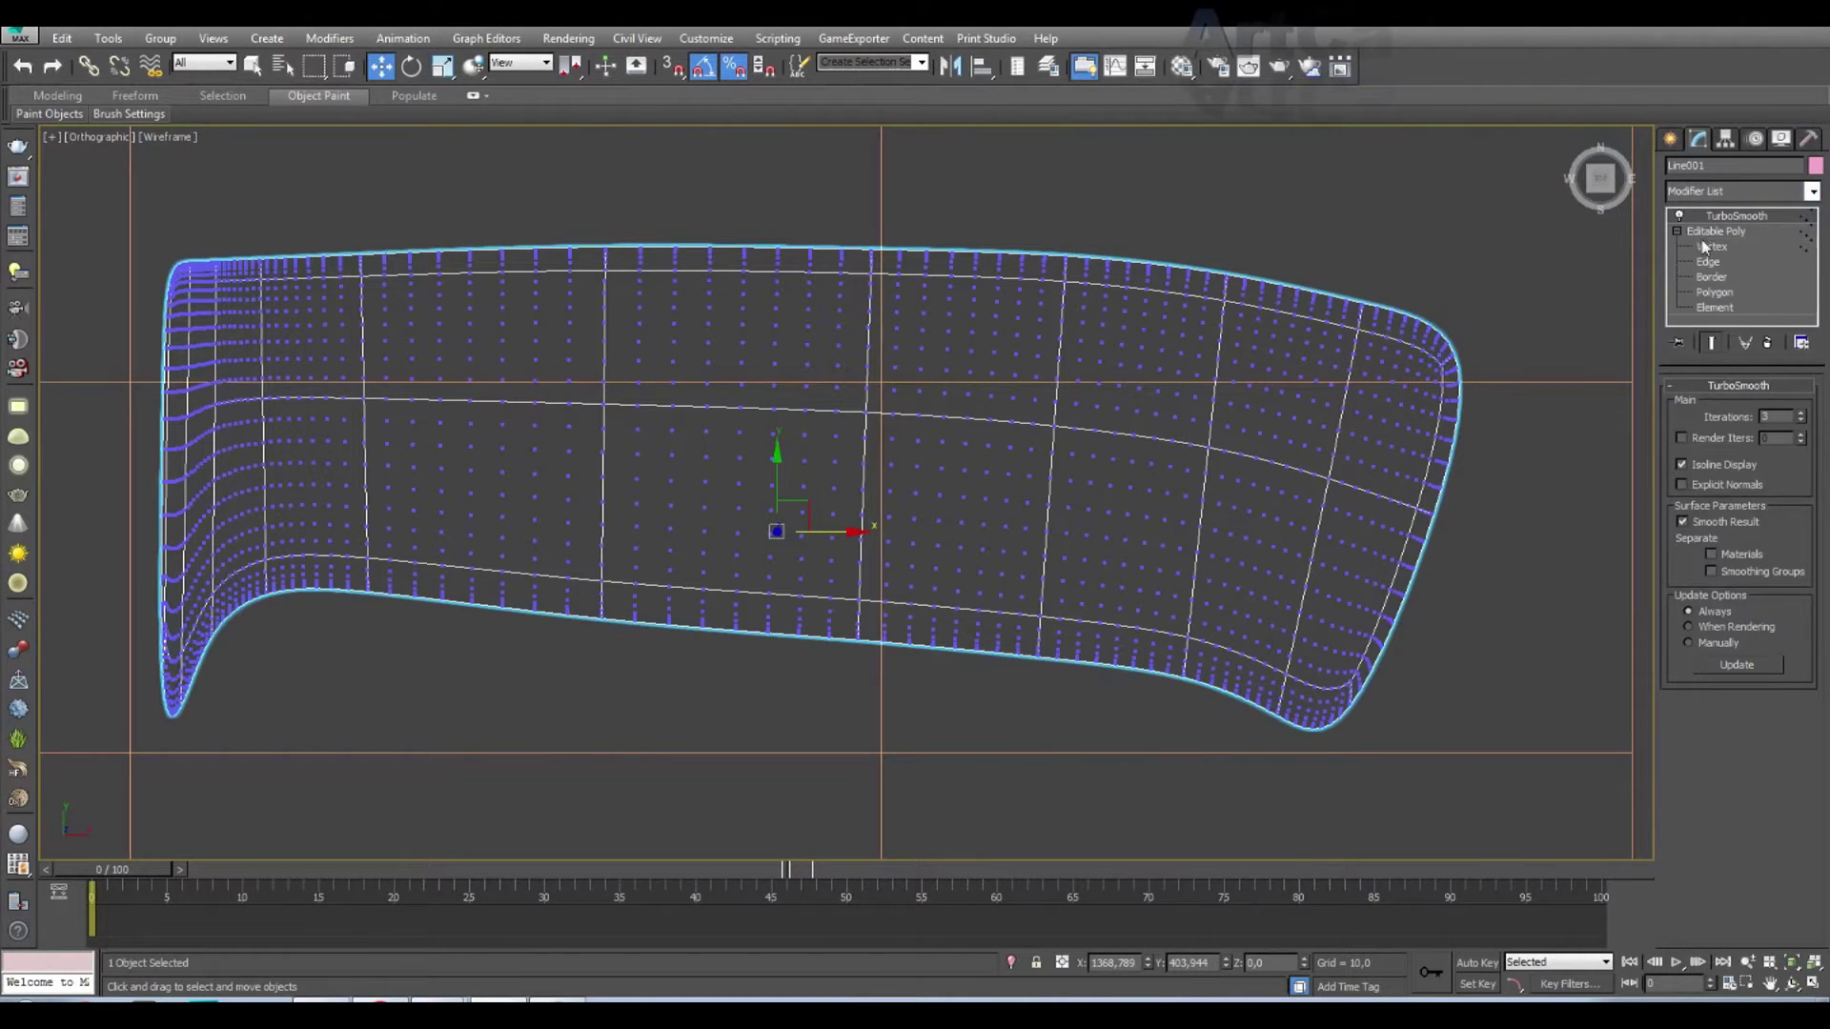
click(1711, 342)
Step: Connect a new edge loop near the handle's right end and slide it into place
middle_drag(1511, 459, 1340, 446)
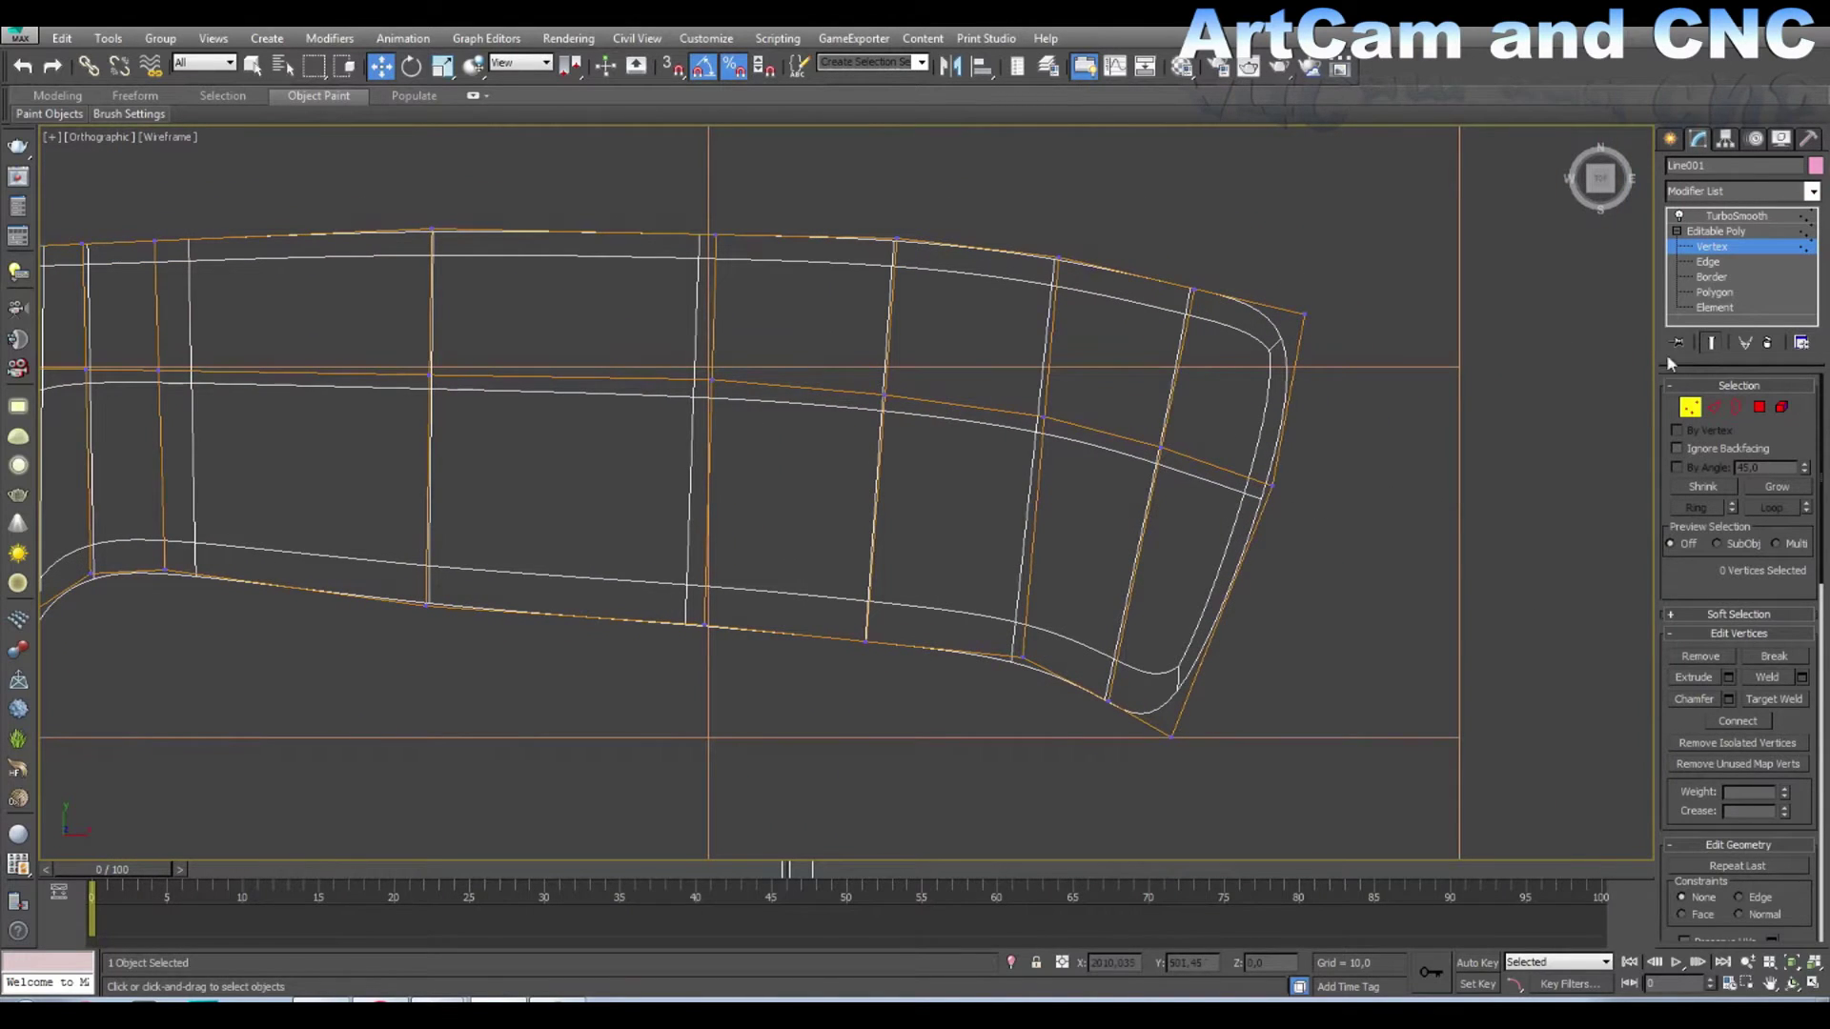
click(1696, 408)
click(1713, 408)
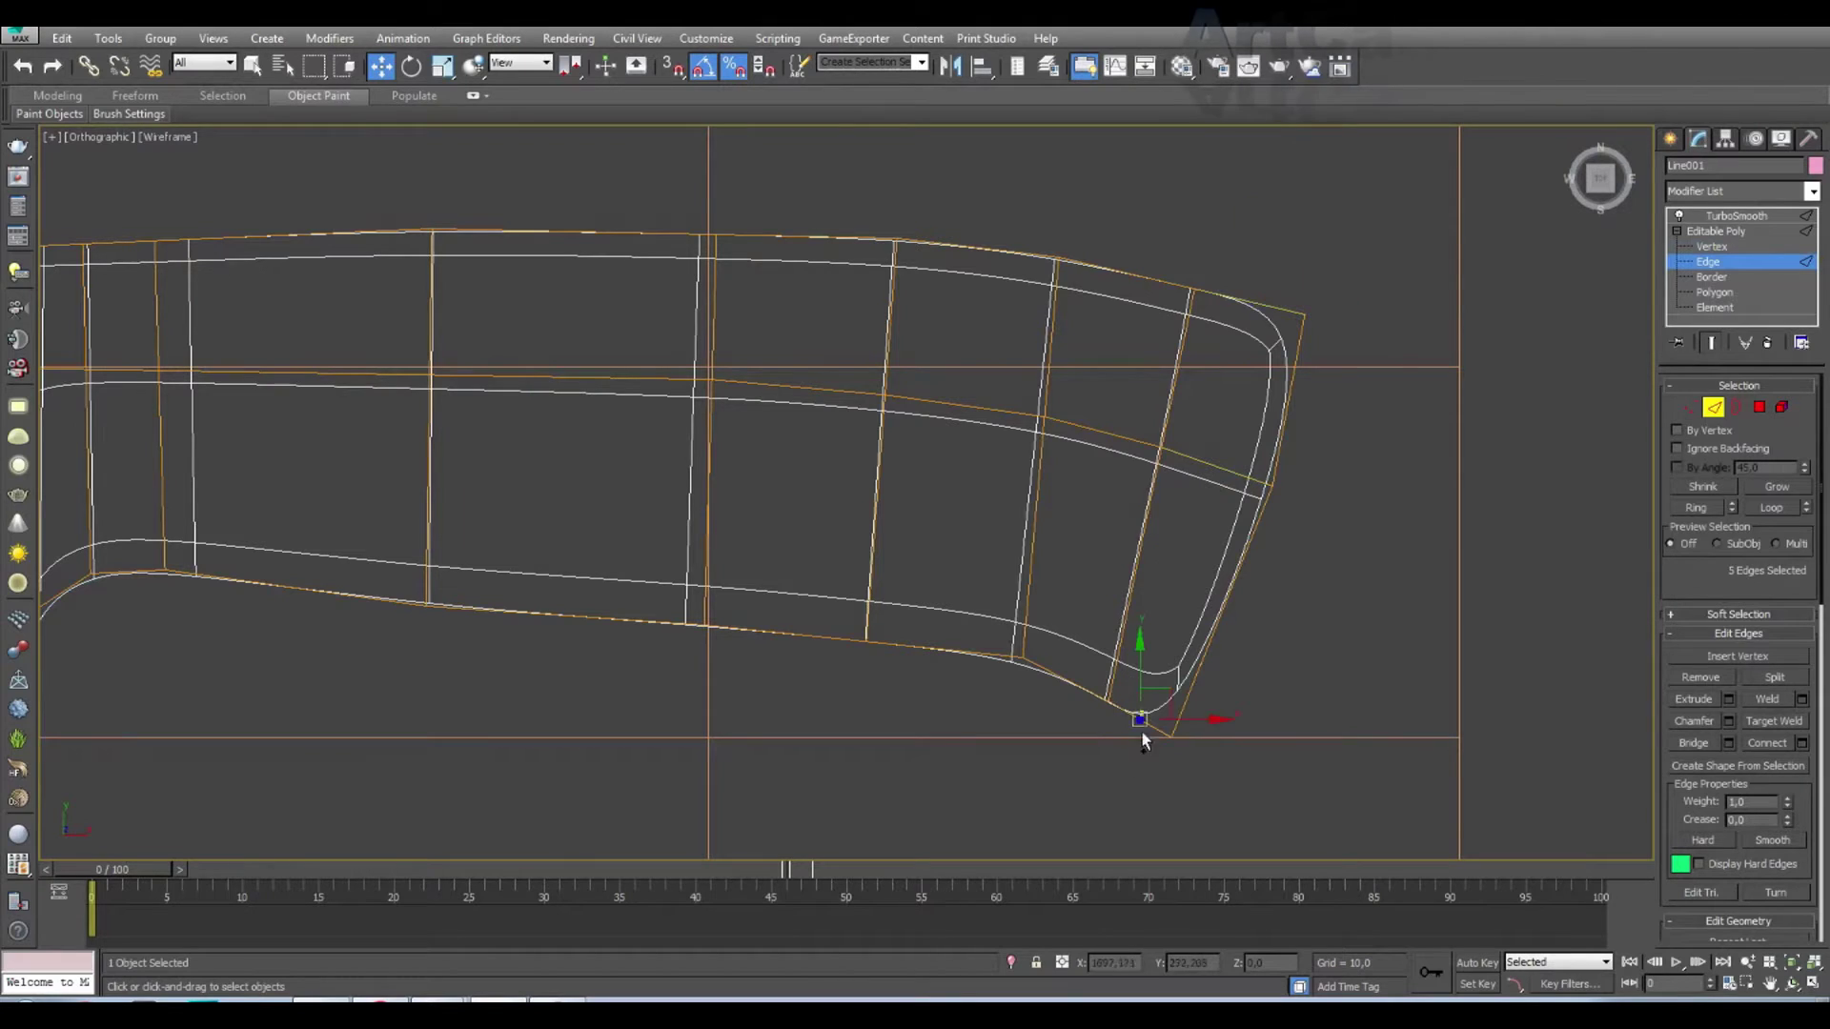
middle_drag(1134, 753, 1170, 672)
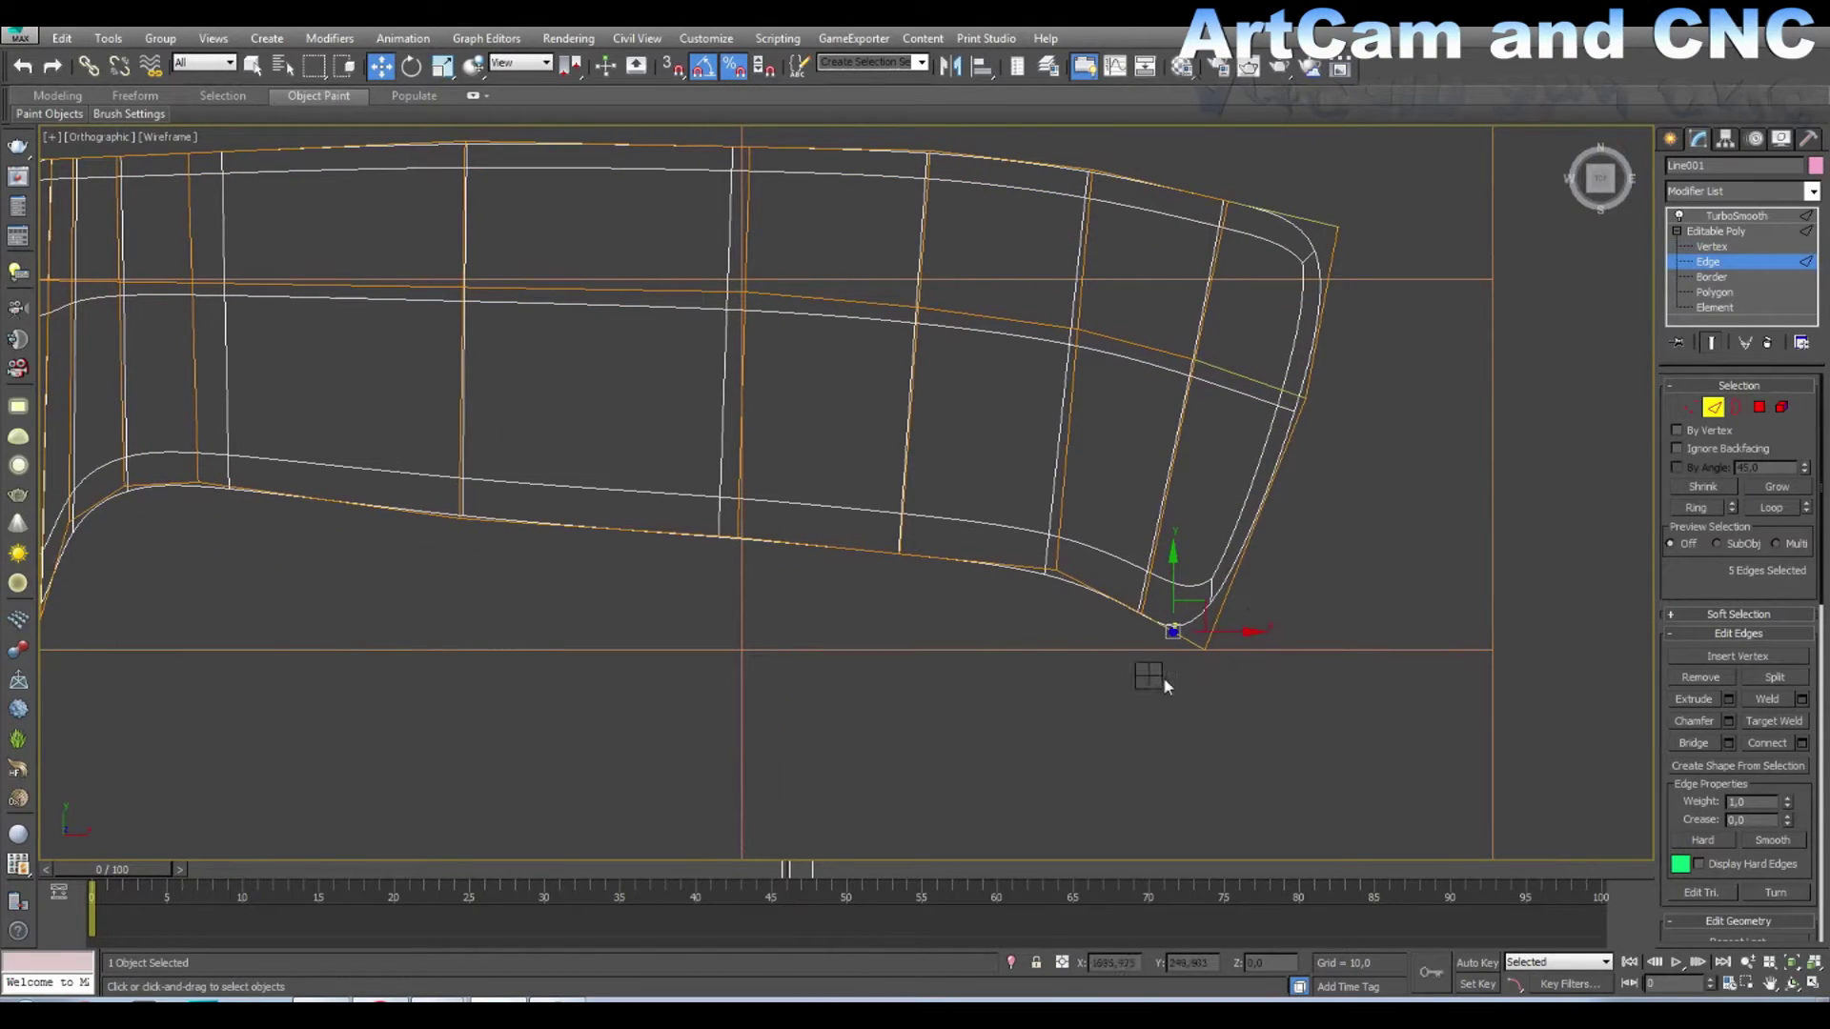
key(ctrl+shift+e)
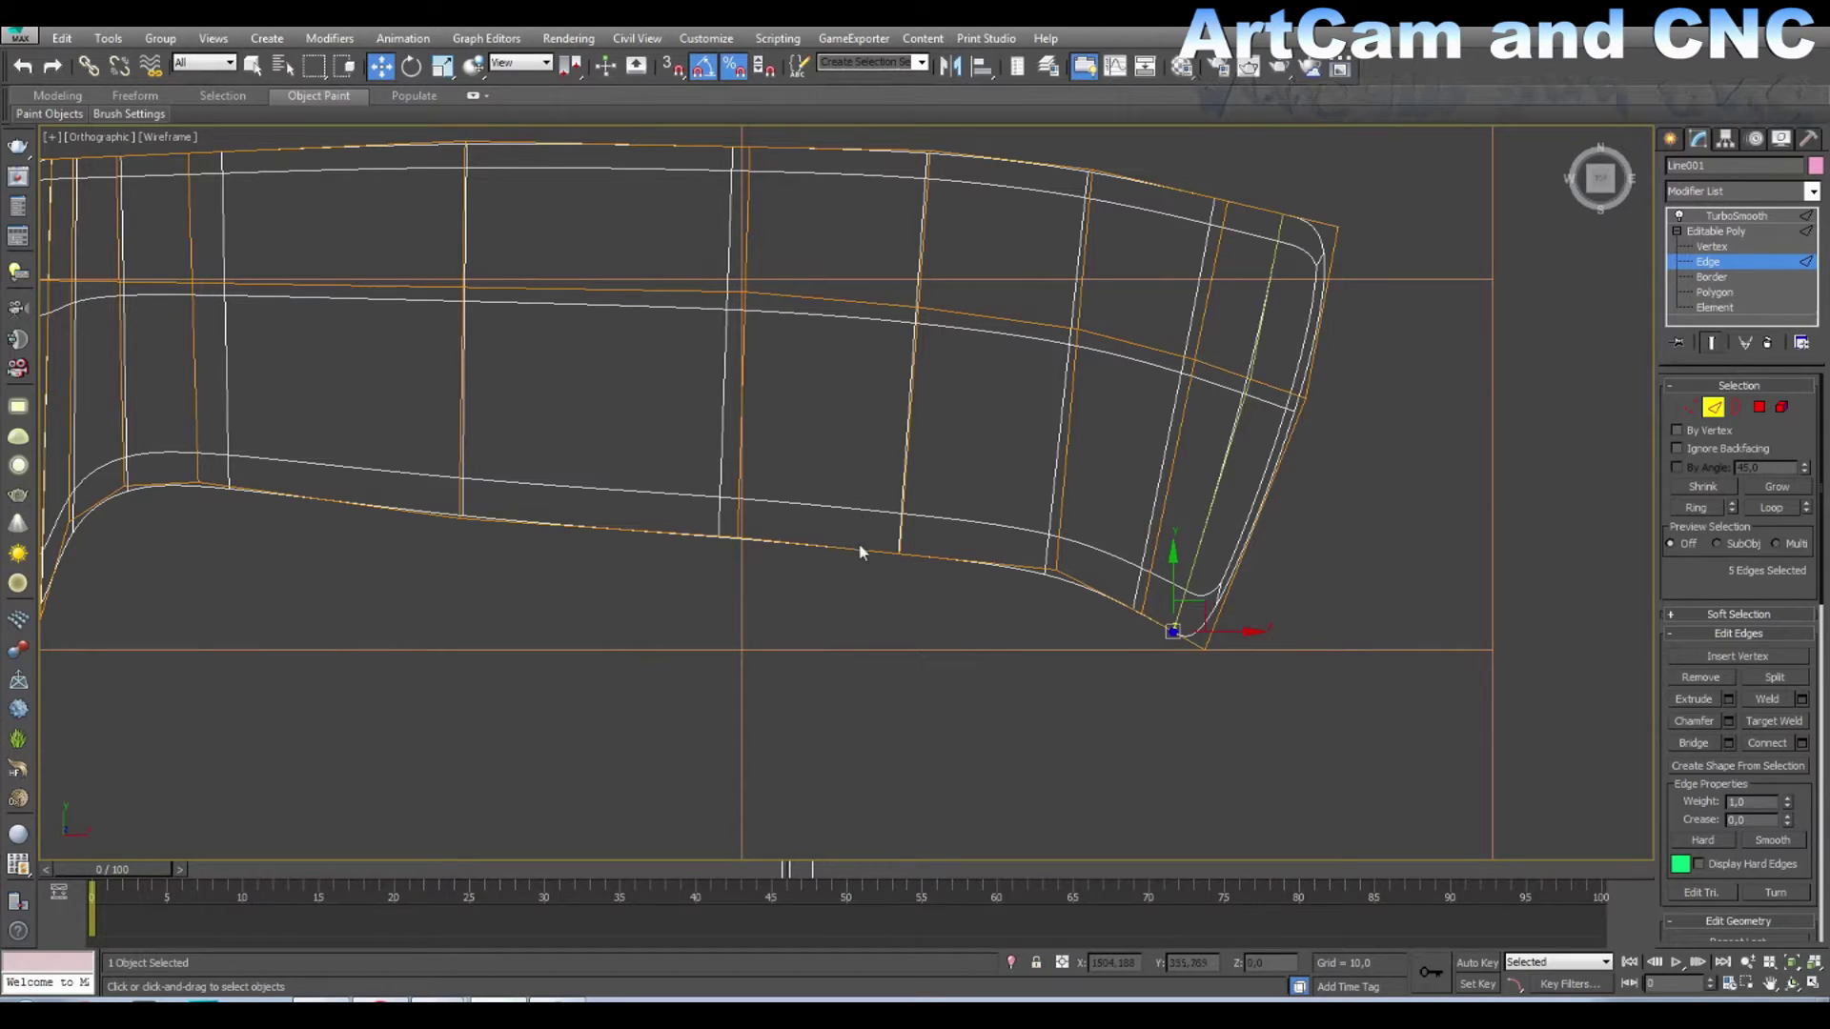
drag(862, 553, 884, 268)
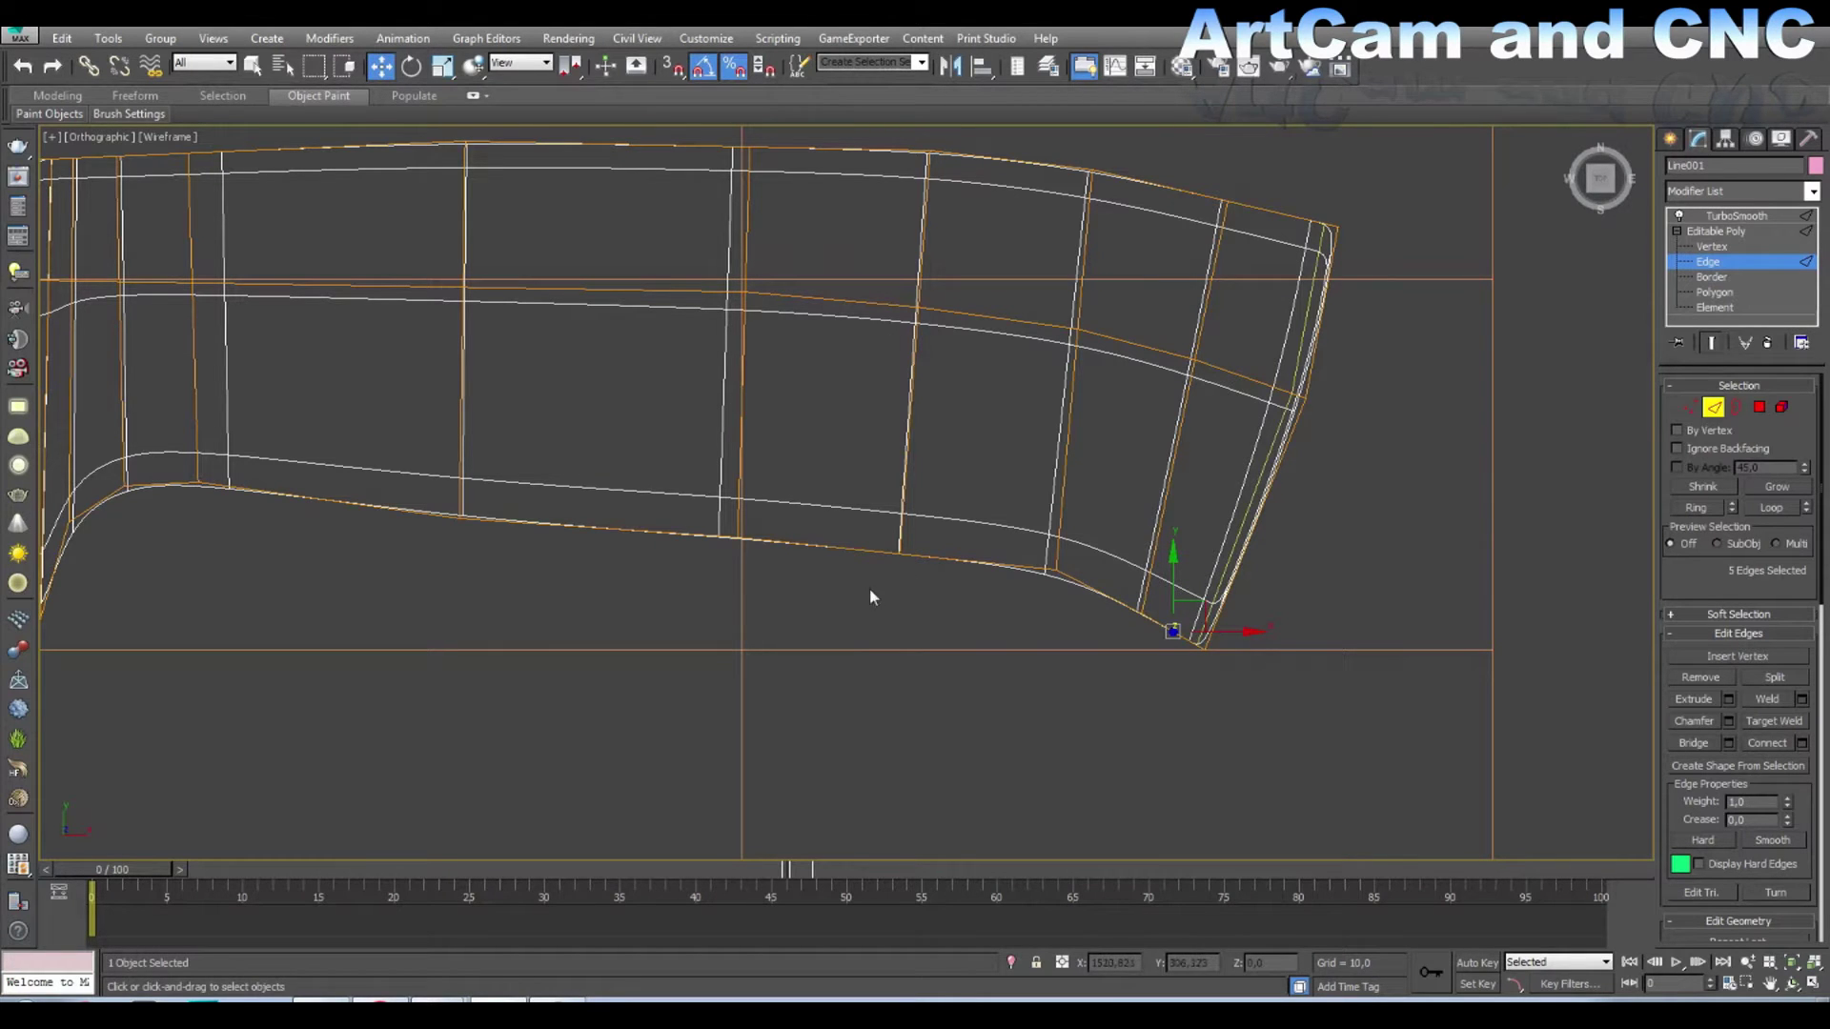
key(ctrl+z)
scroll(861, 598, down, 3)
scroll(881, 606, up, 4)
scroll(860, 591, down, 2)
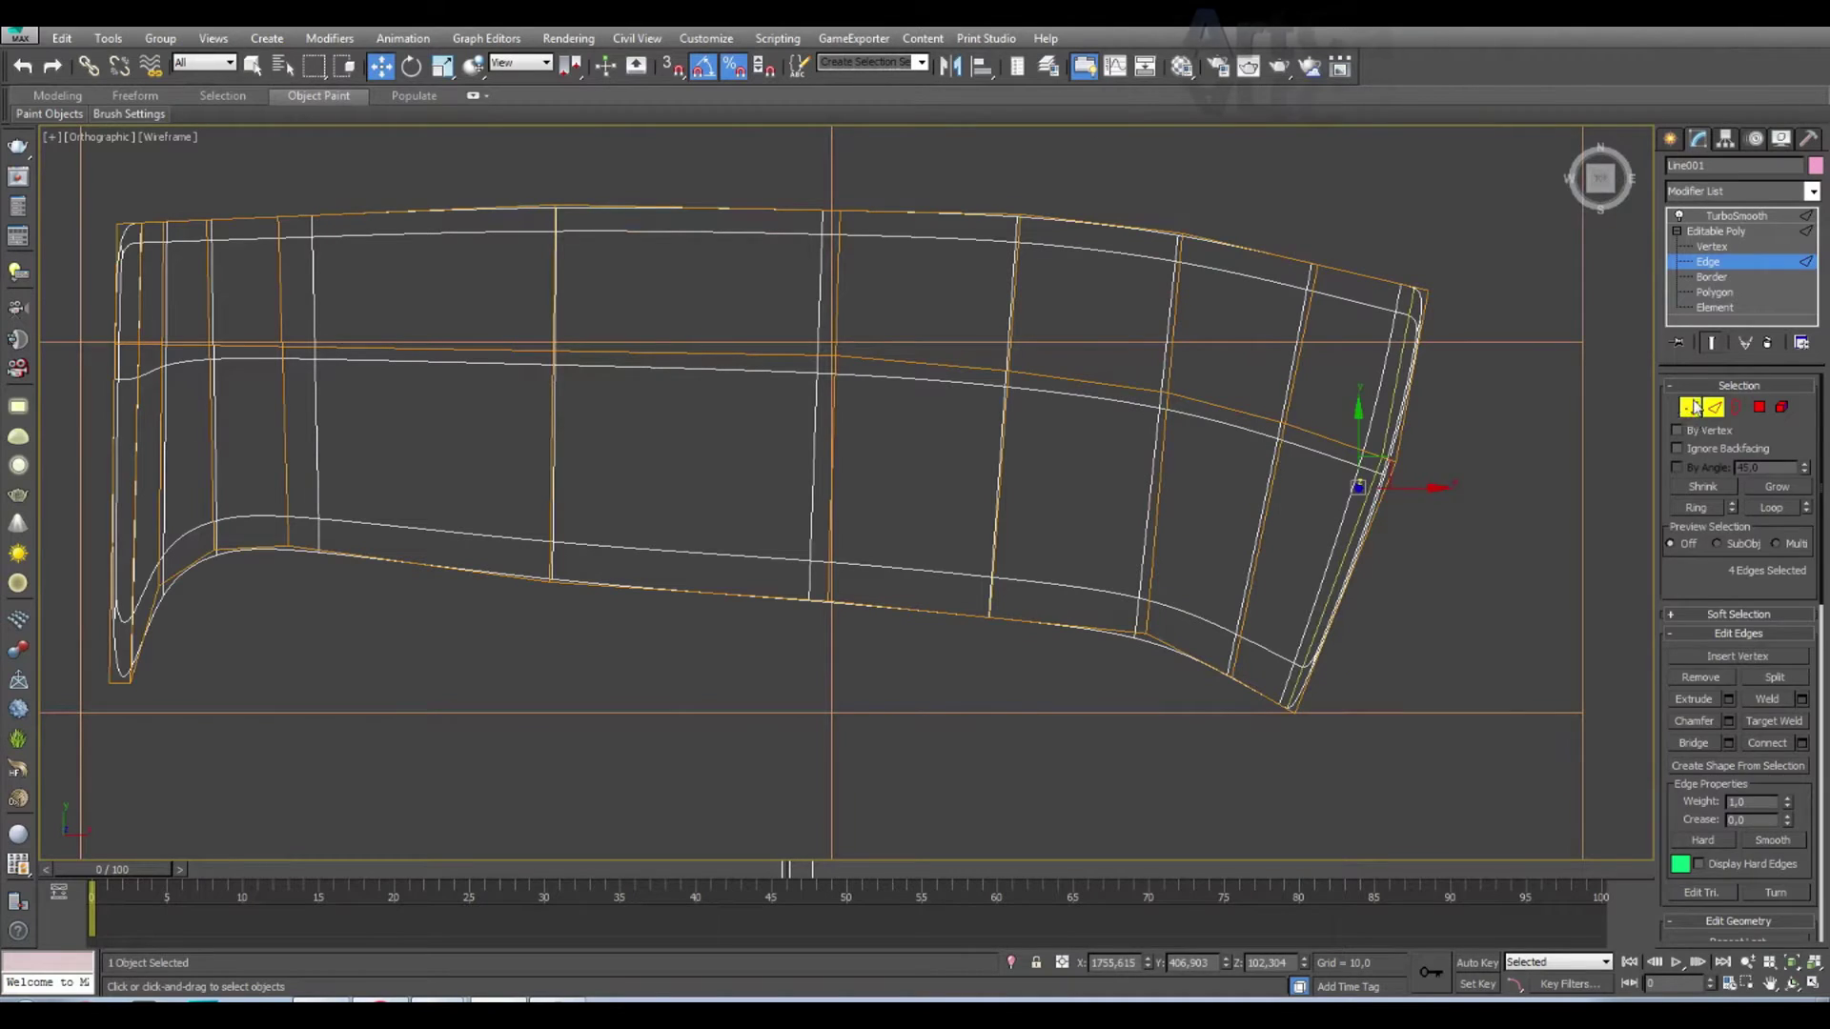
Step: Box-select and move lower-edge vertices to reshape the handle's underside curve
key(1)
drag(1094, 597, 1178, 683)
mouse_move(1175, 606)
mouse_down()
mouse_move(1143, 606)
mouse_move(1167, 612)
mouse_up()
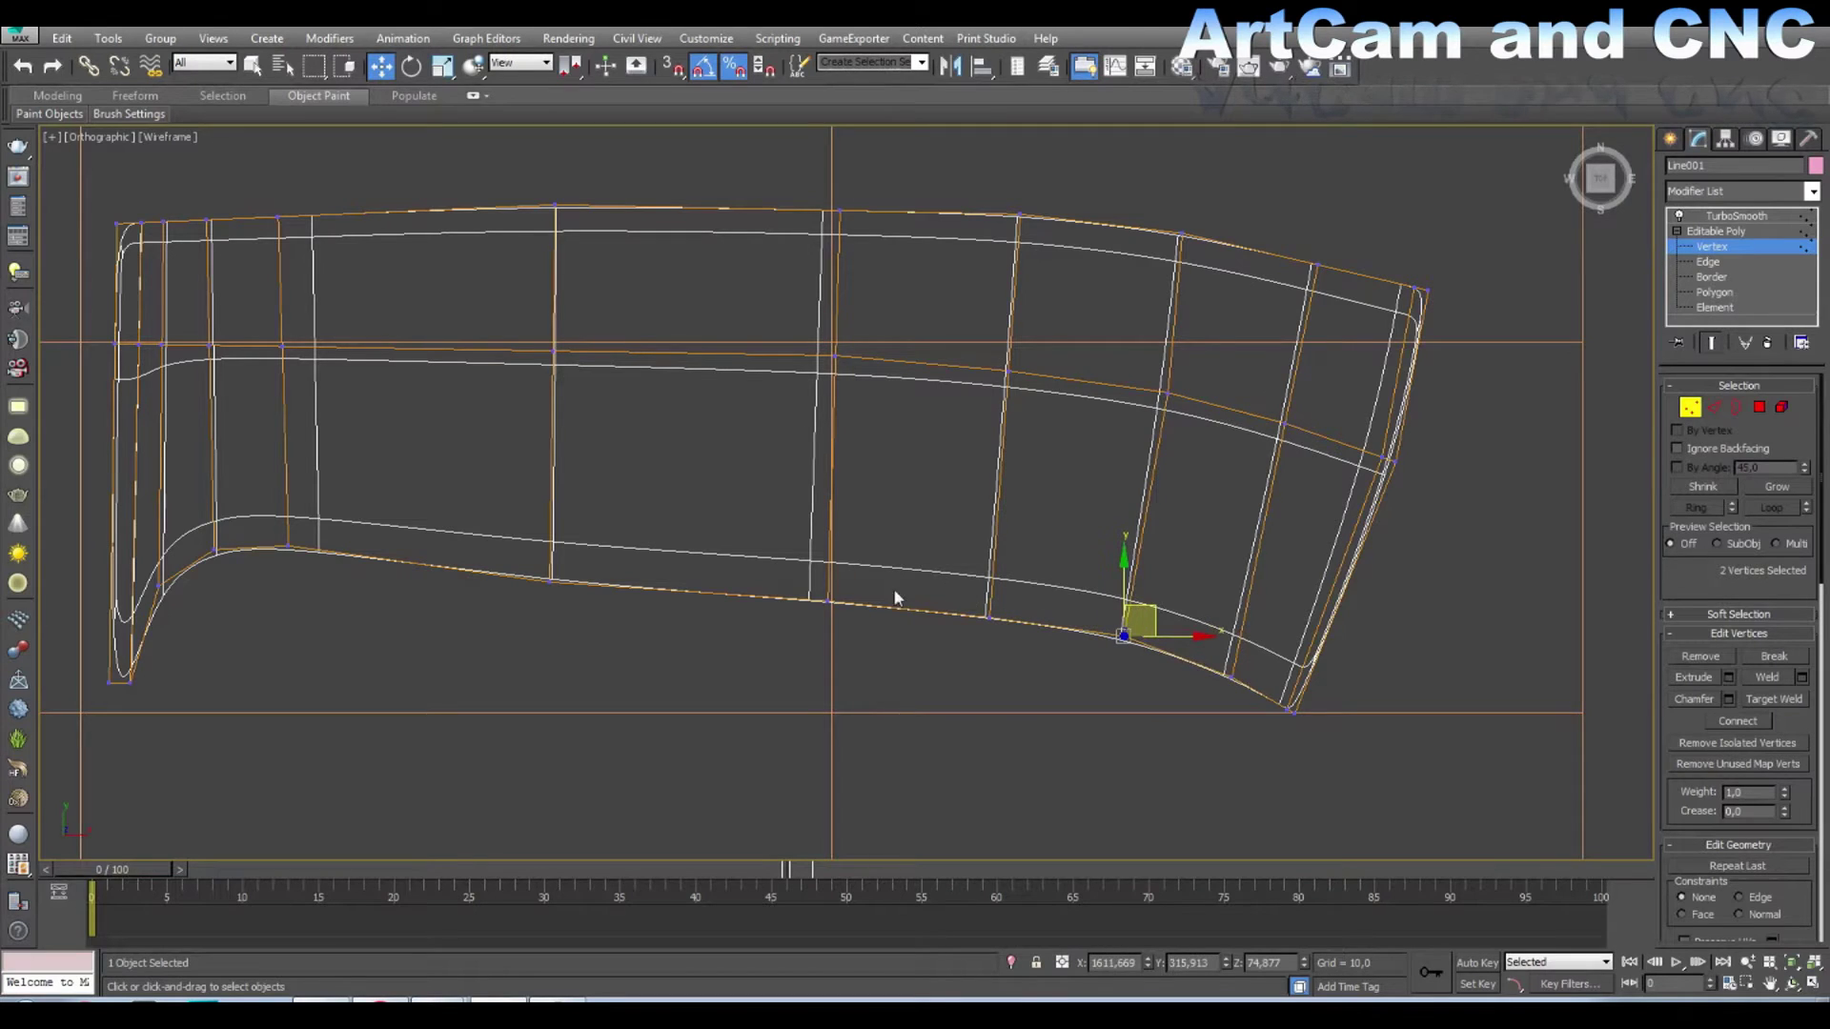
middle_drag(896, 598, 1011, 621)
mouse_move(1011, 621)
mouse_down()
mouse_move(1051, 673)
mouse_move(1028, 639)
mouse_move(1003, 651)
mouse_up()
scroll(1059, 650, down, 2)
middle_drag(1059, 649, 1130, 624)
scroll(814, 641, down, 2)
scroll(931, 674, up, 5)
middle_drag(932, 674, 1362, 724)
click(1713, 407)
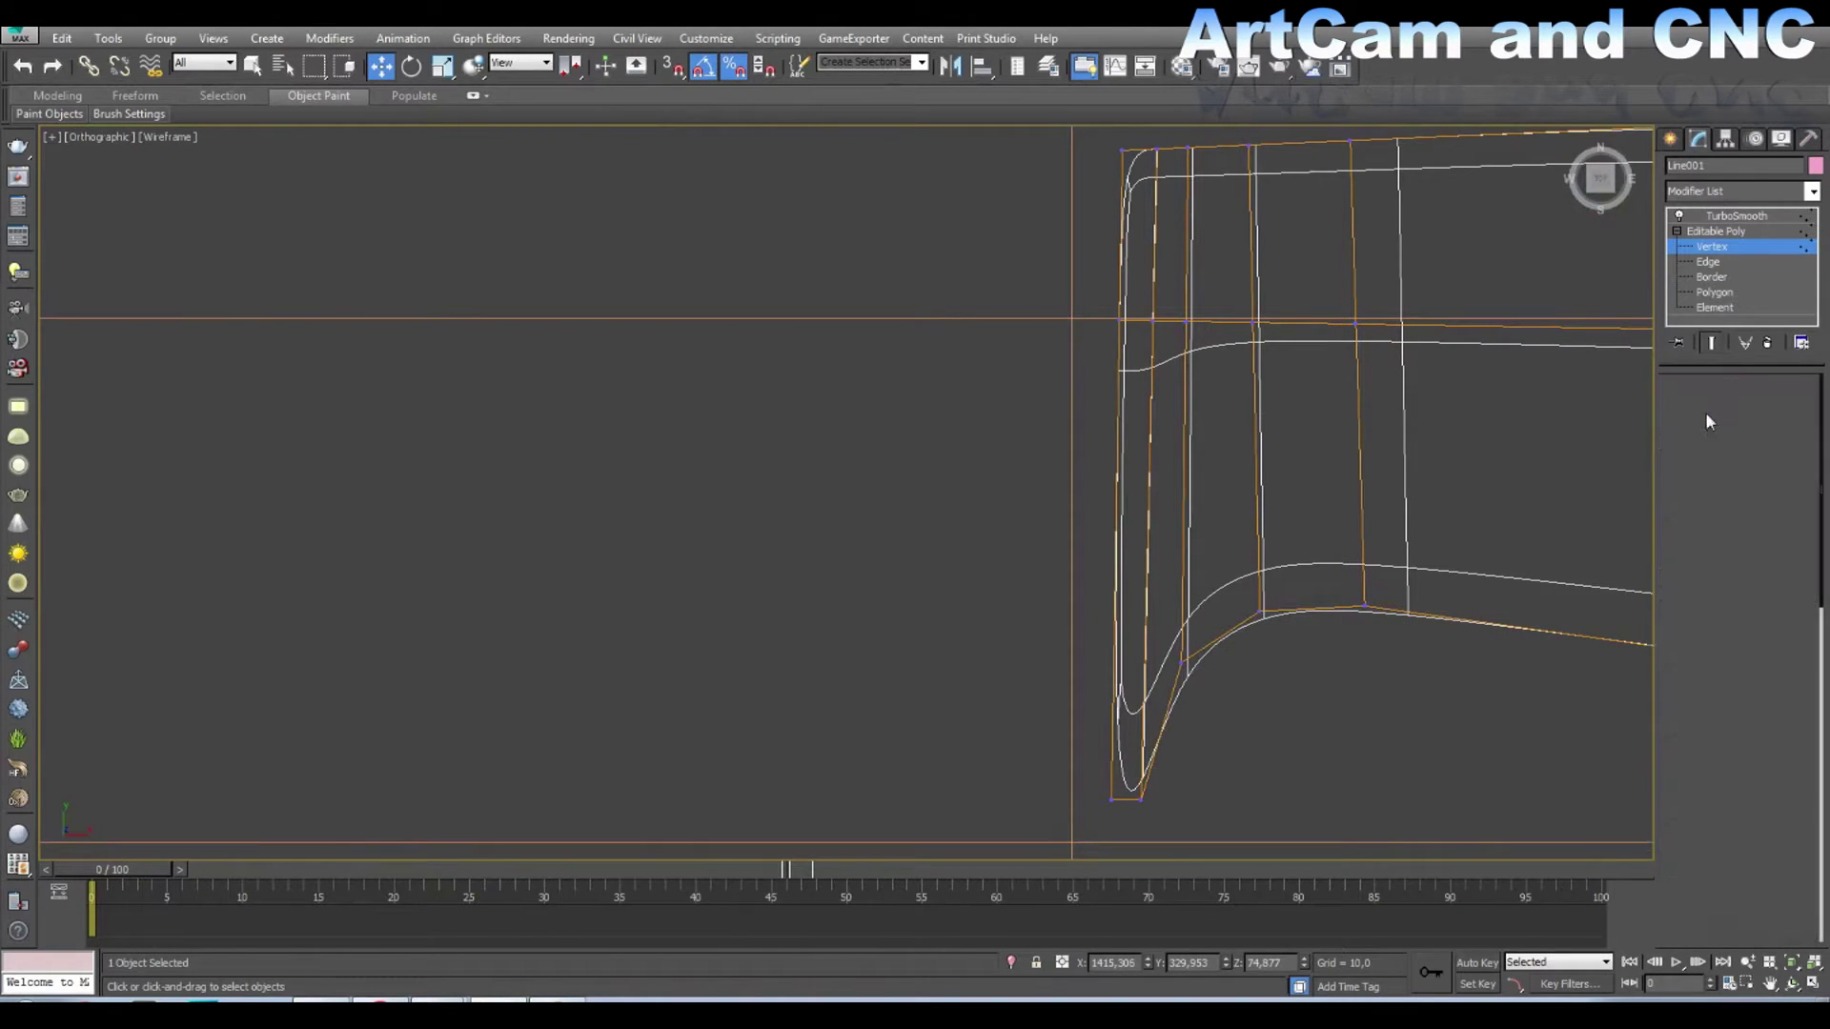
Step: Select the bottom and vertical edges at the handle's left end, then orbit to a tilted view
click(1127, 799)
middle_drag(1143, 619, 1117, 765)
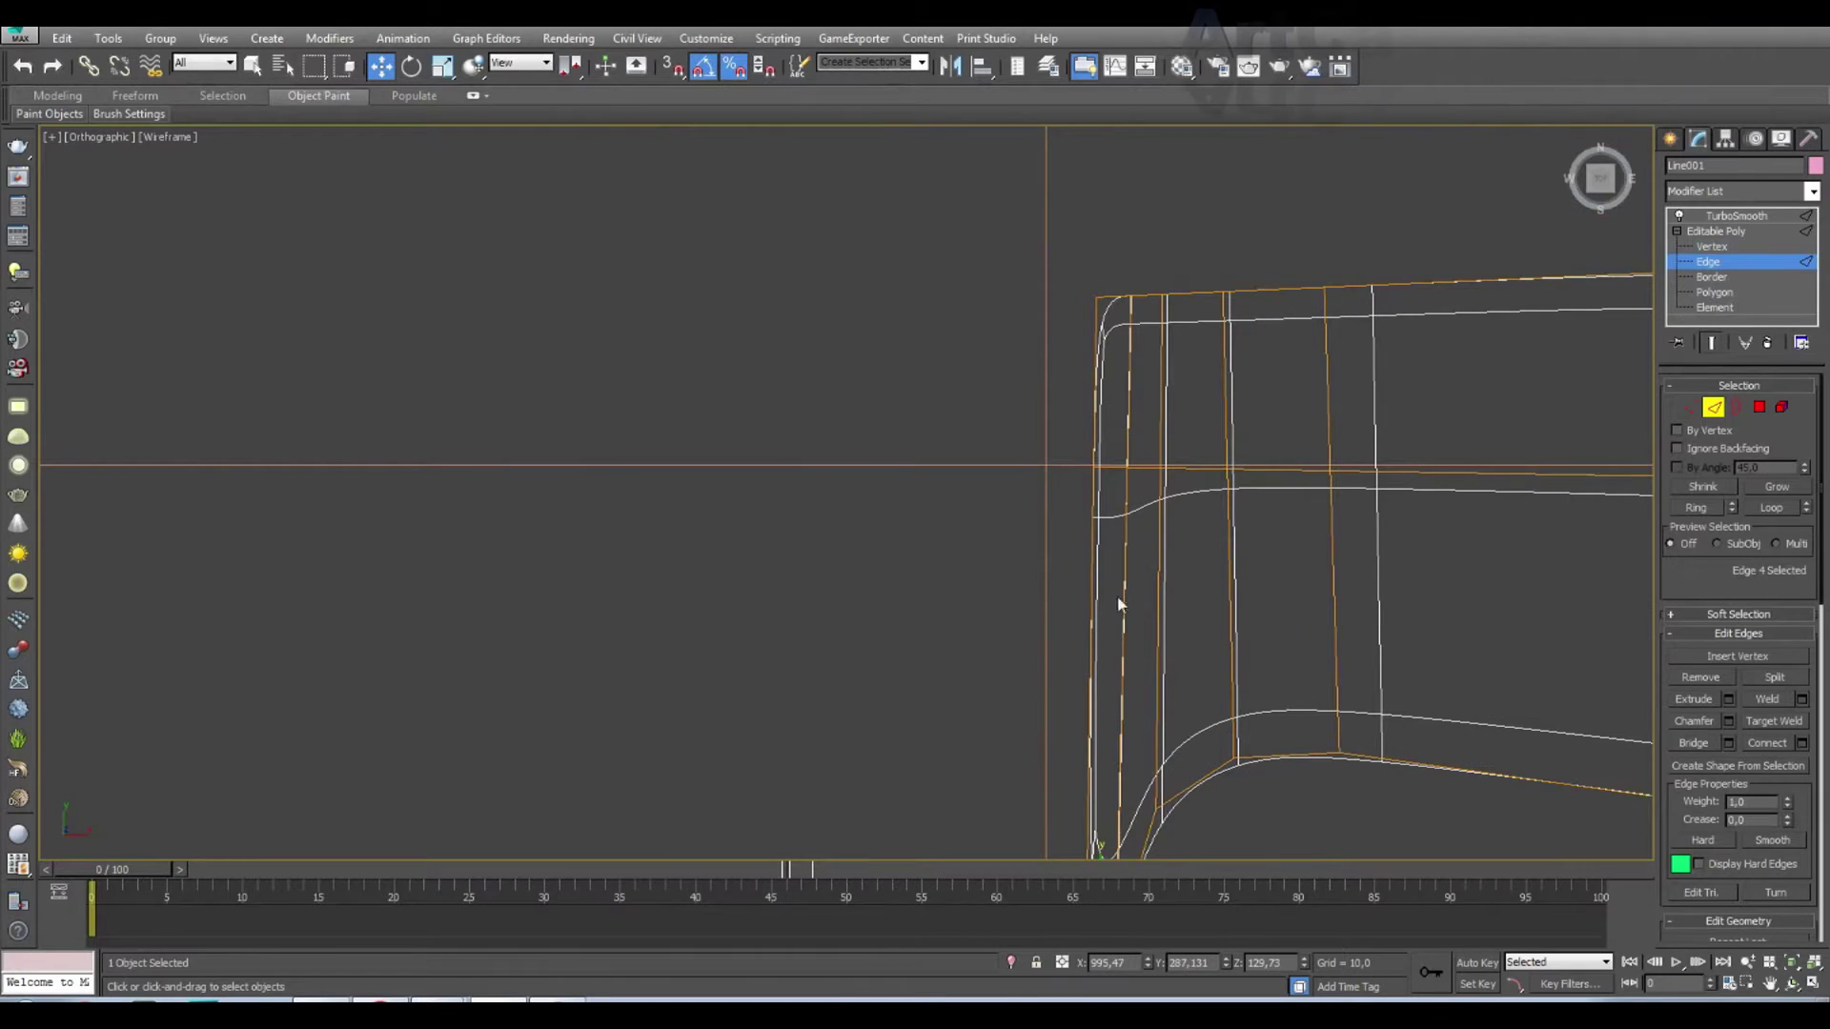
alt+click(1117, 332)
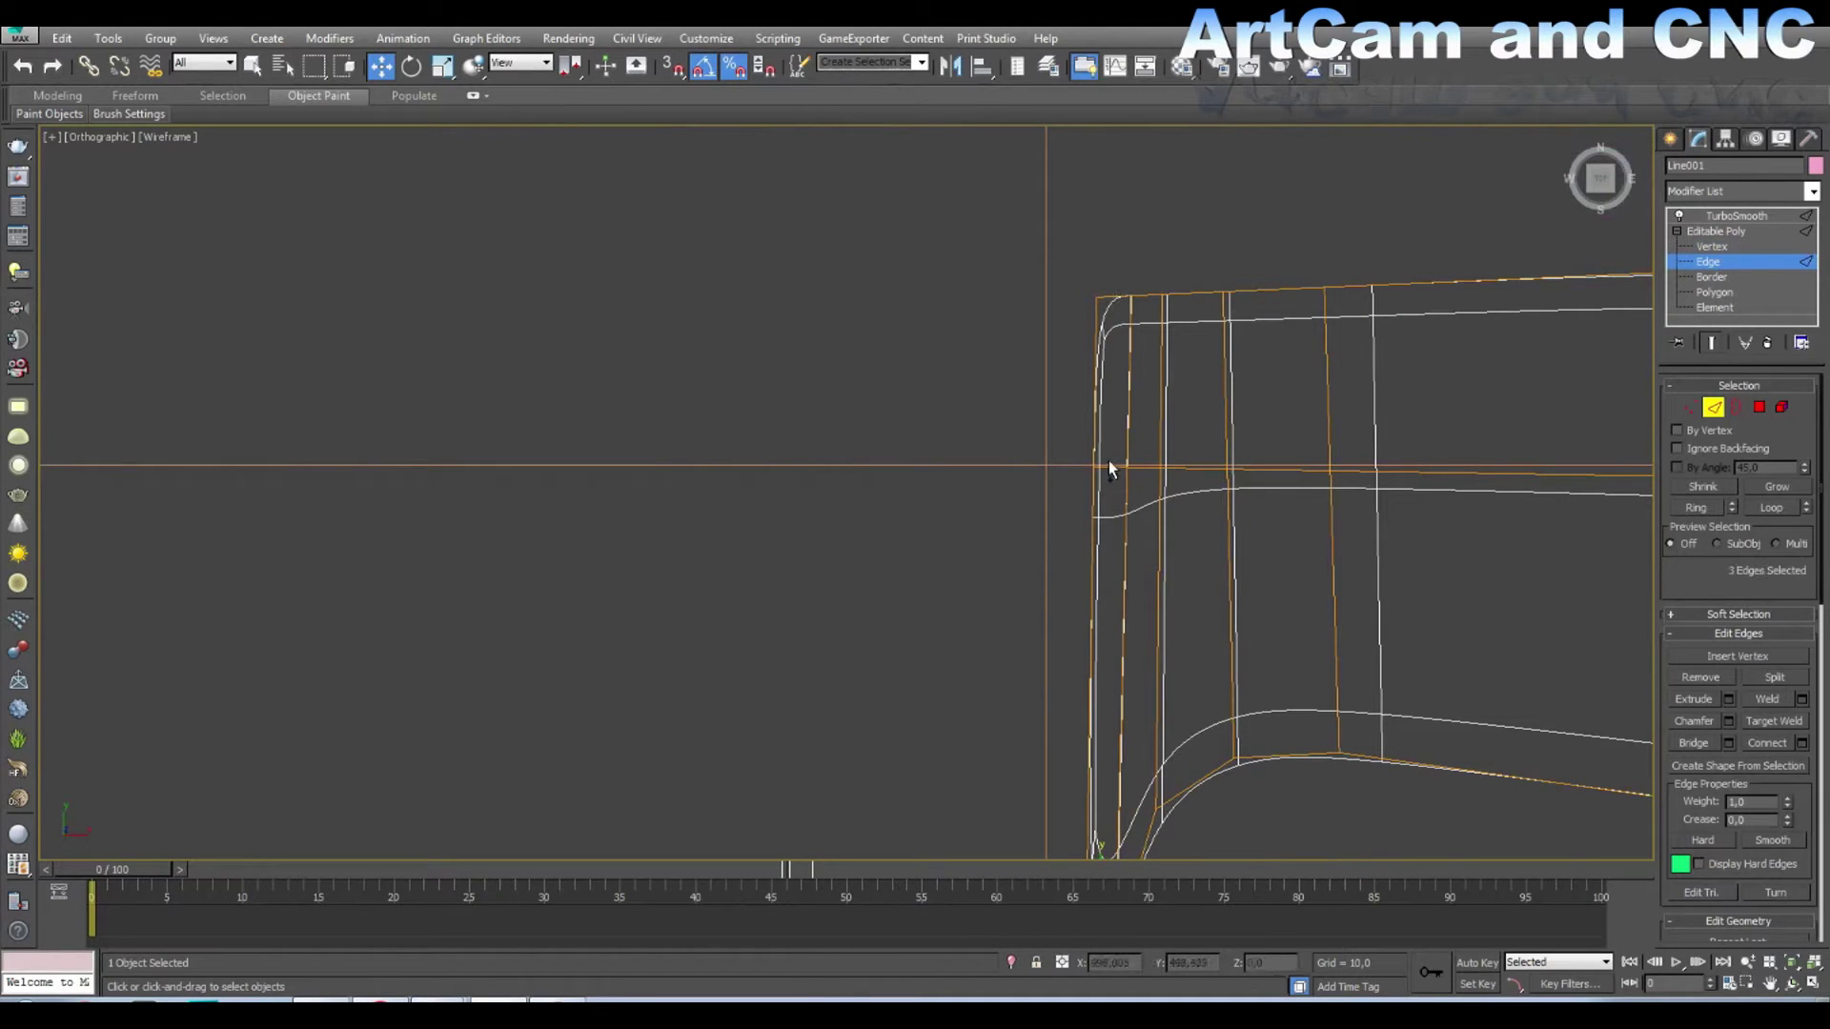
ctrl+click(1102, 539)
middle_drag(1101, 534, 1084, 434)
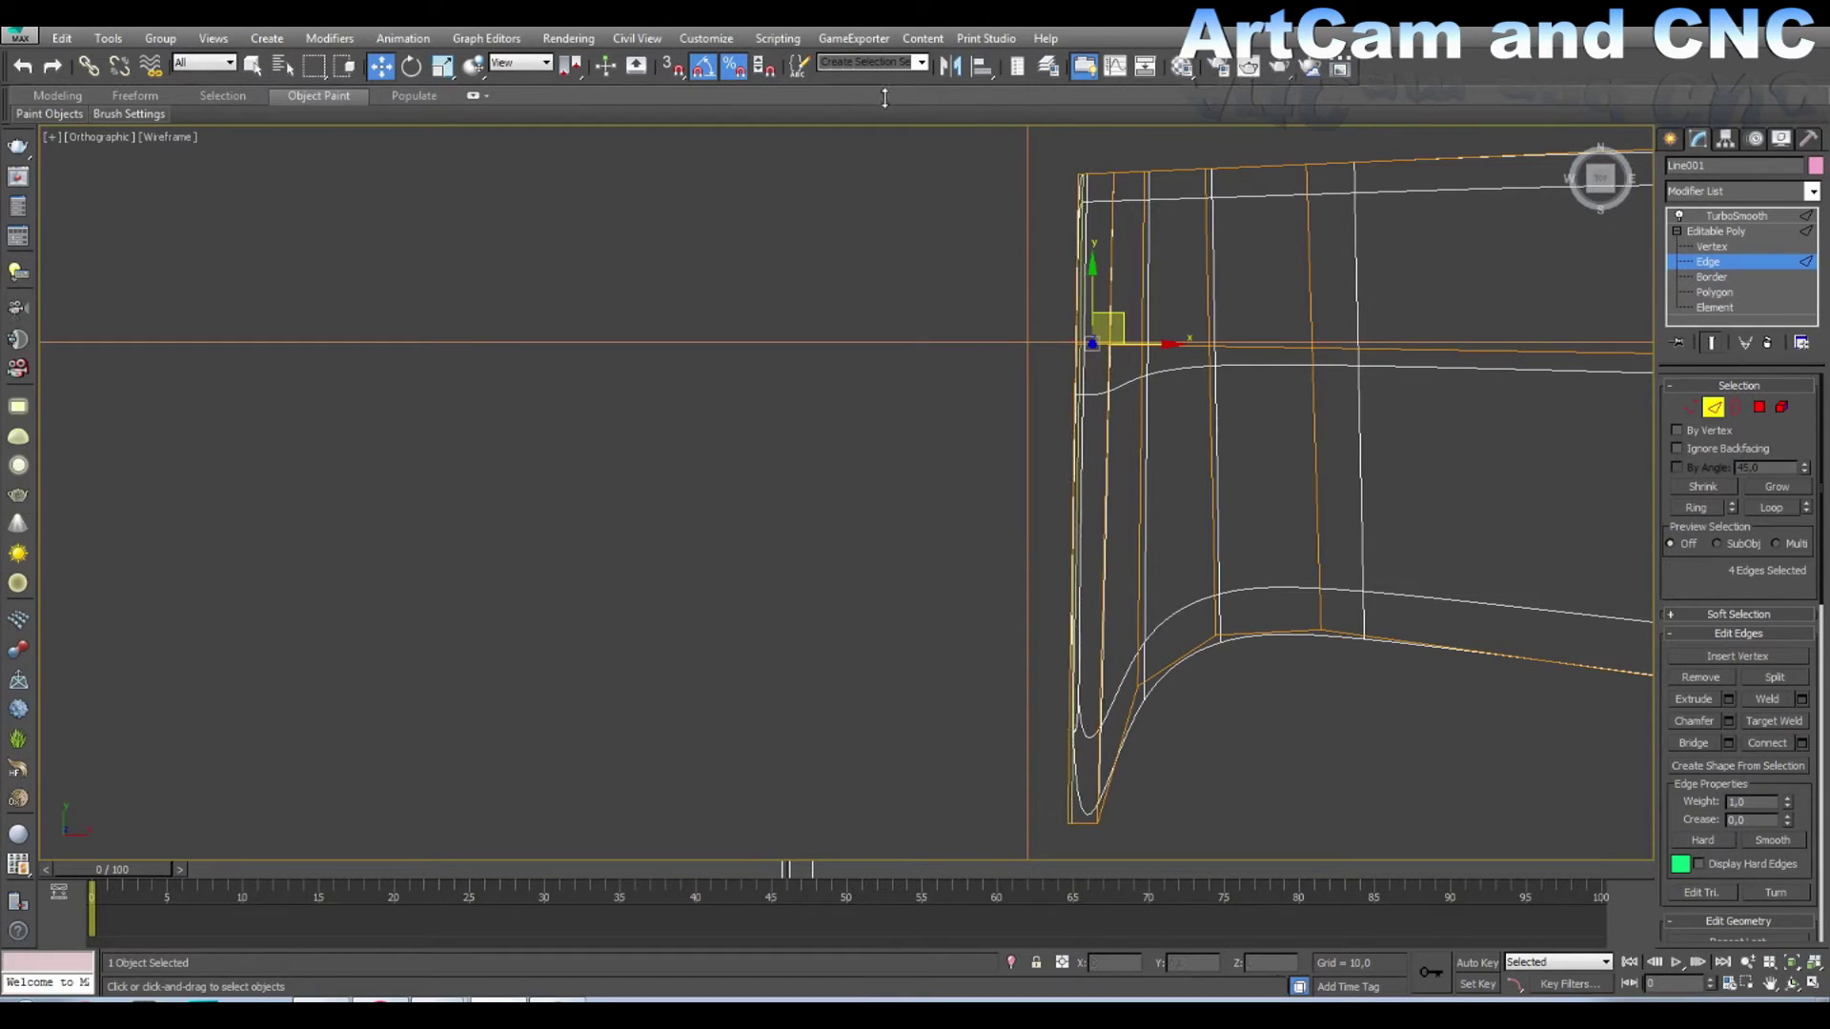
middle_drag(979, 494, 922, 478)
scroll(922, 477, down, 6)
mouse_move(954, 401)
alt+middle_down()
mouse_move(834, 337)
mouse_move(725, 337)
alt+middle_up()
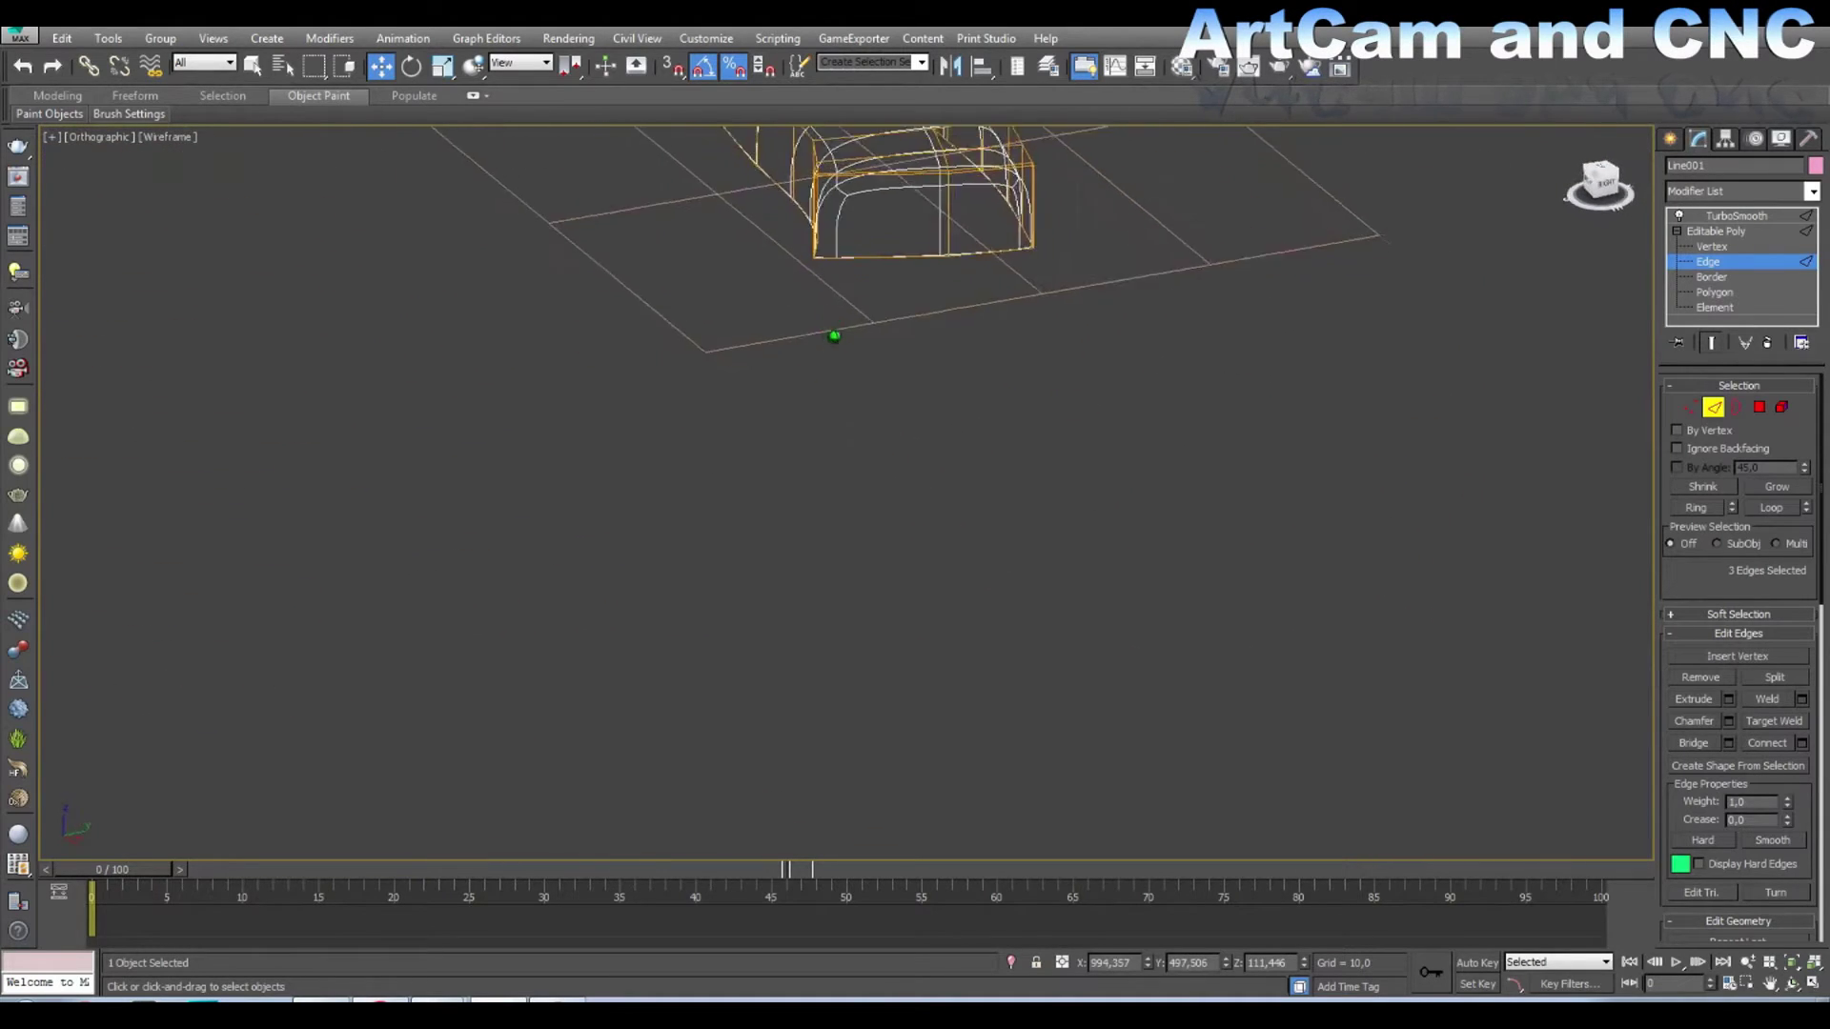
Step: Frame the handle at a tilt and switch the viewport from Wireframe to Shaded
alt+middle_drag(834, 335, 1302, 266)
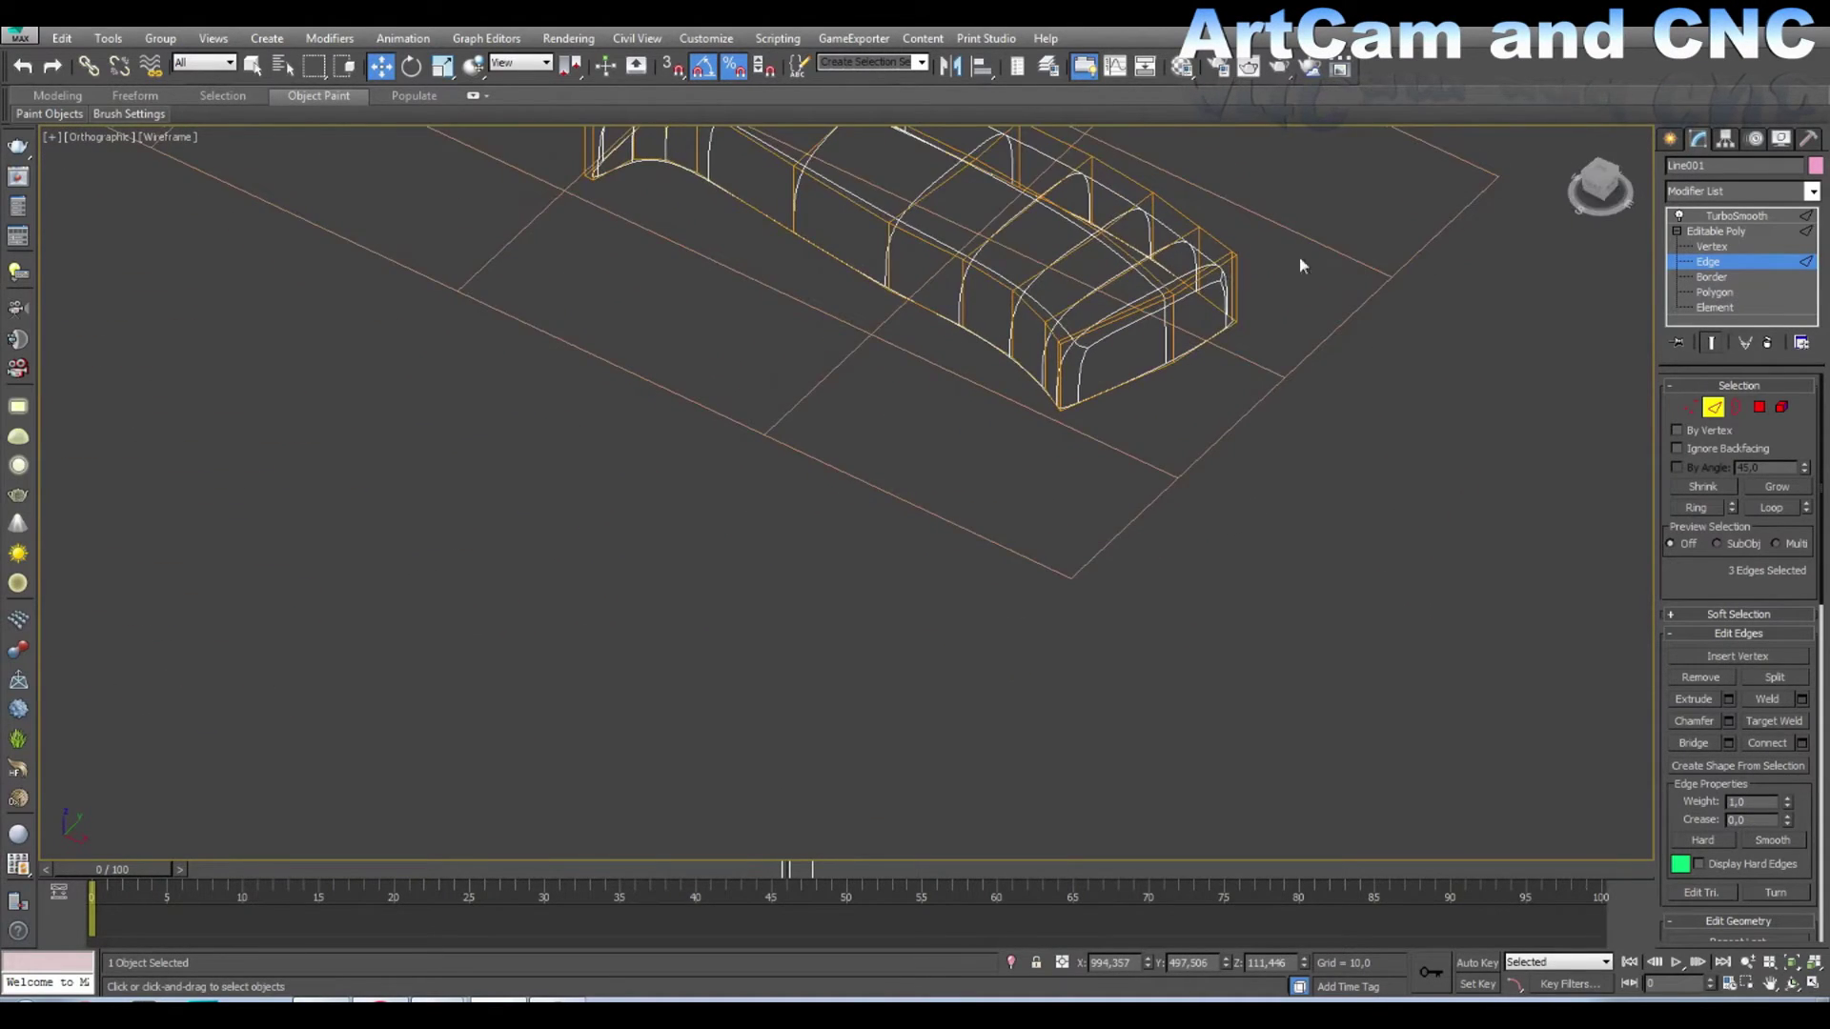
scroll(1144, 323, up, 4)
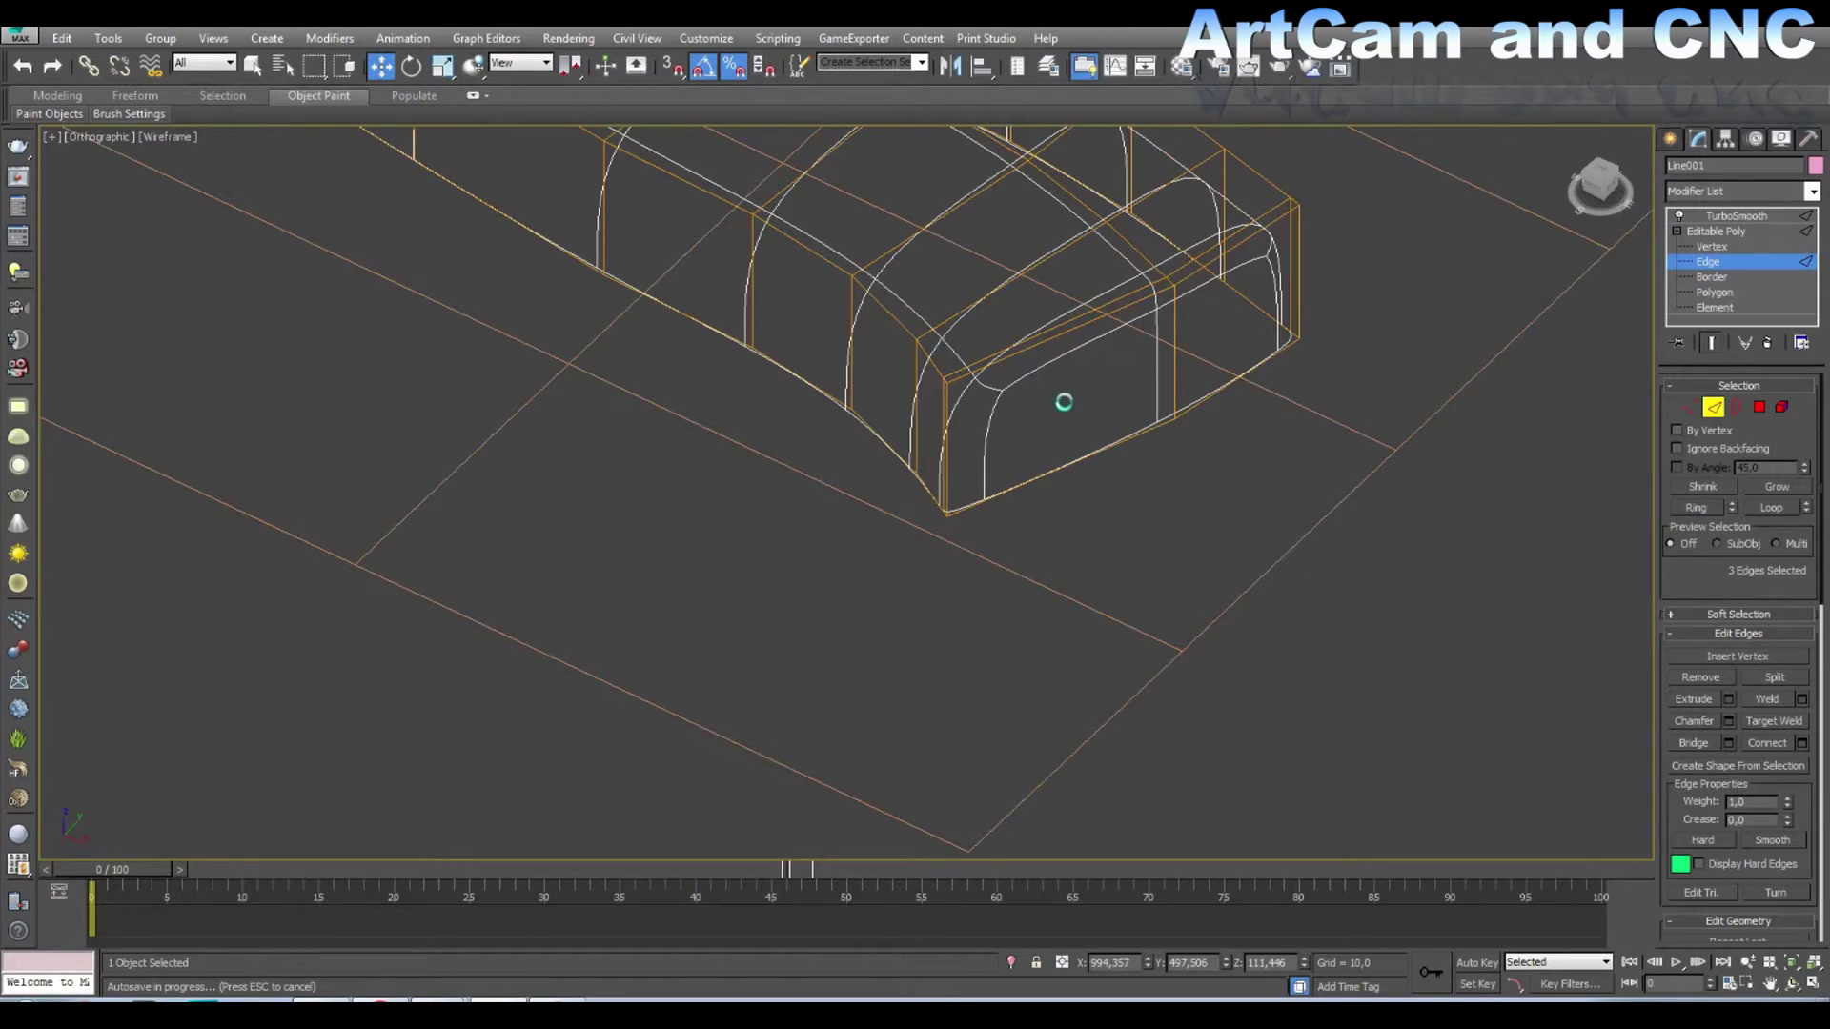
scroll(1064, 402, down, 4)
middle_drag(1028, 386, 1080, 538)
middle_drag(988, 482, 957, 549)
scroll(957, 549, down, 3)
click(190, 137)
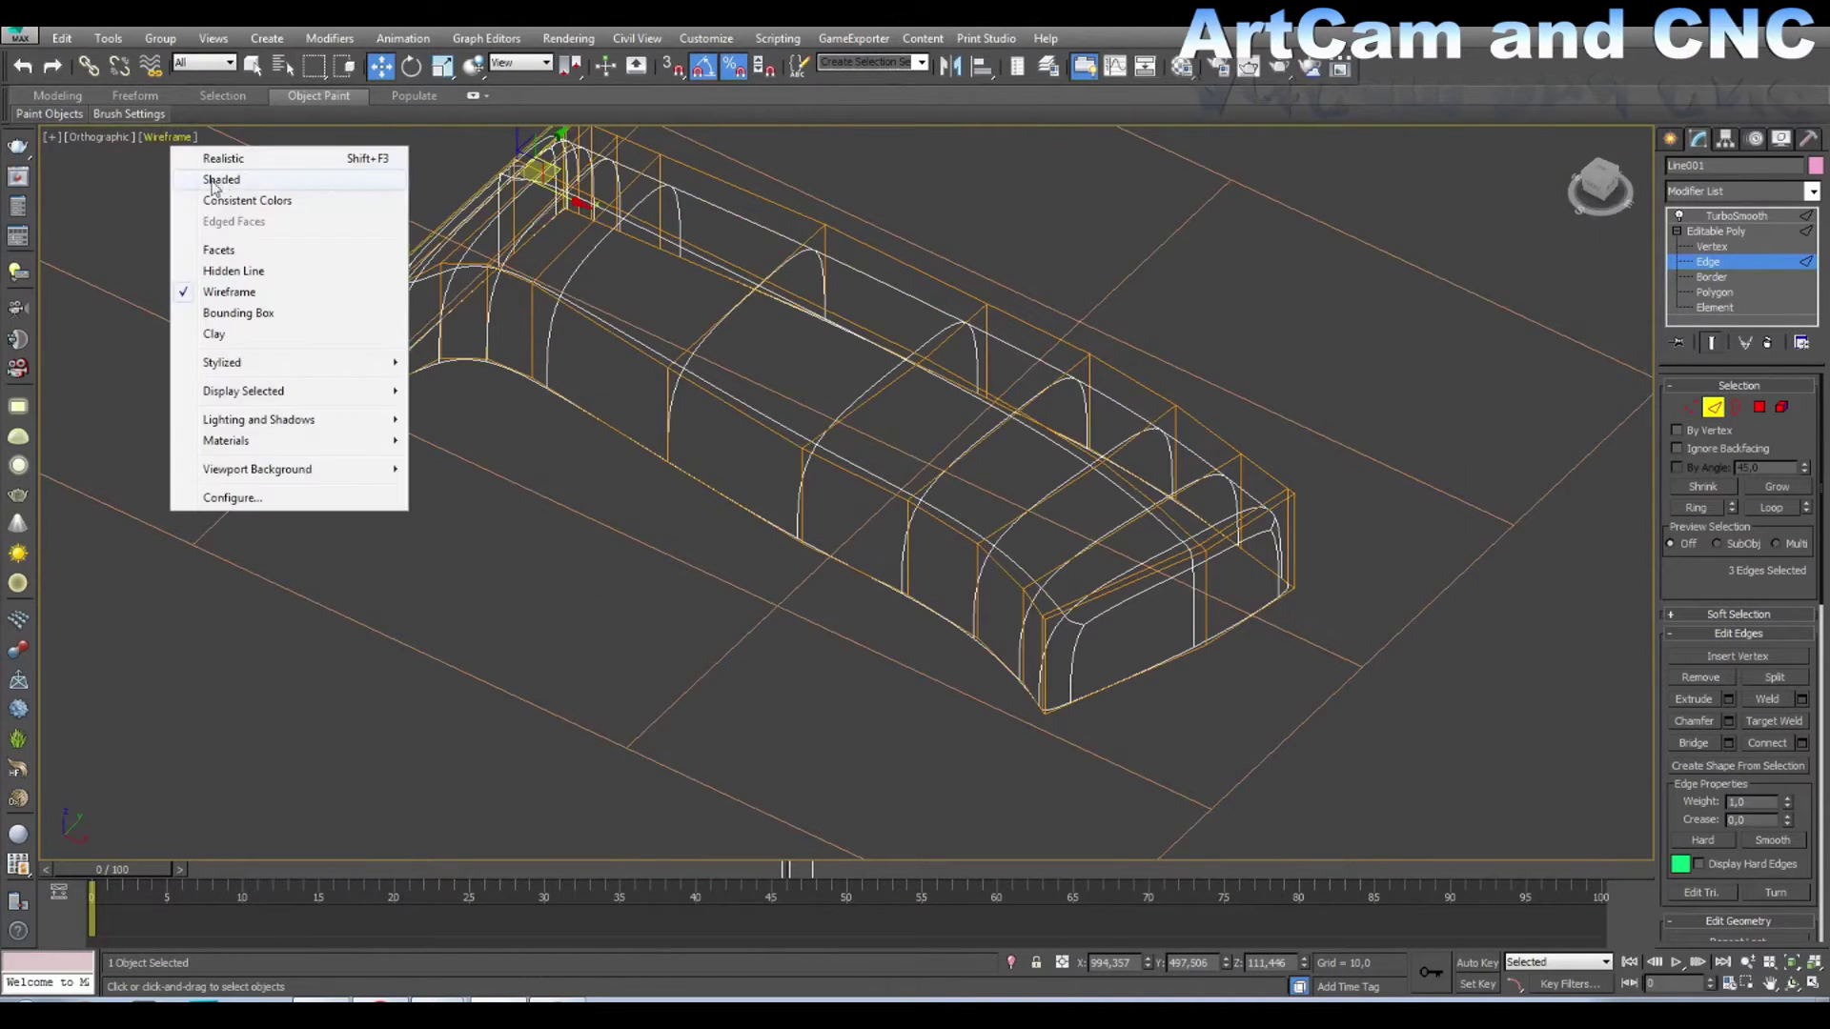
click(205, 179)
scroll(1048, 391, down, 2)
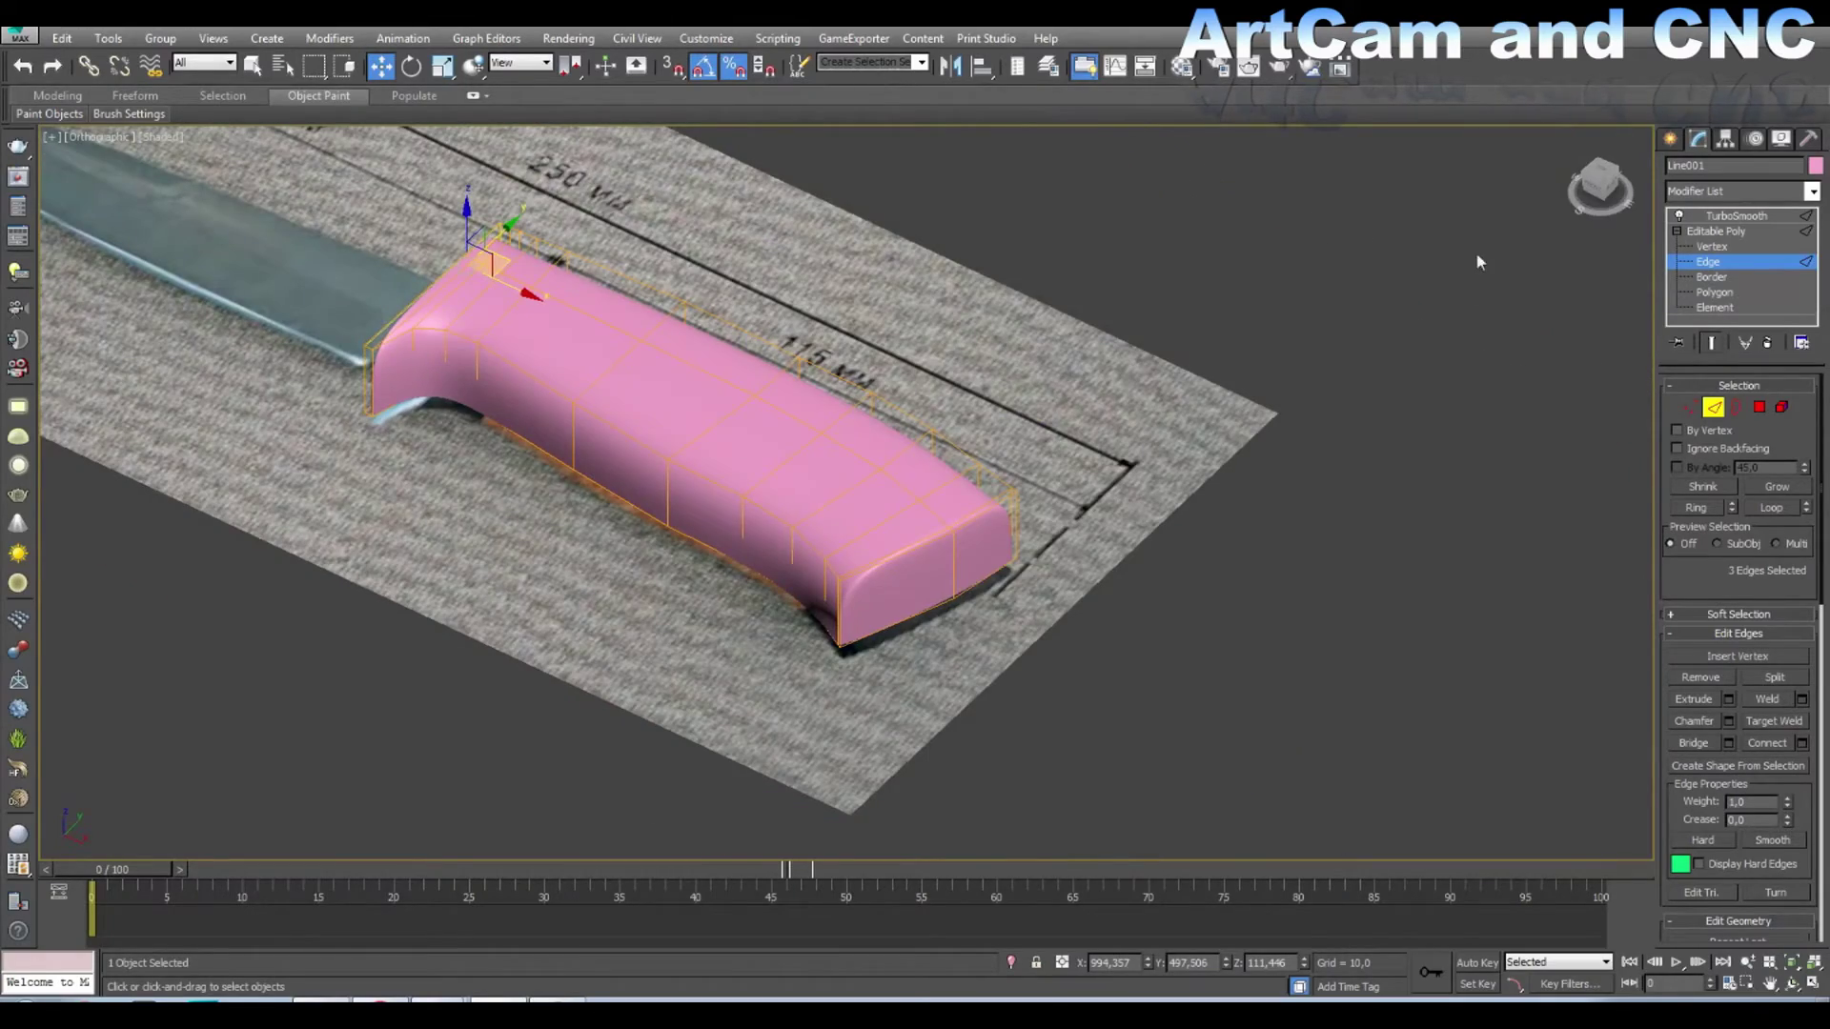
Step: Snap to a side view via the ViewCube, enter Vertex level, and zoom onto the rounded handle end
mouse_move(1604, 193)
alt+middle_down()
mouse_move(1582, 219)
mouse_move(1639, 257)
alt+middle_up()
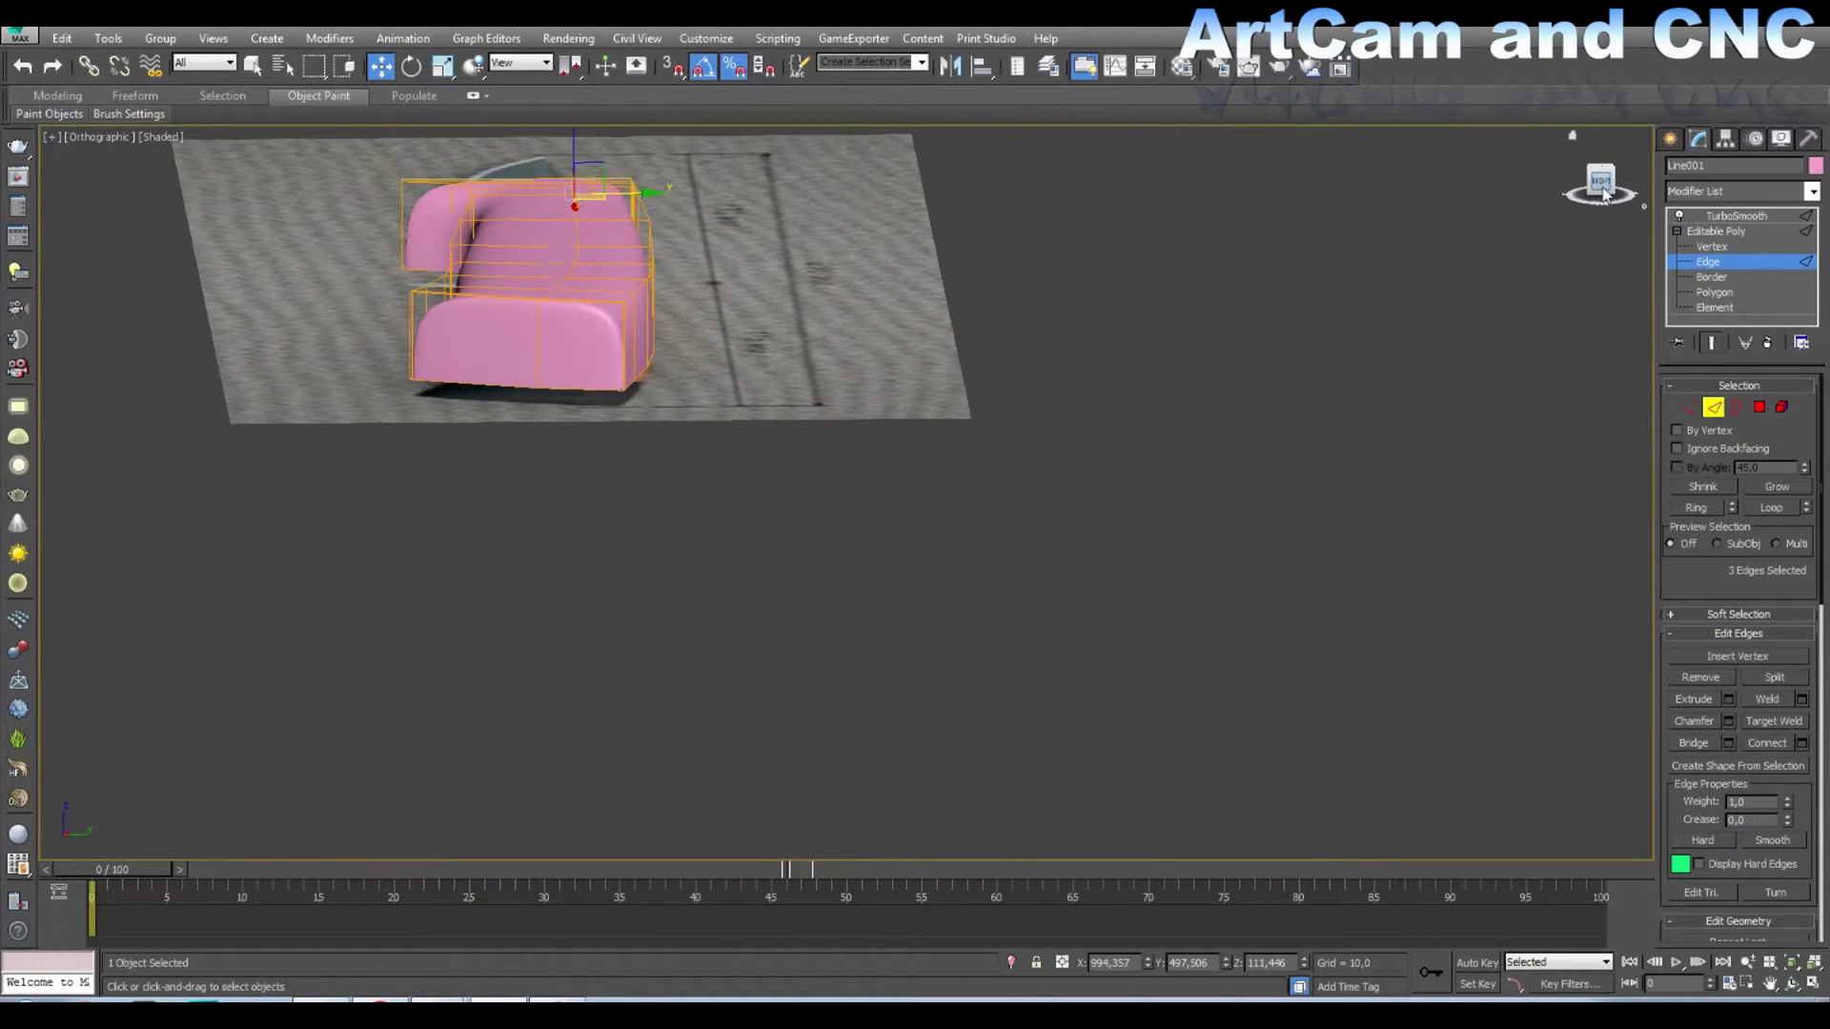
click(1603, 195)
scroll(828, 331, up, 5)
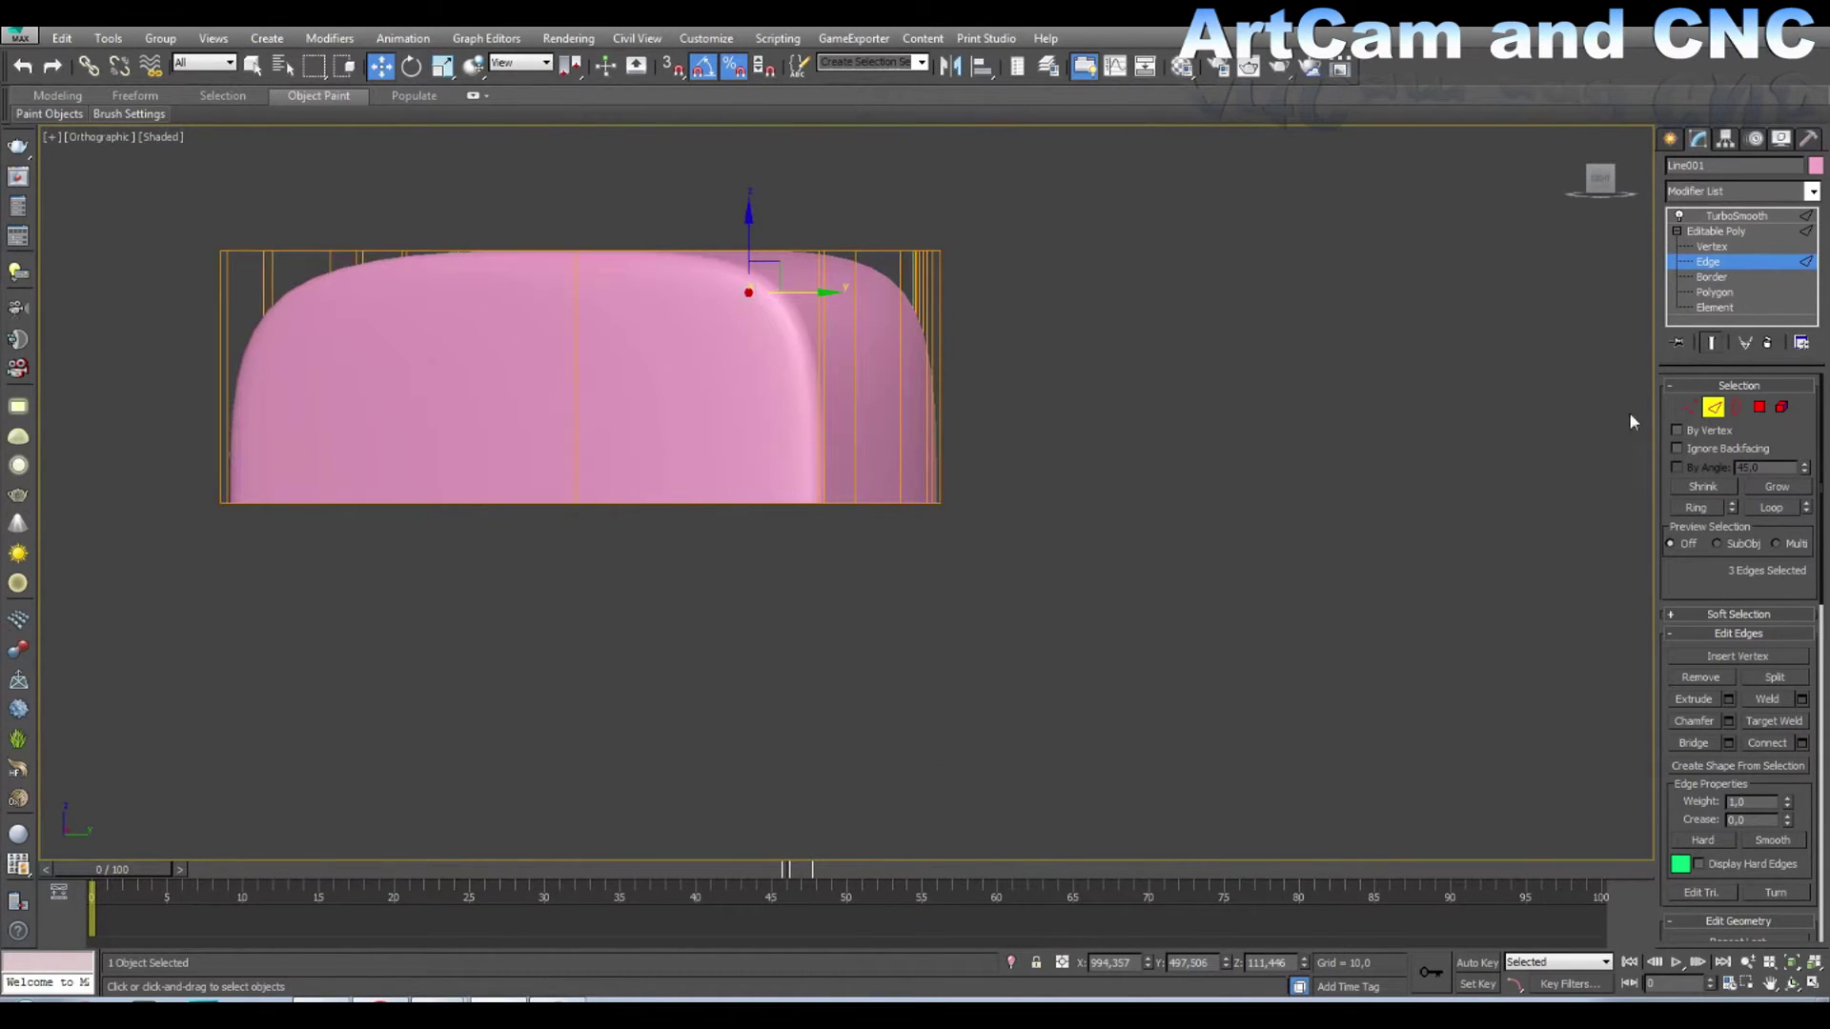
click(1692, 408)
alt+middle_drag(1509, 209, 845, 492)
scroll(846, 492, up, 5)
scroll(845, 493, up, 3)
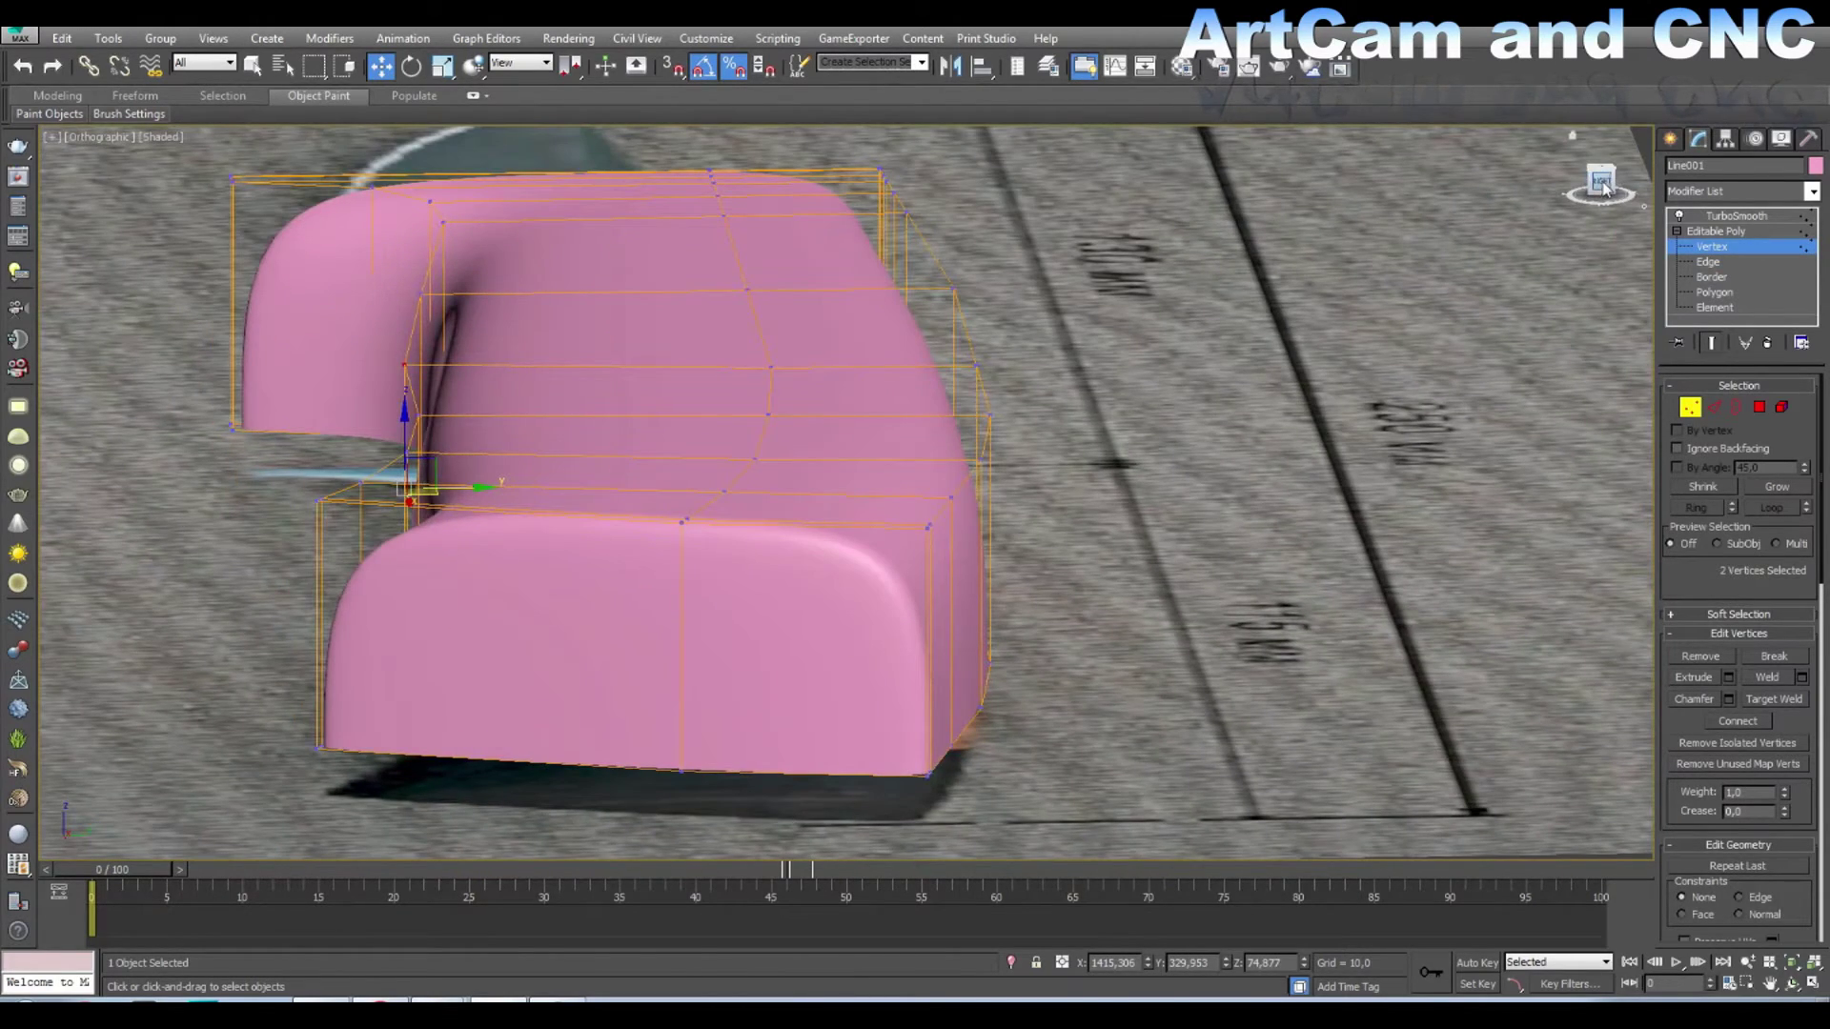
Step: From the right-side view, box-select the handle's top row of vertices and move them up
click(1602, 184)
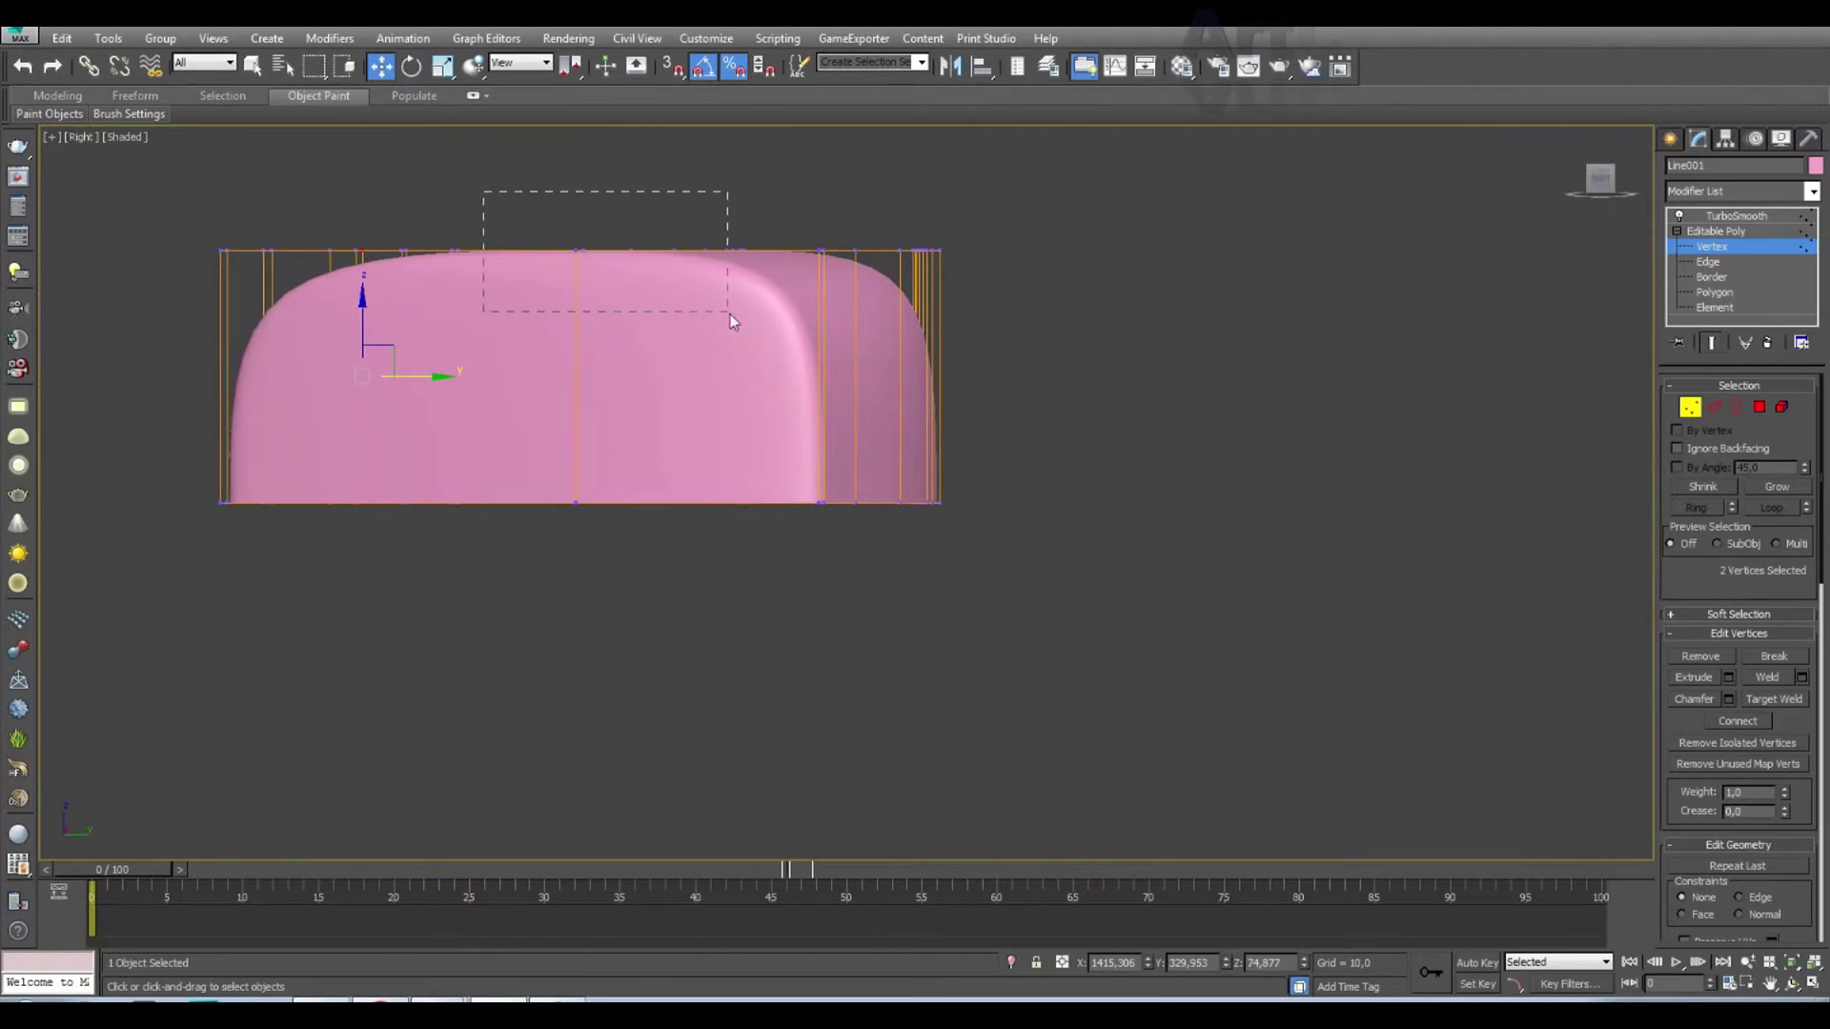
drag(730, 320, 784, 311)
mouse_move(701, 179)
mouse_down()
mouse_move(703, 125)
mouse_move(711, 148)
mouse_up()
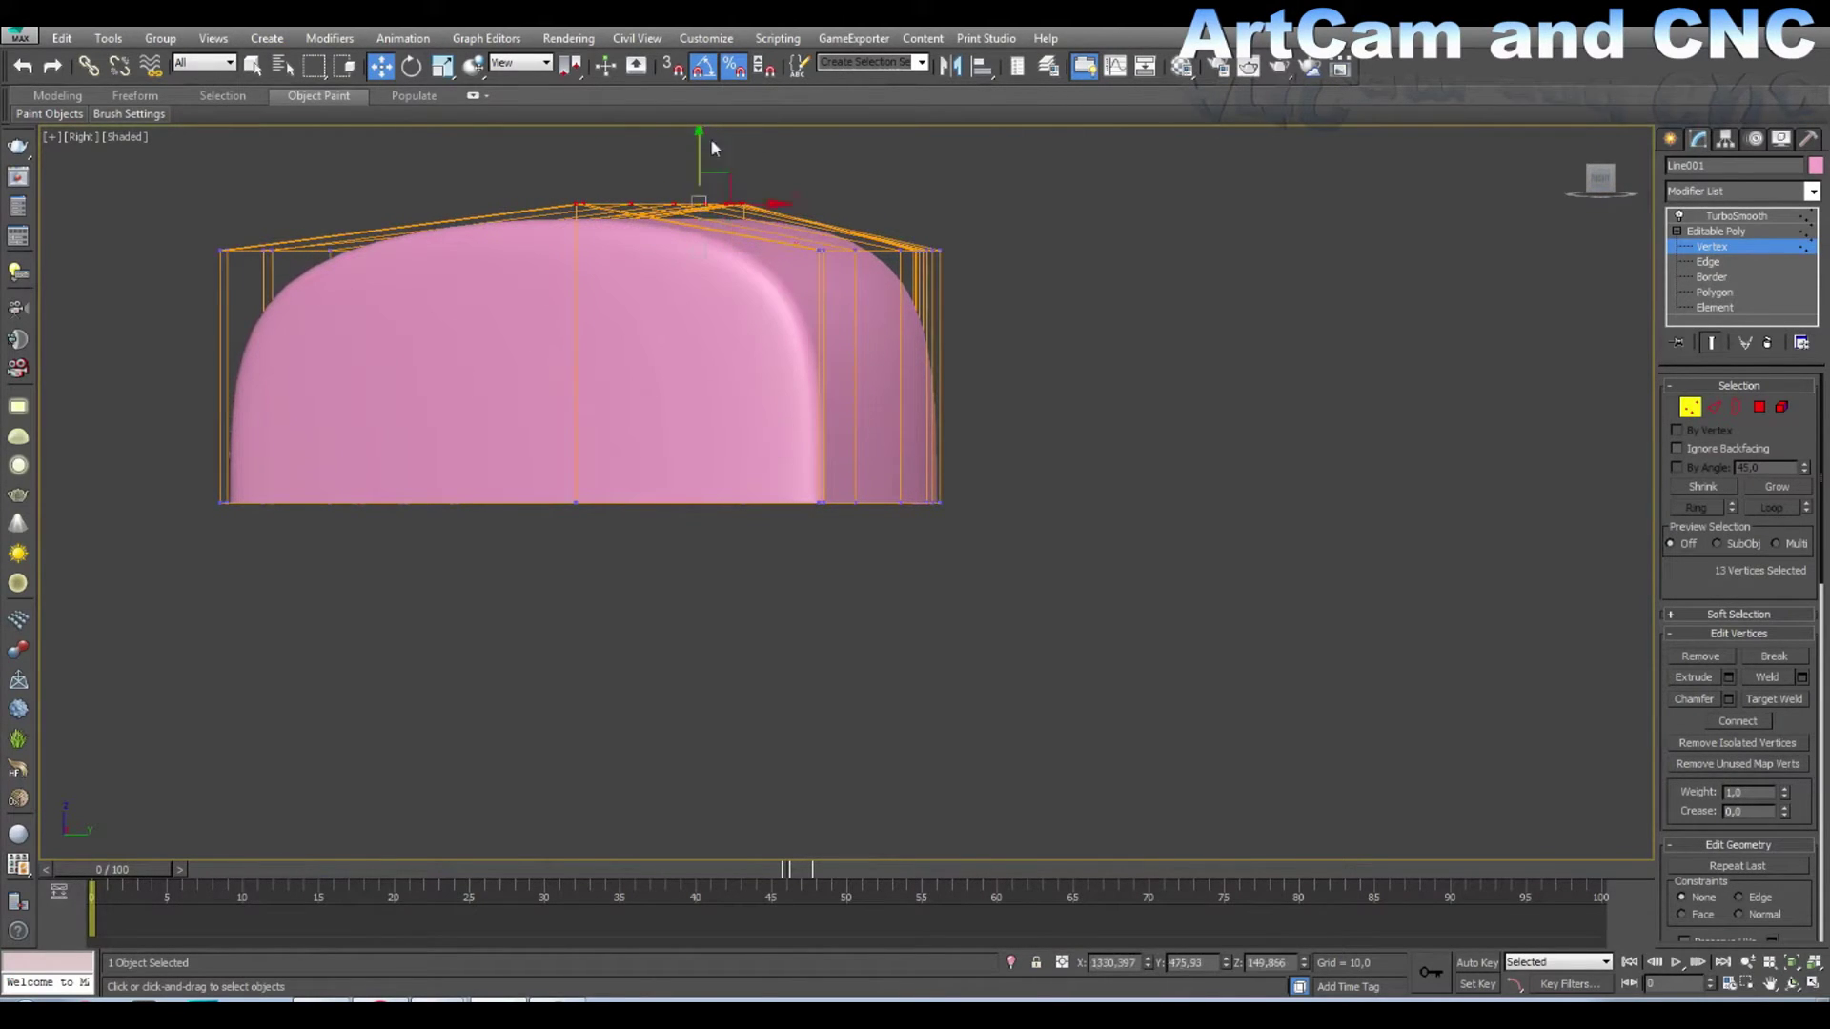
Step: Orbit around the reshaped handle and pick individual vertices along its top
drag(1596, 179, 1596, 180)
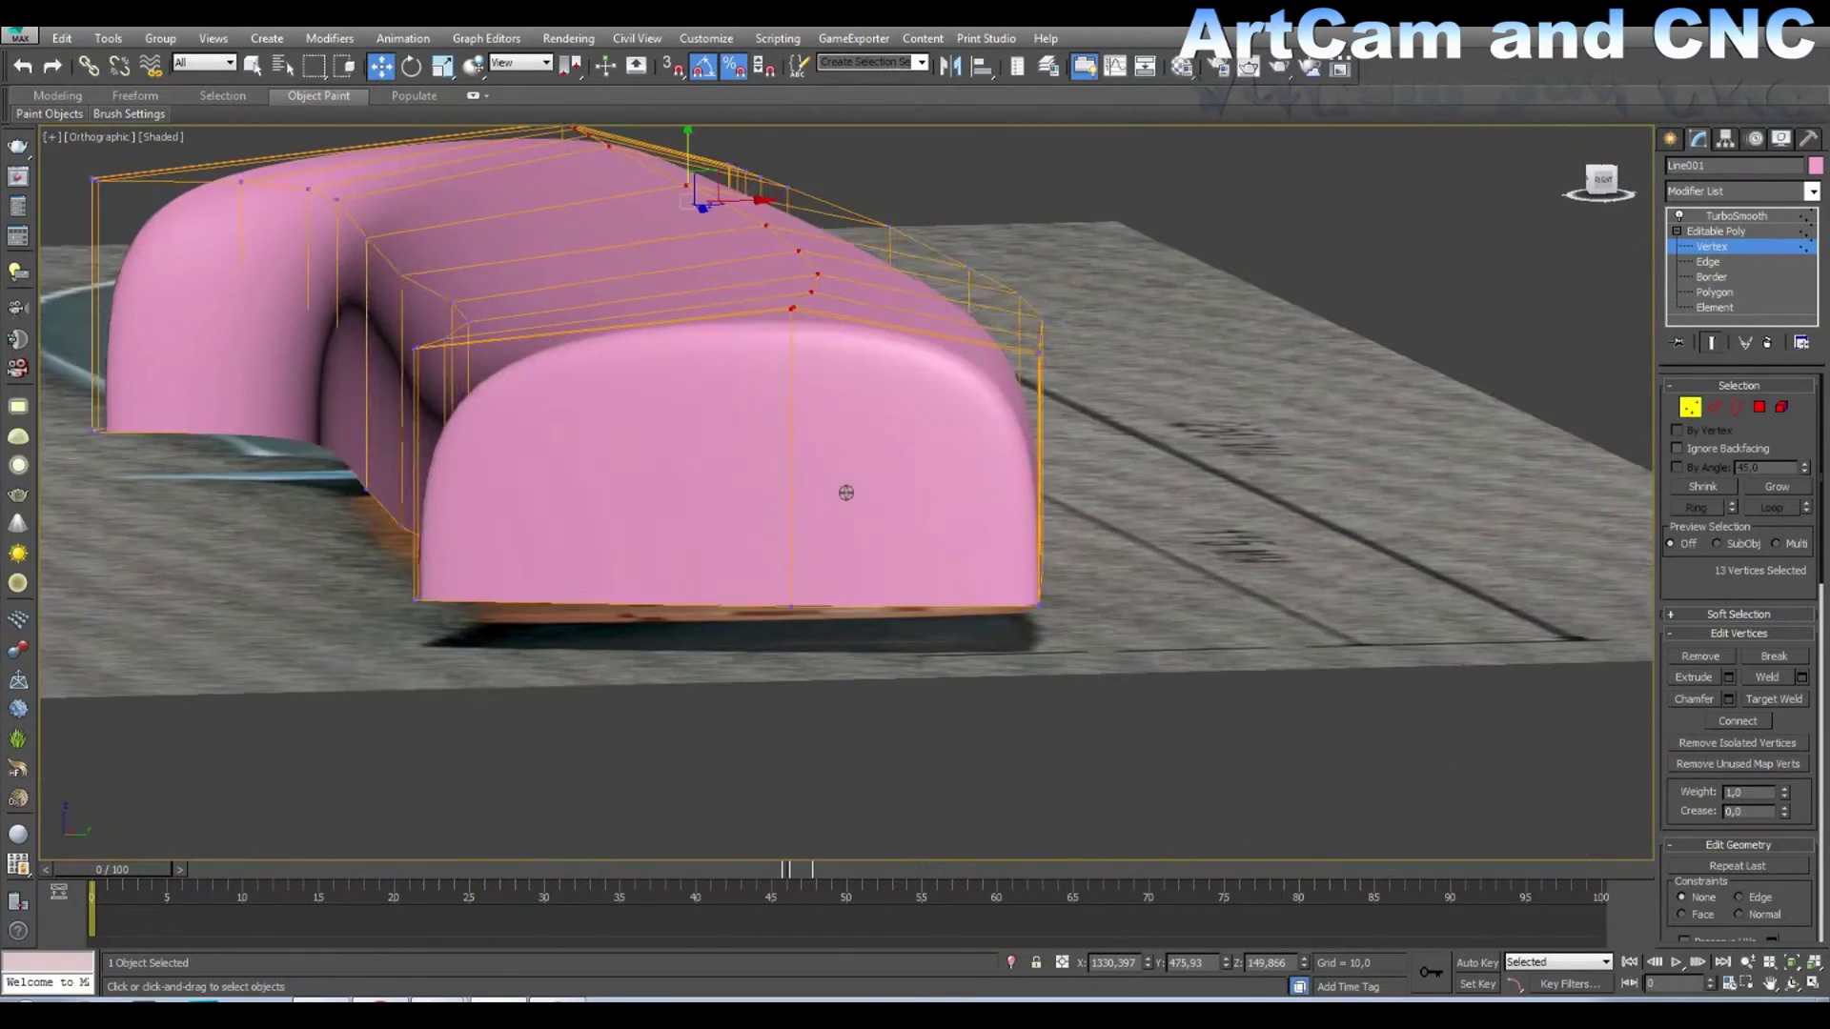
click(1596, 180)
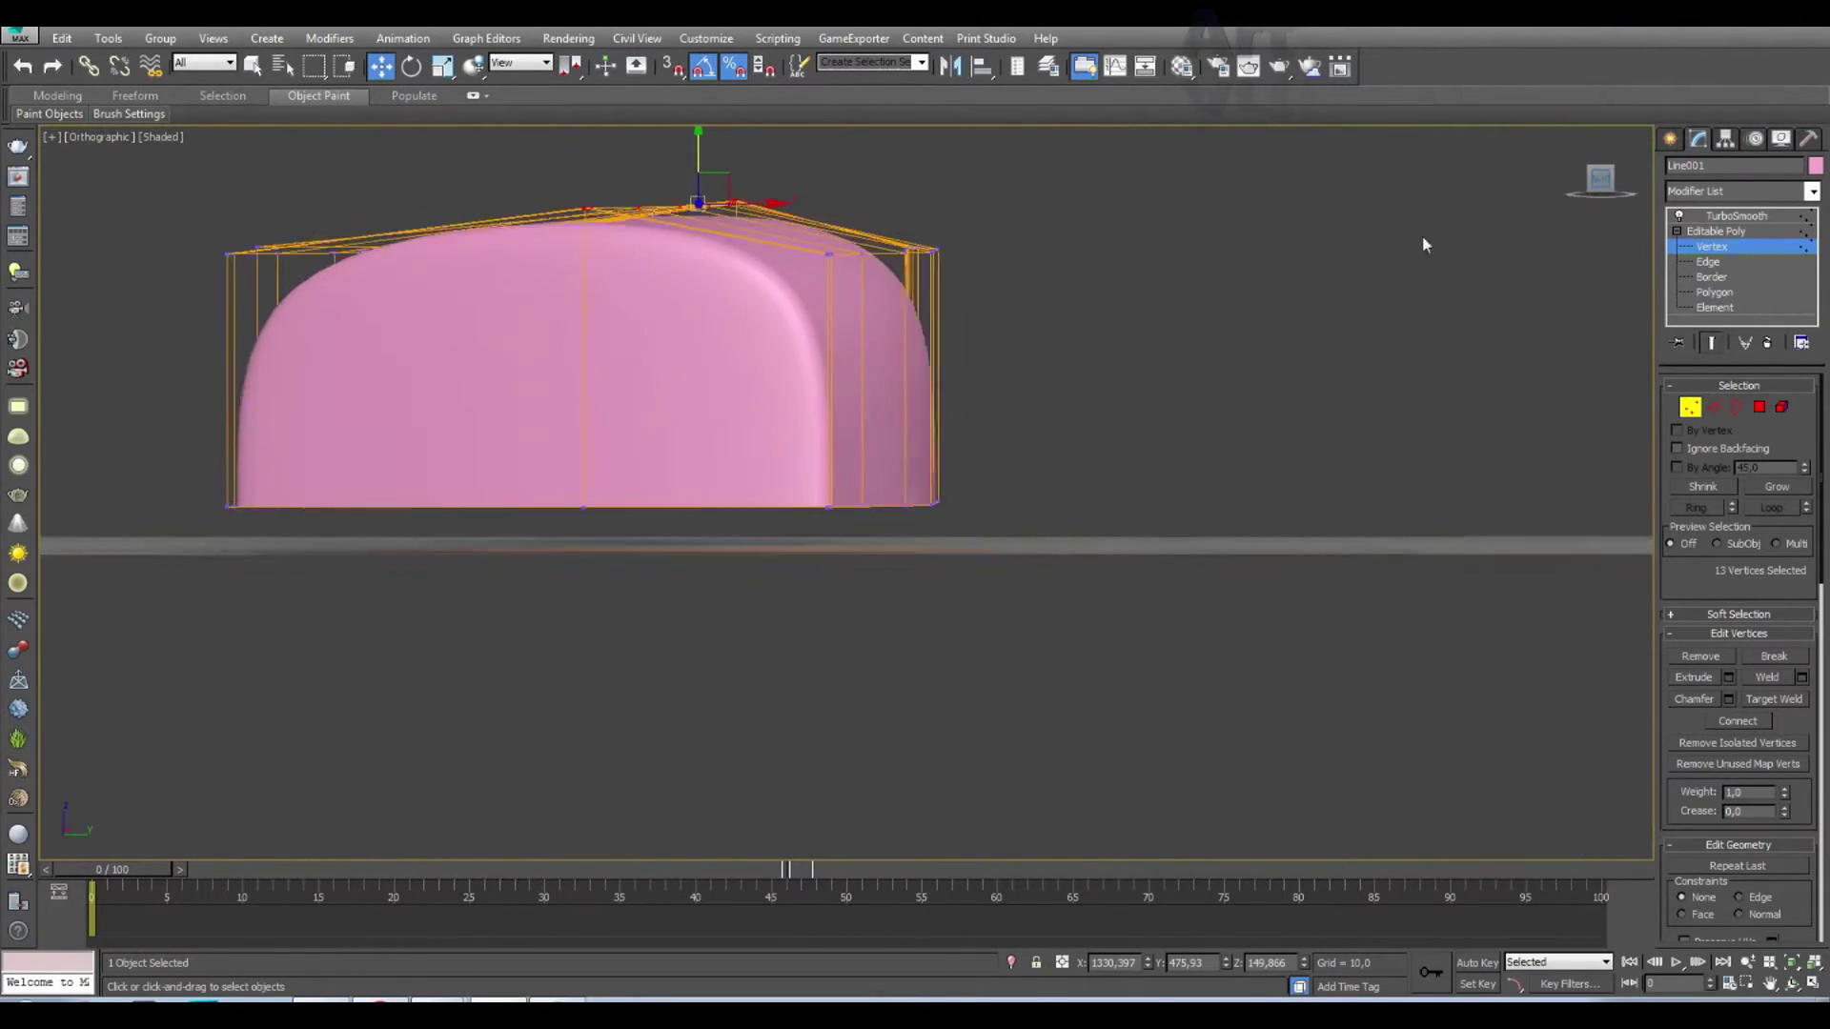
drag(1599, 183, 1357, 629)
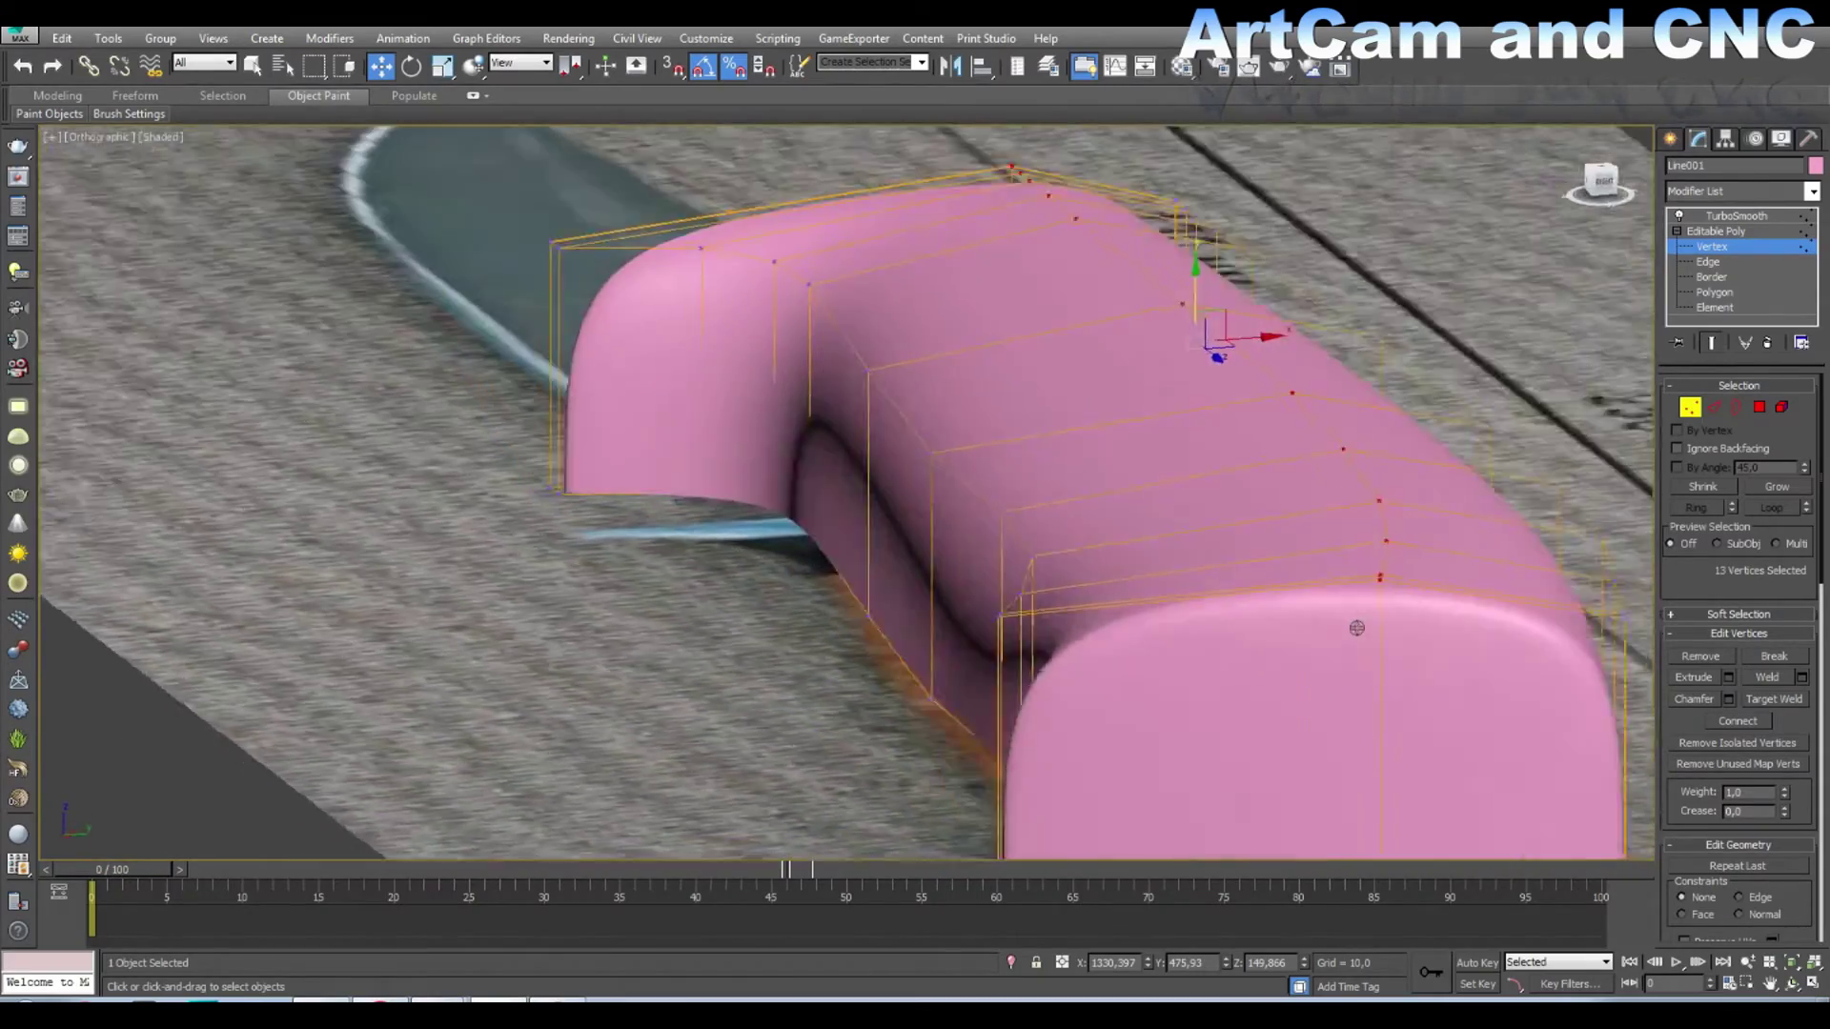
alt+middle_drag(1357, 628, 823, 425)
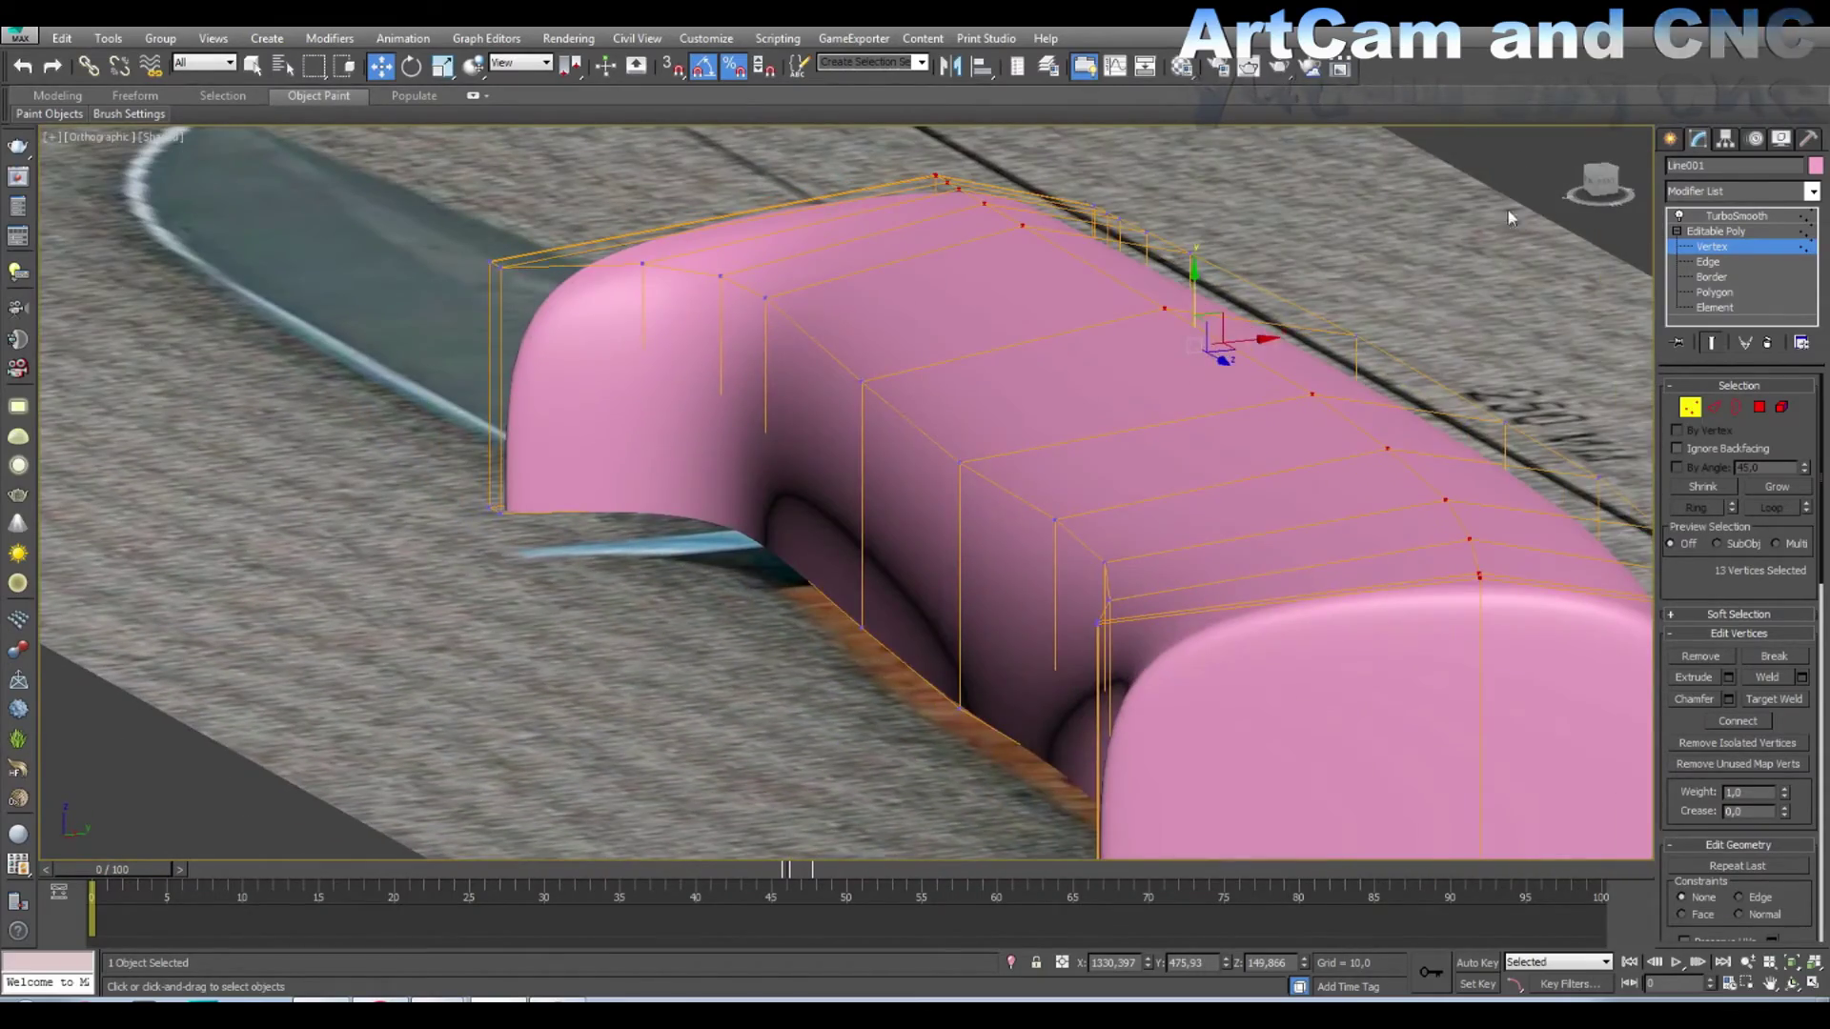
click(863, 385)
ctrl+click(960, 465)
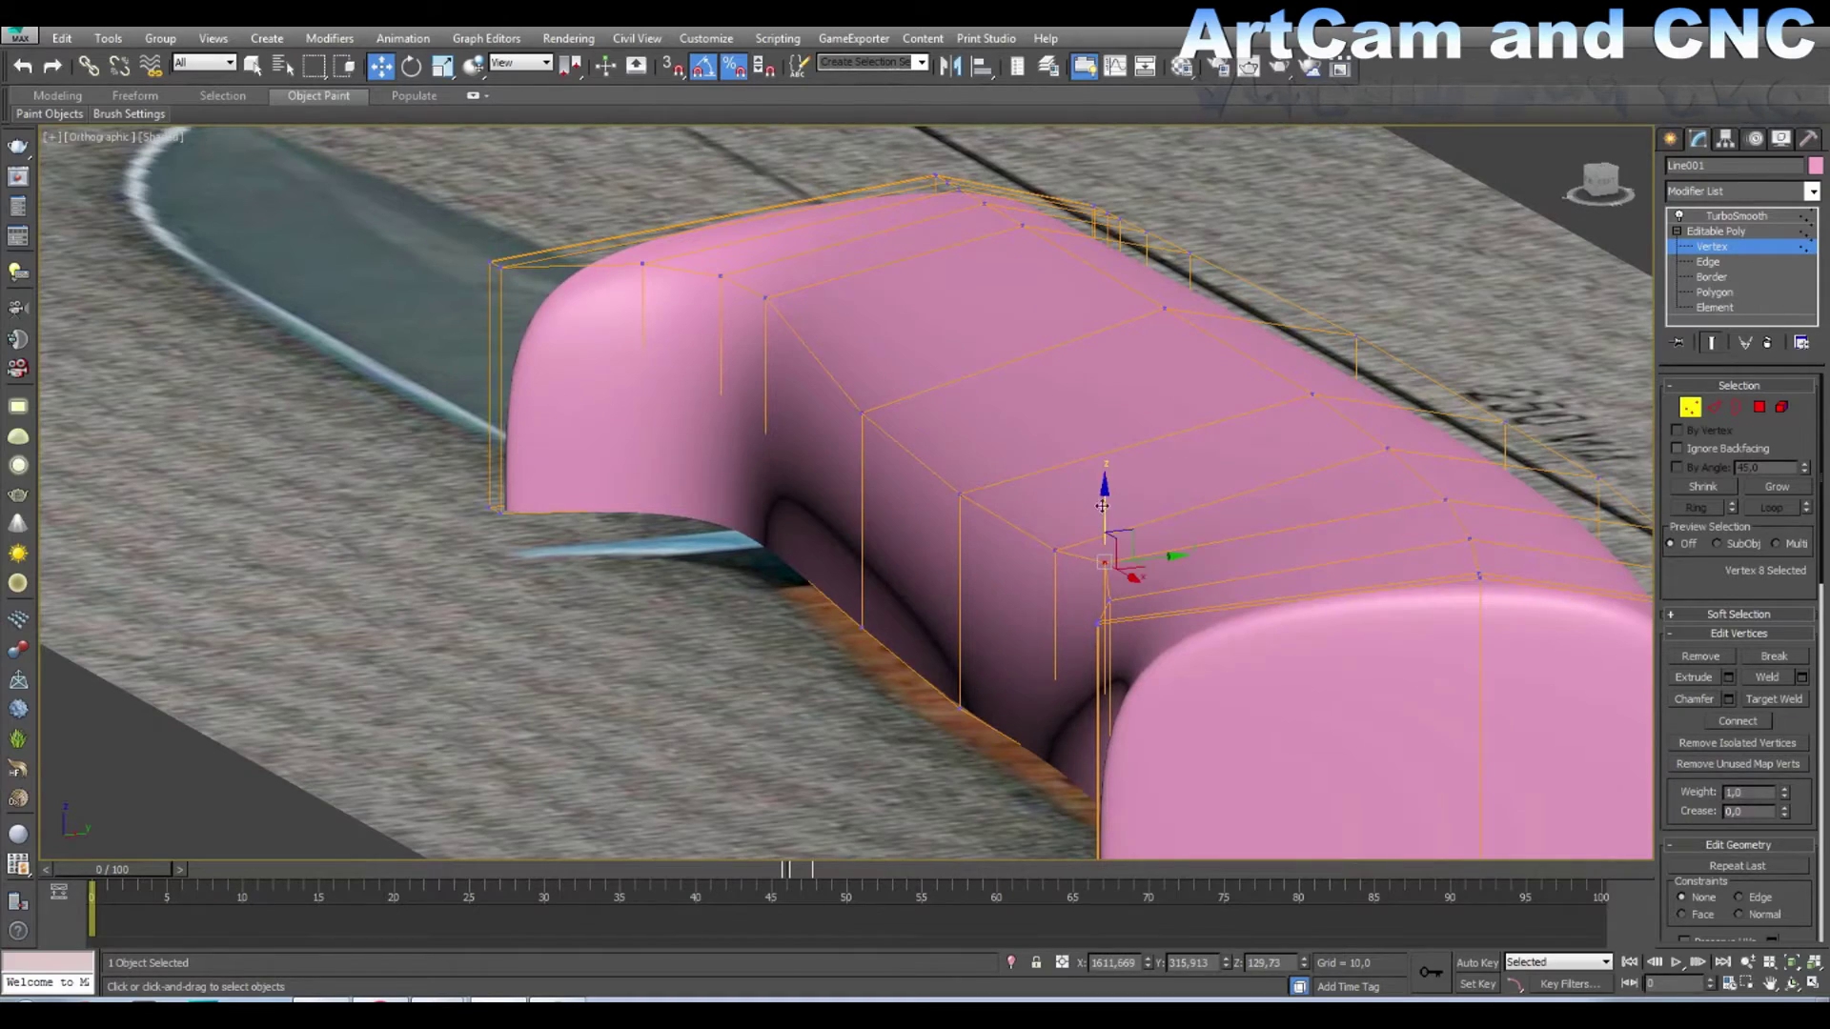
scroll(1108, 508, down, 4)
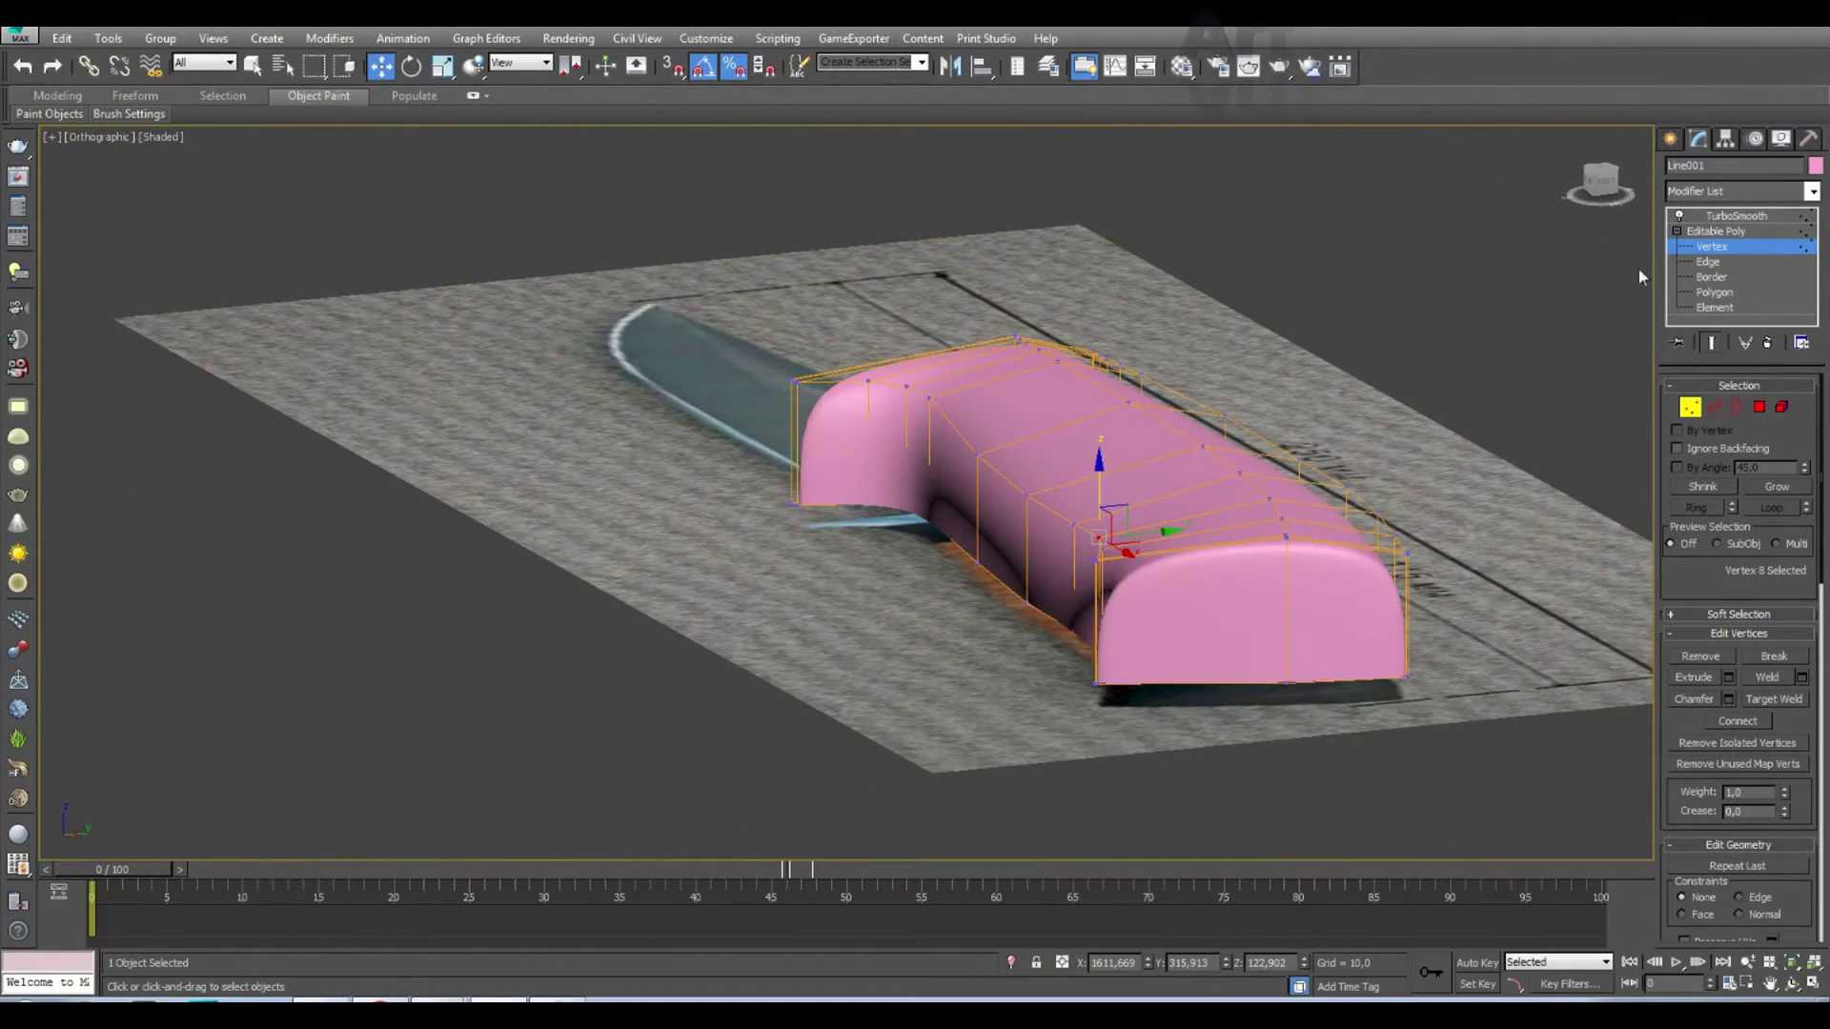
Step: Orbit the handle through high, side, front and oblique views to inspect it
mouse_move(1604, 191)
mouse_down()
mouse_move(1564, 219)
mouse_move(1600, 189)
mouse_up()
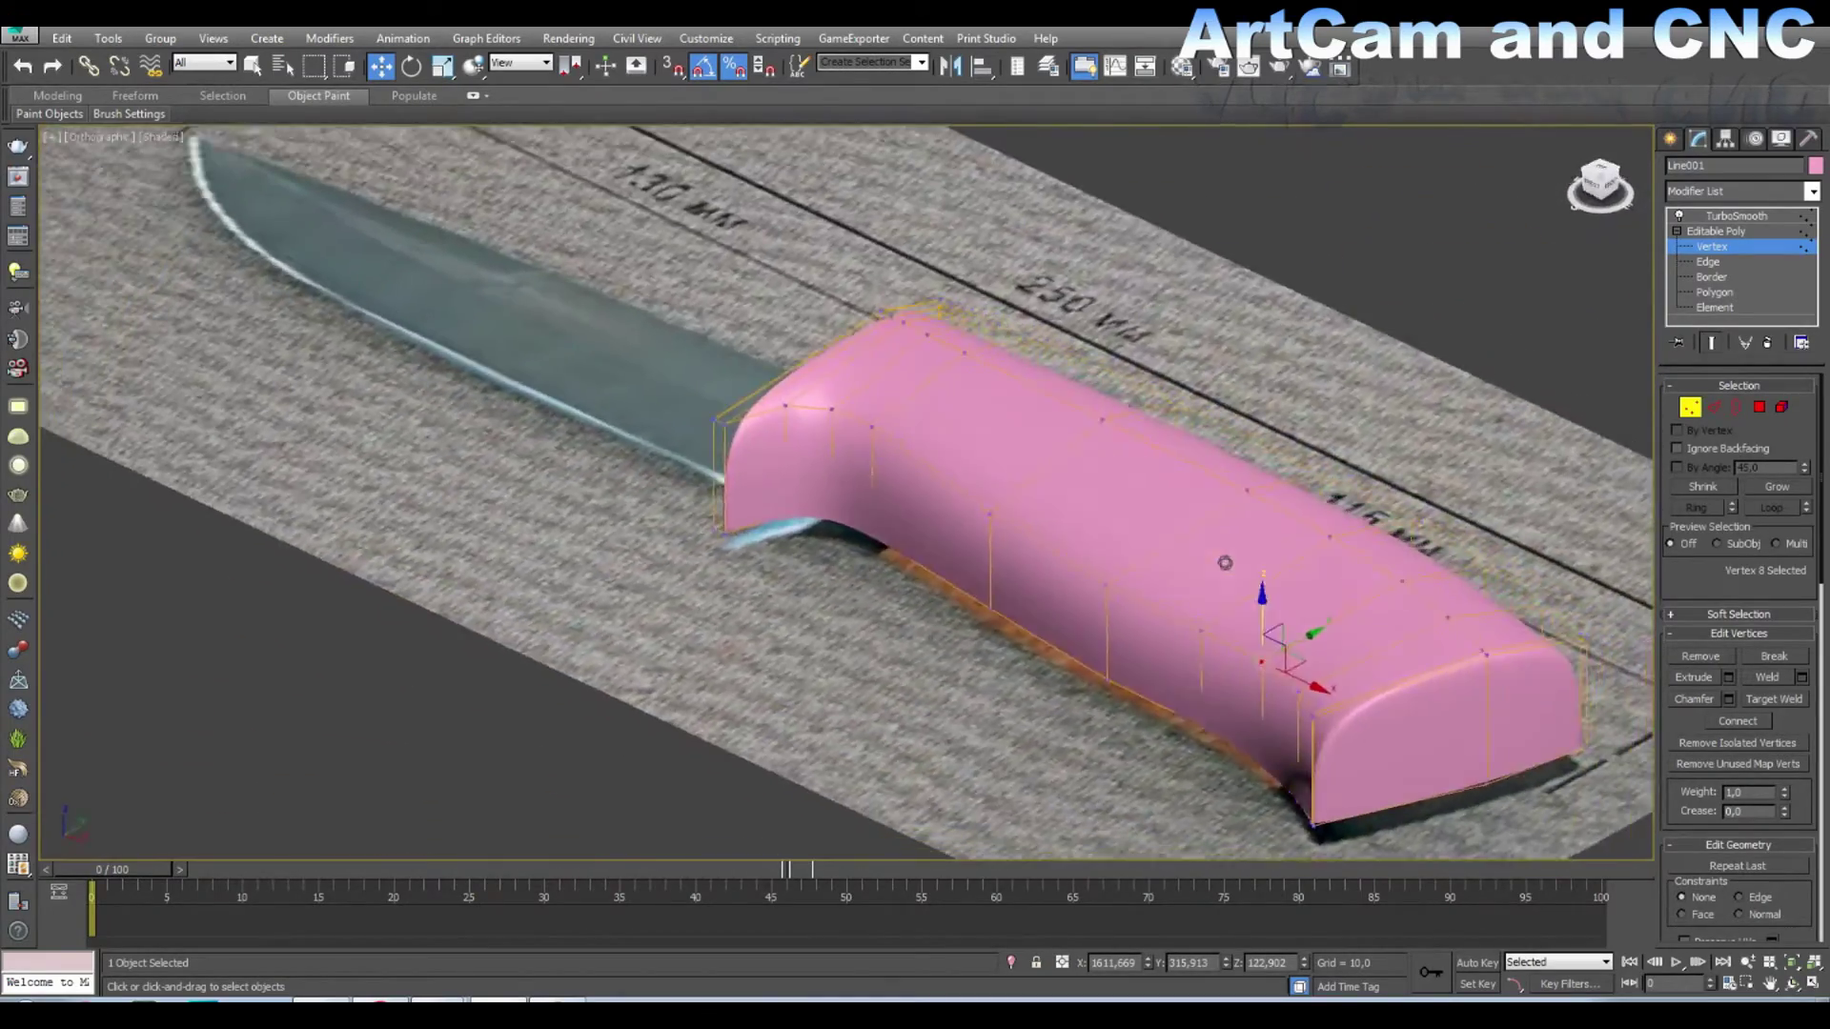
alt+middle_drag(1224, 562, 1225, 562)
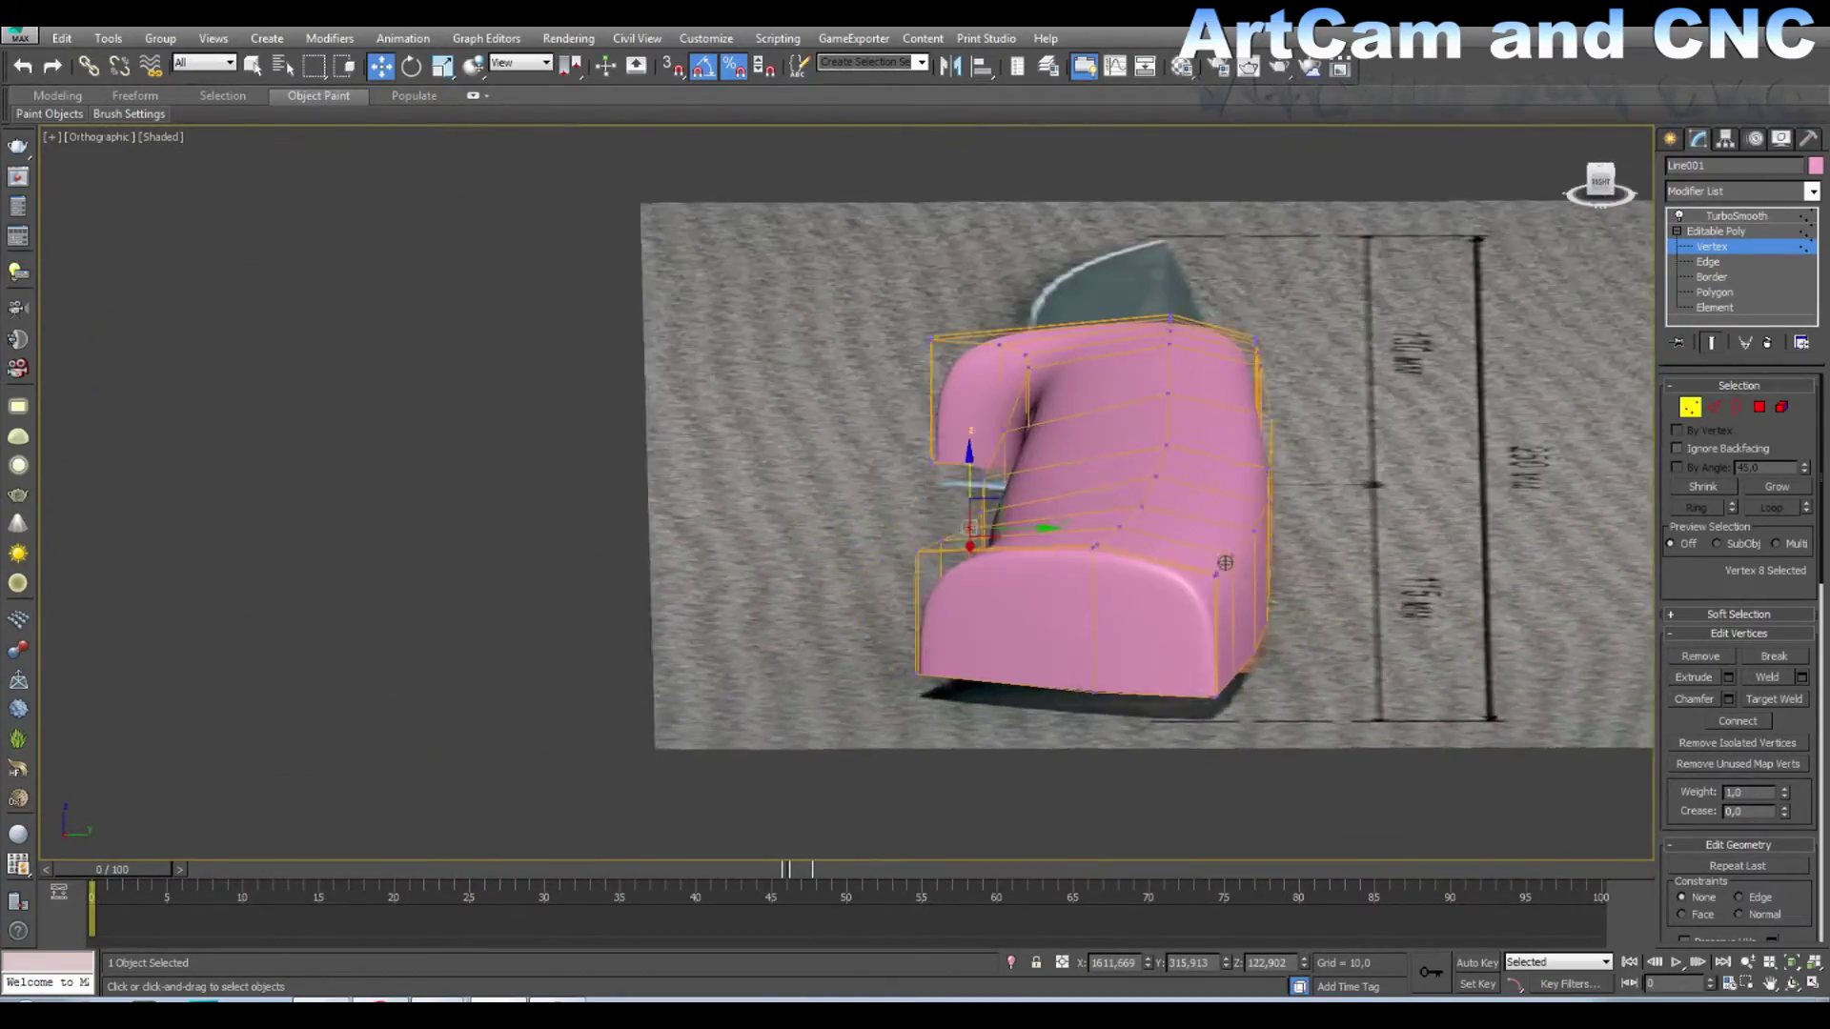
alt+middle_drag(1225, 562, 1605, 190)
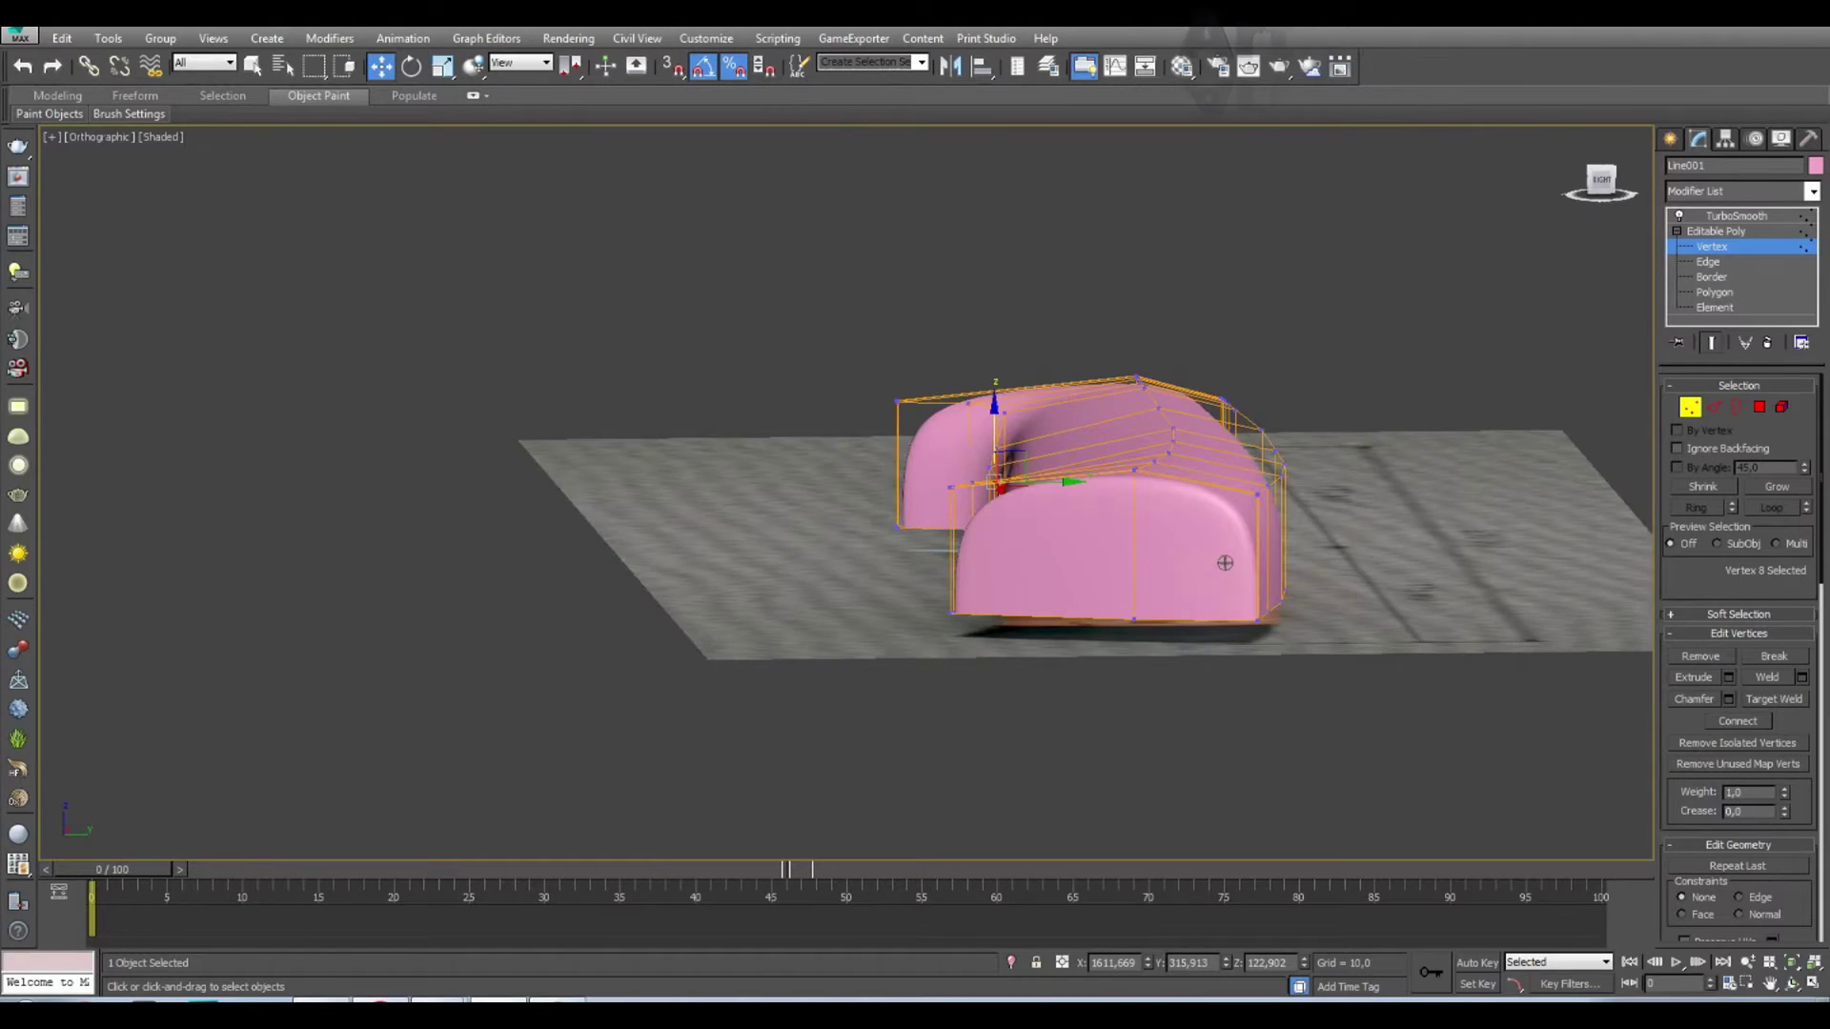
drag(1604, 190, 1582, 189)
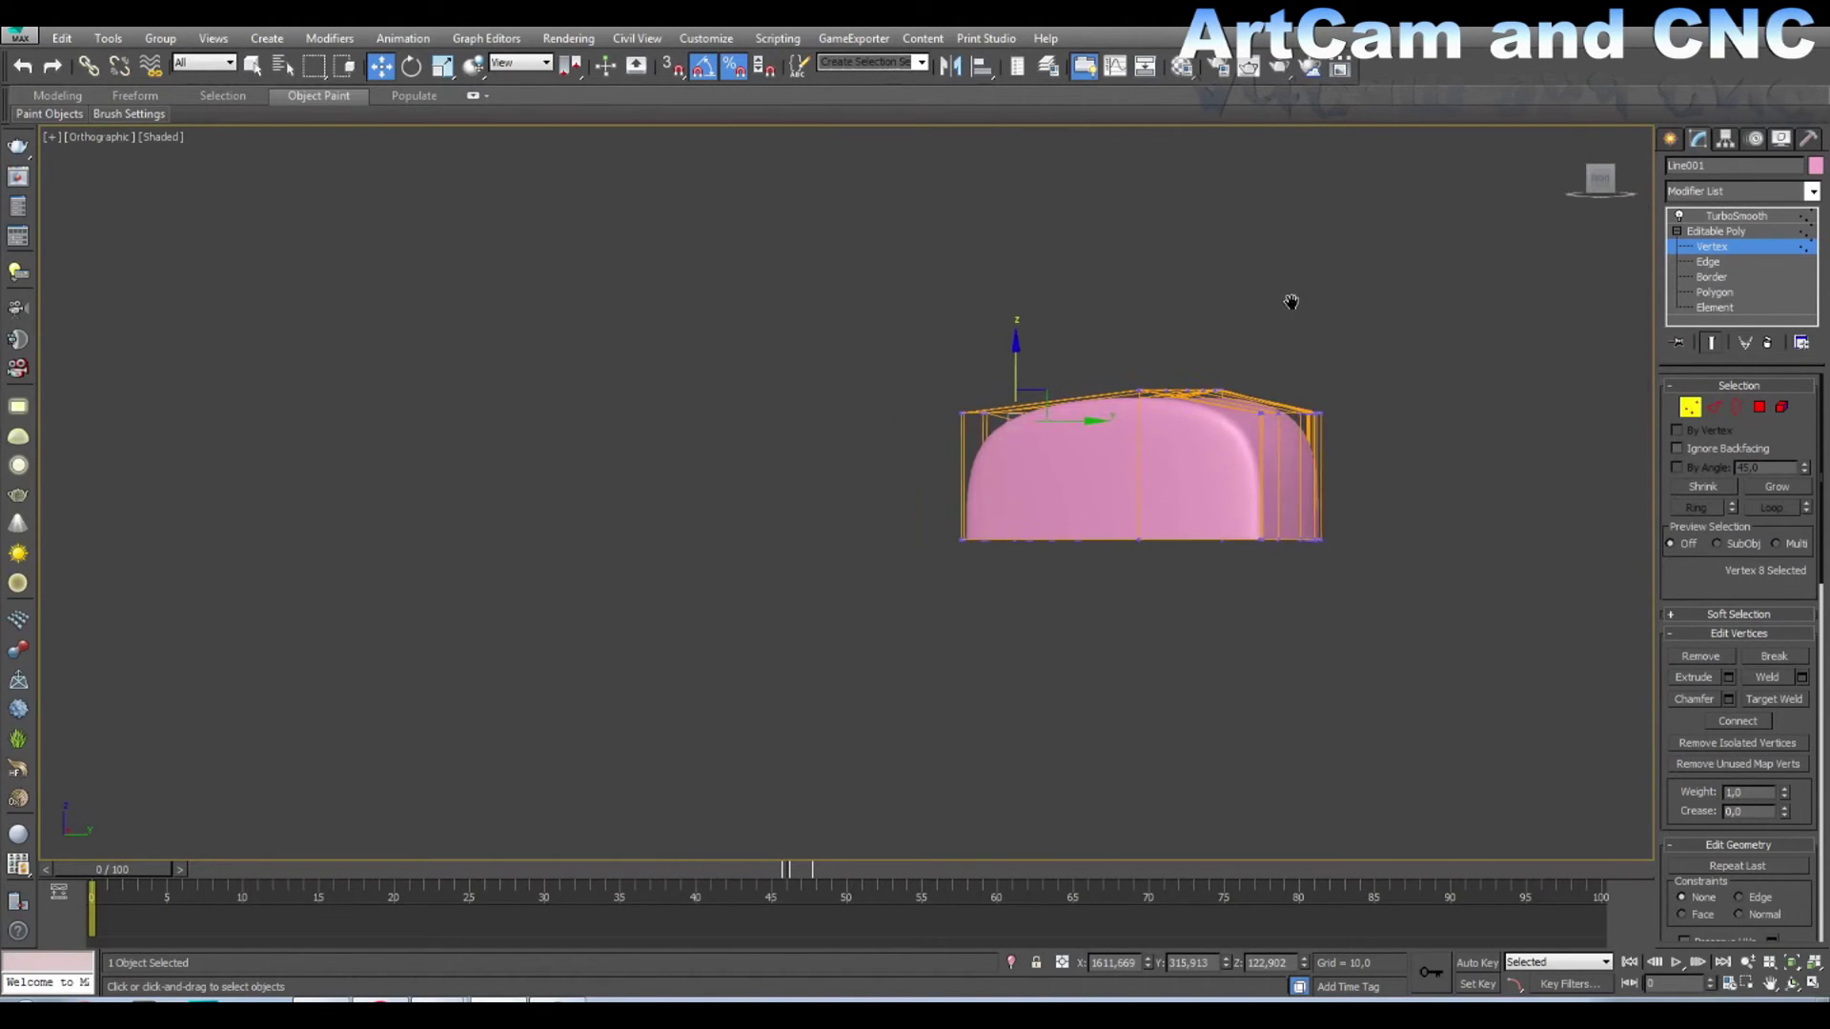
click(1590, 186)
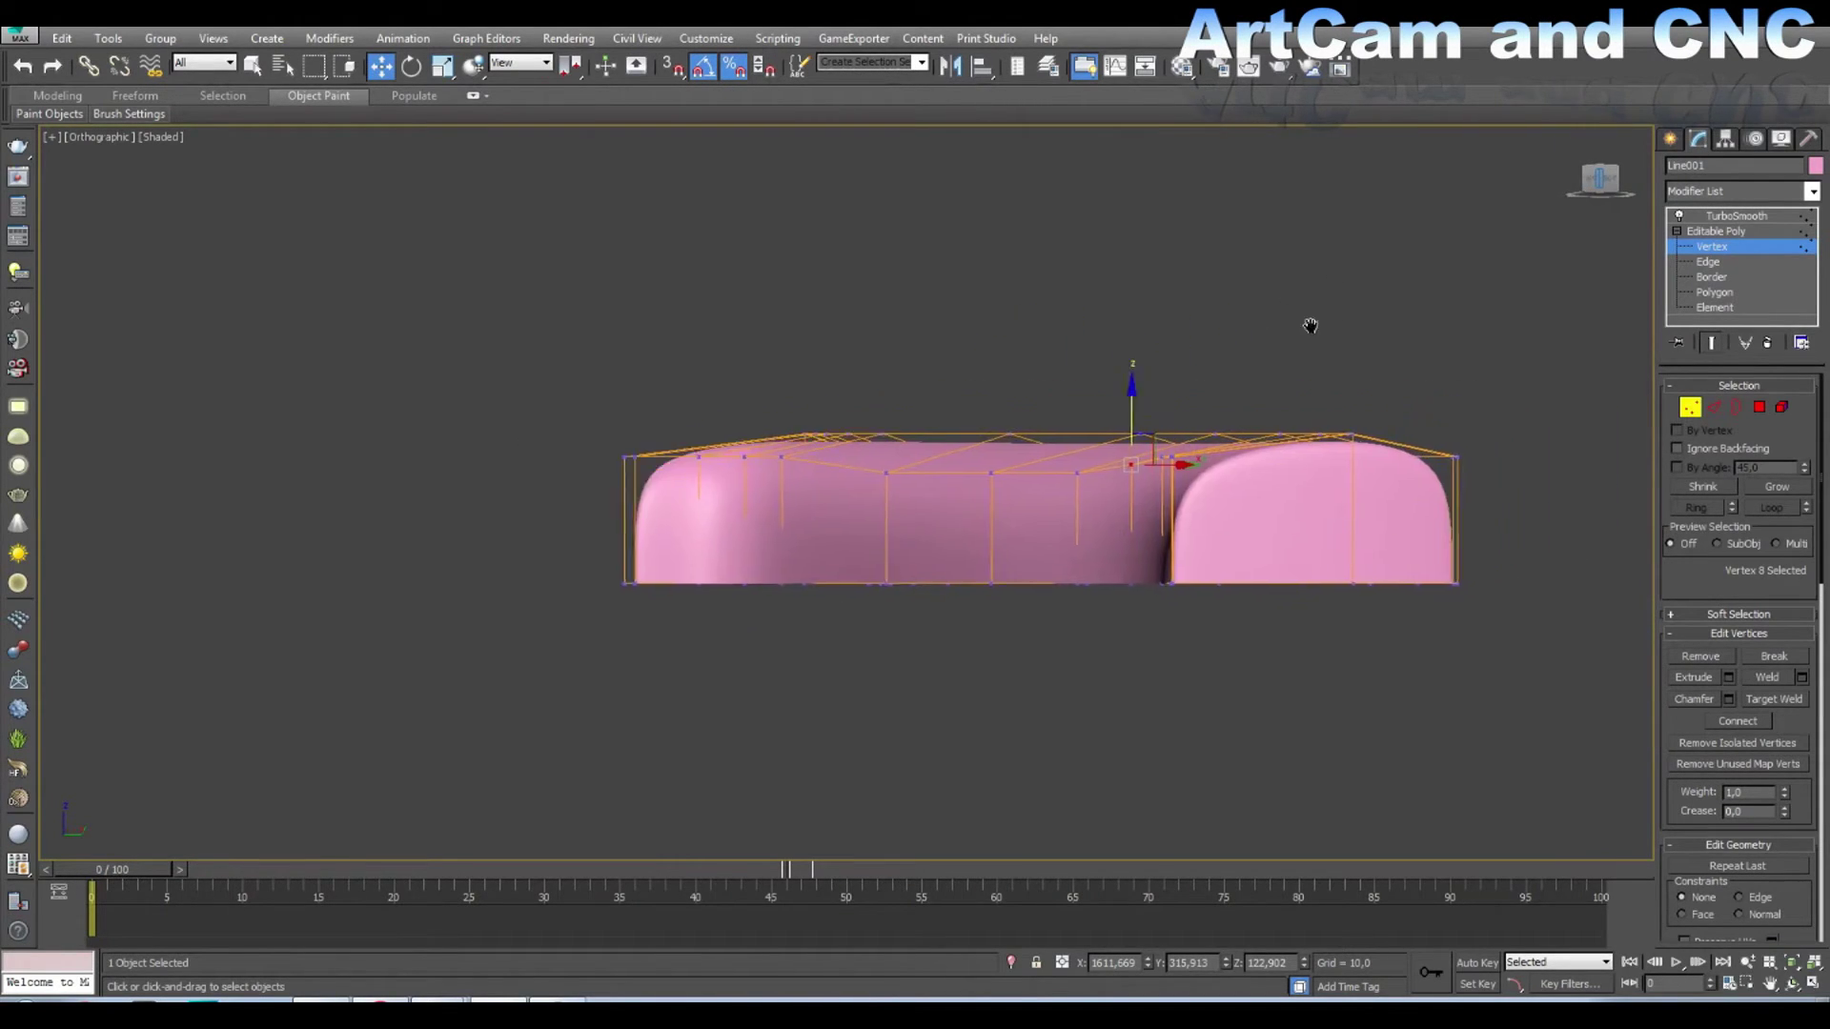
click(1611, 185)
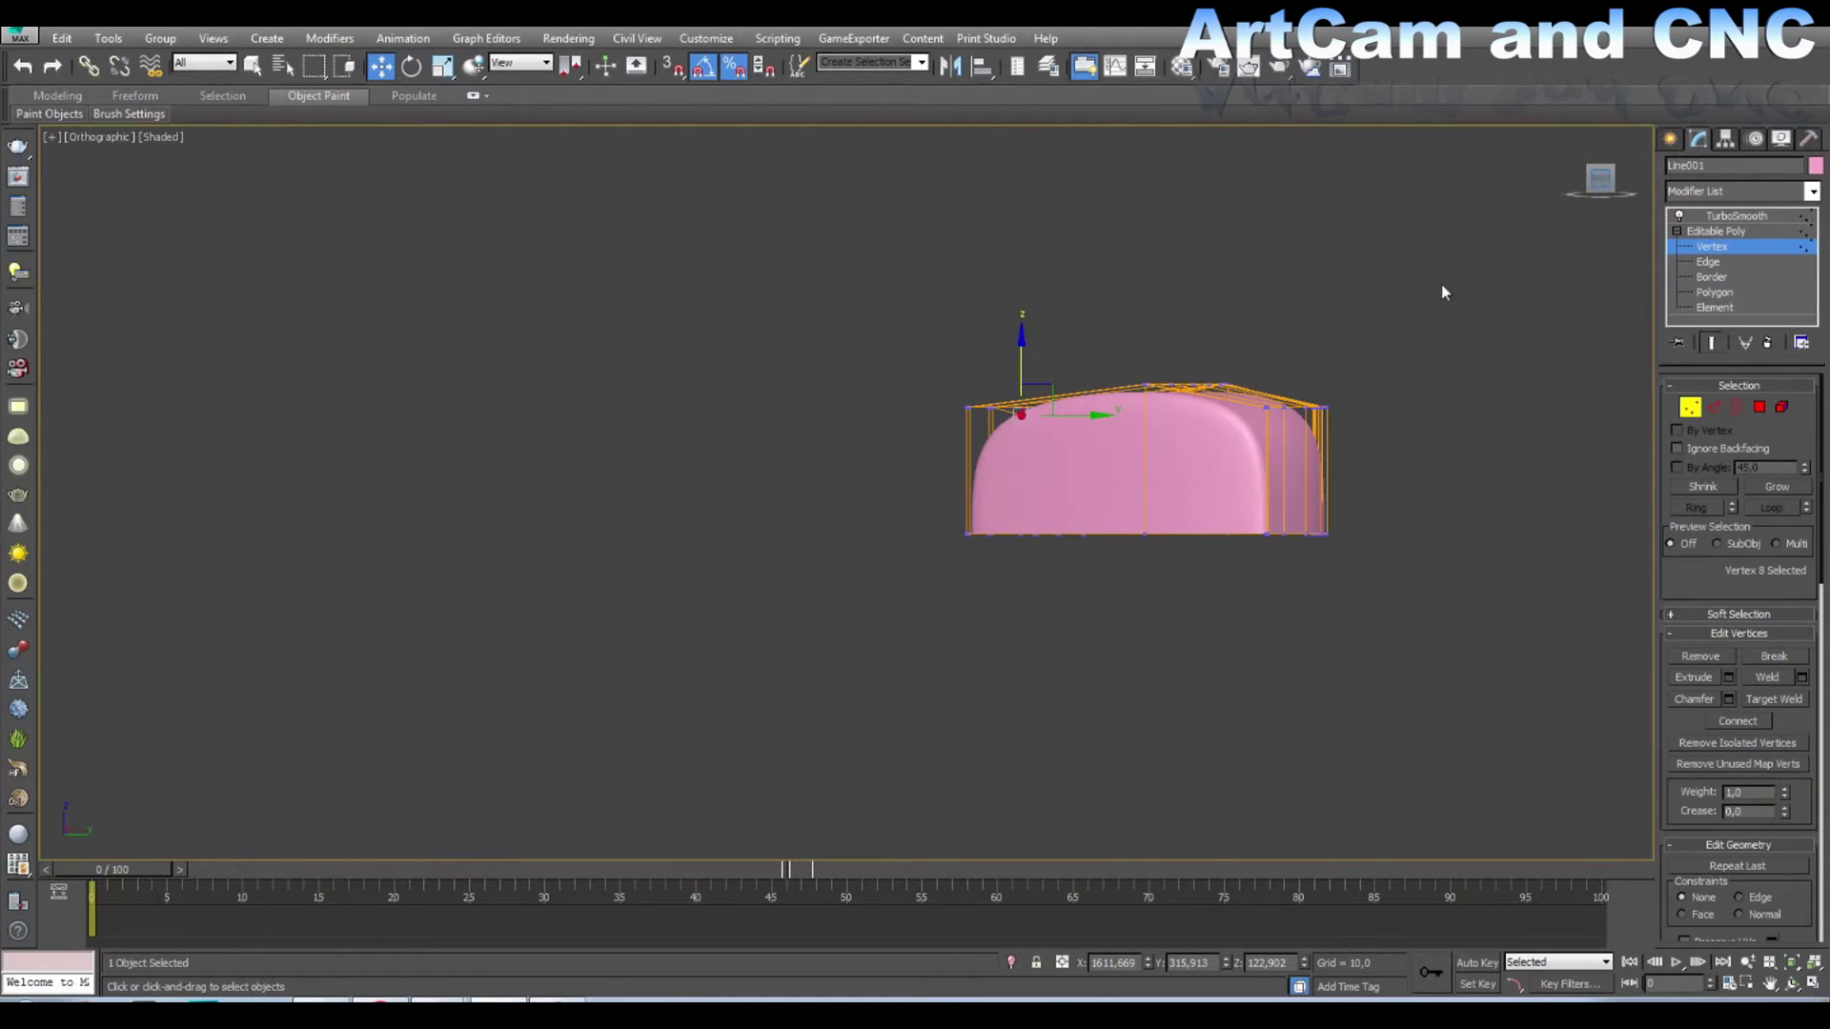
mouse_move(1582, 198)
mouse_down()
mouse_move(1365, 324)
mouse_move(1377, 441)
mouse_up()
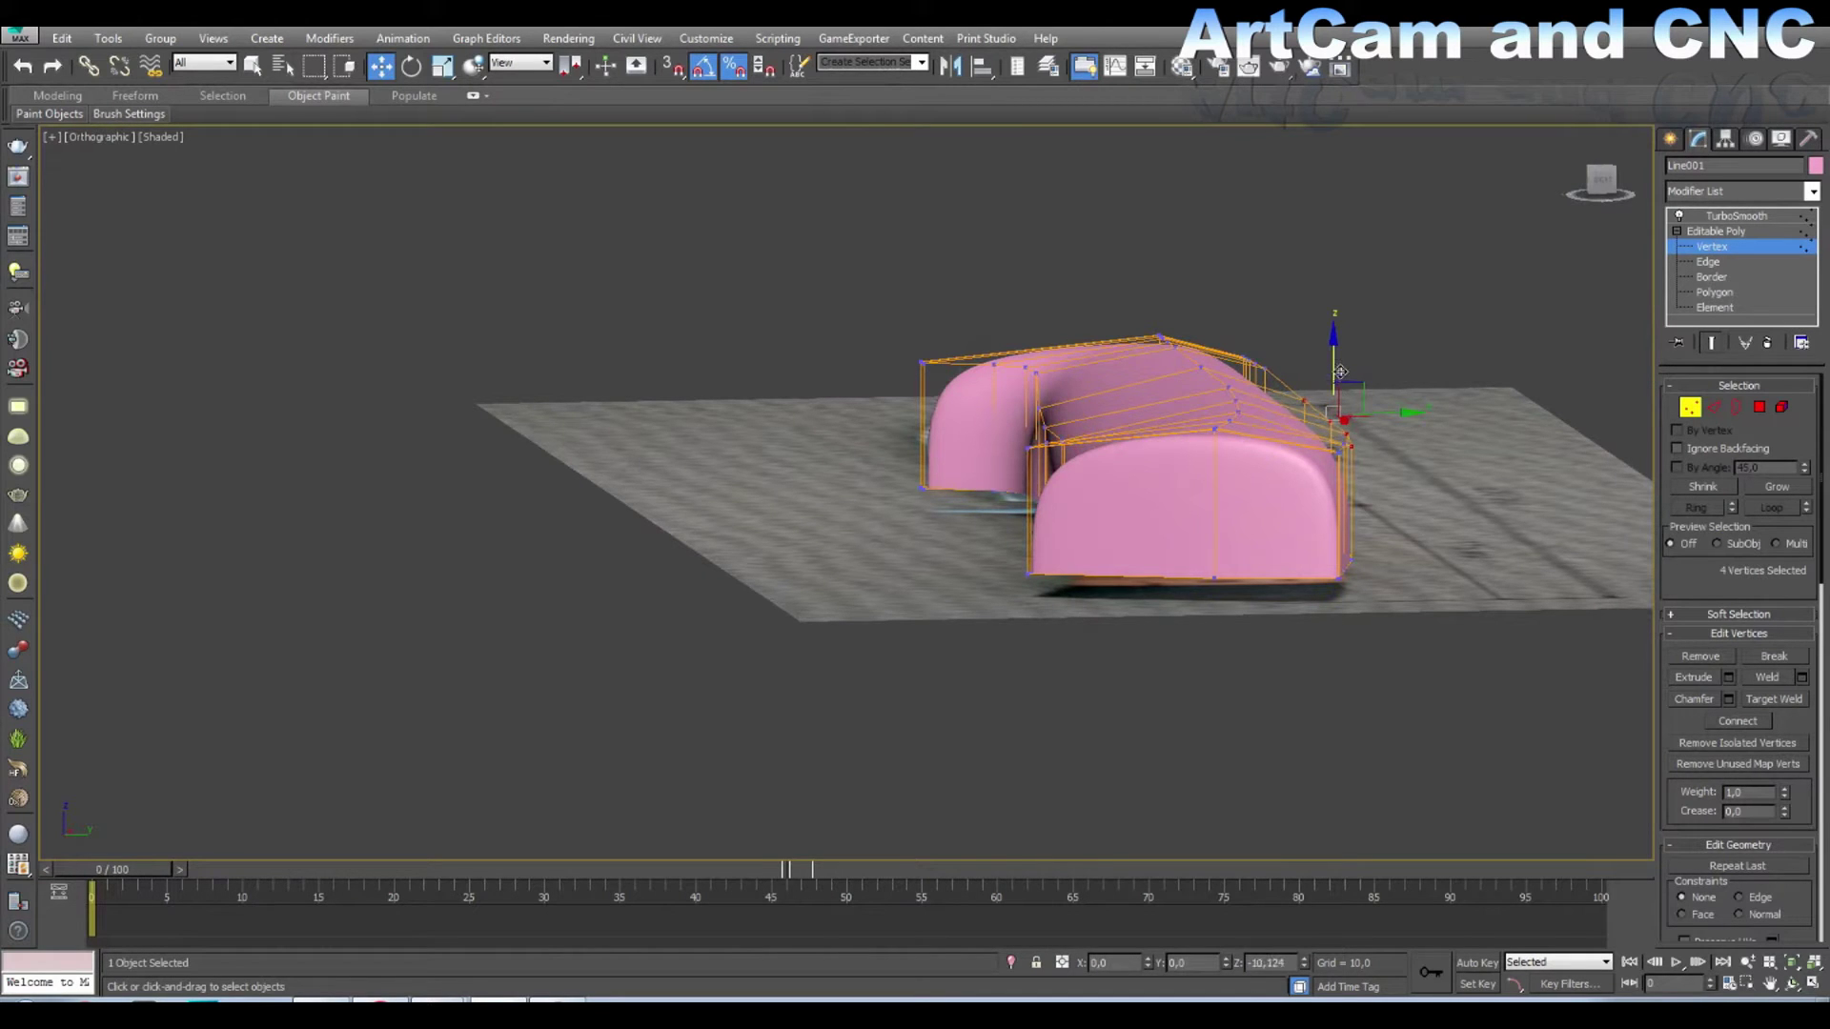
drag(1611, 183, 846, 493)
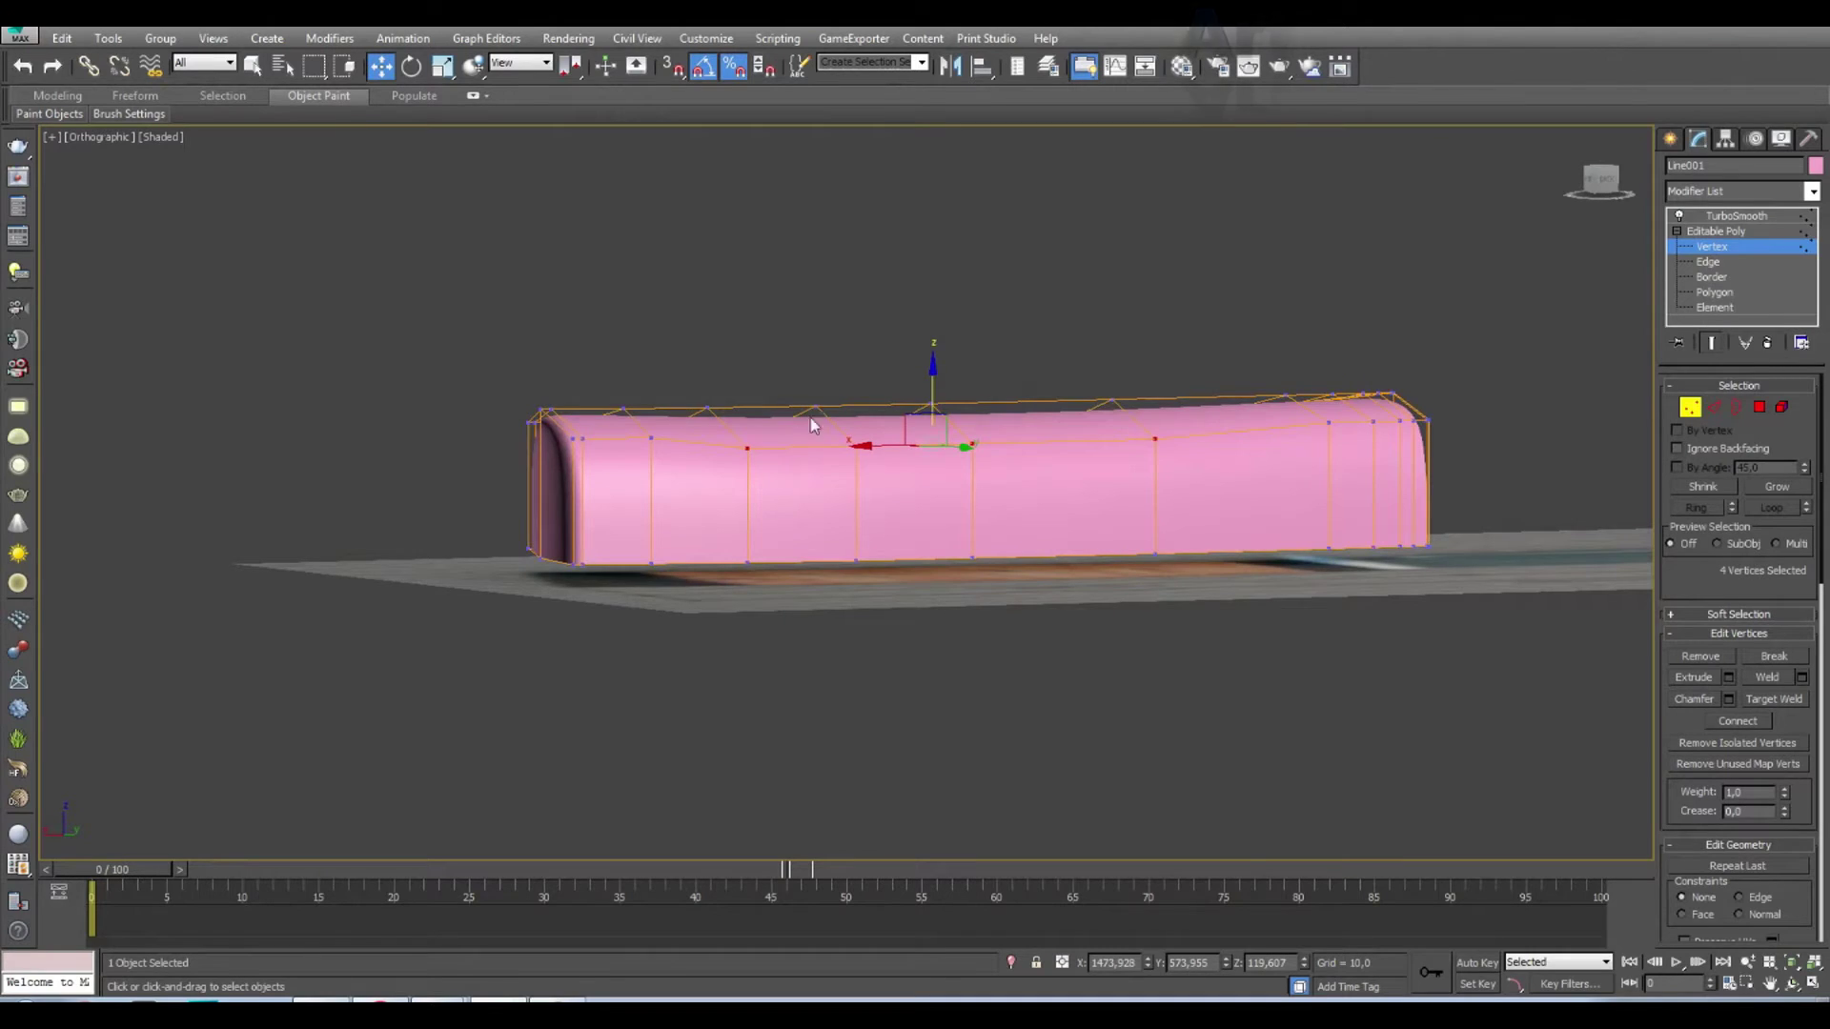
Step: Select vertices along the handle, including its far end, returning to a straight side view
click(651, 439)
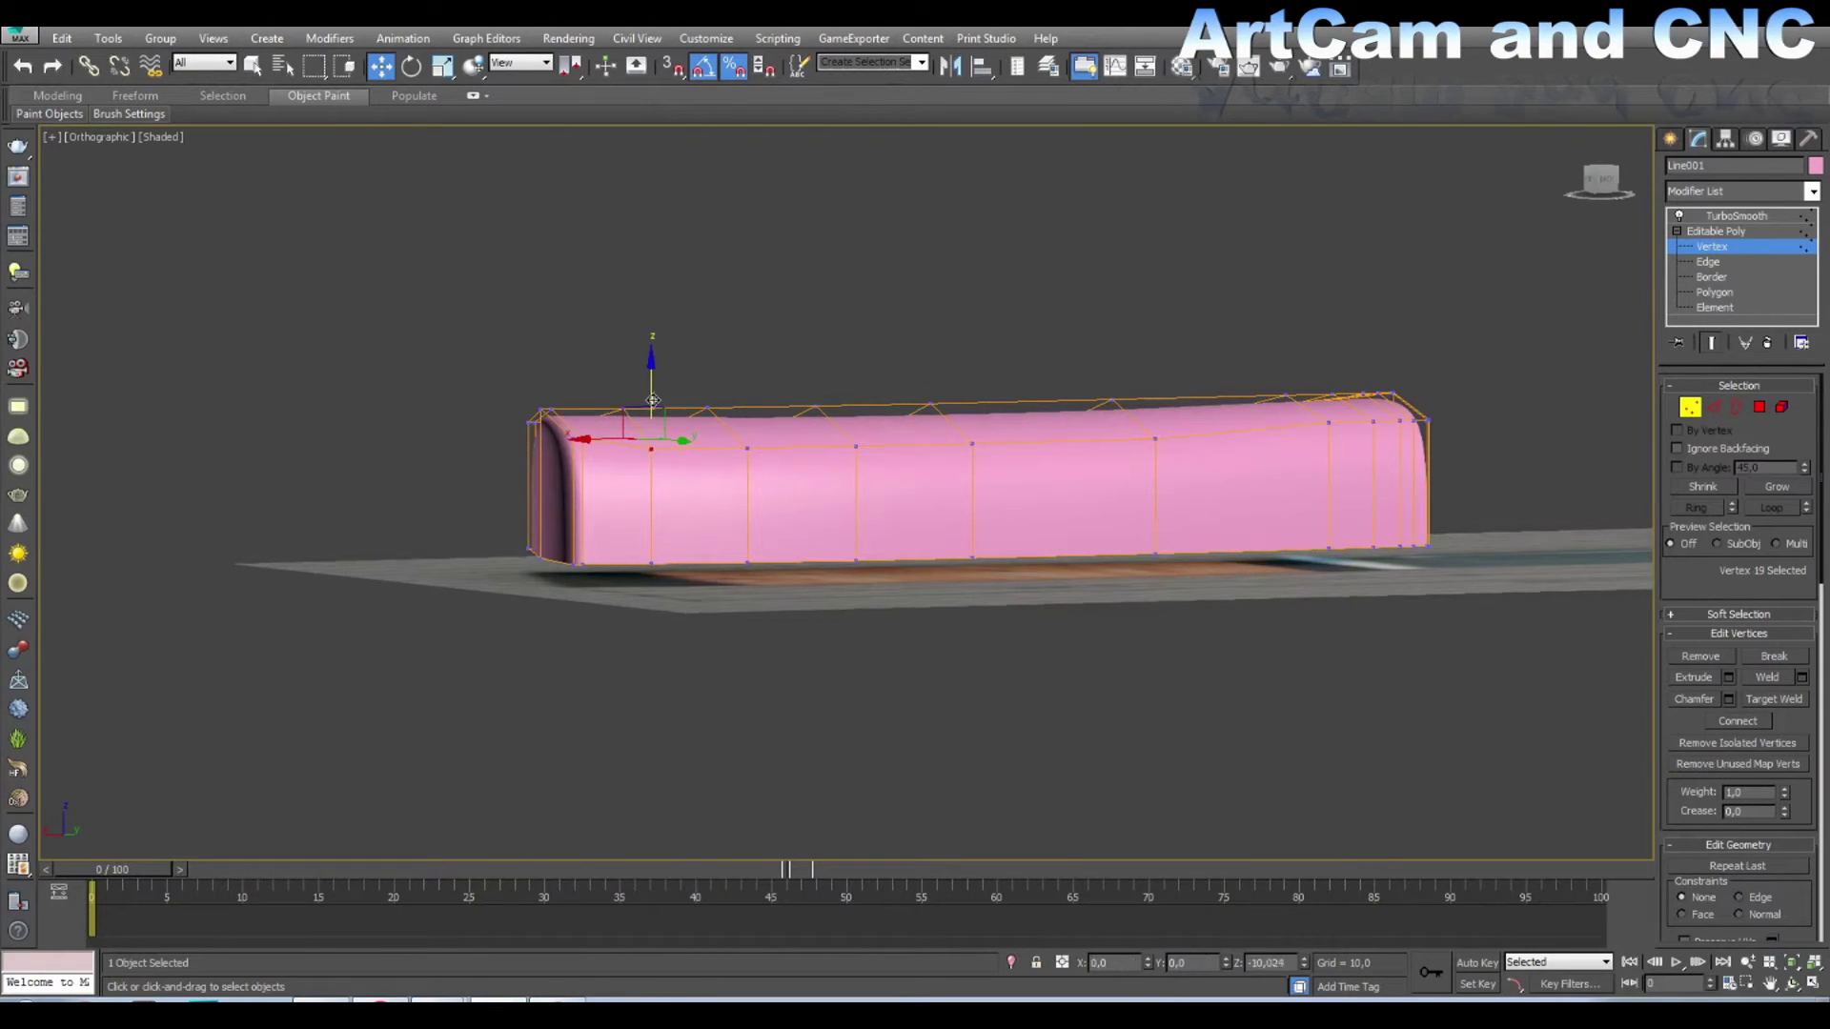
middle_drag(873, 444, 720, 441)
scroll(1049, 429, up, 3)
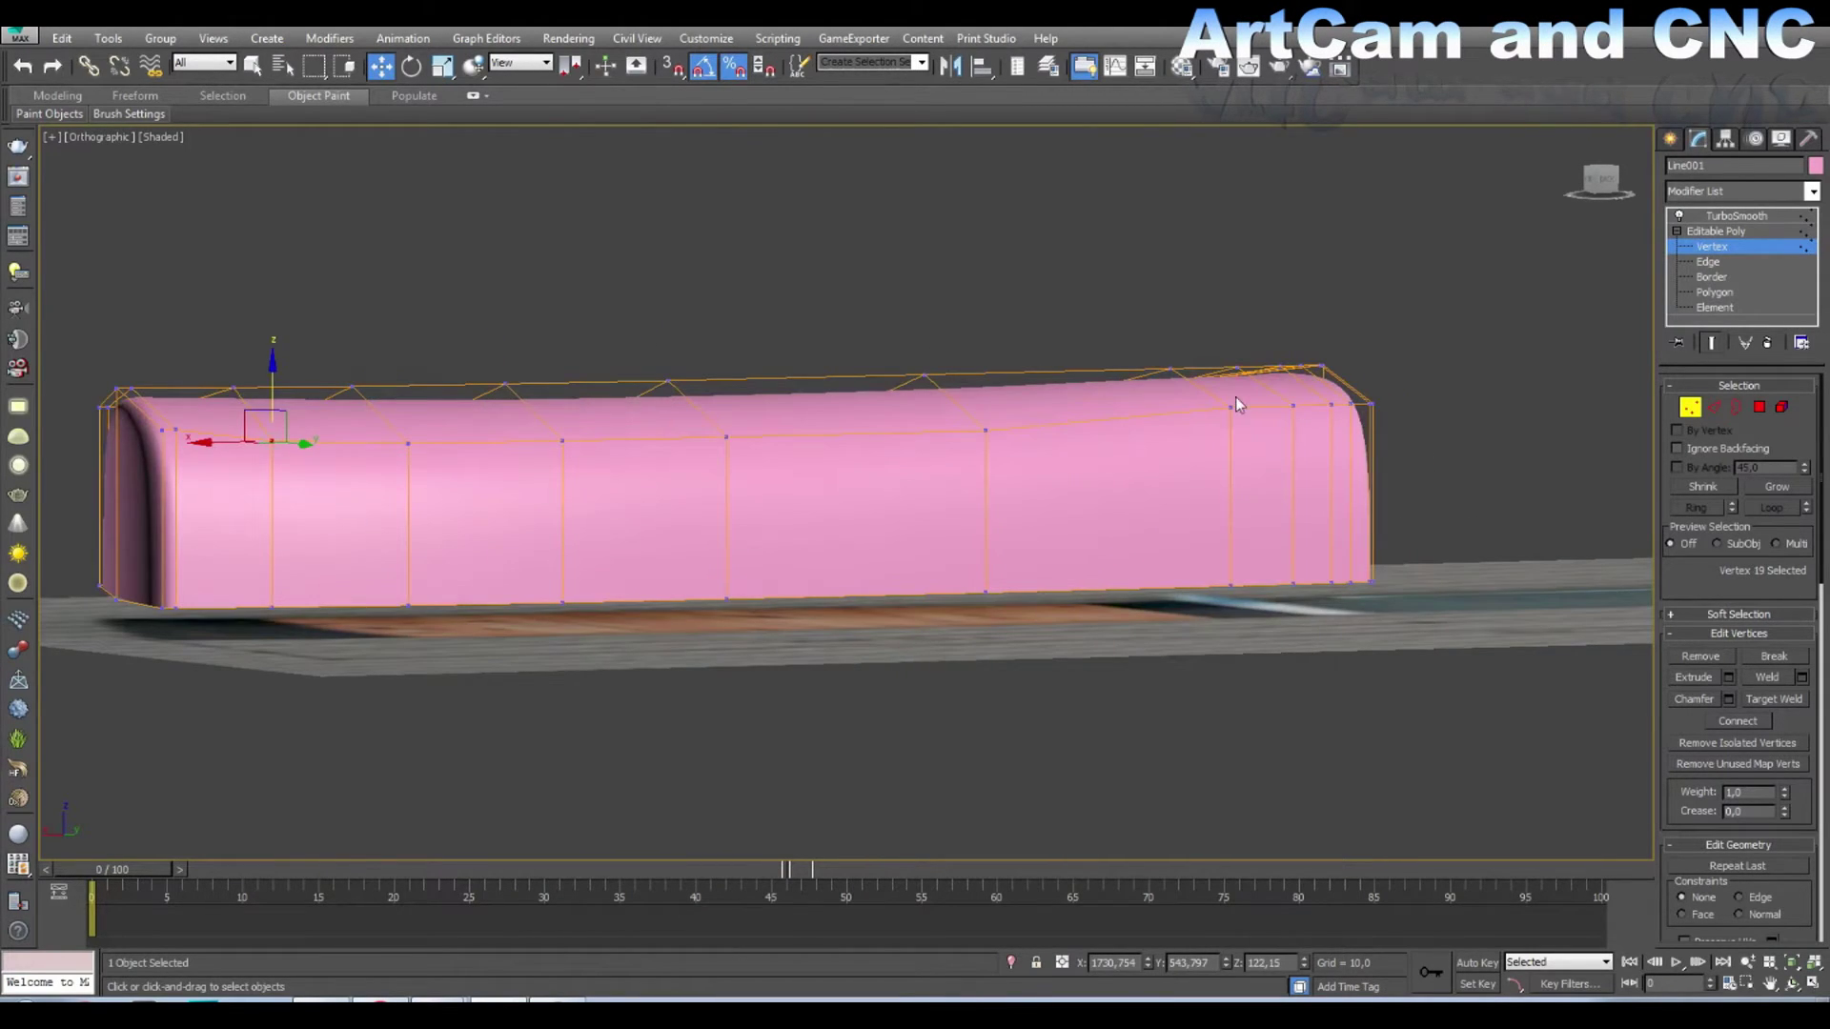
click(1236, 400)
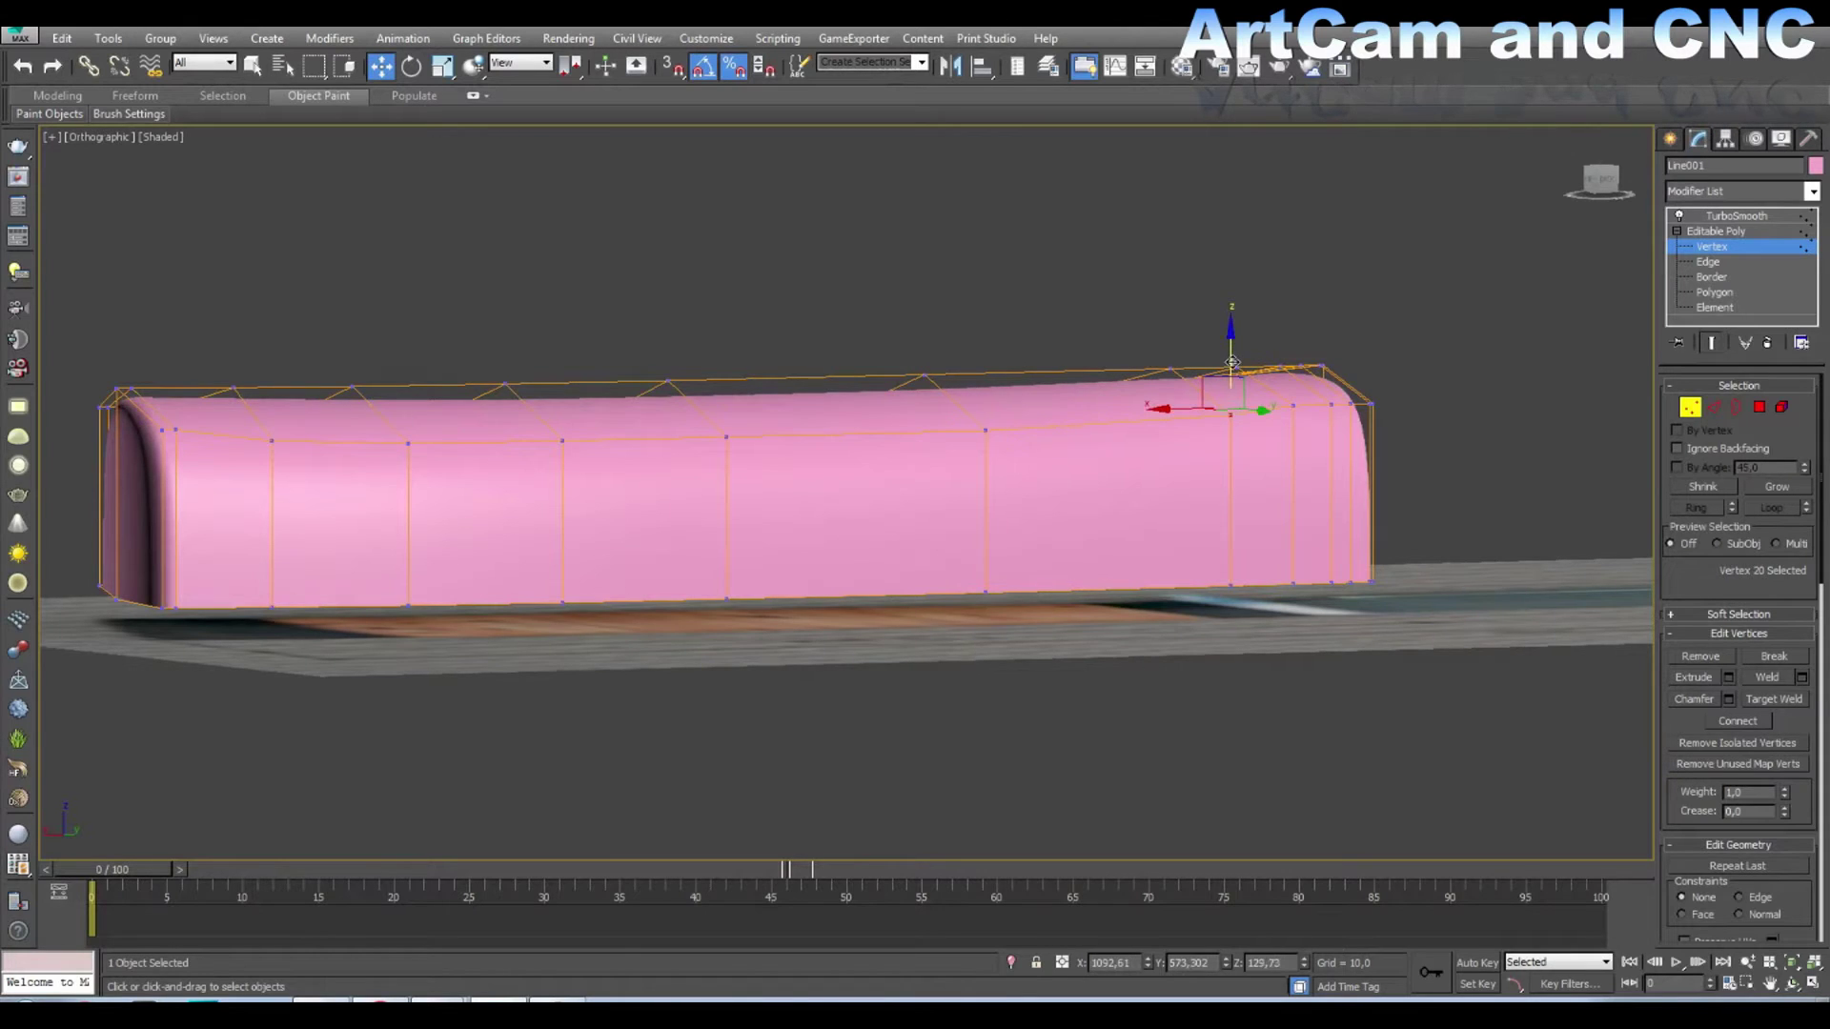
scroll(1232, 363, down, 2)
scroll(1232, 363, down, 2)
alt+middle_drag(1232, 363, 1144, 314)
alt+middle_drag(596, 450, 725, 401)
click(1601, 181)
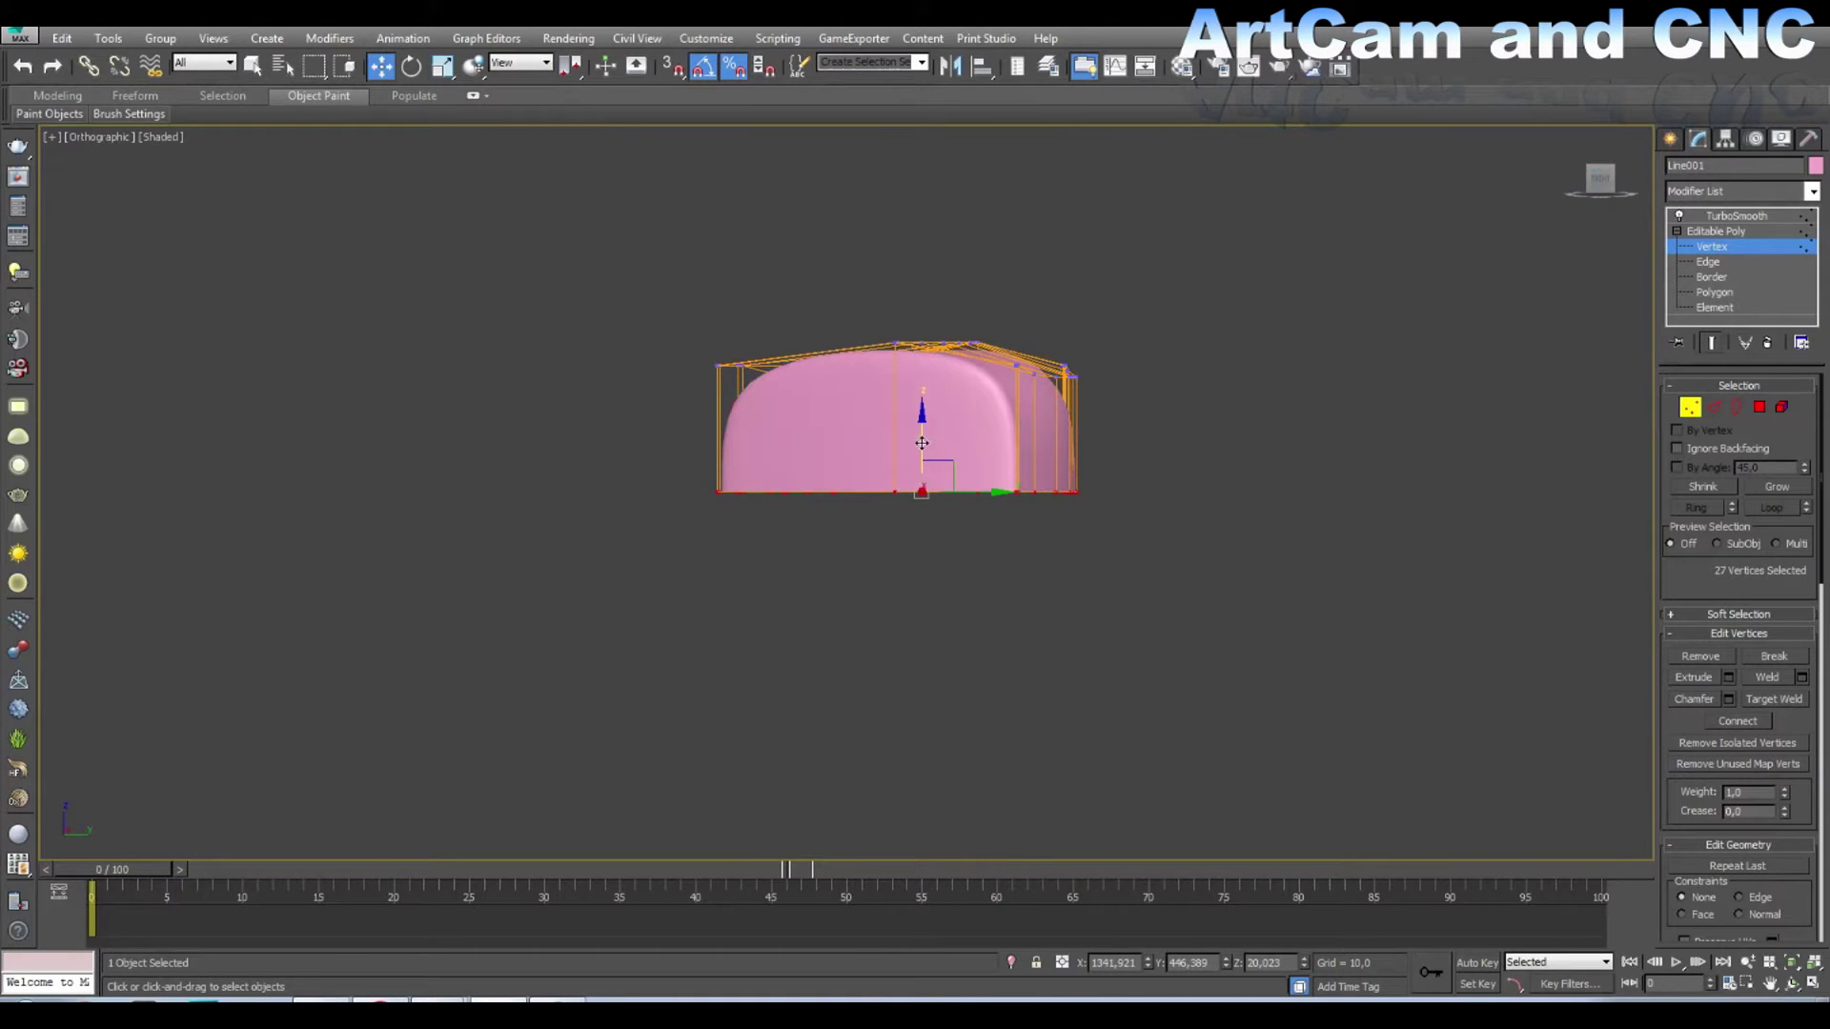
Step: Raise the handle's 27 bottom vertices, then check the flatter handle from an angle and above
drag(922, 443, 917, 391)
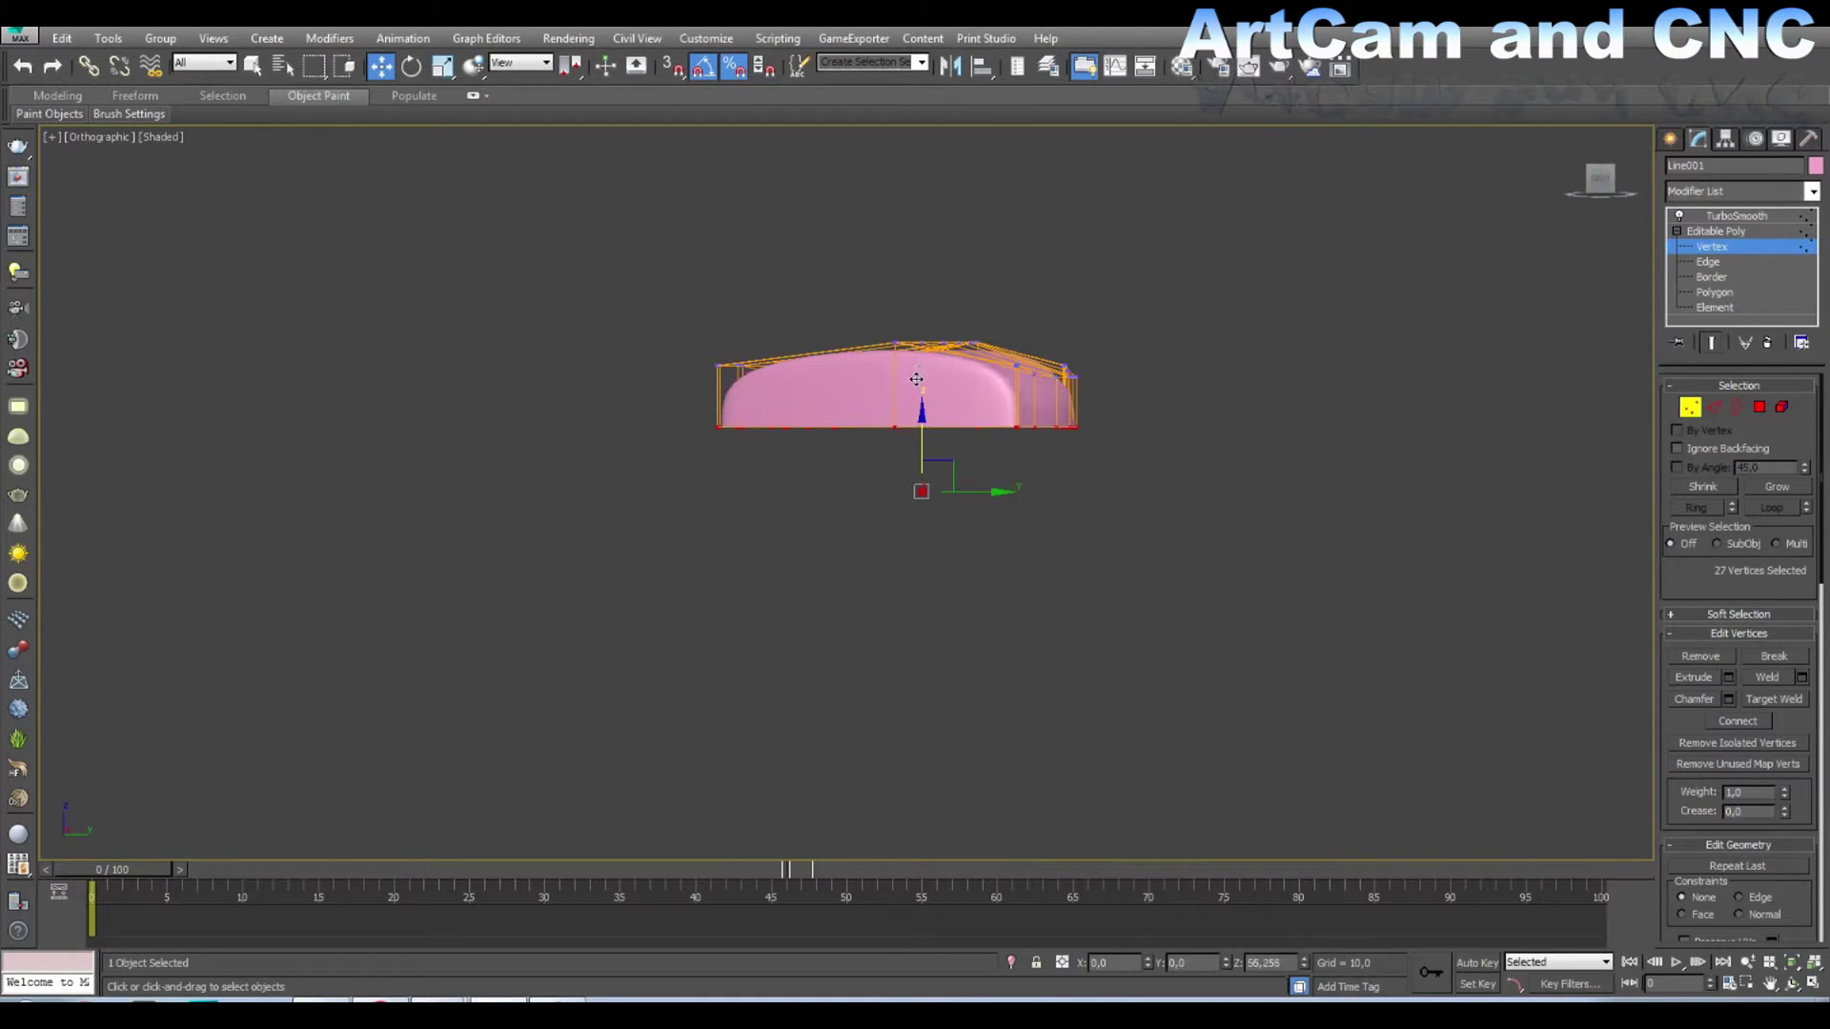
mouse_move(1515, 193)
alt+middle_down()
mouse_move(1335, 343)
mouse_move(1353, 315)
mouse_move(1373, 343)
mouse_move(1354, 305)
mouse_move(1316, 296)
mouse_move(1277, 324)
alt+middle_up()
click(1599, 180)
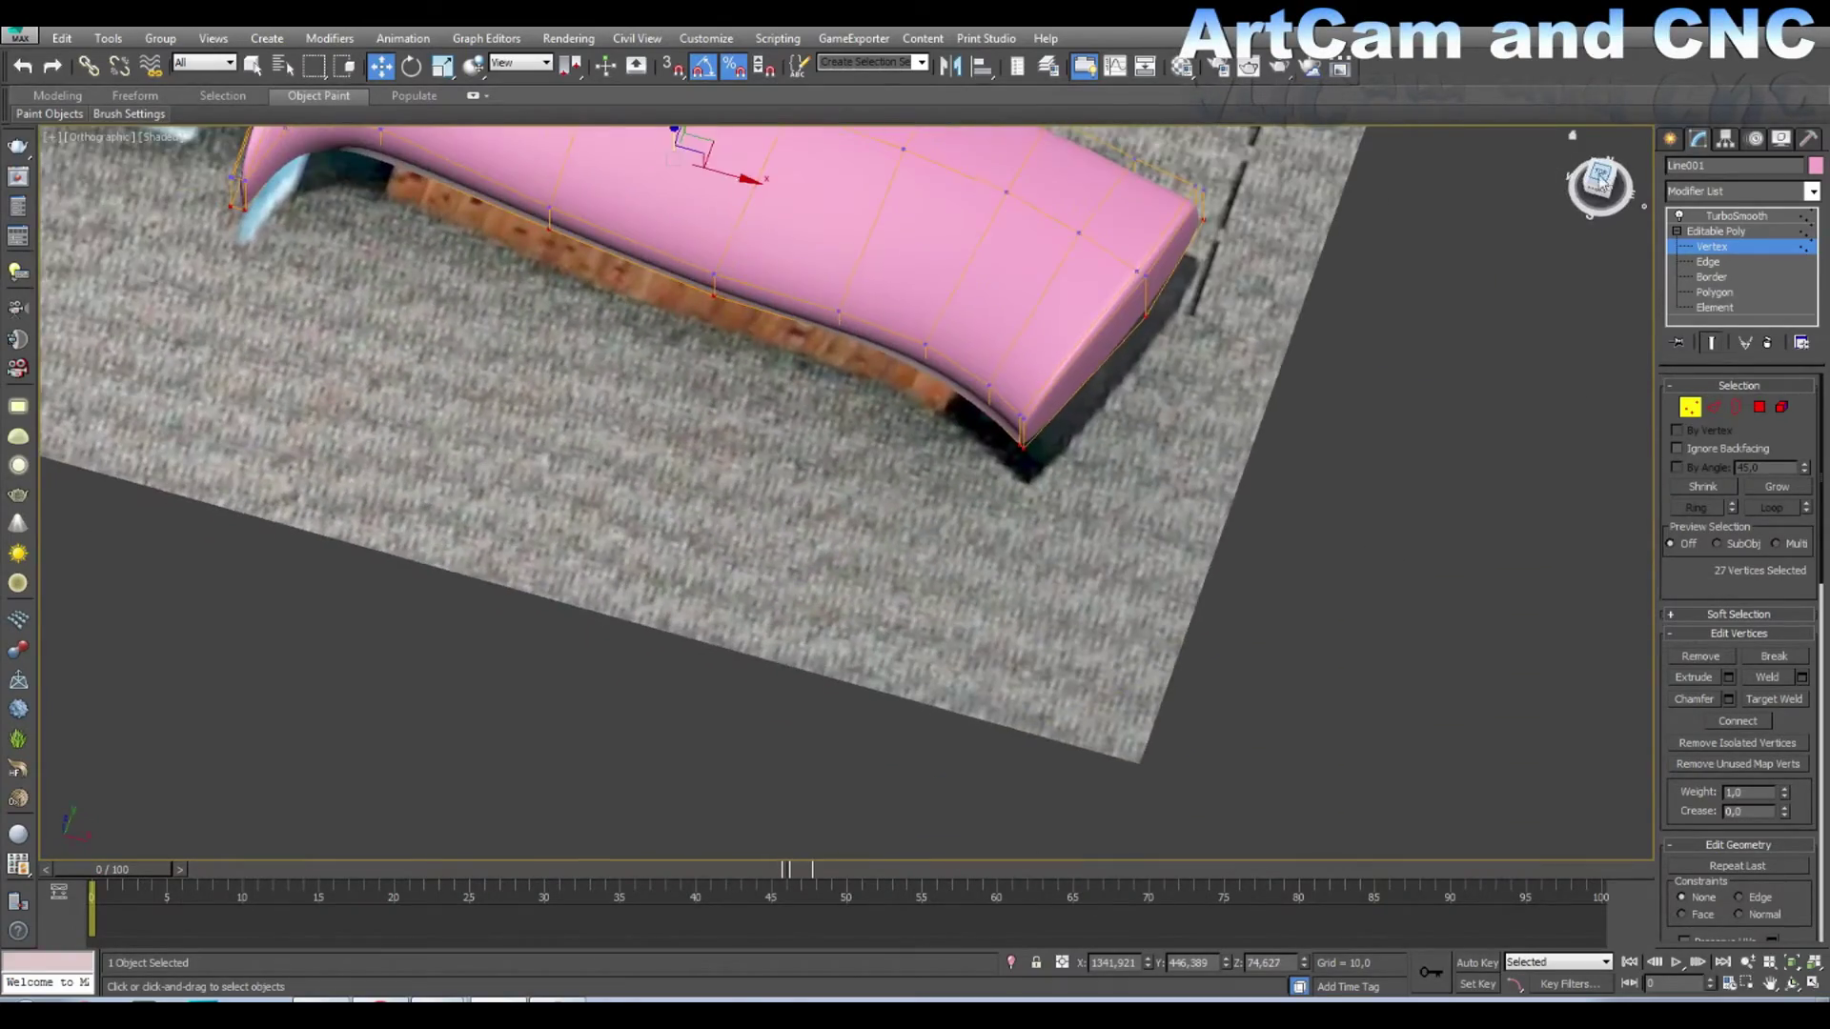
Step: Select lower-edge vertices and push them up to follow the photo's handle outline
scroll(858, 558, up, 4)
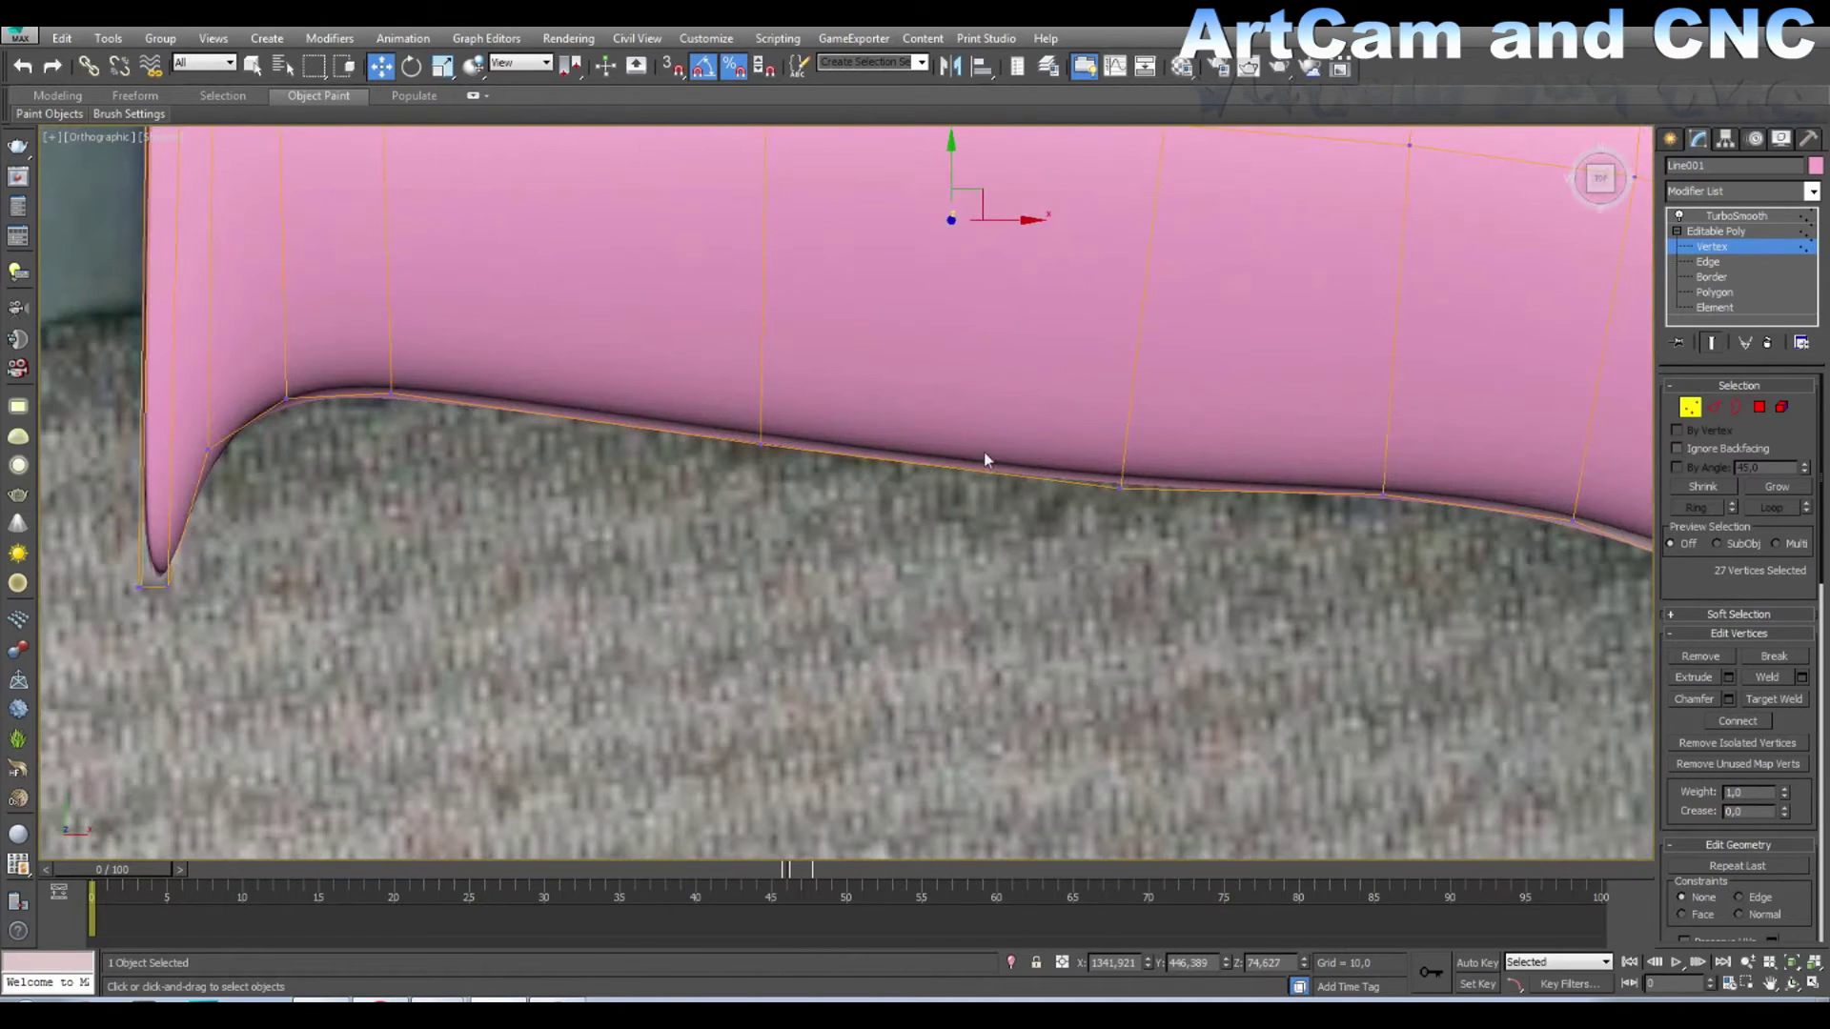
click(766, 443)
ctrl+click(1124, 488)
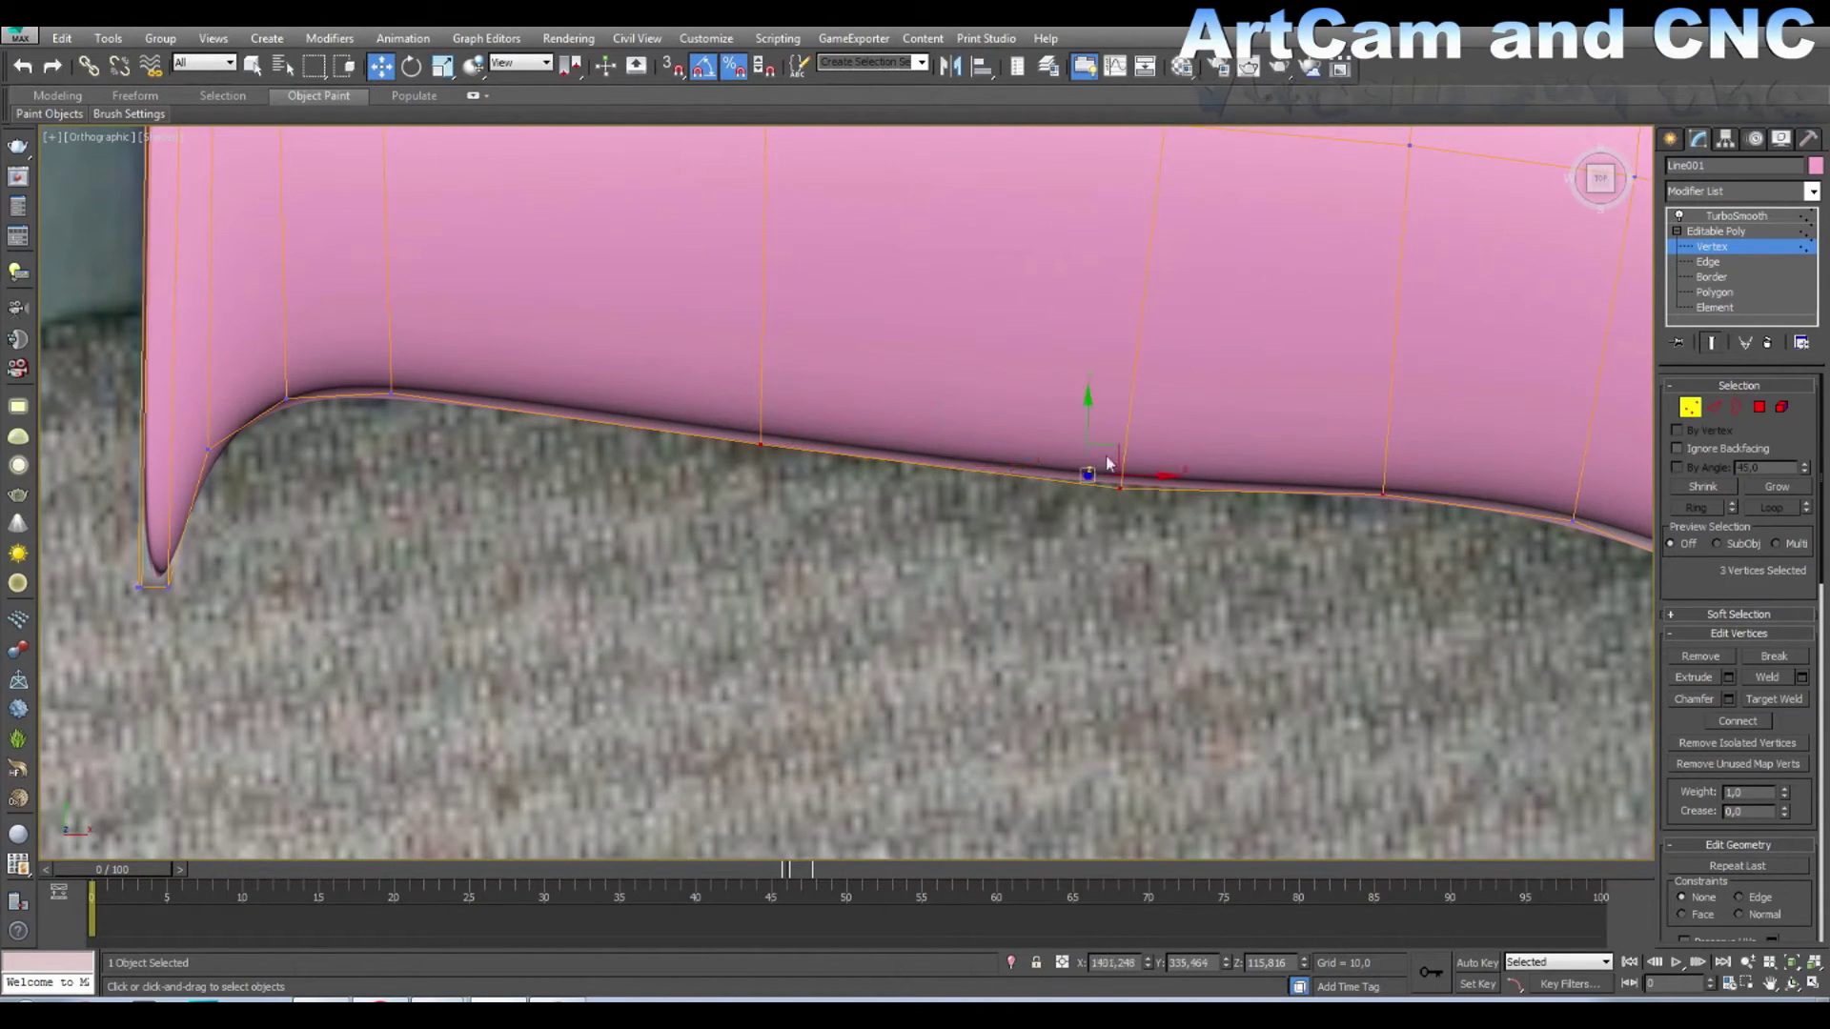
drag(1117, 454, 1109, 378)
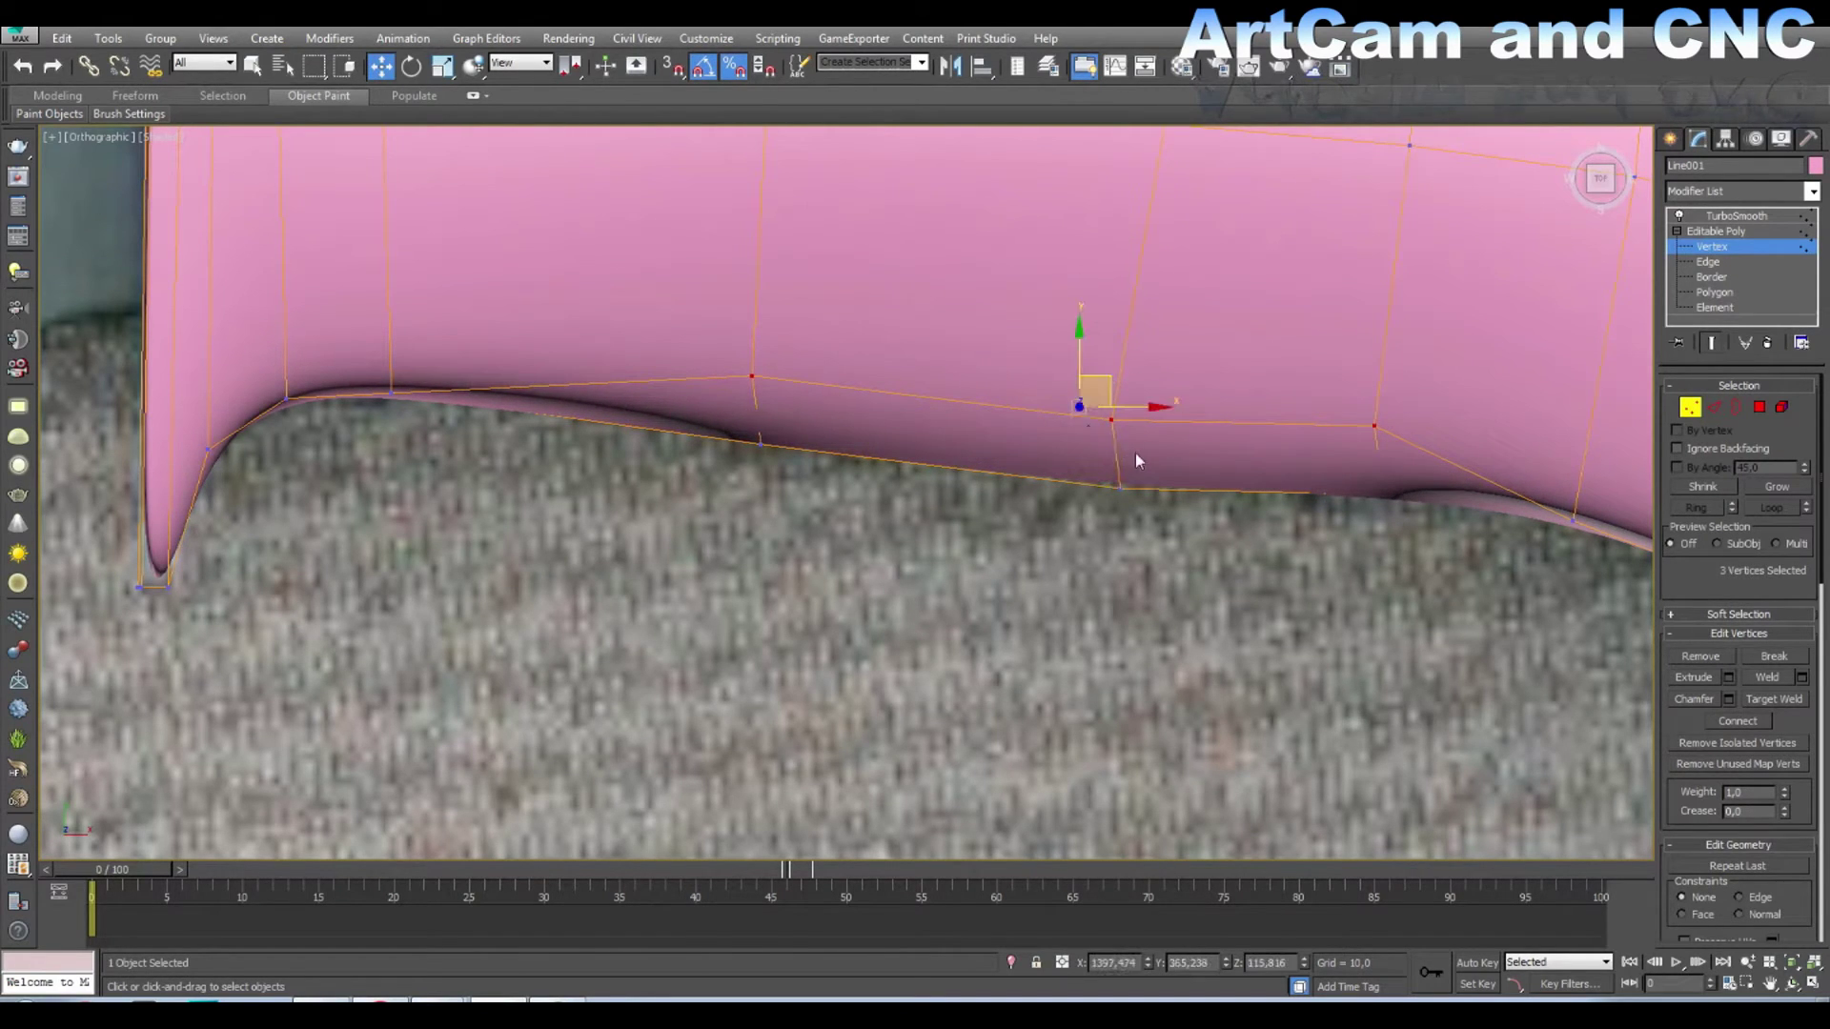
drag(1109, 383, 1109, 396)
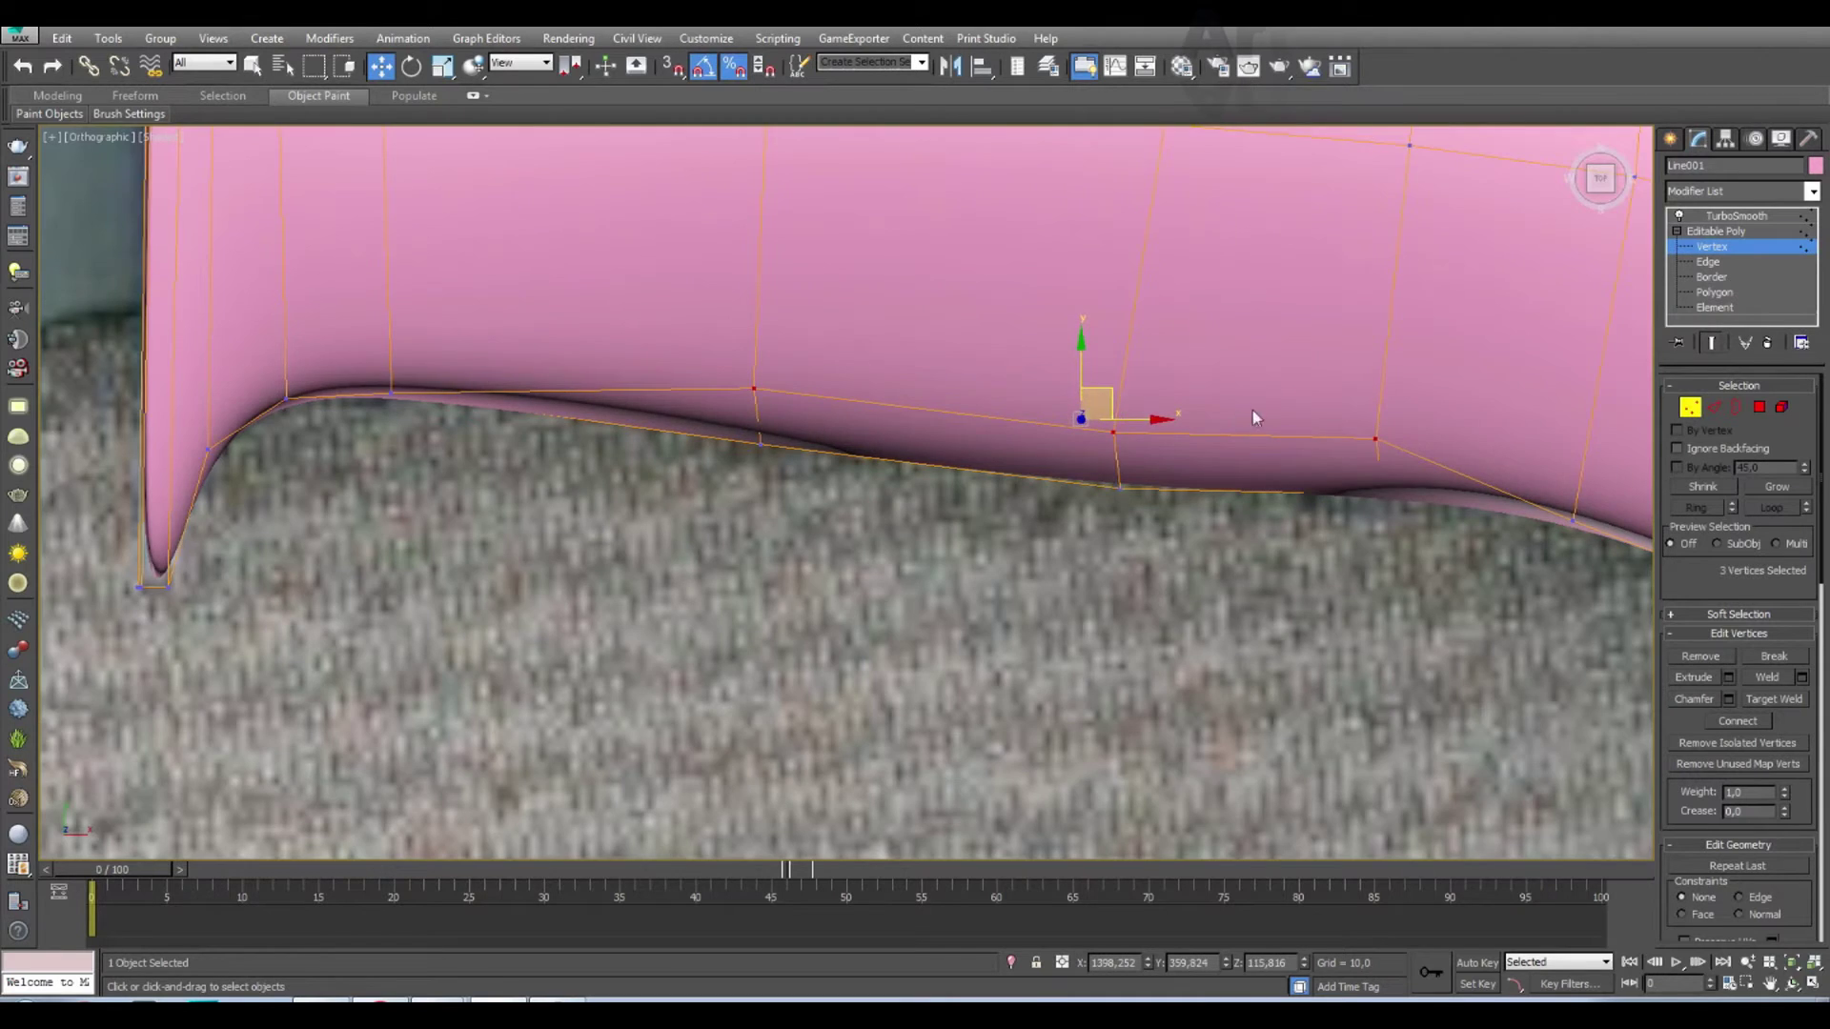
scroll(1239, 423, down, 2)
Step: Pull the guard-side vertex up to match the photo's deeper curve into the hook
middle_drag(1051, 342, 1094, 484)
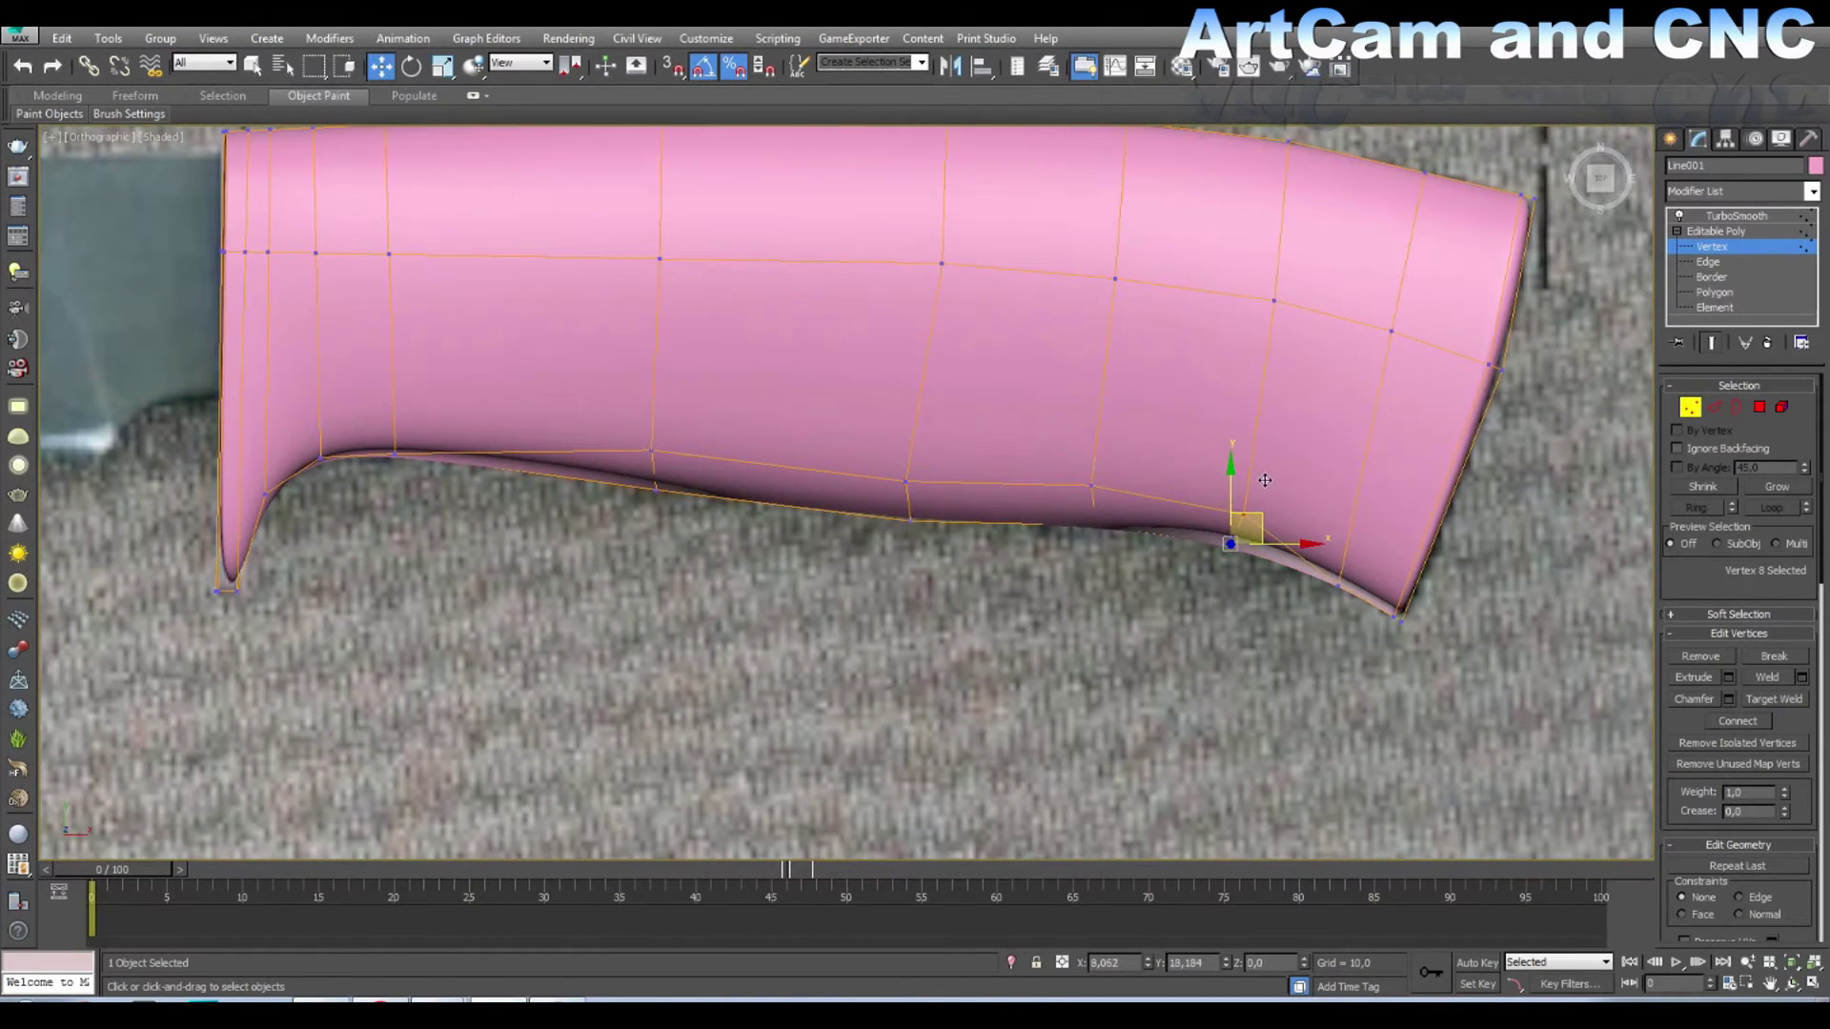
scroll(1333, 526, up, 2)
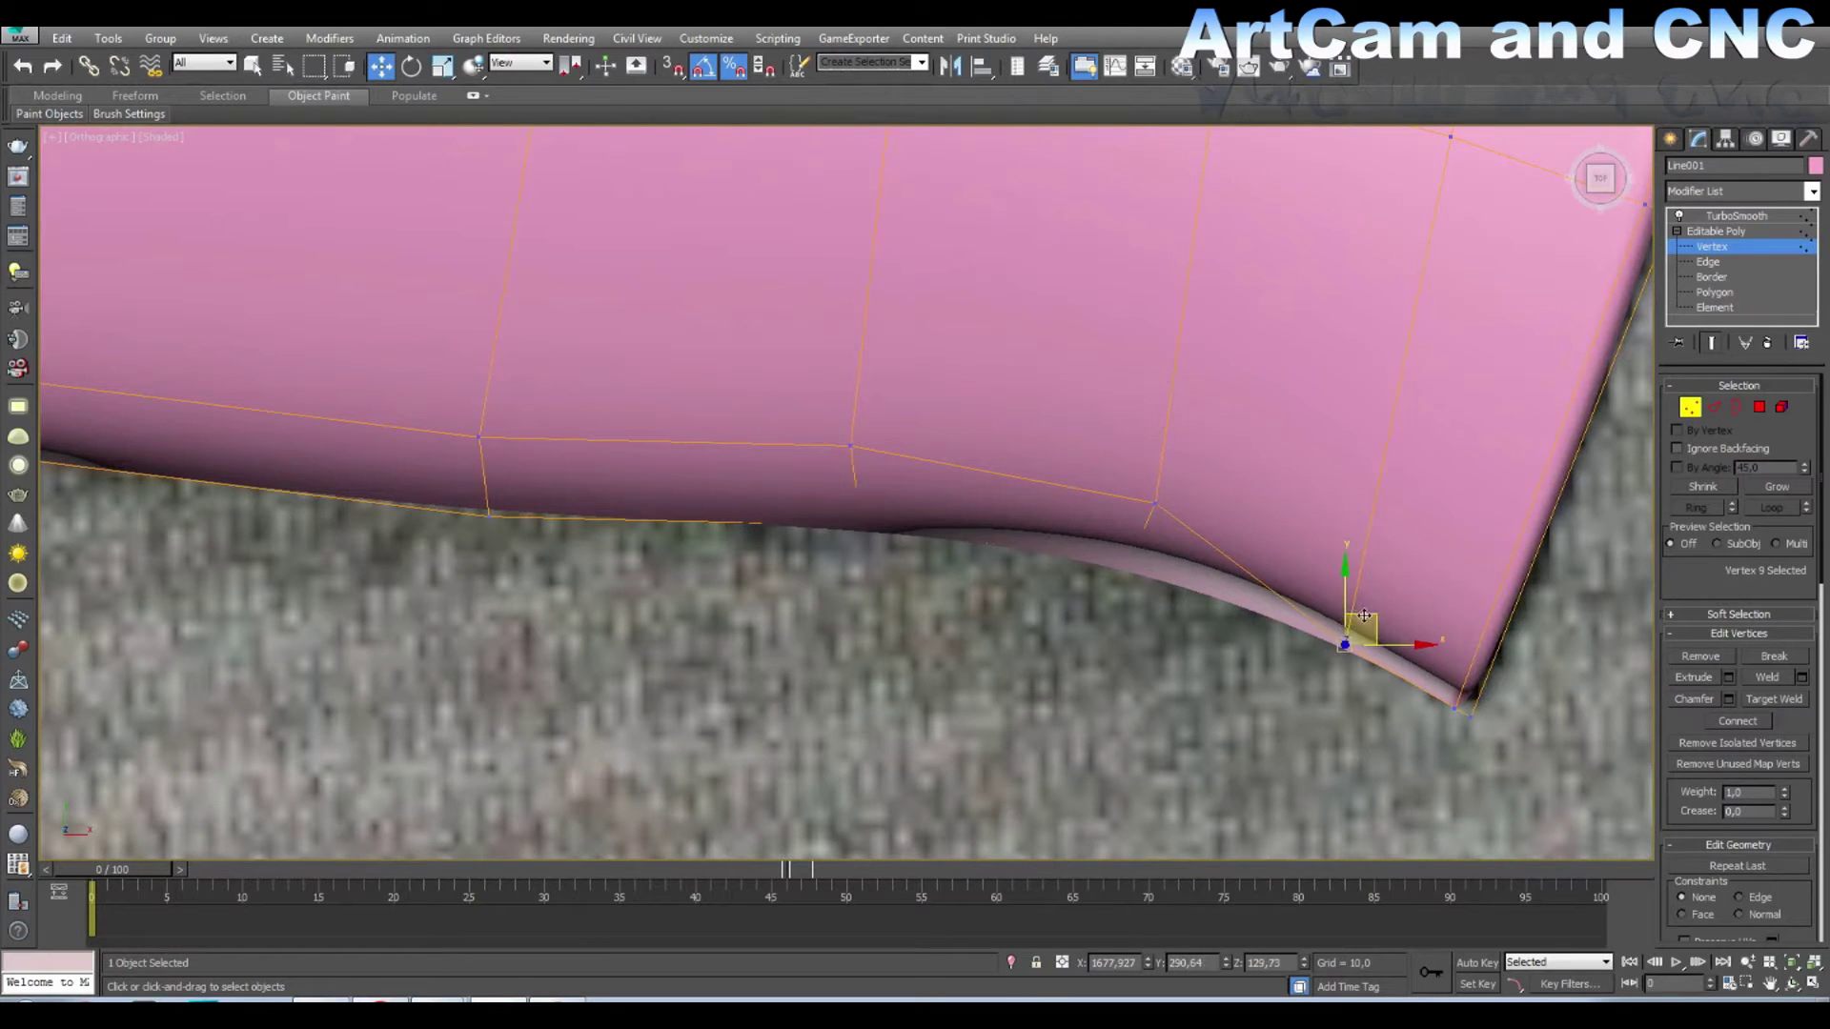
scroll(1334, 591, down, 1)
scroll(1239, 572, down, 4)
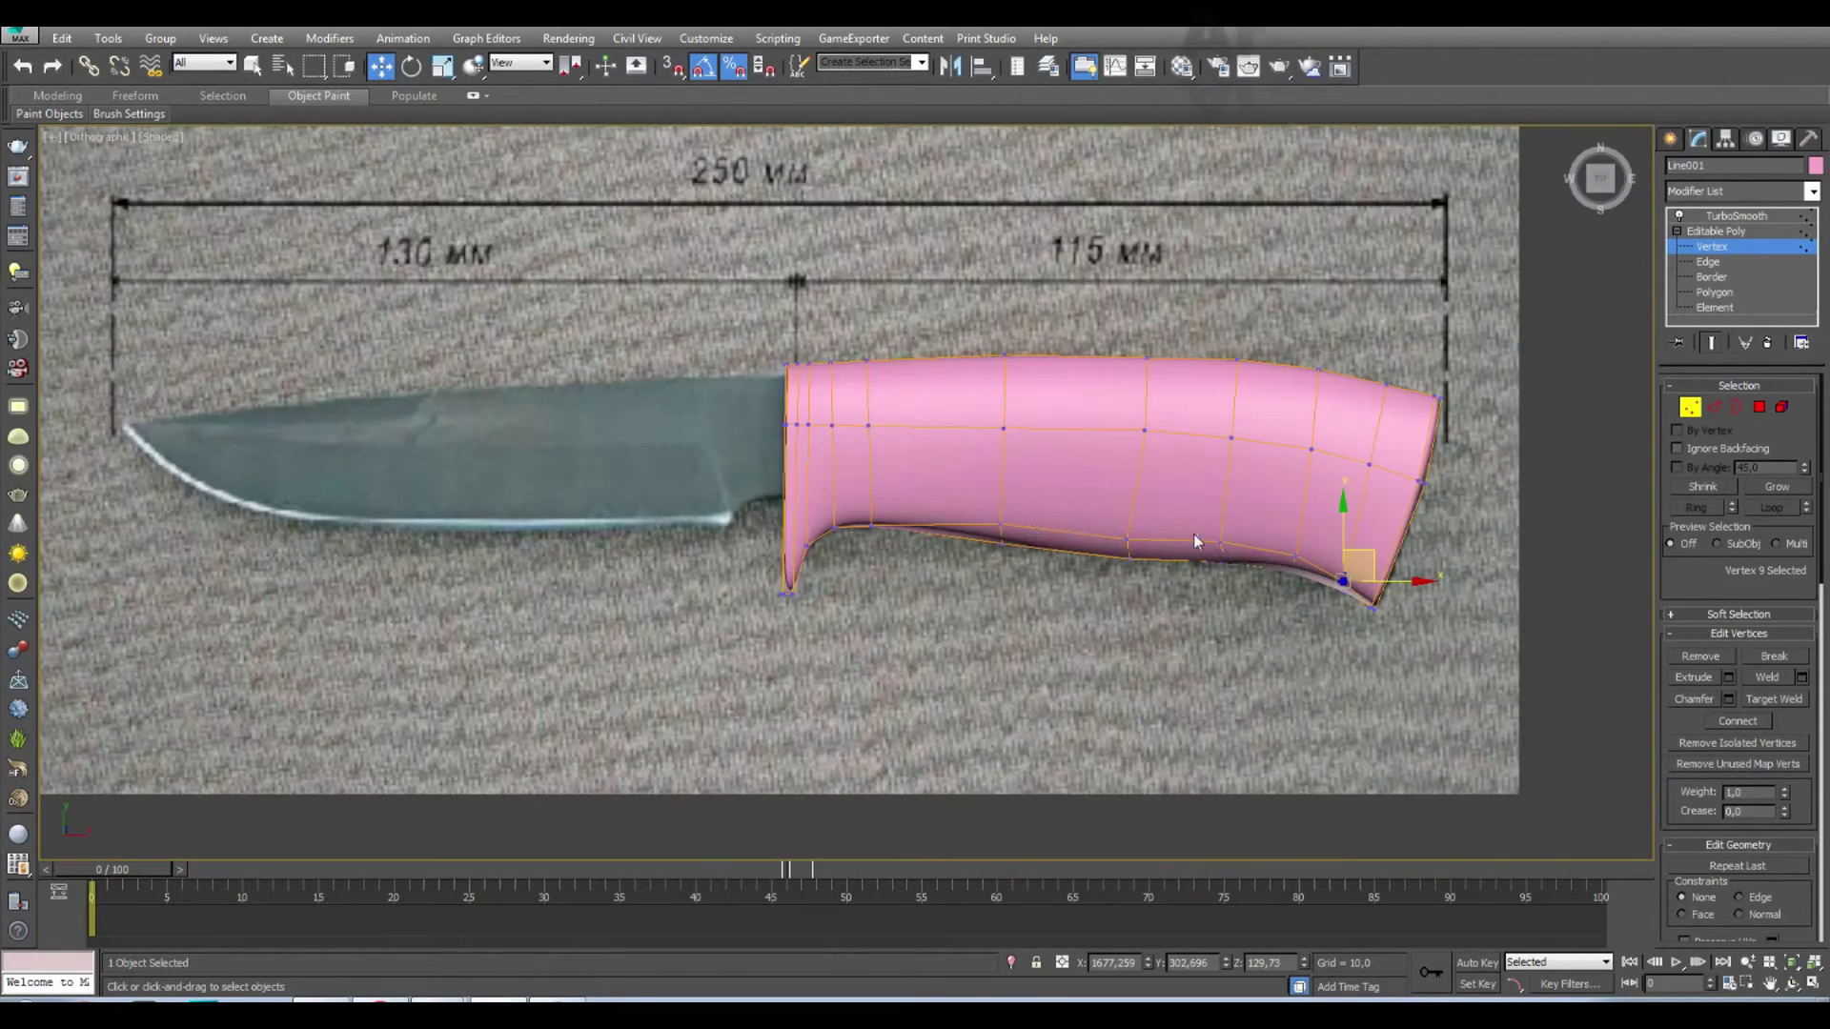
scroll(980, 520, up, 4)
middle_drag(980, 513, 1106, 559)
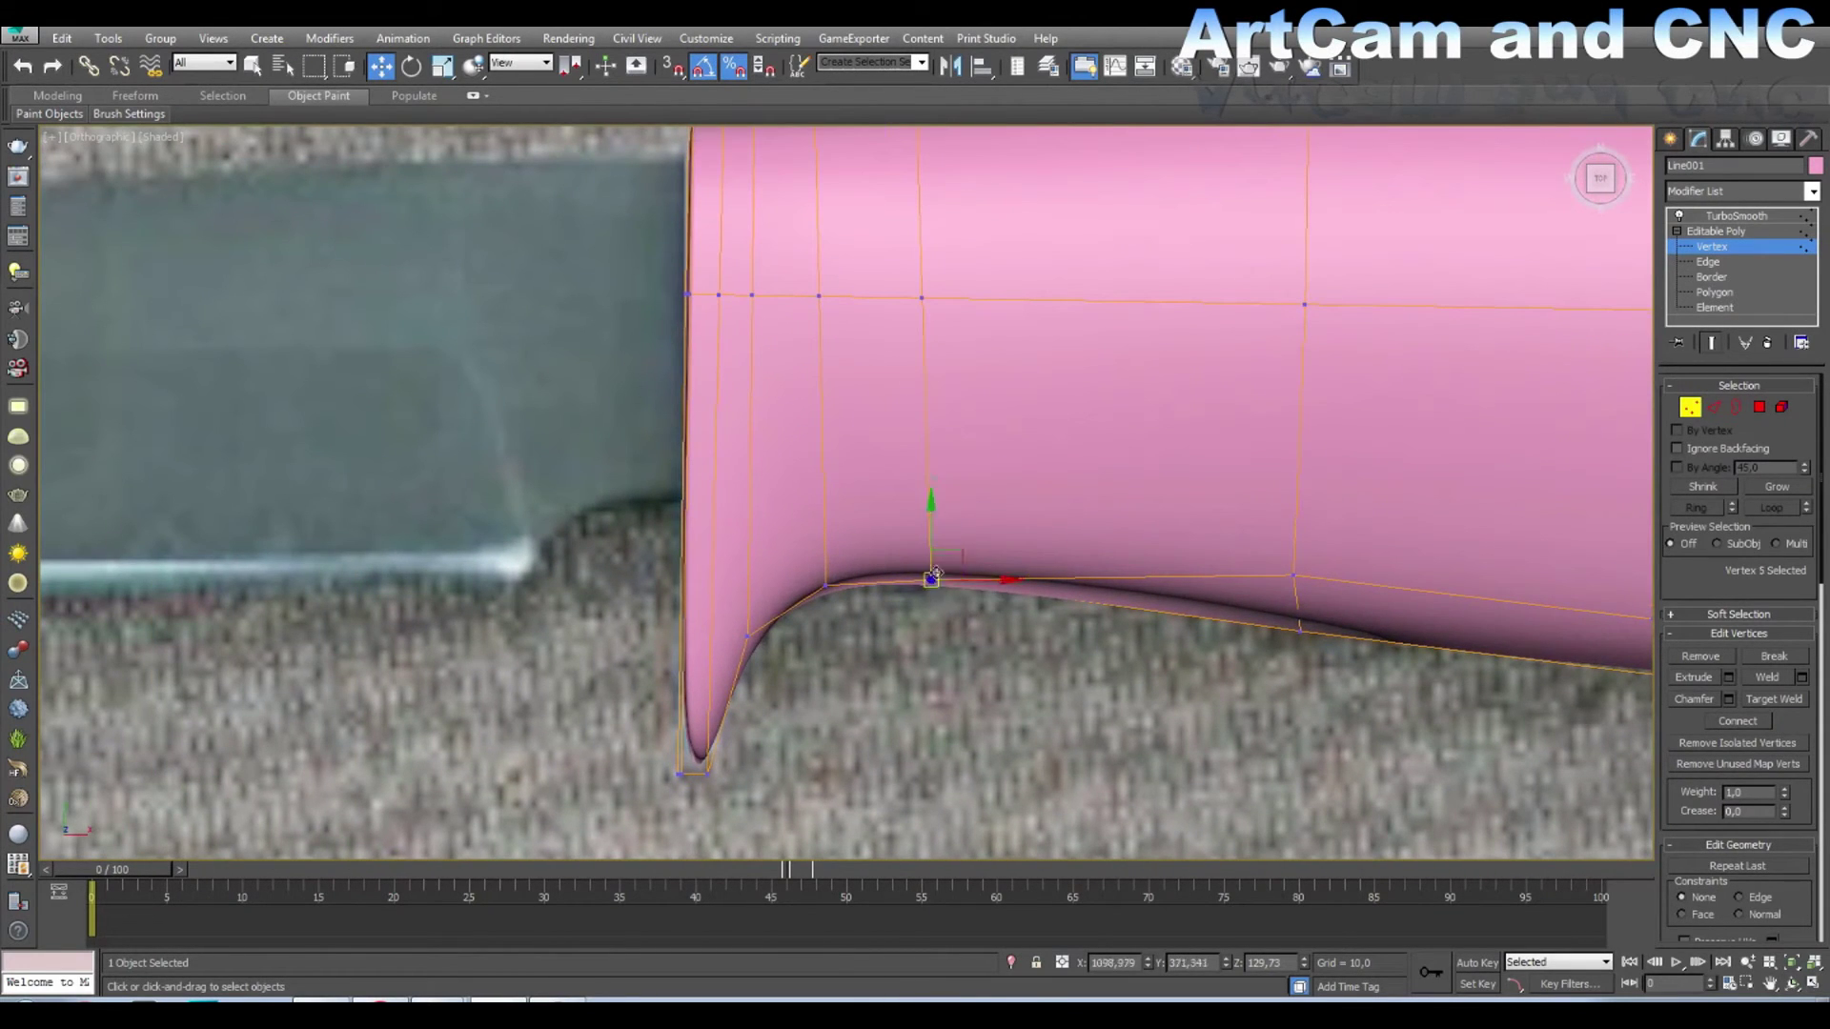
drag(955, 542, 935, 509)
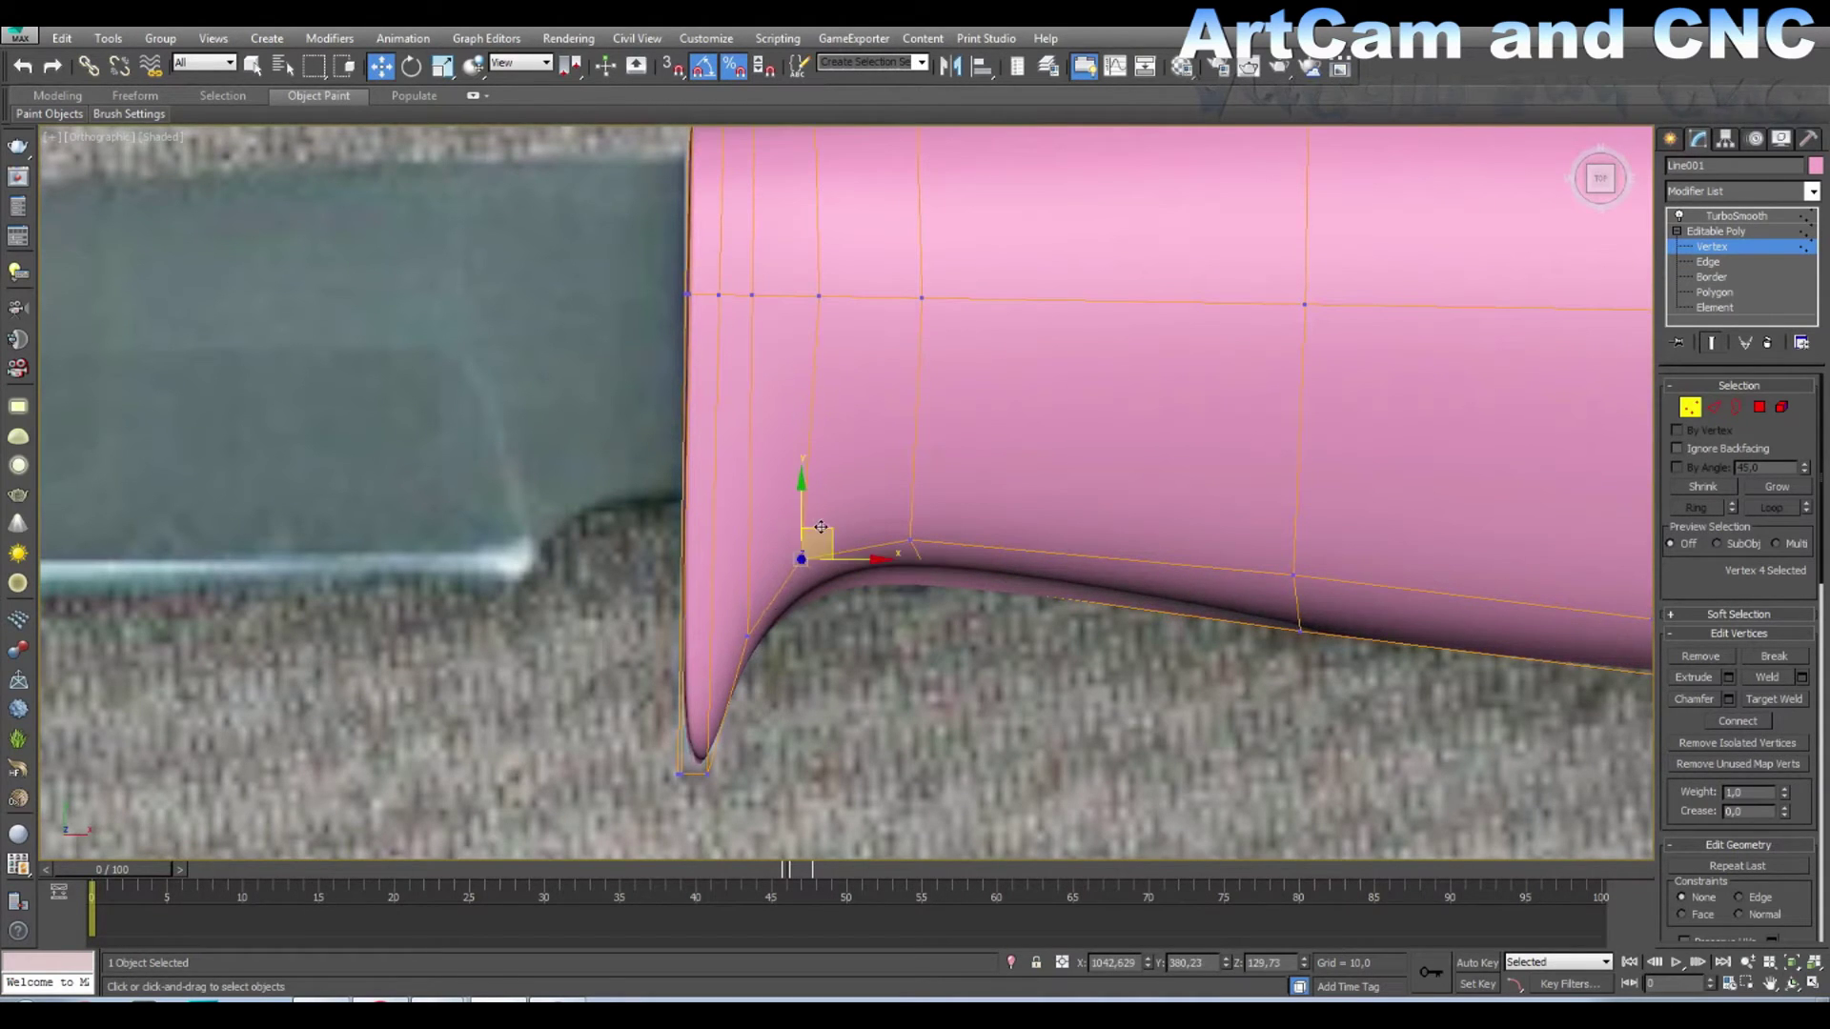
Step: View the guard tip straight from the top and switch to Edge sub-object editing
middle_drag(753, 641, 879, 628)
scroll(872, 648, up, 3)
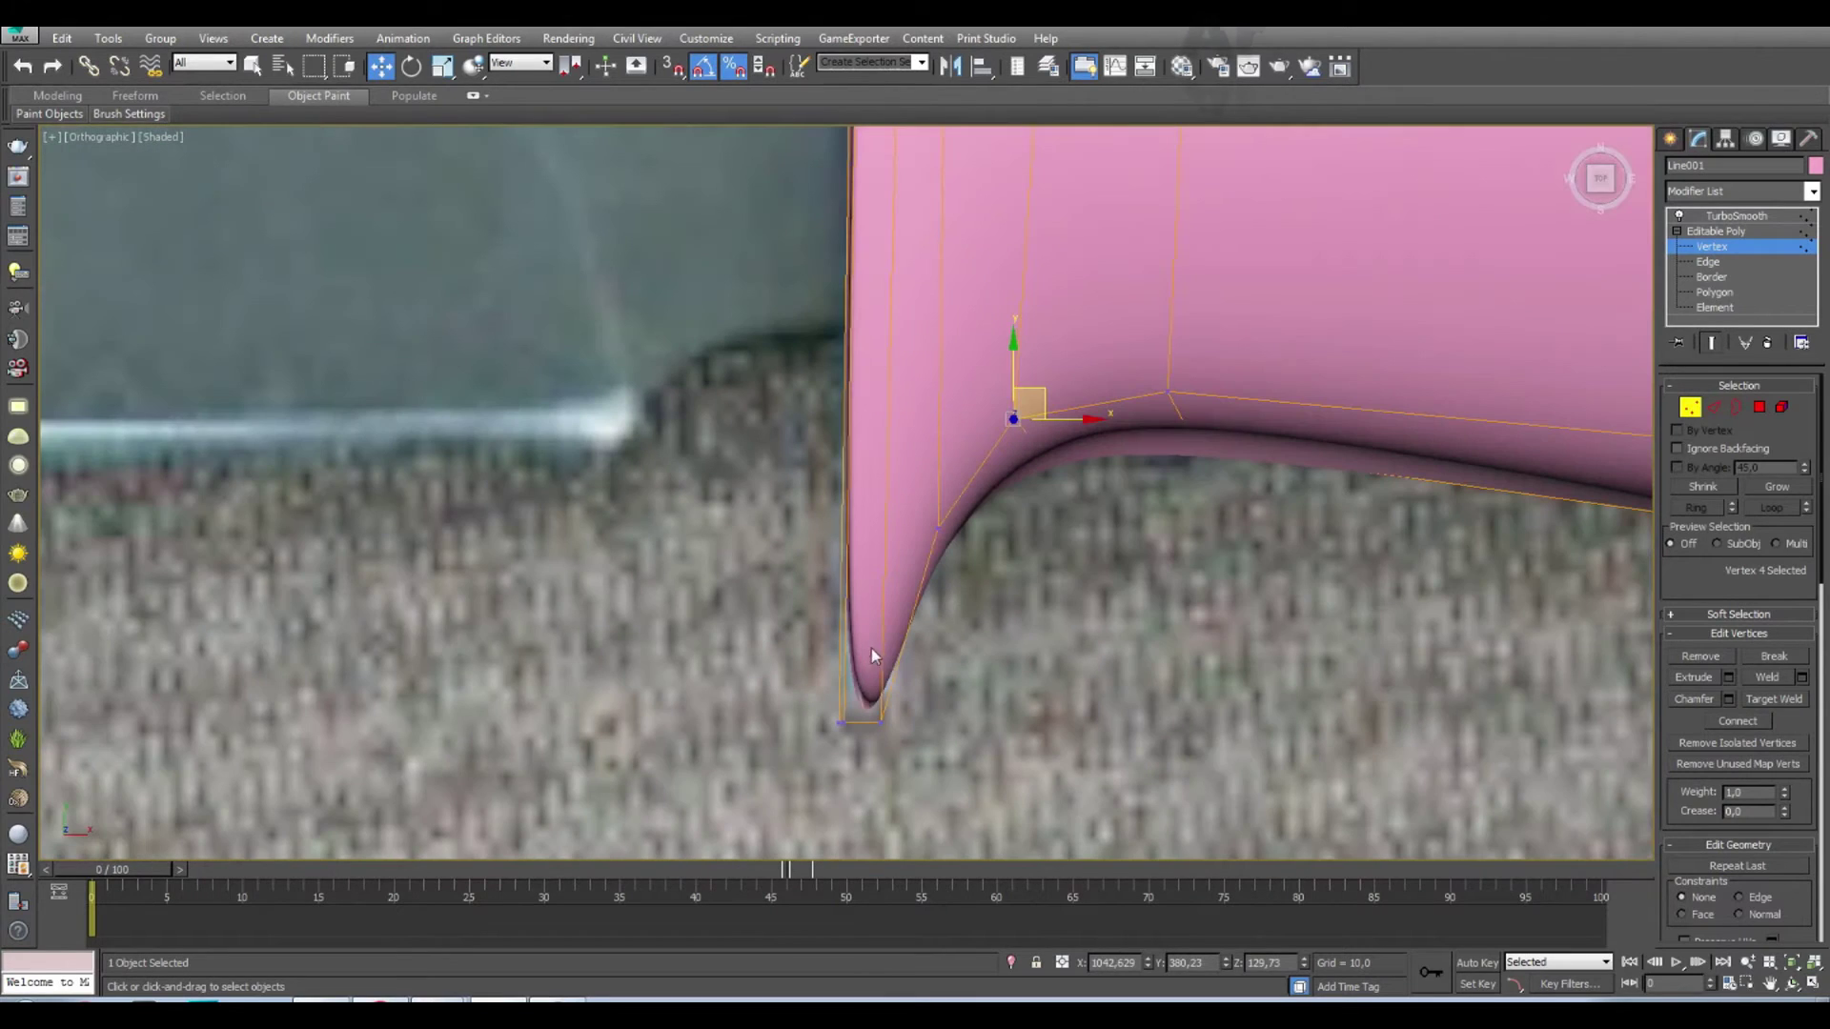
alt+middle_drag(1495, 355, 1411, 315)
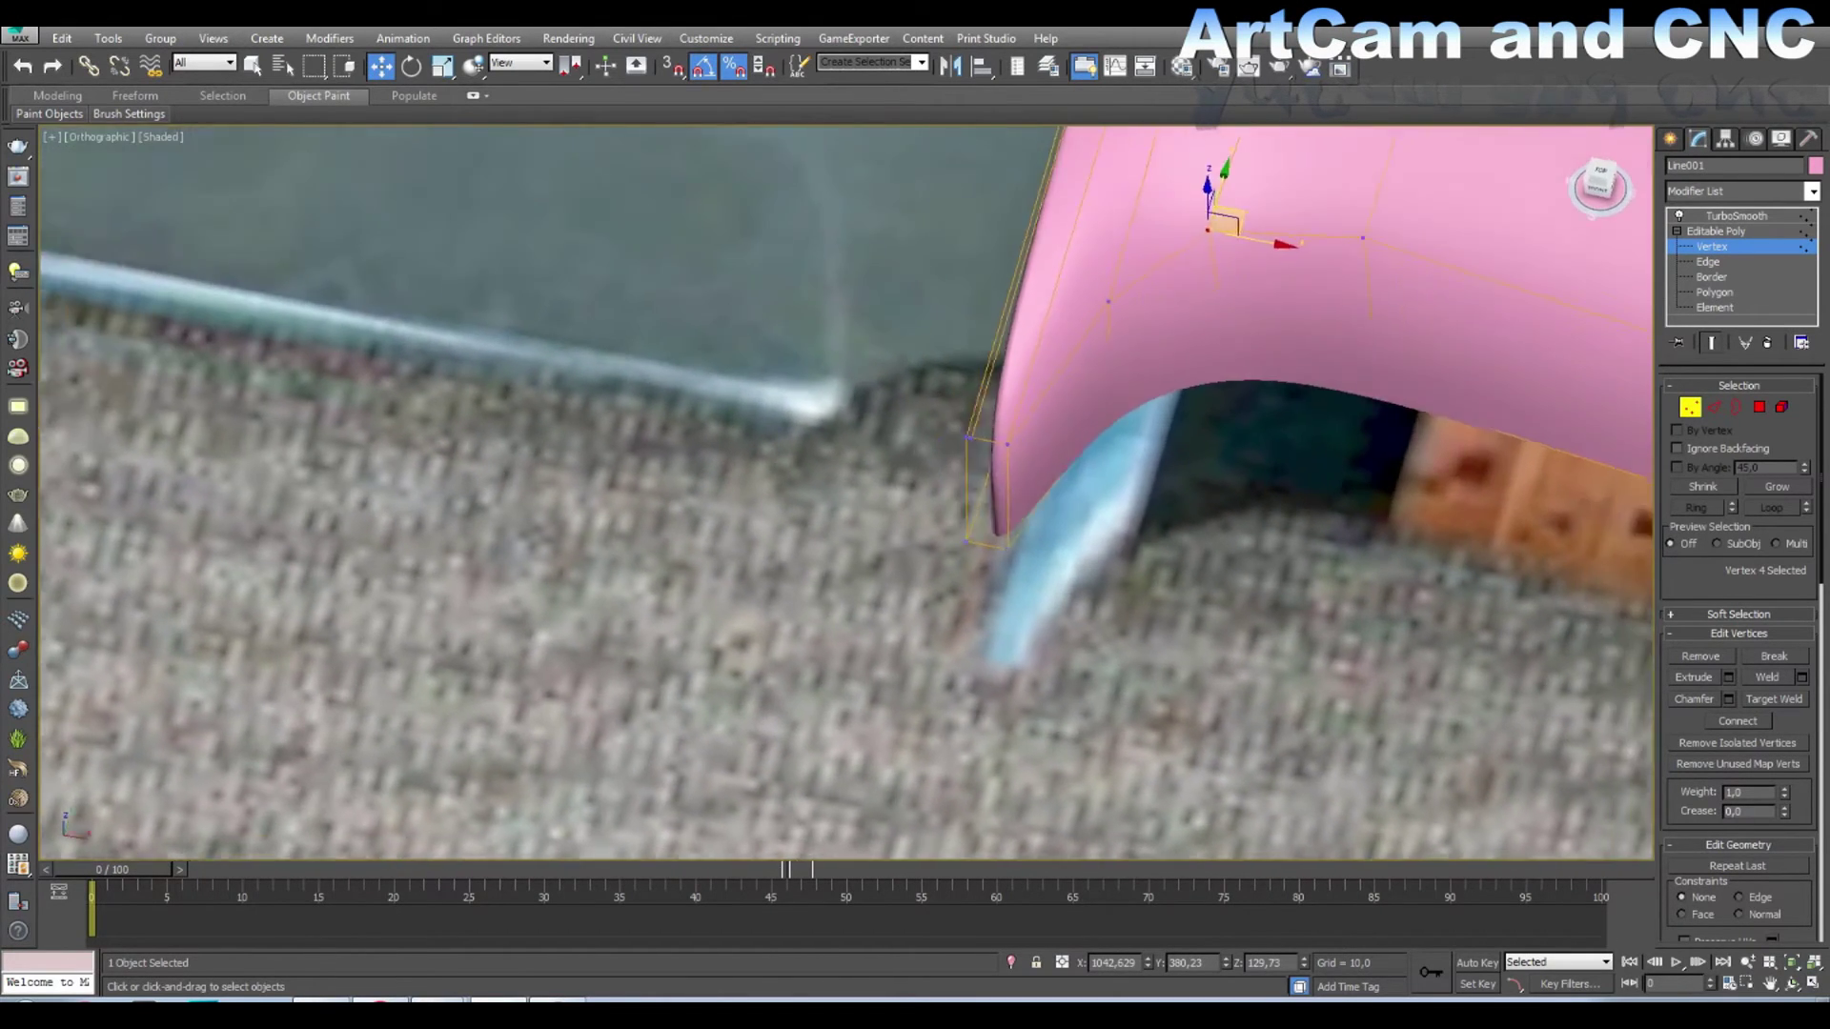
key(shift+z)
click(1601, 180)
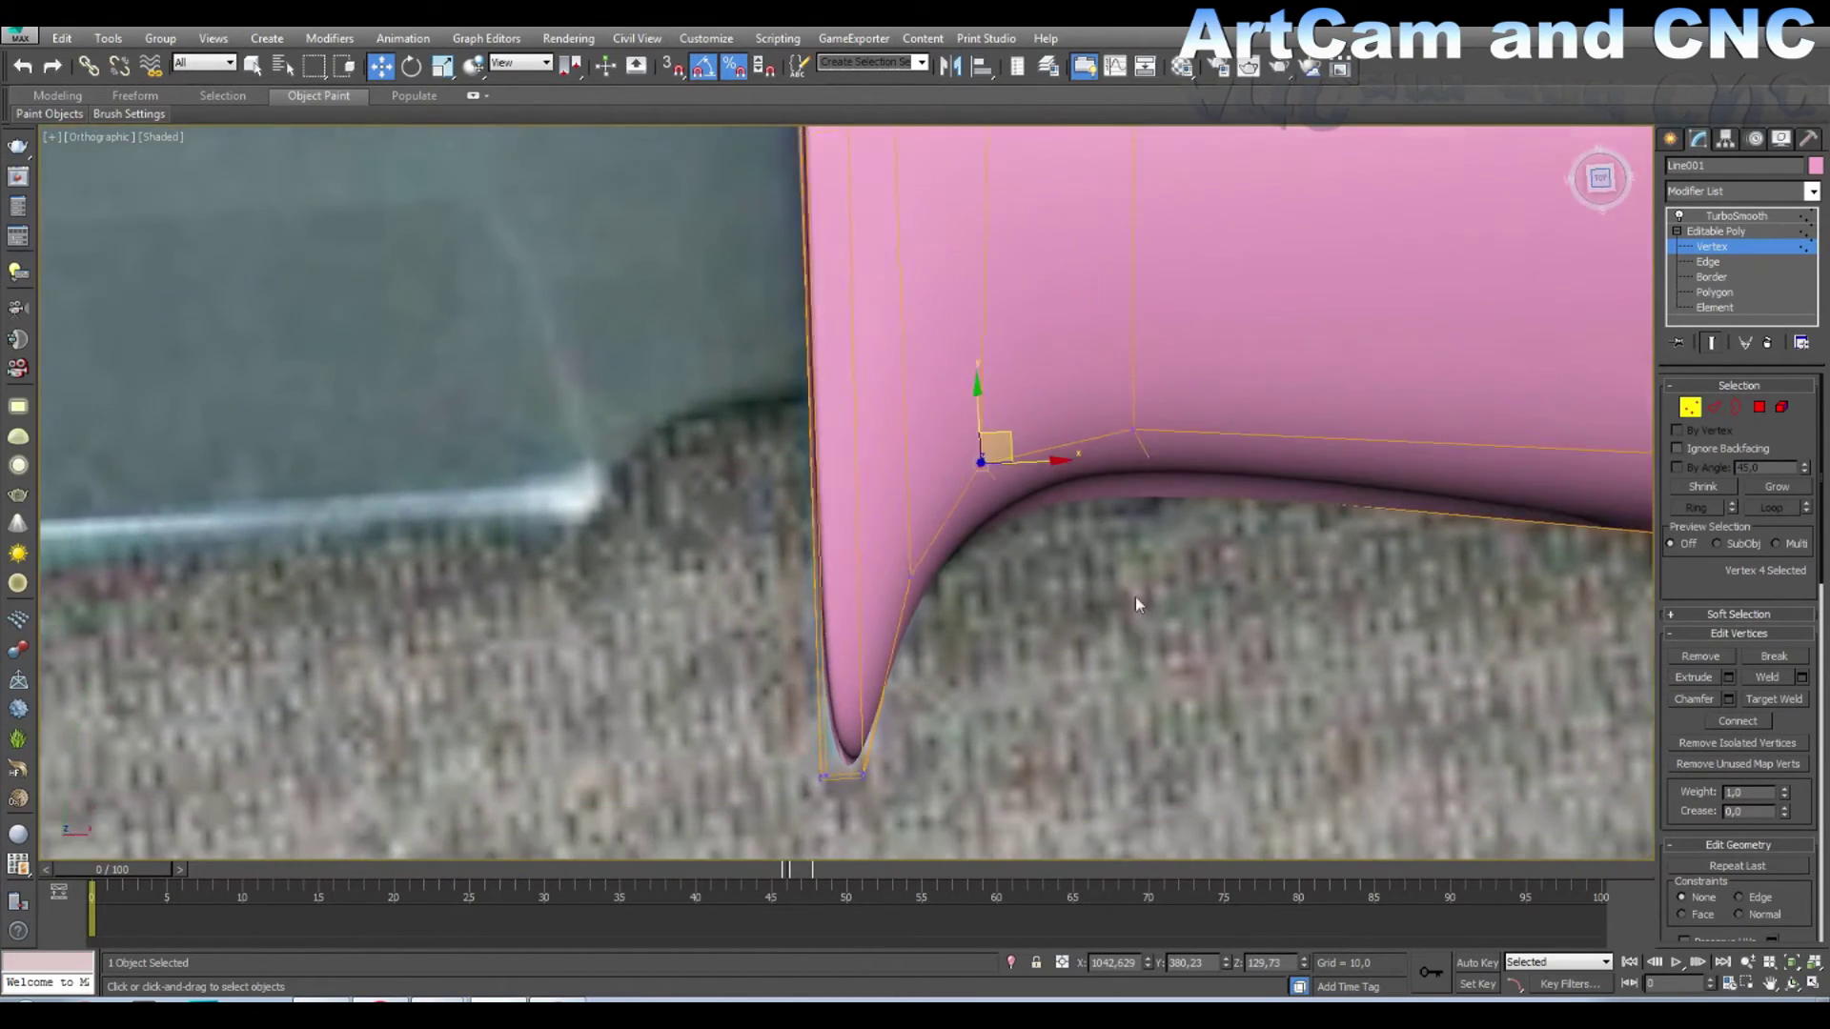
click(1711, 417)
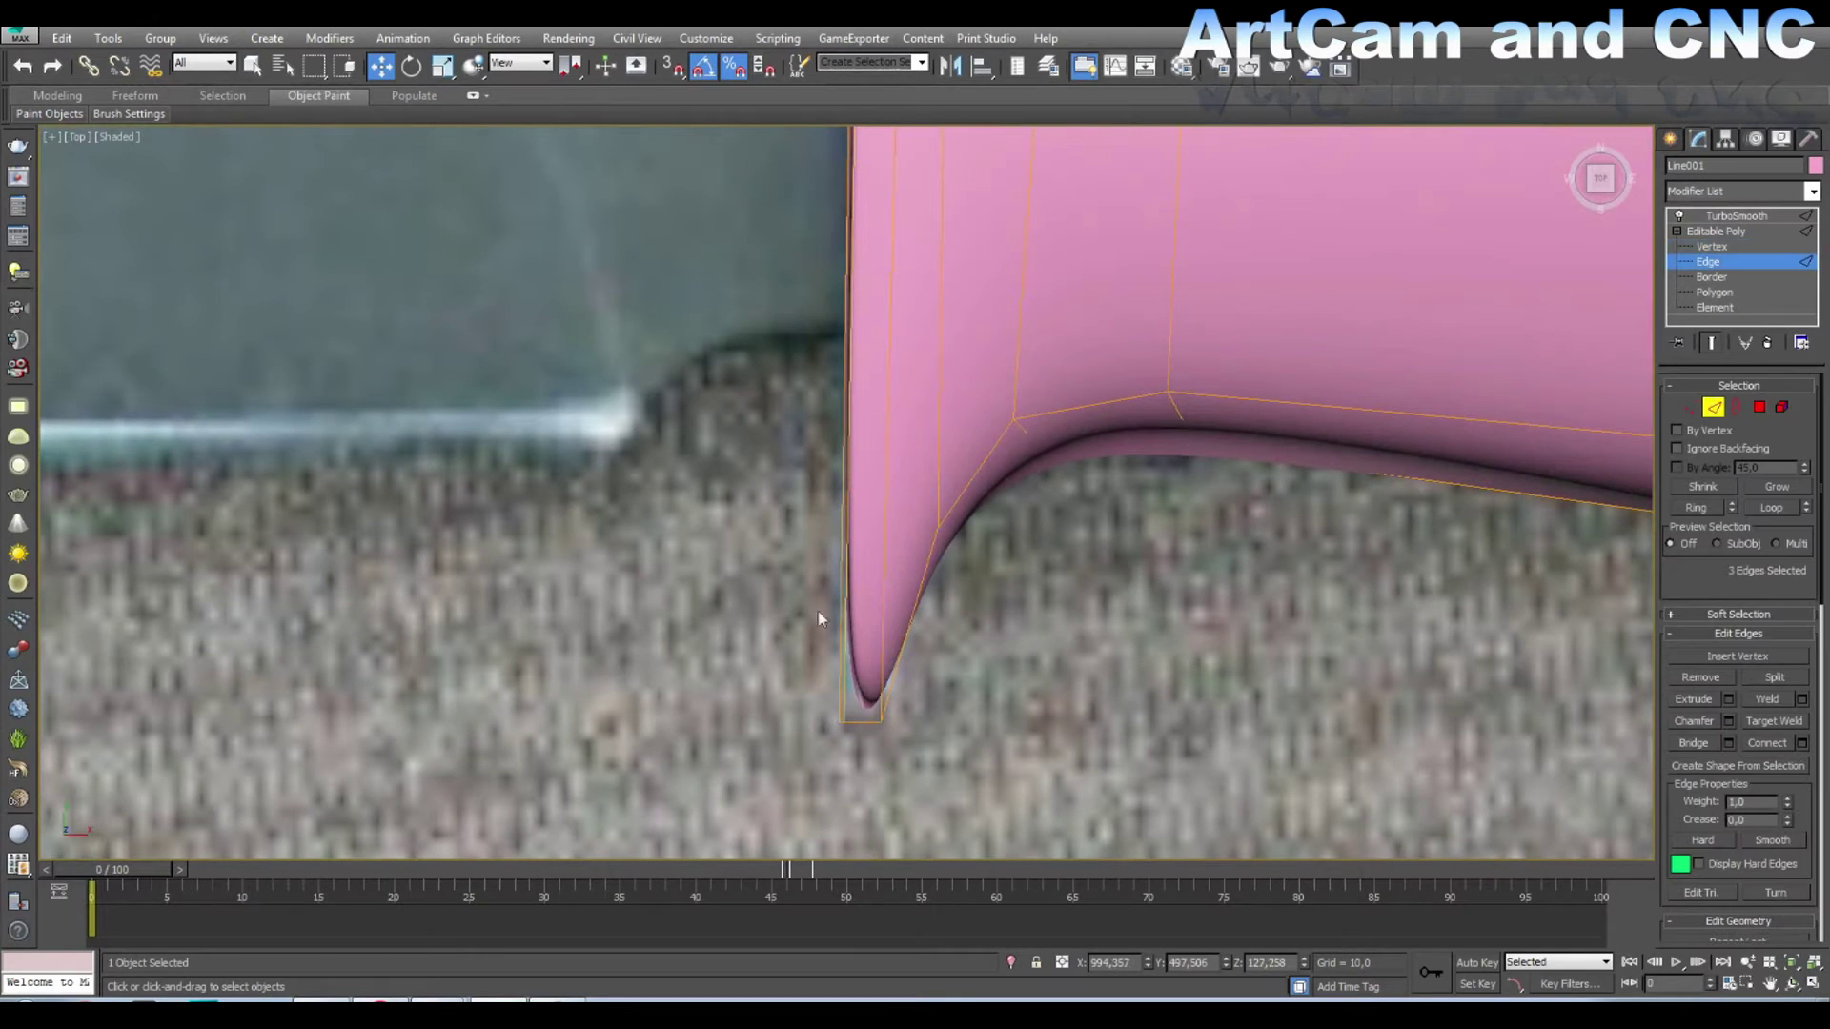
Step: Select the guard-tip edges and move them to reshape the tip, then zoom out to the whole knife
drag(818, 610, 1032, 677)
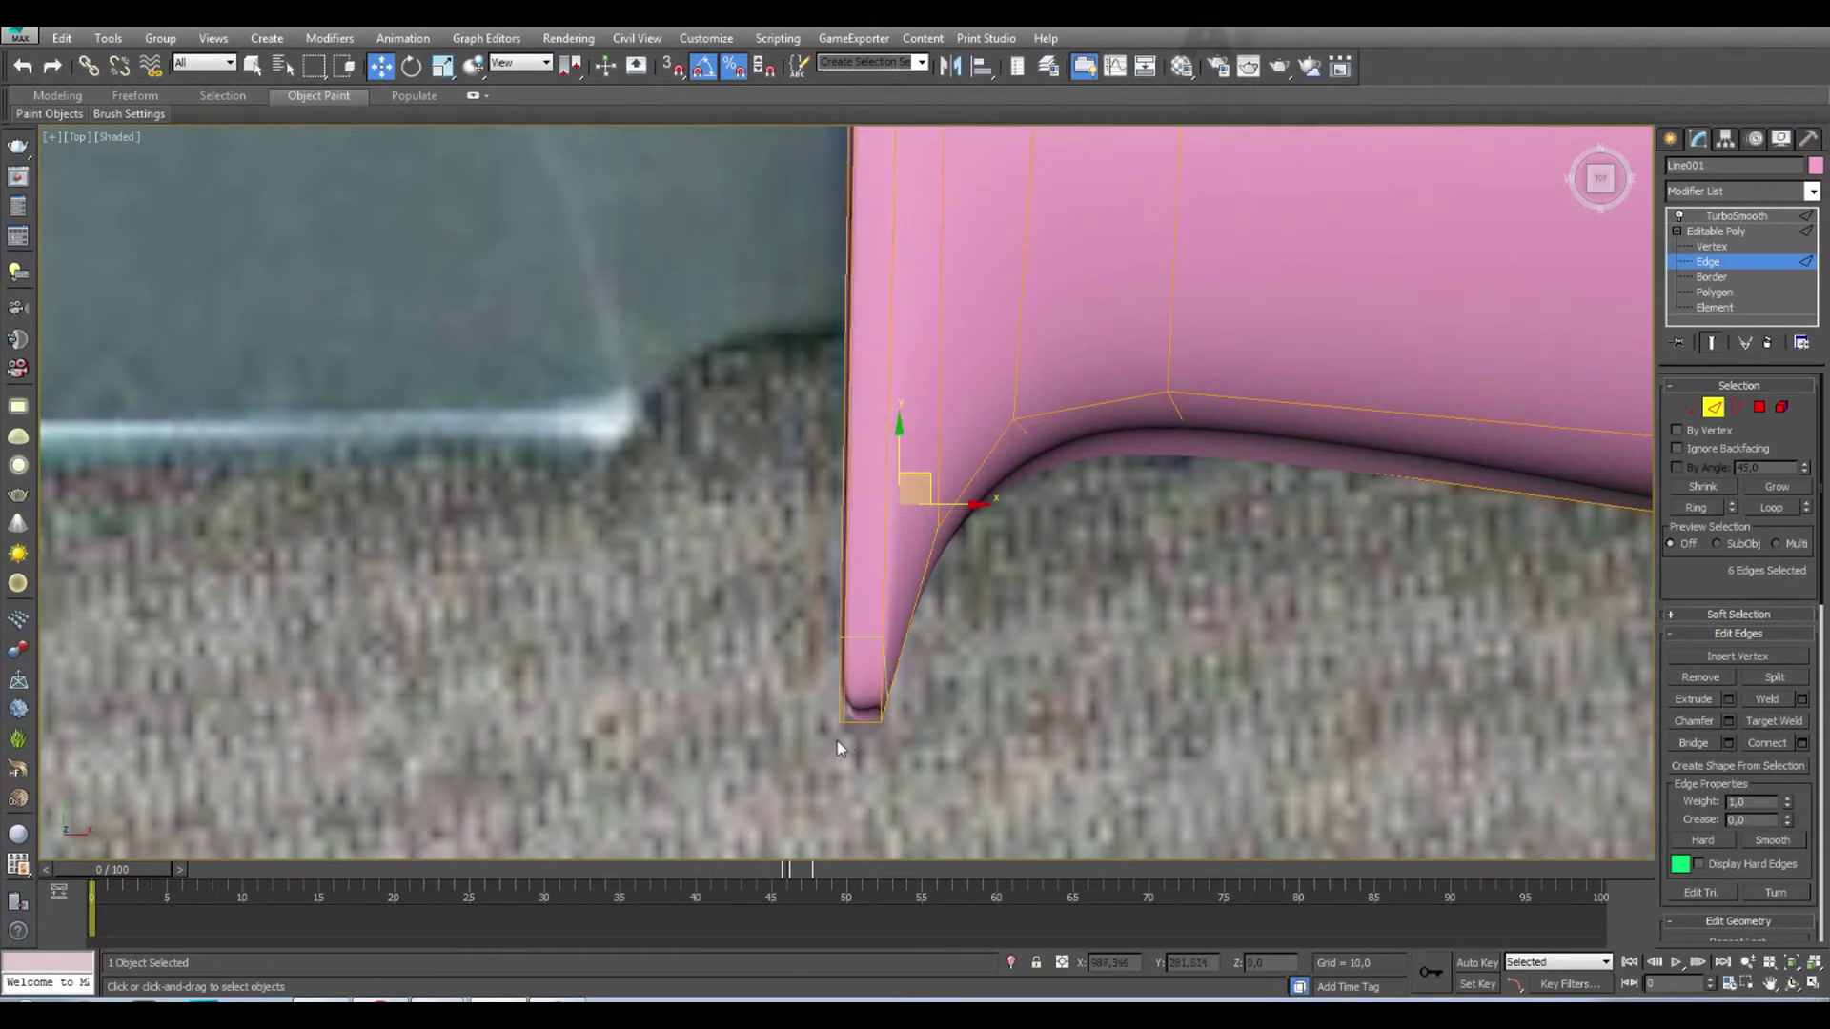
drag(856, 667, 856, 668)
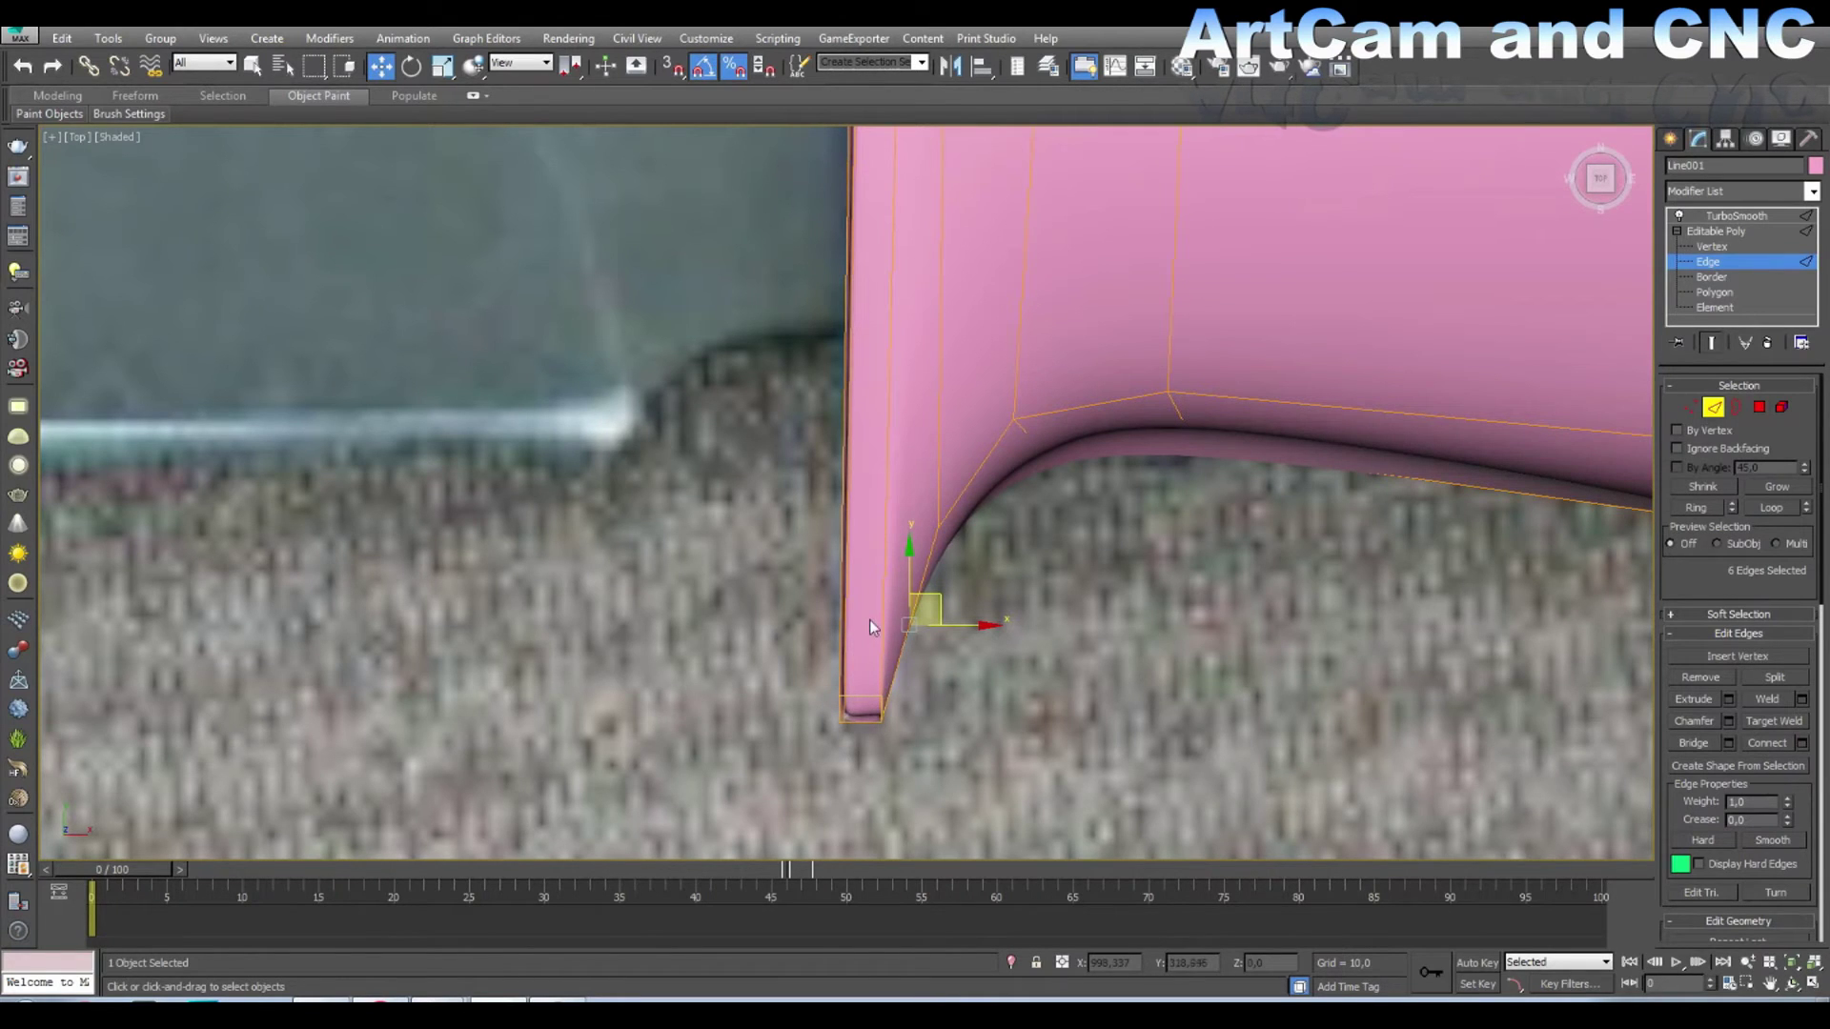
scroll(863, 592, down, 2)
scroll(907, 682, down, 2)
mouse_move(913, 700)
middle_down()
mouse_move(947, 621)
mouse_move(748, 602)
middle_up()
scroll(747, 603, down, 2)
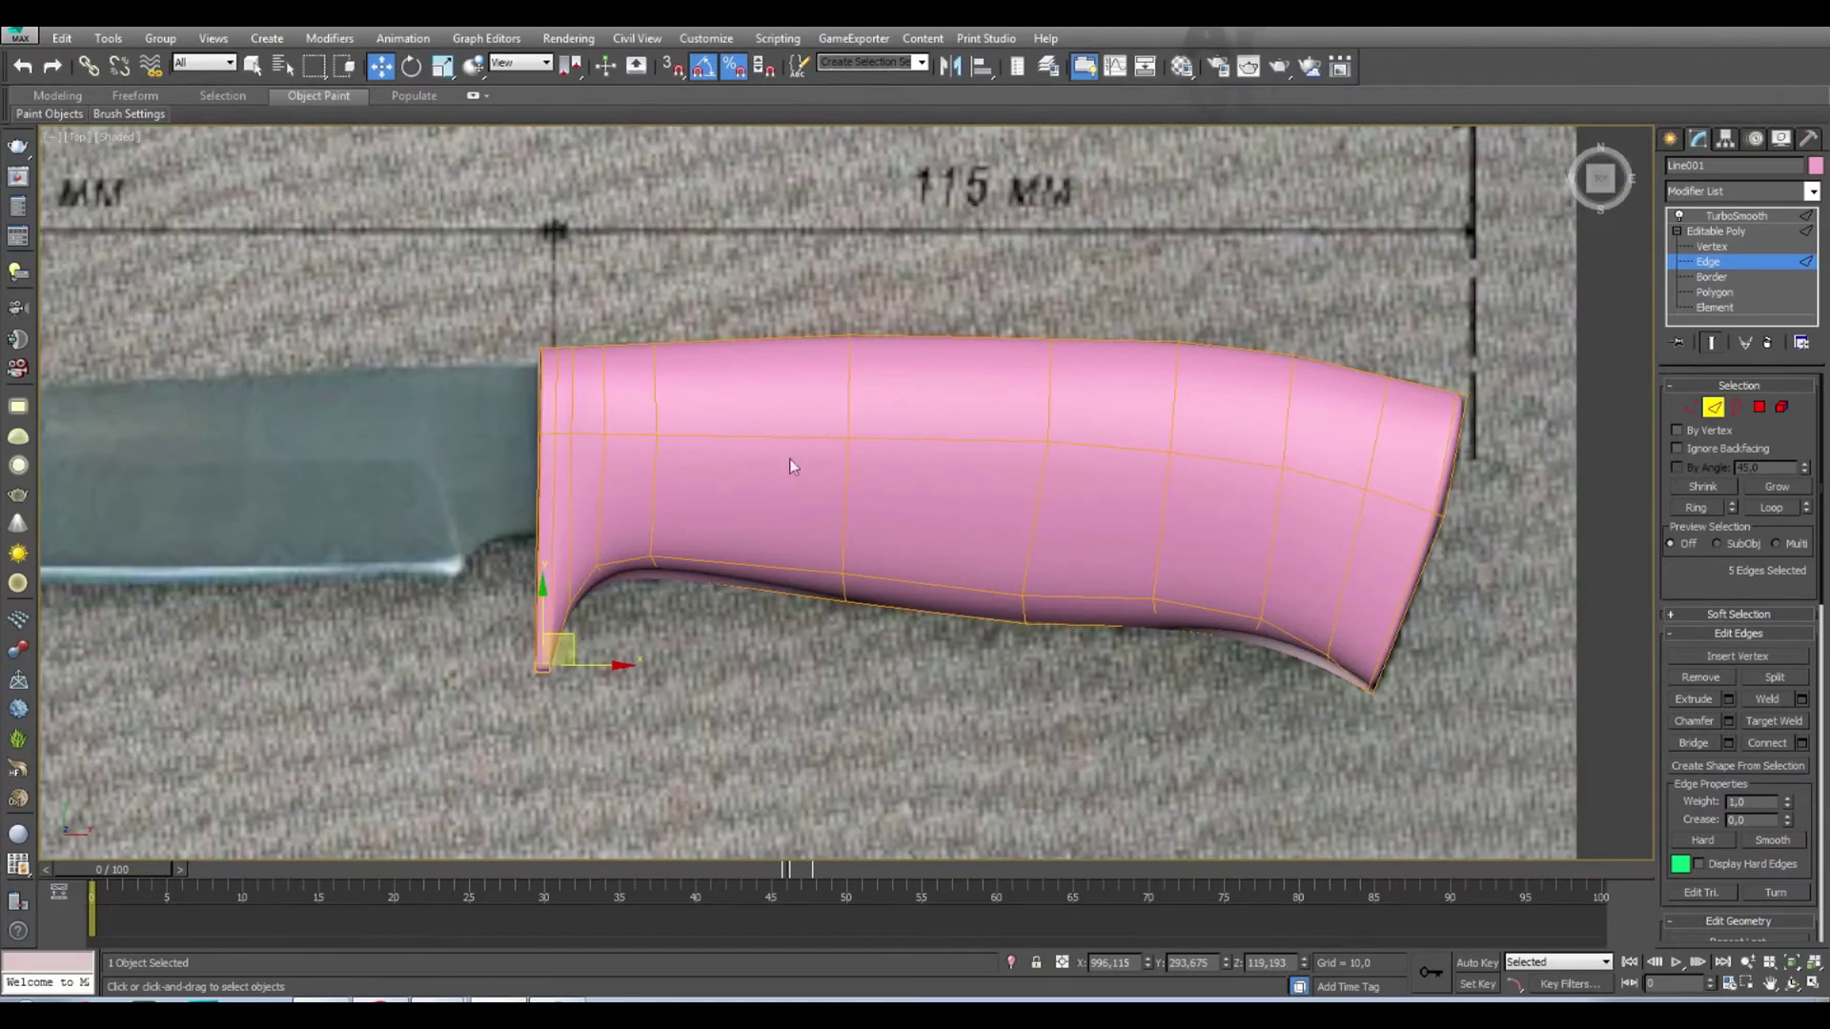
middle_drag(790, 490, 654, 462)
scroll(654, 462, down, 2)
Step: Switch to Create > Shapes, clear the handle selection, and tilt the view to see its depth
click(1668, 141)
click(1426, 363)
mouse_move(837, 665)
alt+middle_down()
mouse_move(817, 656)
mouse_move(837, 560)
mouse_move(744, 429)
mouse_move(143, 474)
mouse_move(124, 570)
mouse_move(739, 560)
mouse_move(829, 441)
mouse_move(823, 468)
mouse_move(1018, 515)
alt+middle_up()
Step: Orbit around the handle and snap back to the flat top view
scroll(829, 408, up, 5)
scroll(809, 437, down, 4)
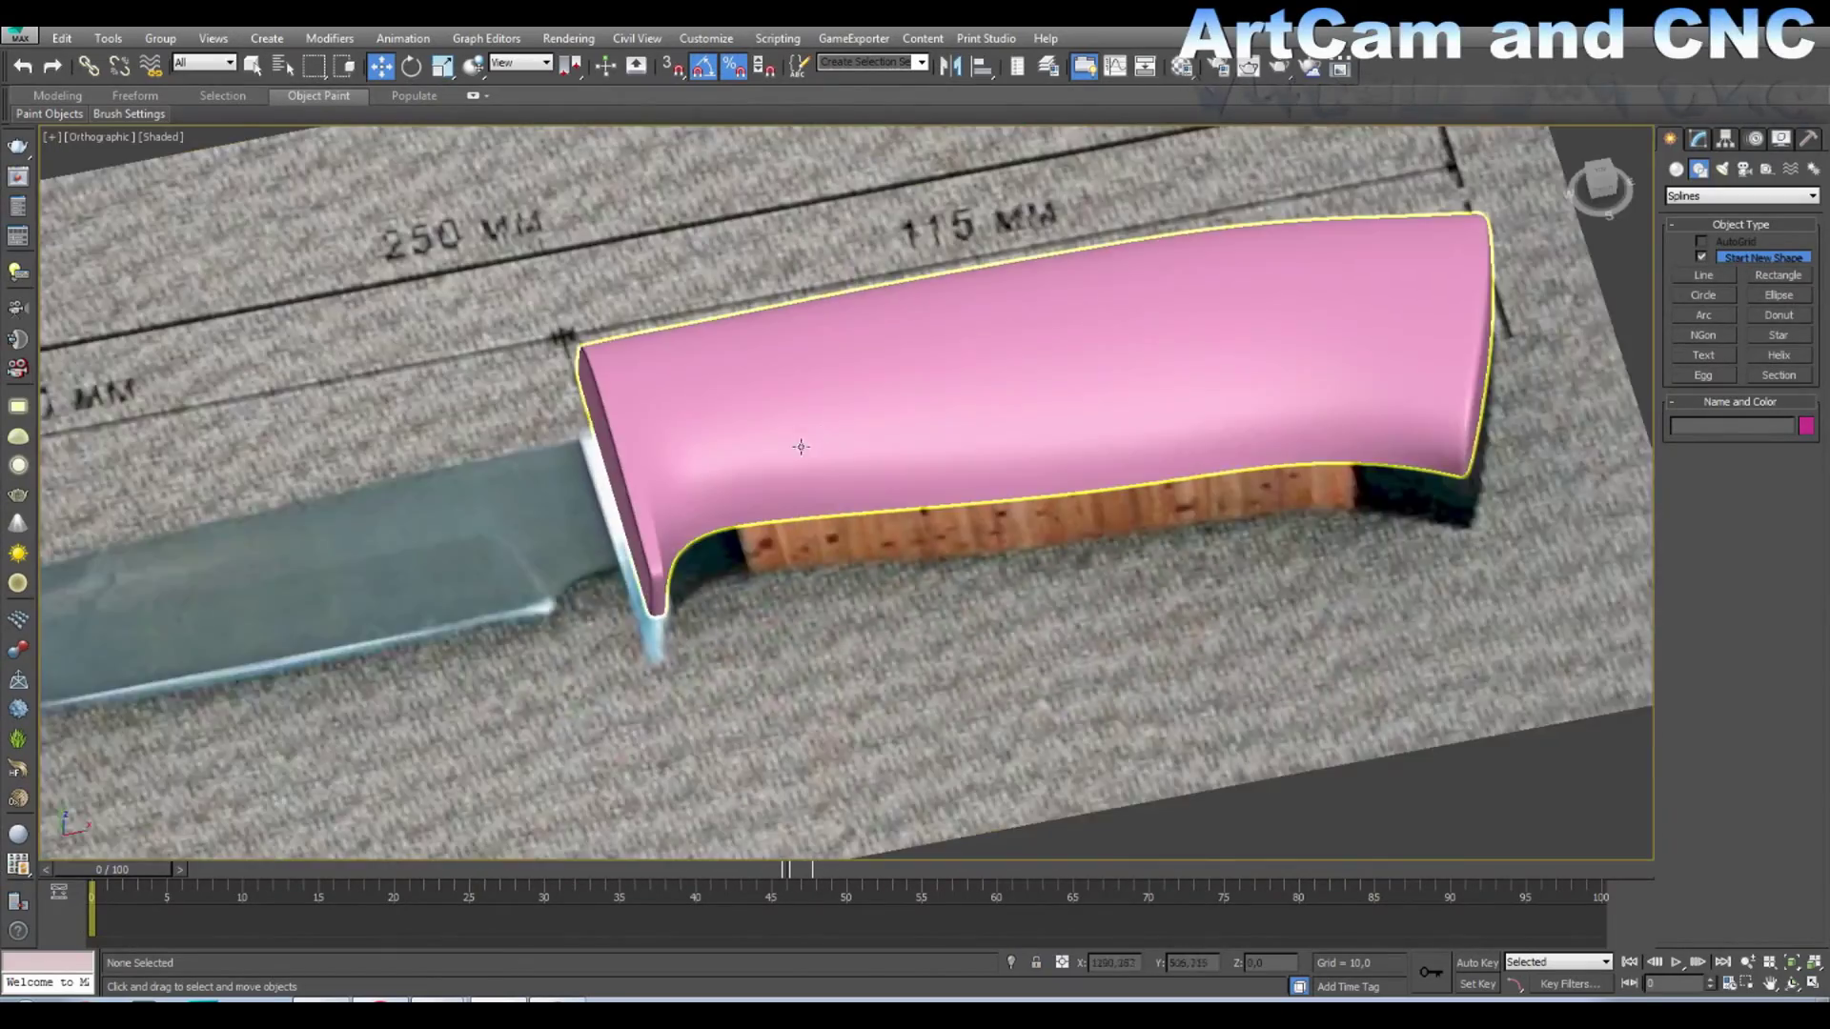
middle_drag(809, 437, 713, 515)
scroll(735, 523, down, 2)
scroll(762, 534, down, 2)
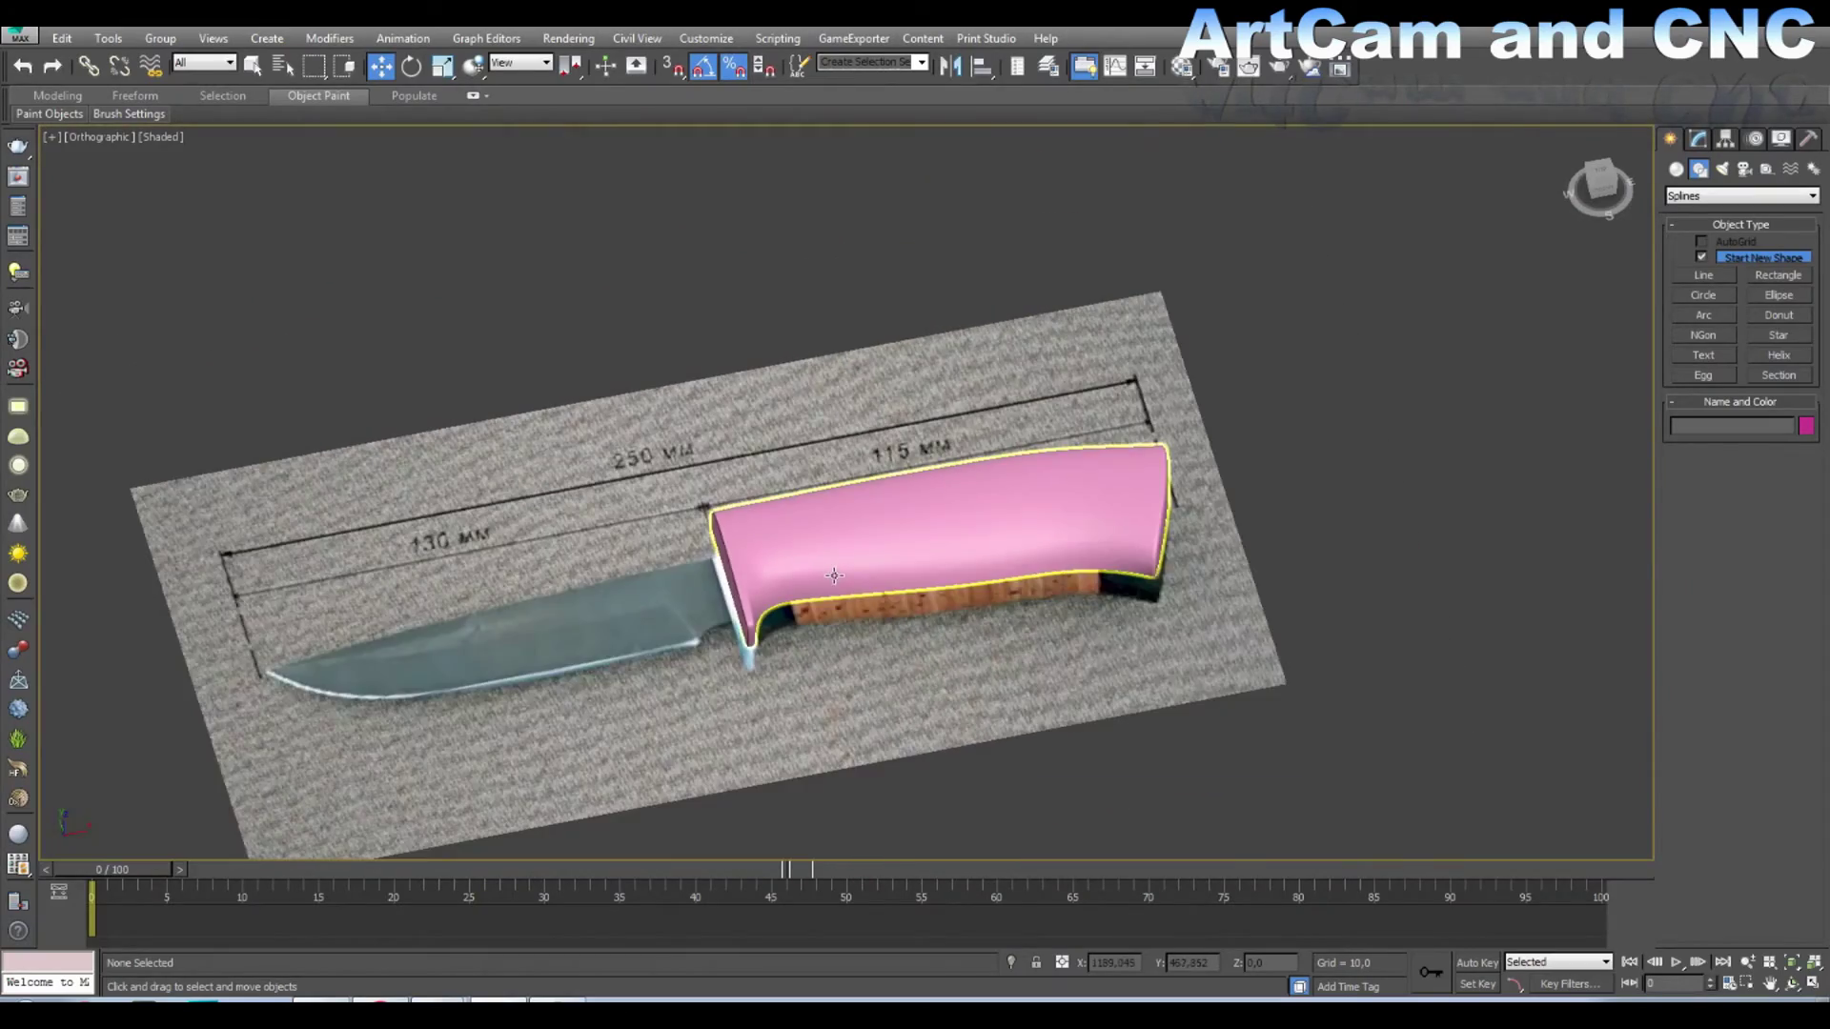
scroll(903, 575, up, 5)
alt+middle_drag(1107, 500, 1108, 500)
key(t)
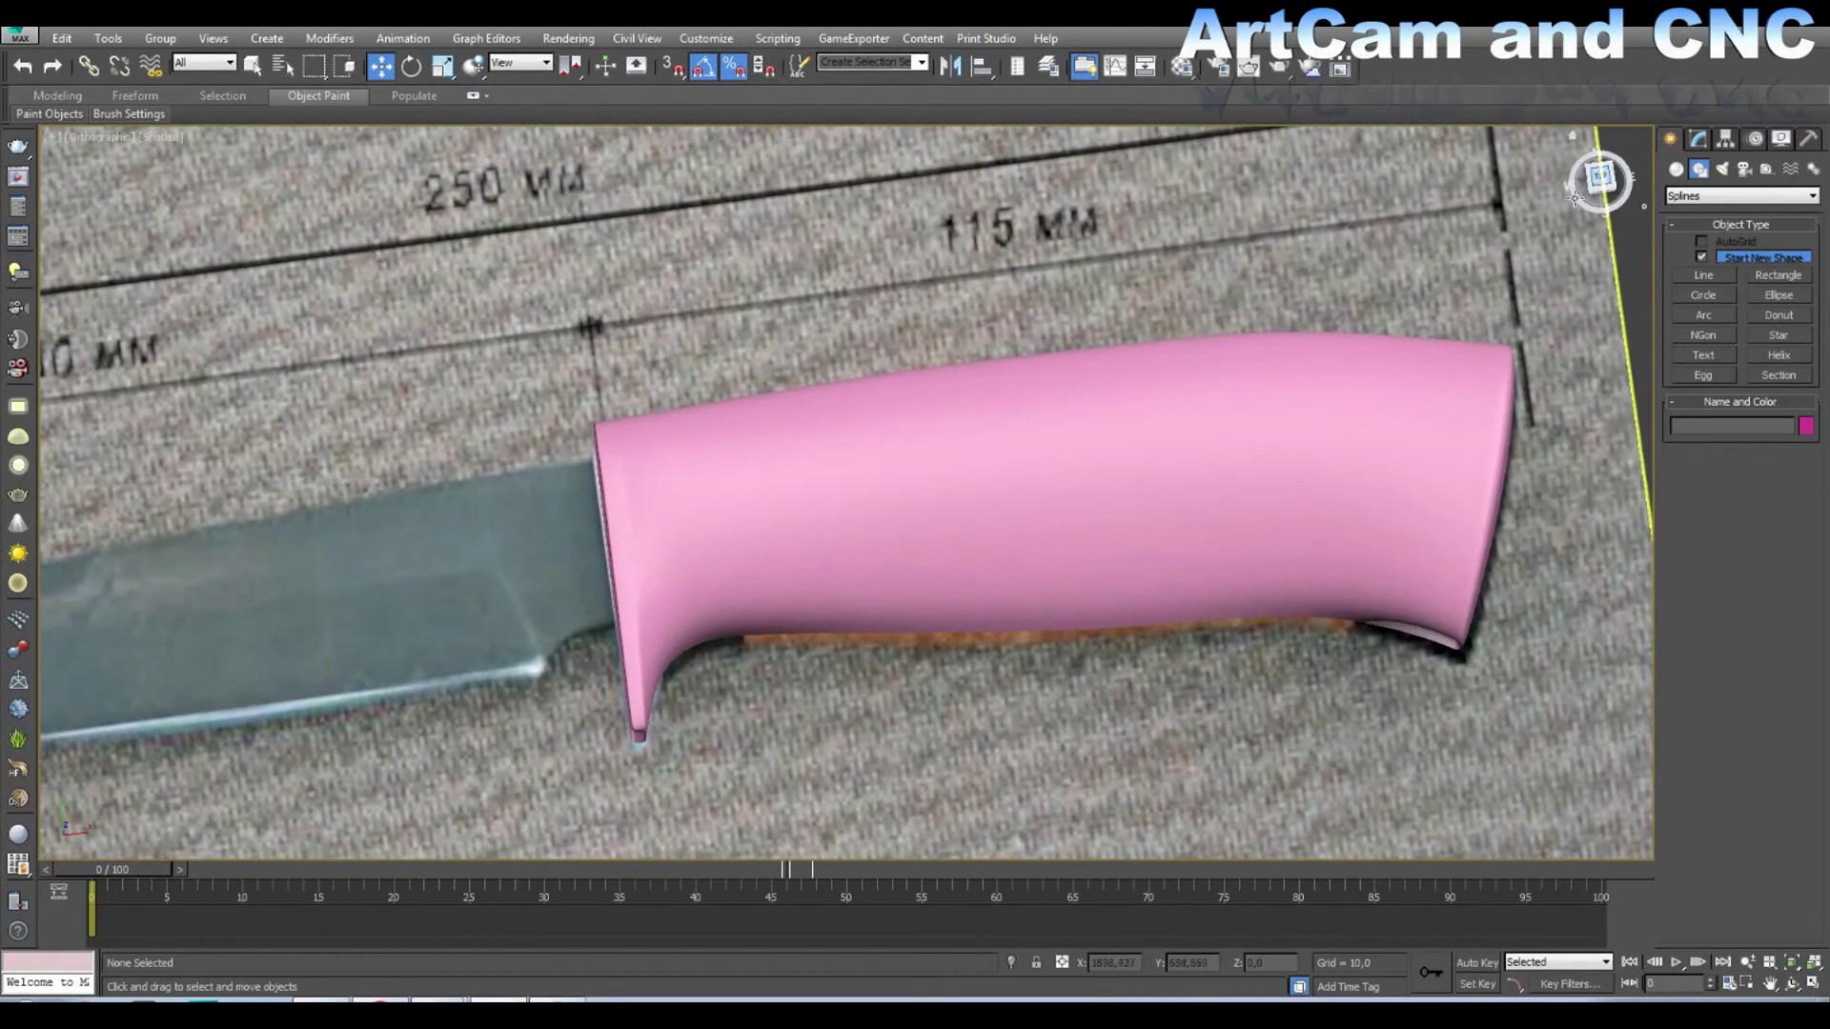
key(t)
Step: Select the pink handle and slide it off the reference photo to the right
scroll(1045, 510, down, 5)
scroll(878, 518, up, 1)
scroll(858, 520, up, 5)
middle_drag(839, 524, 866, 531)
scroll(867, 531, down, 3)
click(1021, 542)
drag(1007, 494, 1051, 322)
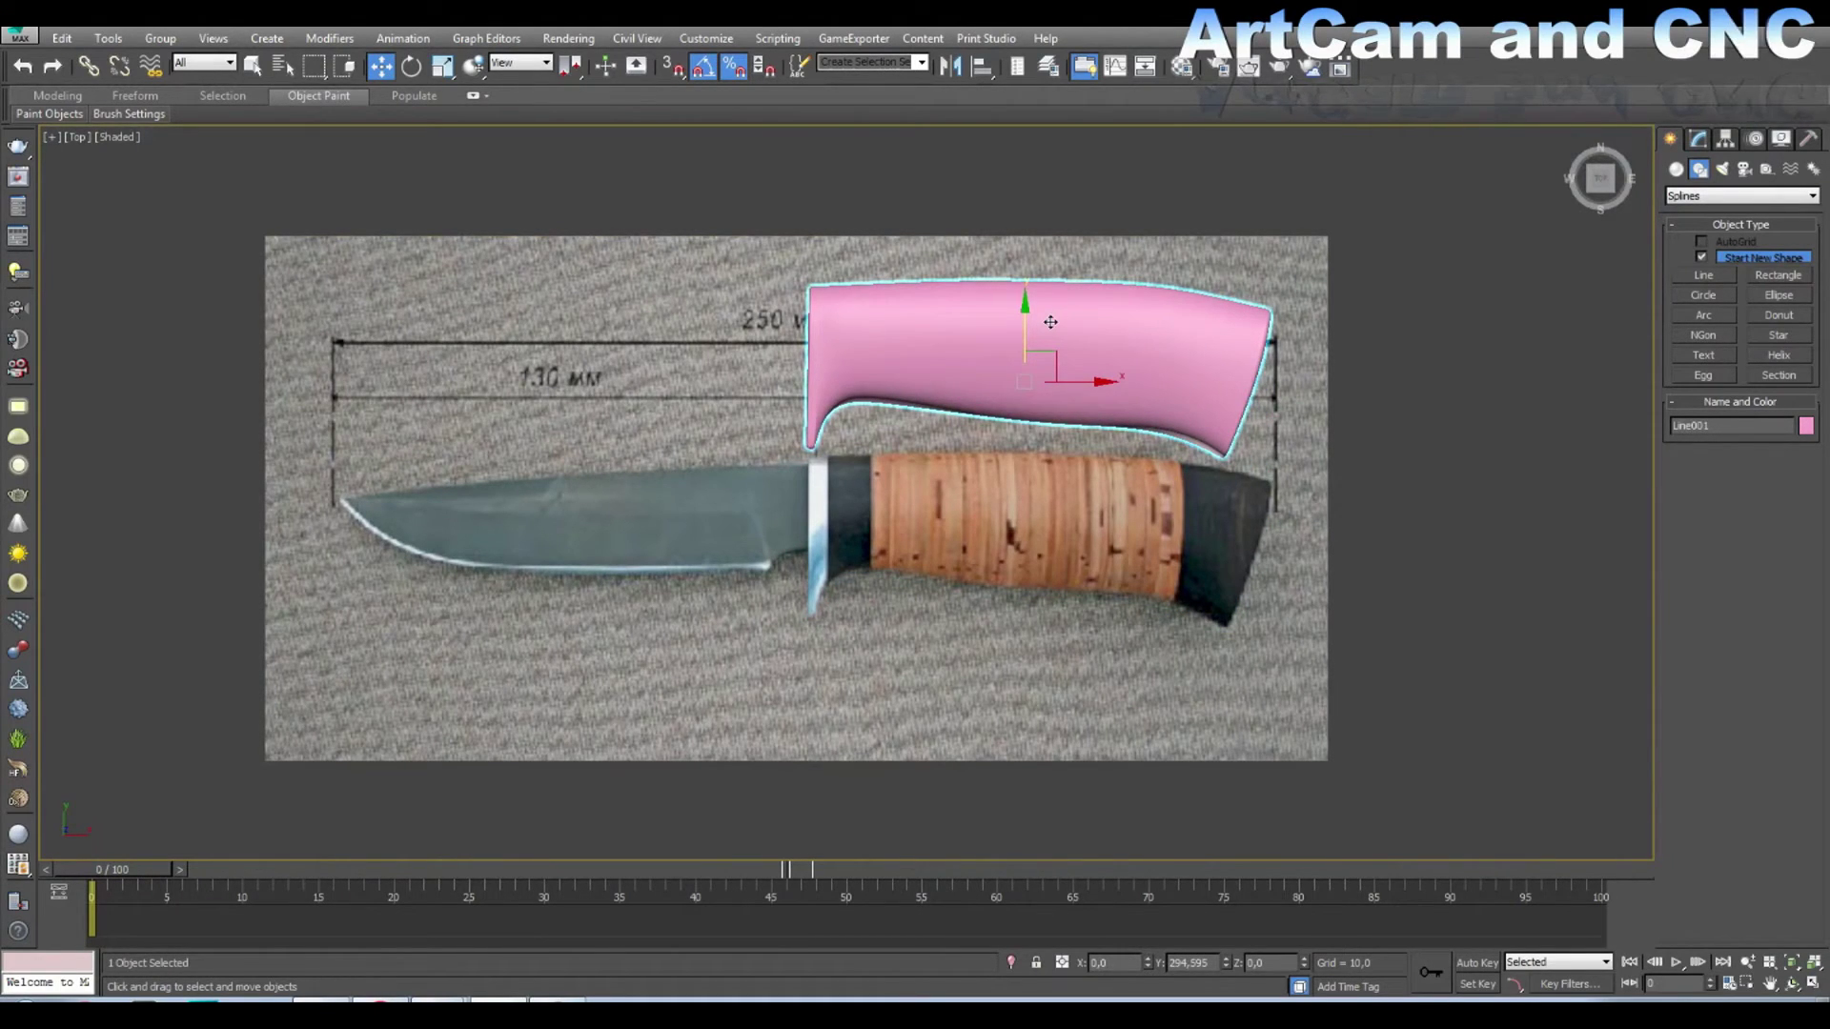
drag(1051, 322, 1026, 496)
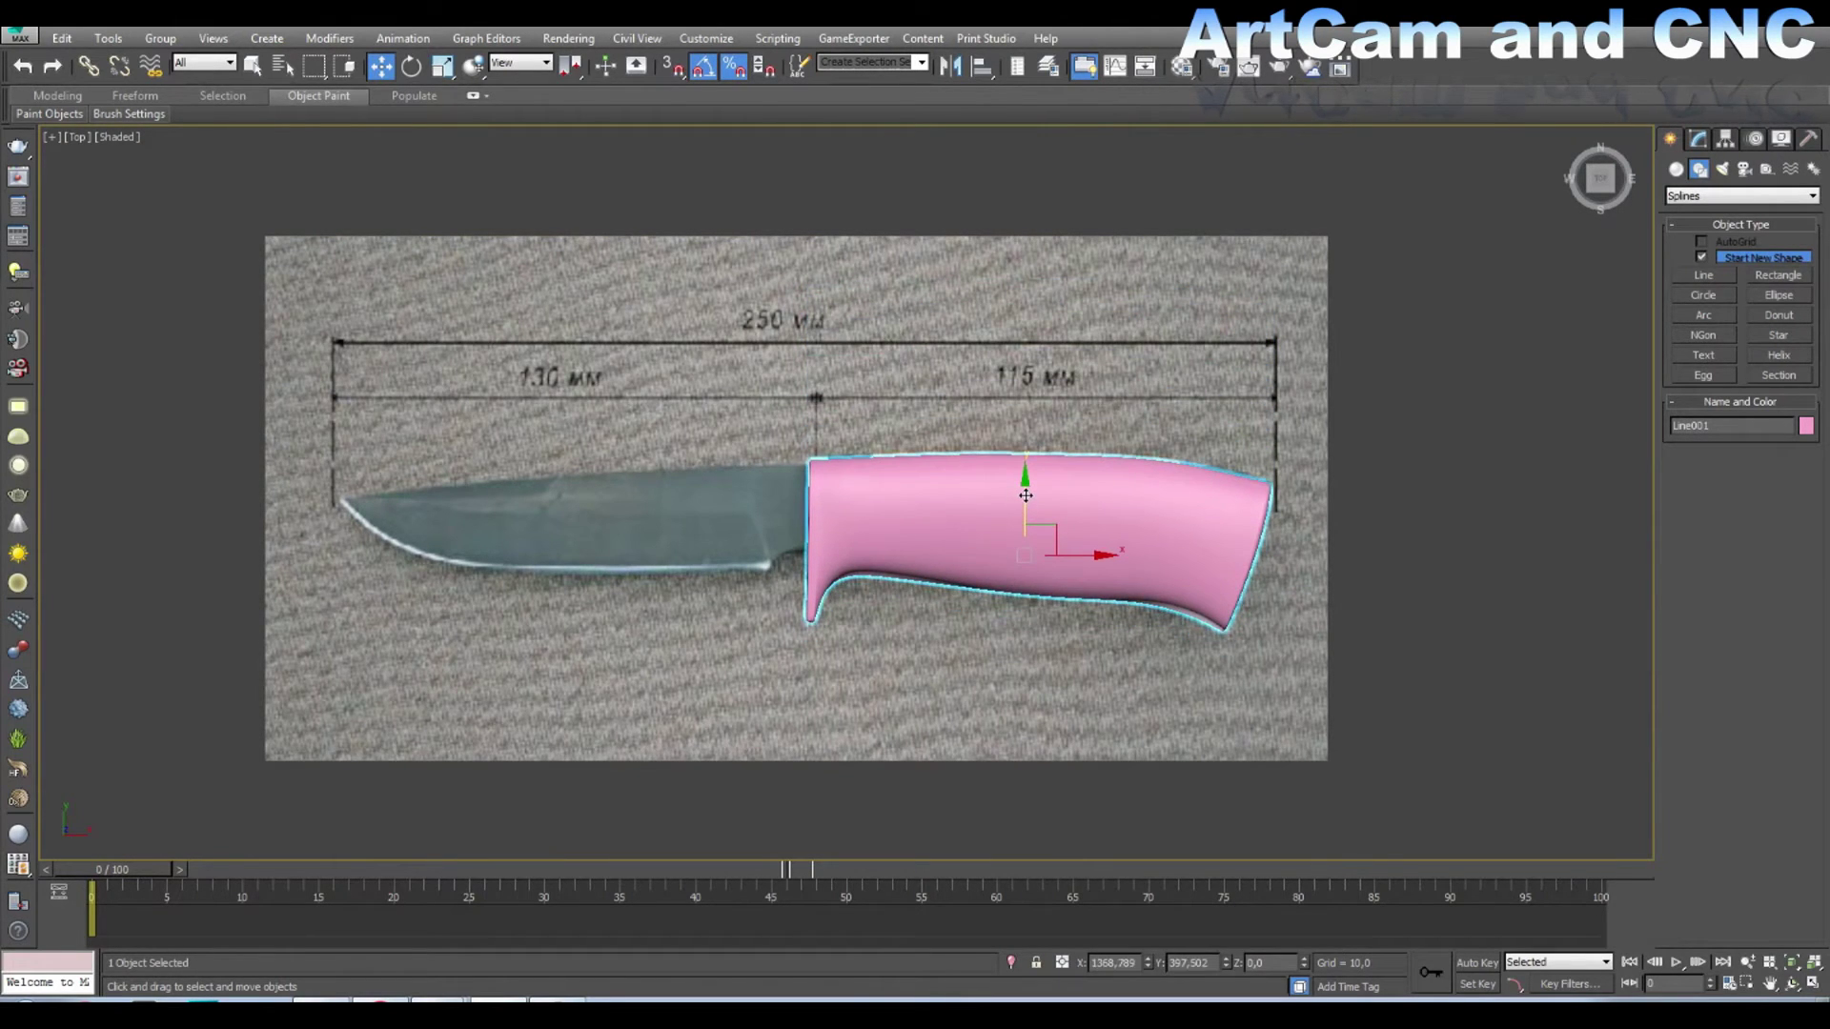
scroll(1026, 496, up, 3)
scroll(647, 494, down, 5)
drag(858, 580, 1267, 580)
key(z)
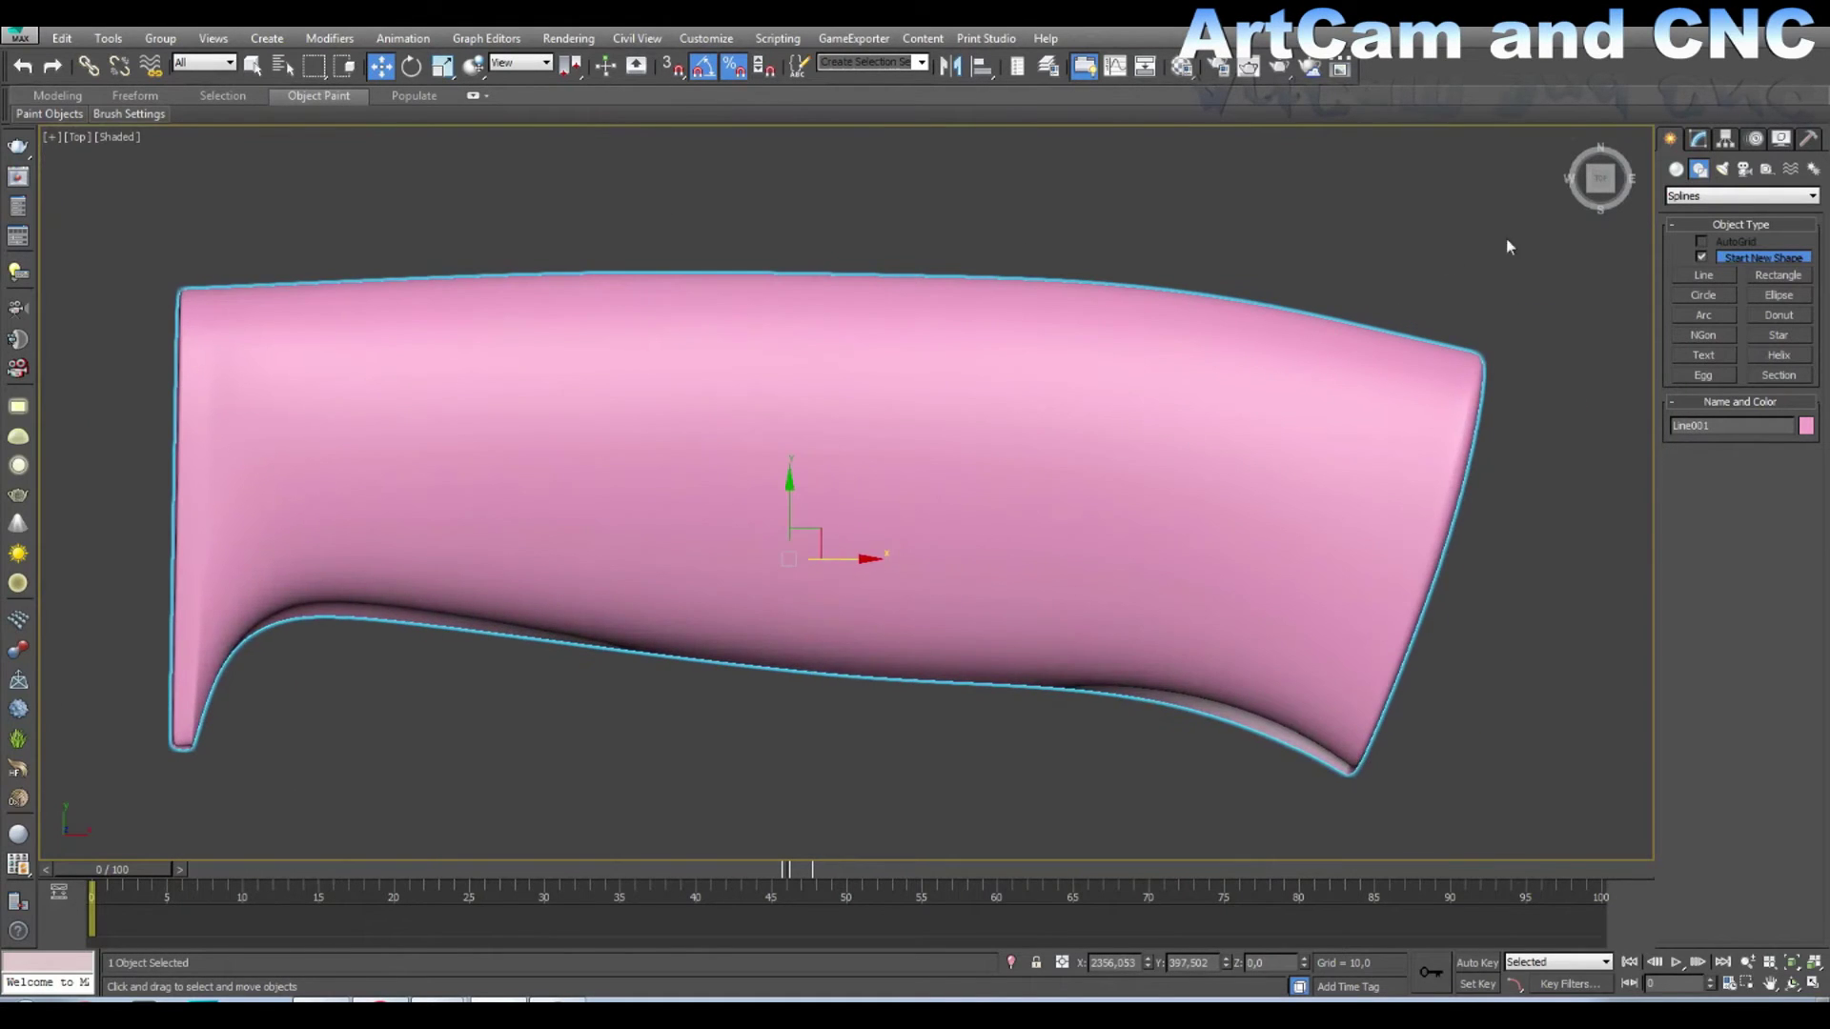
Step: Inspect the moved handle from tilted, side, front and top views
drag(1612, 190, 1611, 190)
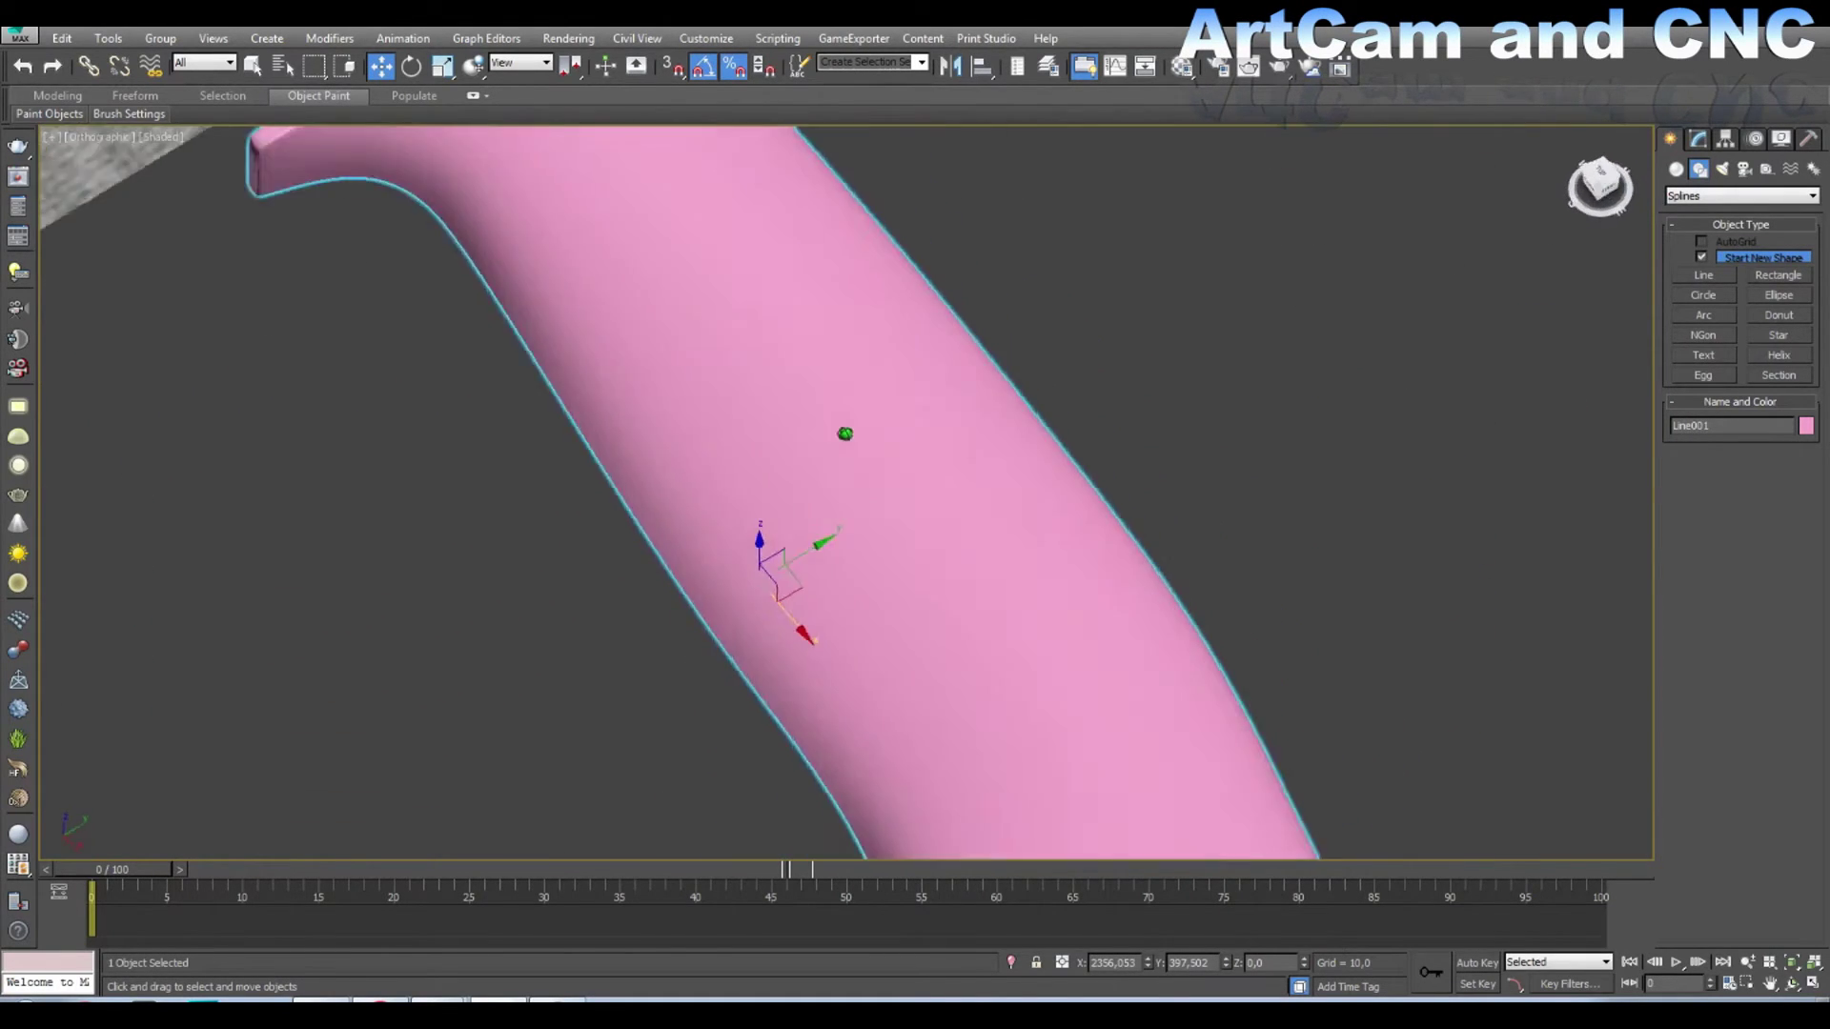
click(1600, 180)
click(1606, 178)
click(1602, 176)
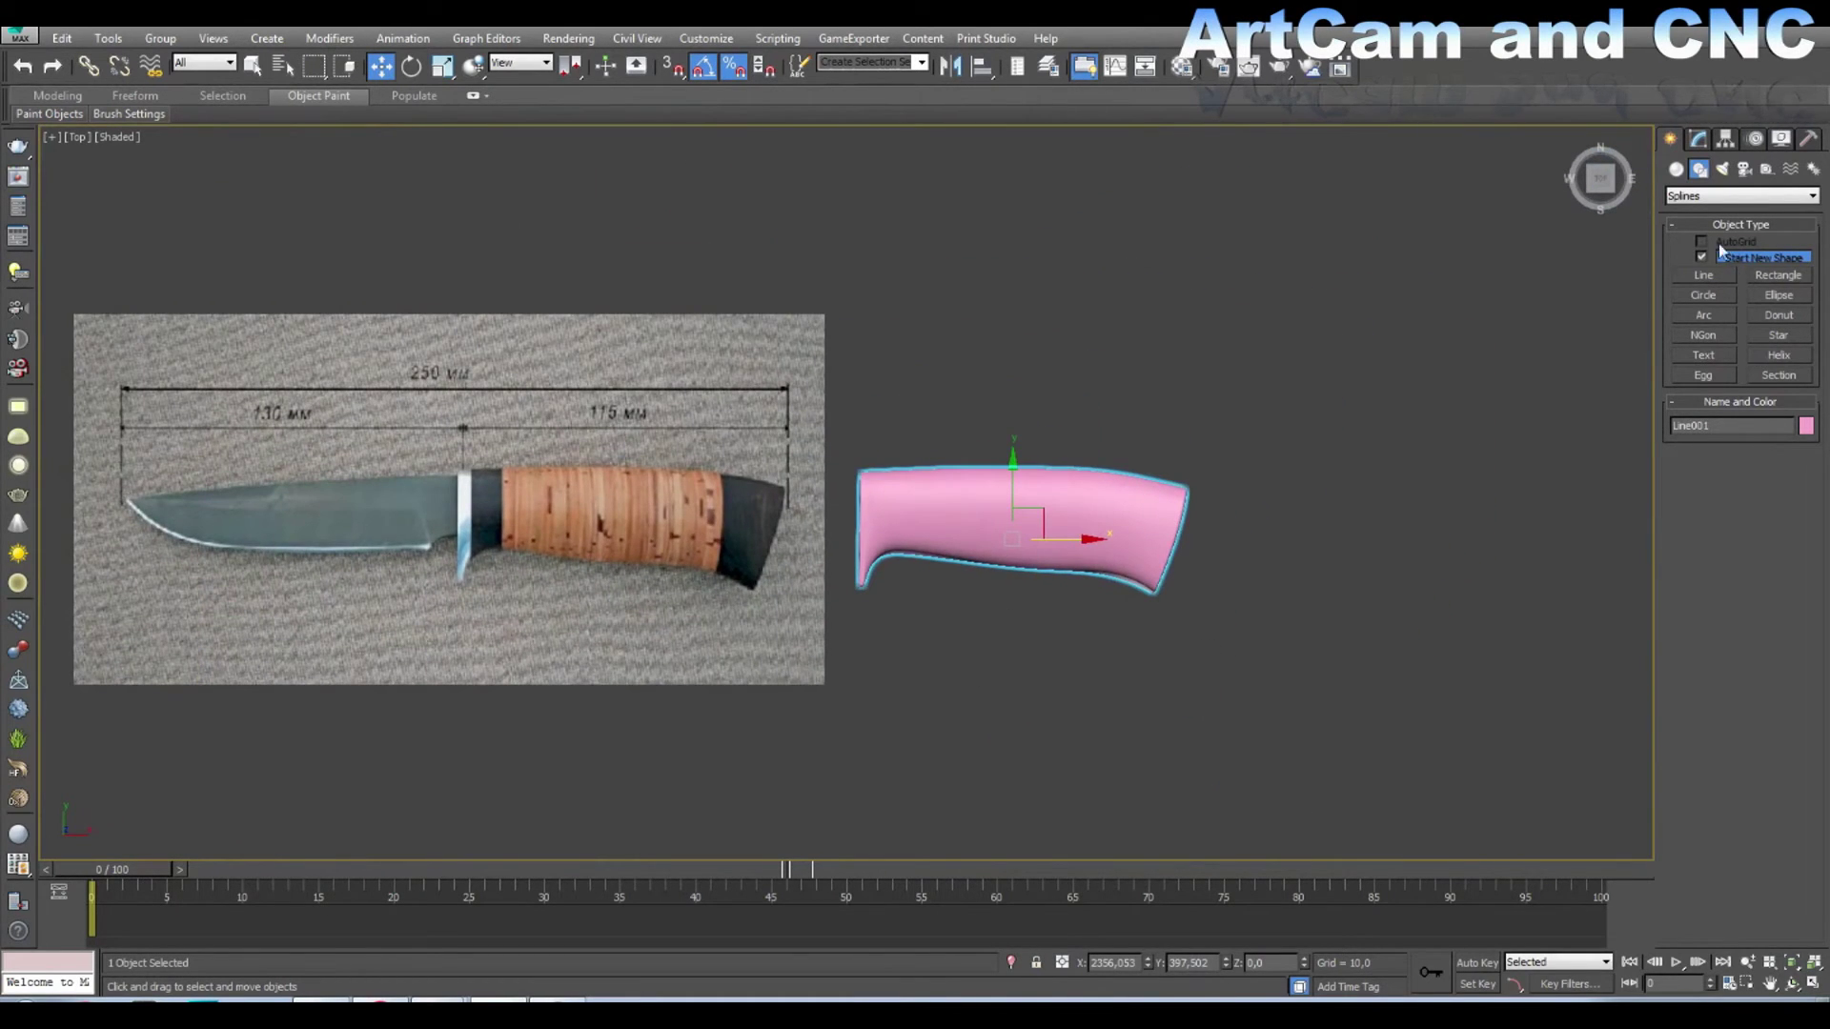
Step: In ArtCAM, show the handle relief in the 2D View - Greyscale
click(1676, 171)
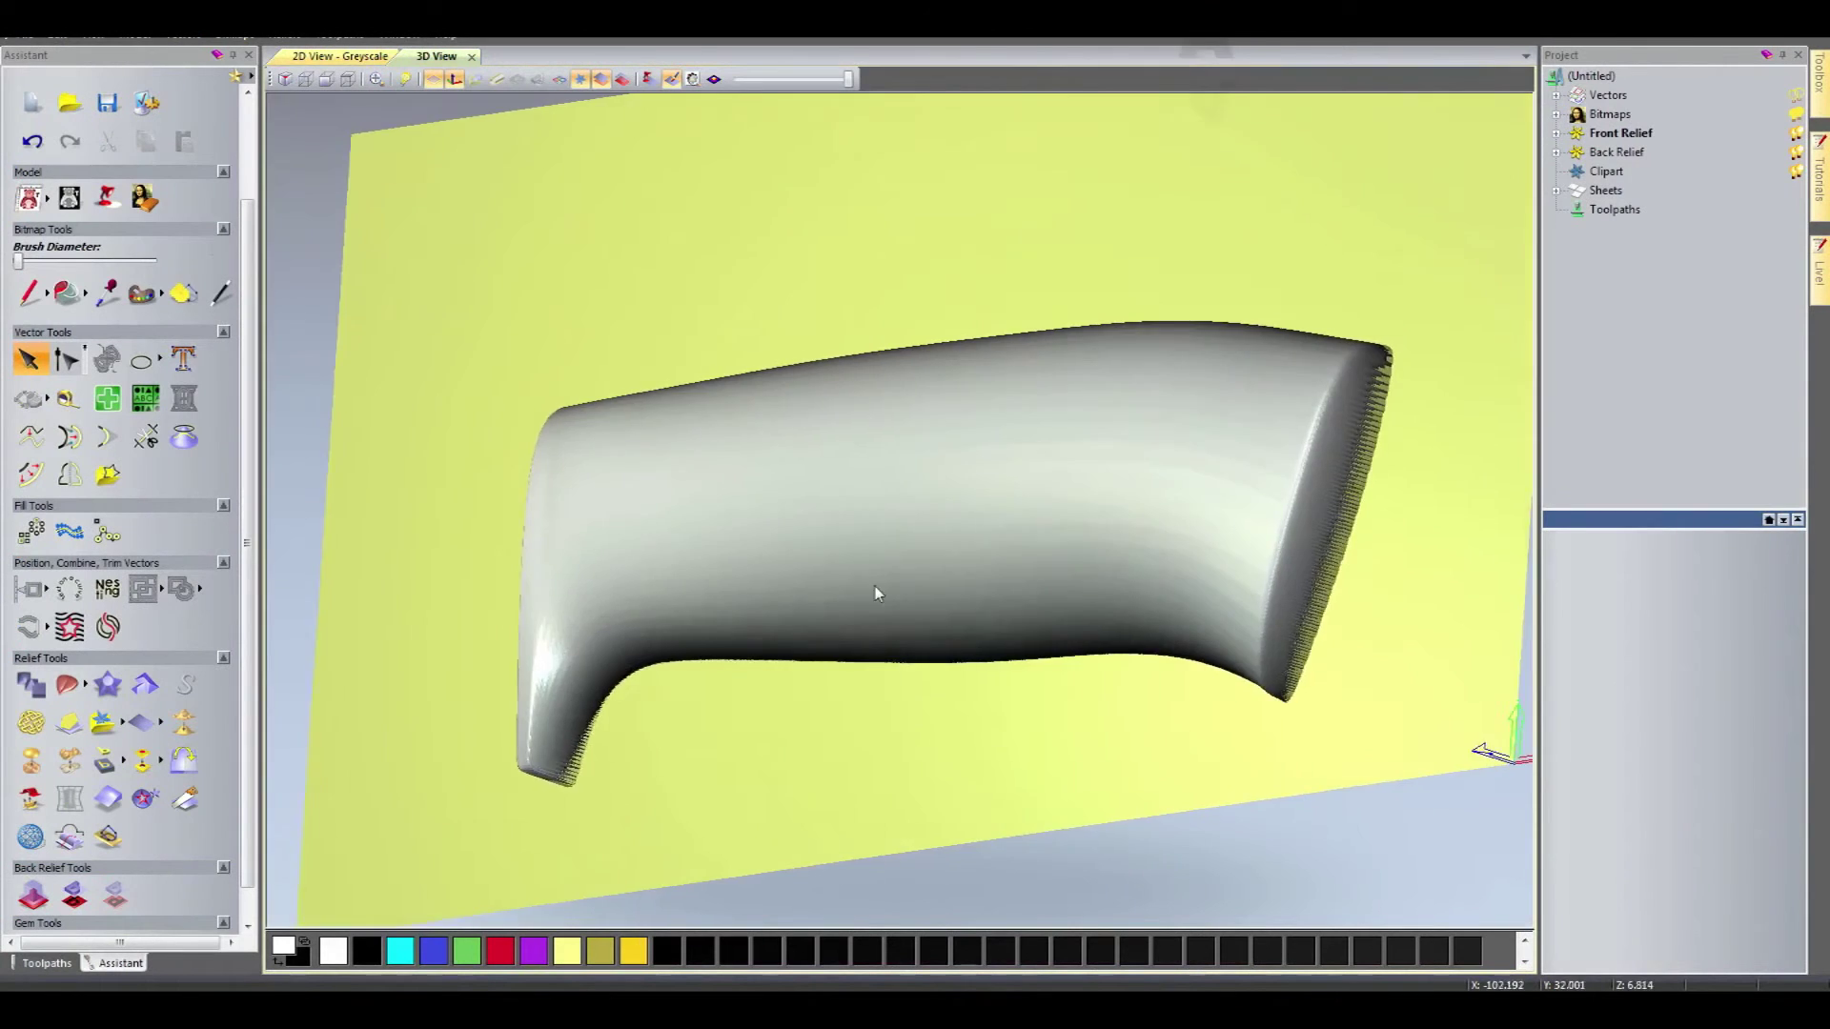
mouse_move(877, 593)
mouse_down()
mouse_move(1123, 577)
mouse_move(552, 294)
mouse_up()
click(351, 57)
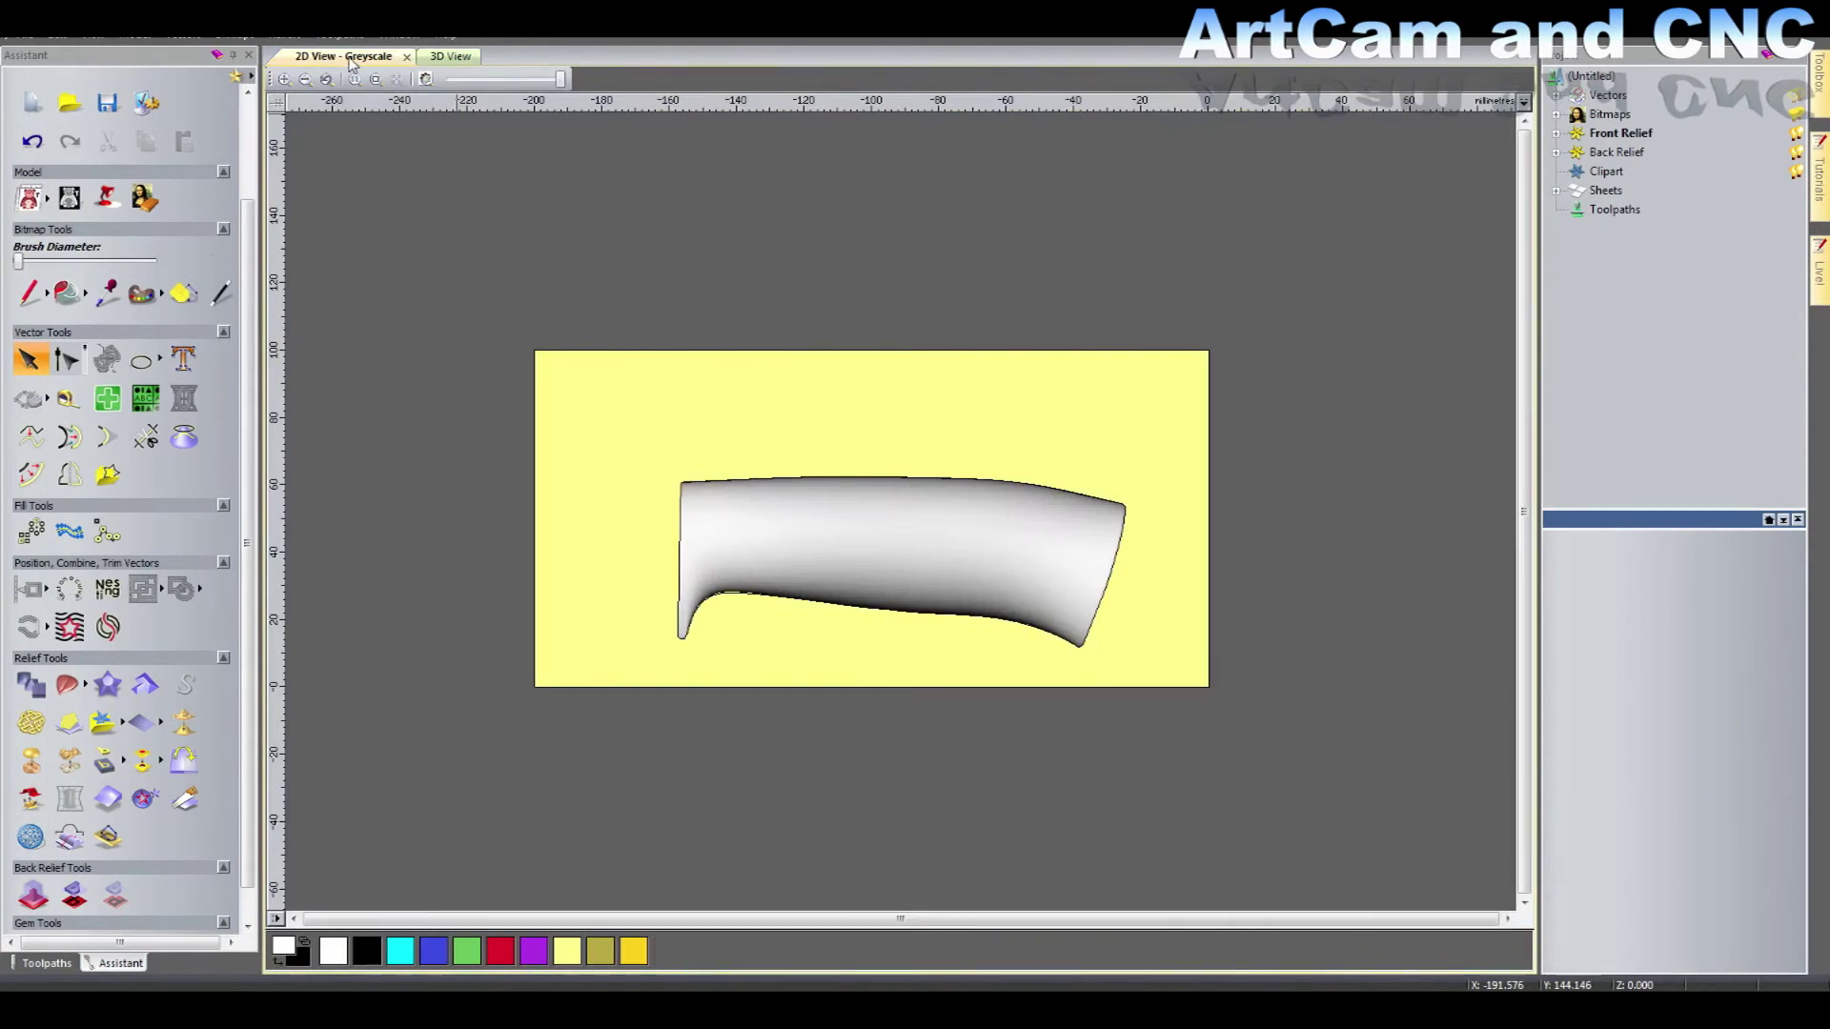
Step: Draw an 81.188 × 33.098 mm ellipse centred on the handle and apply a round Shape Editor profile
scroll(875, 616, up, 2)
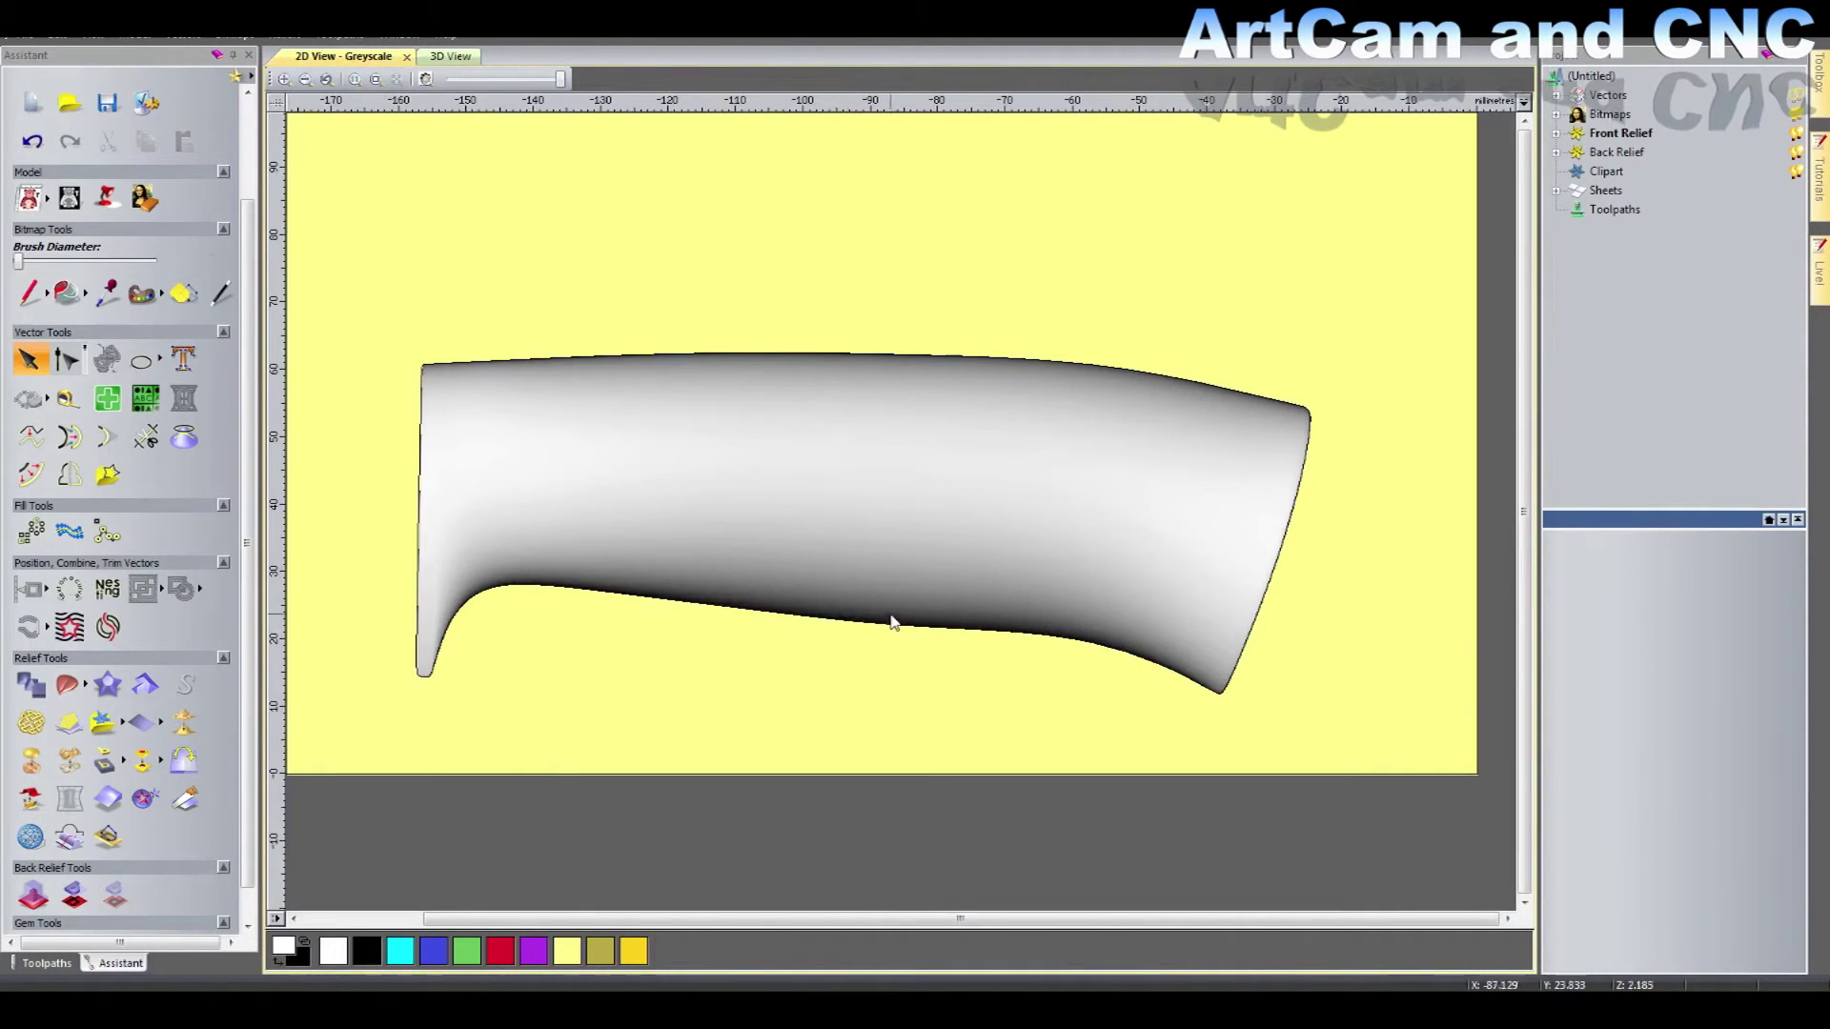
click(133, 366)
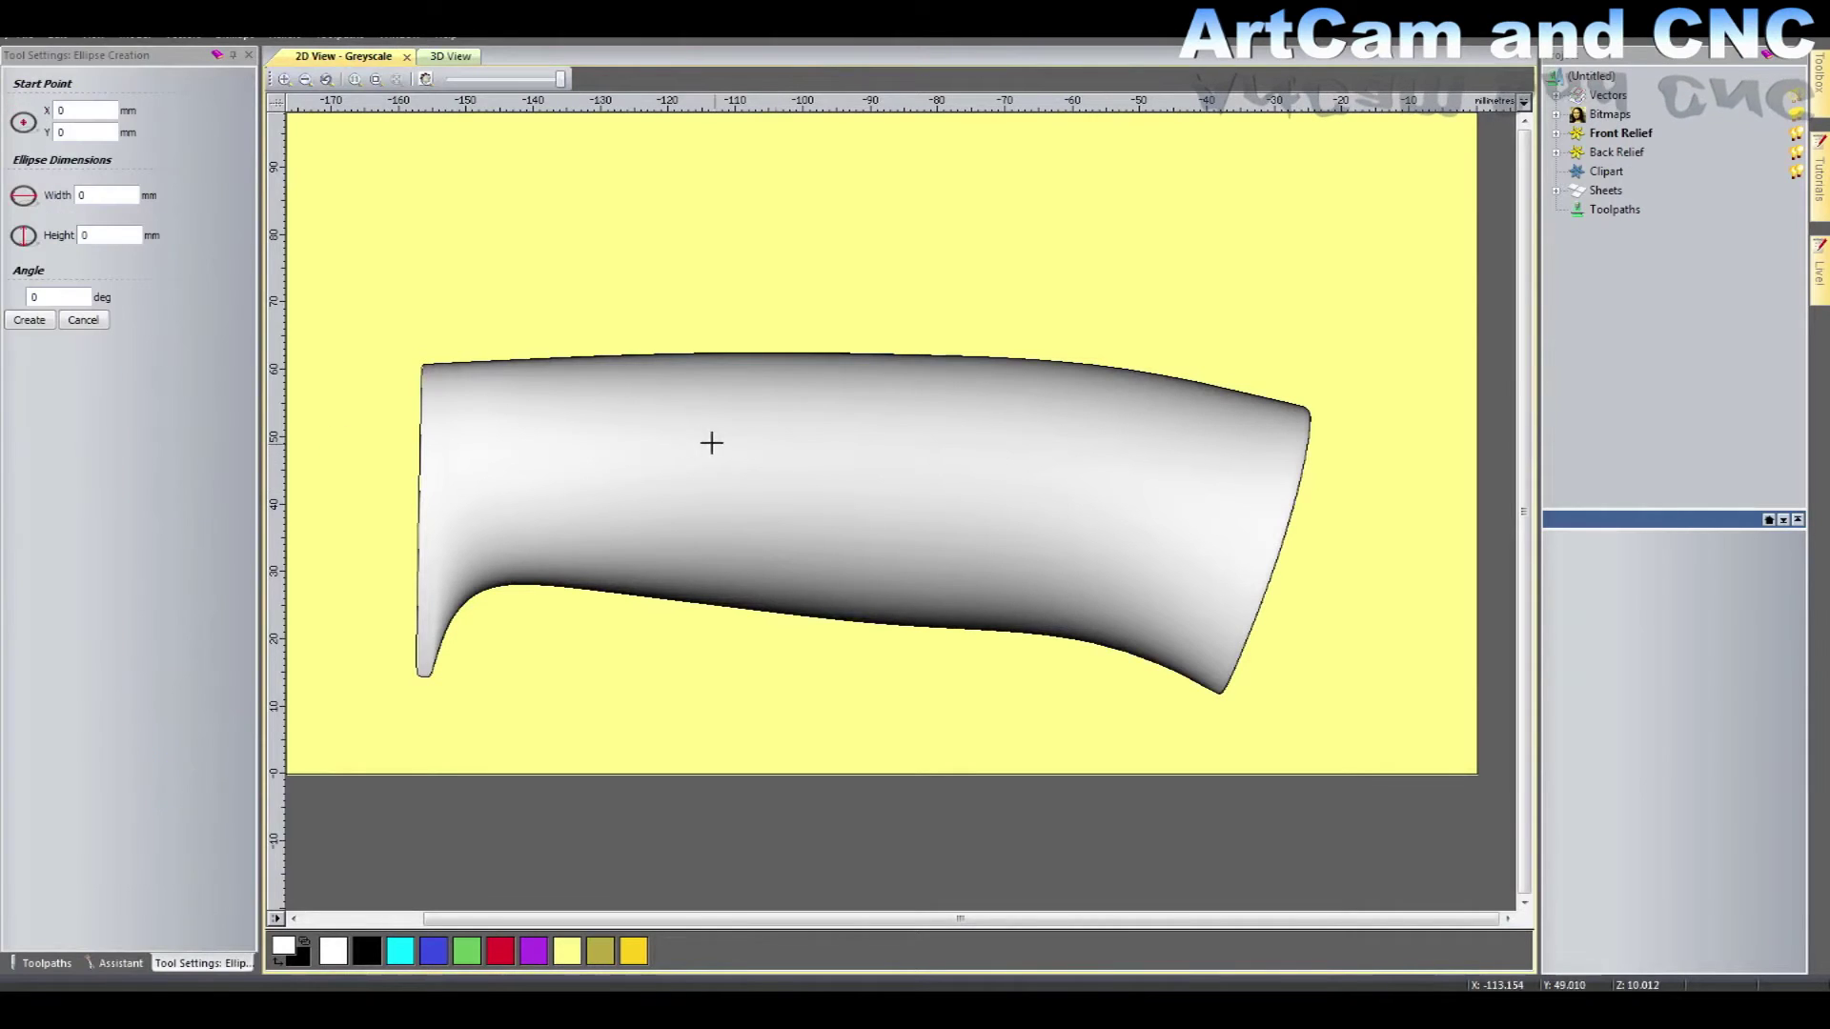
drag(639, 398, 914, 511)
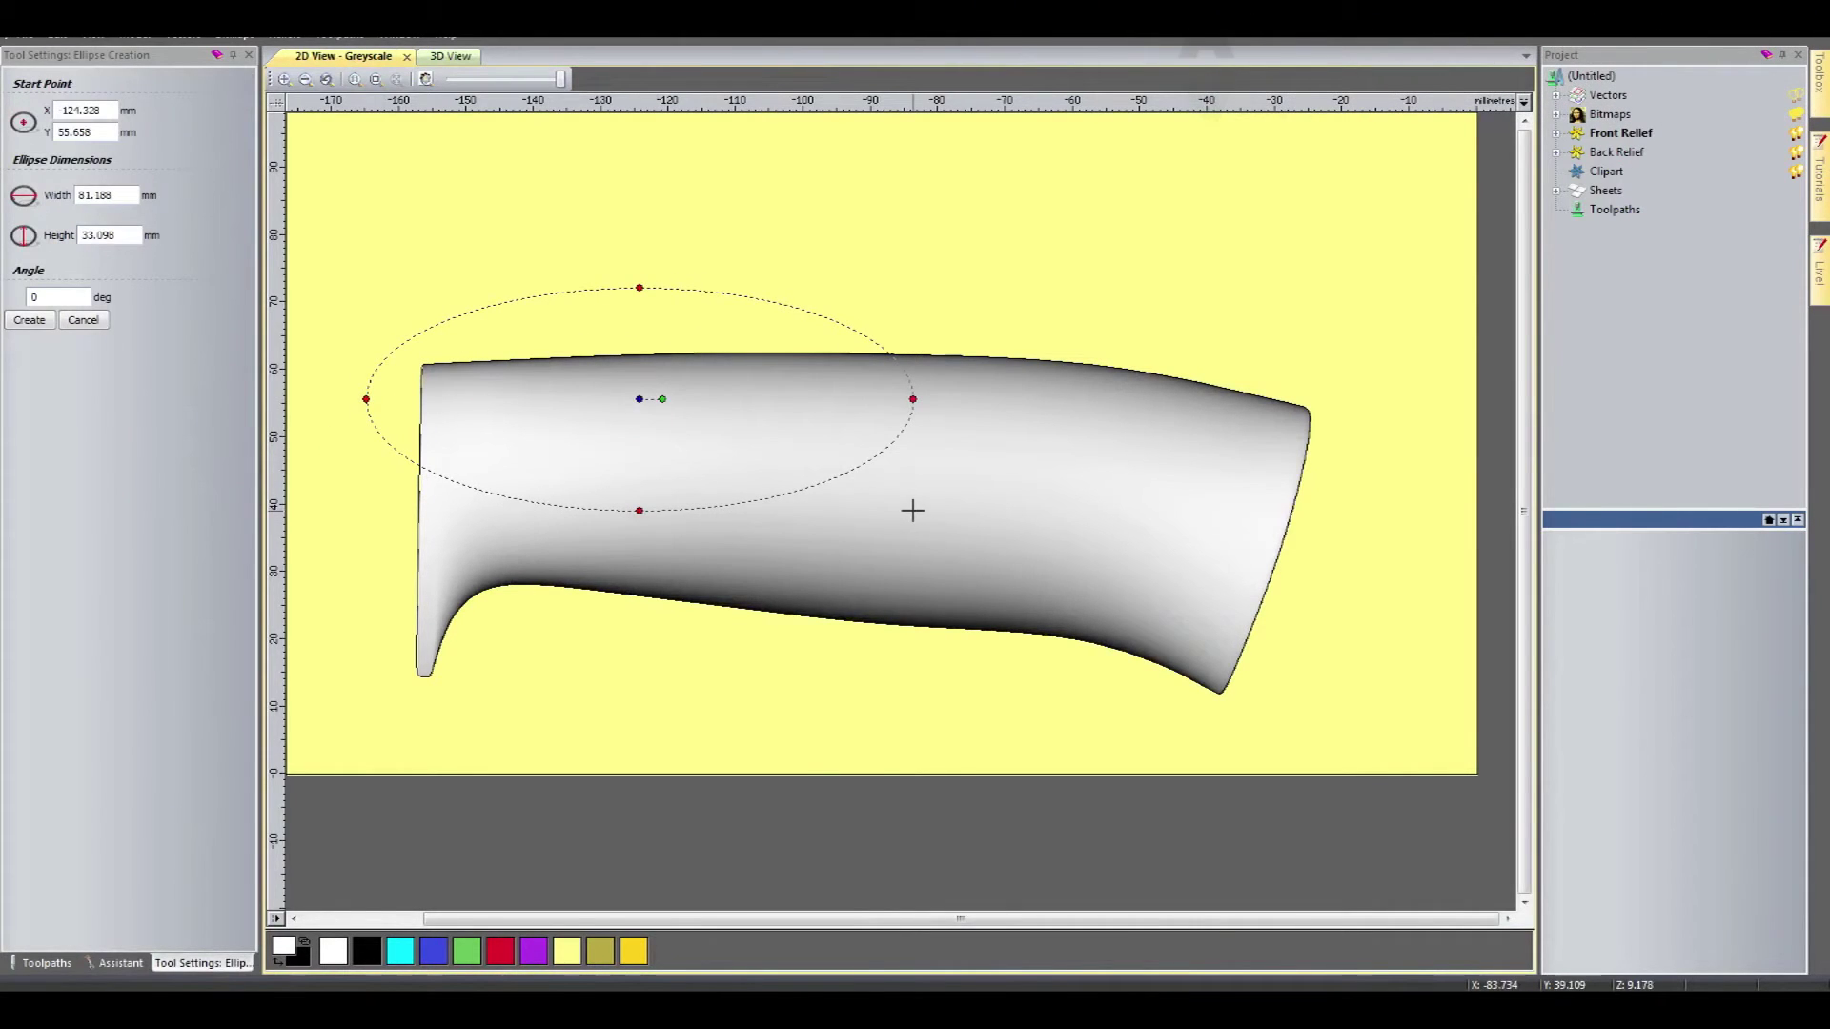
key(Return)
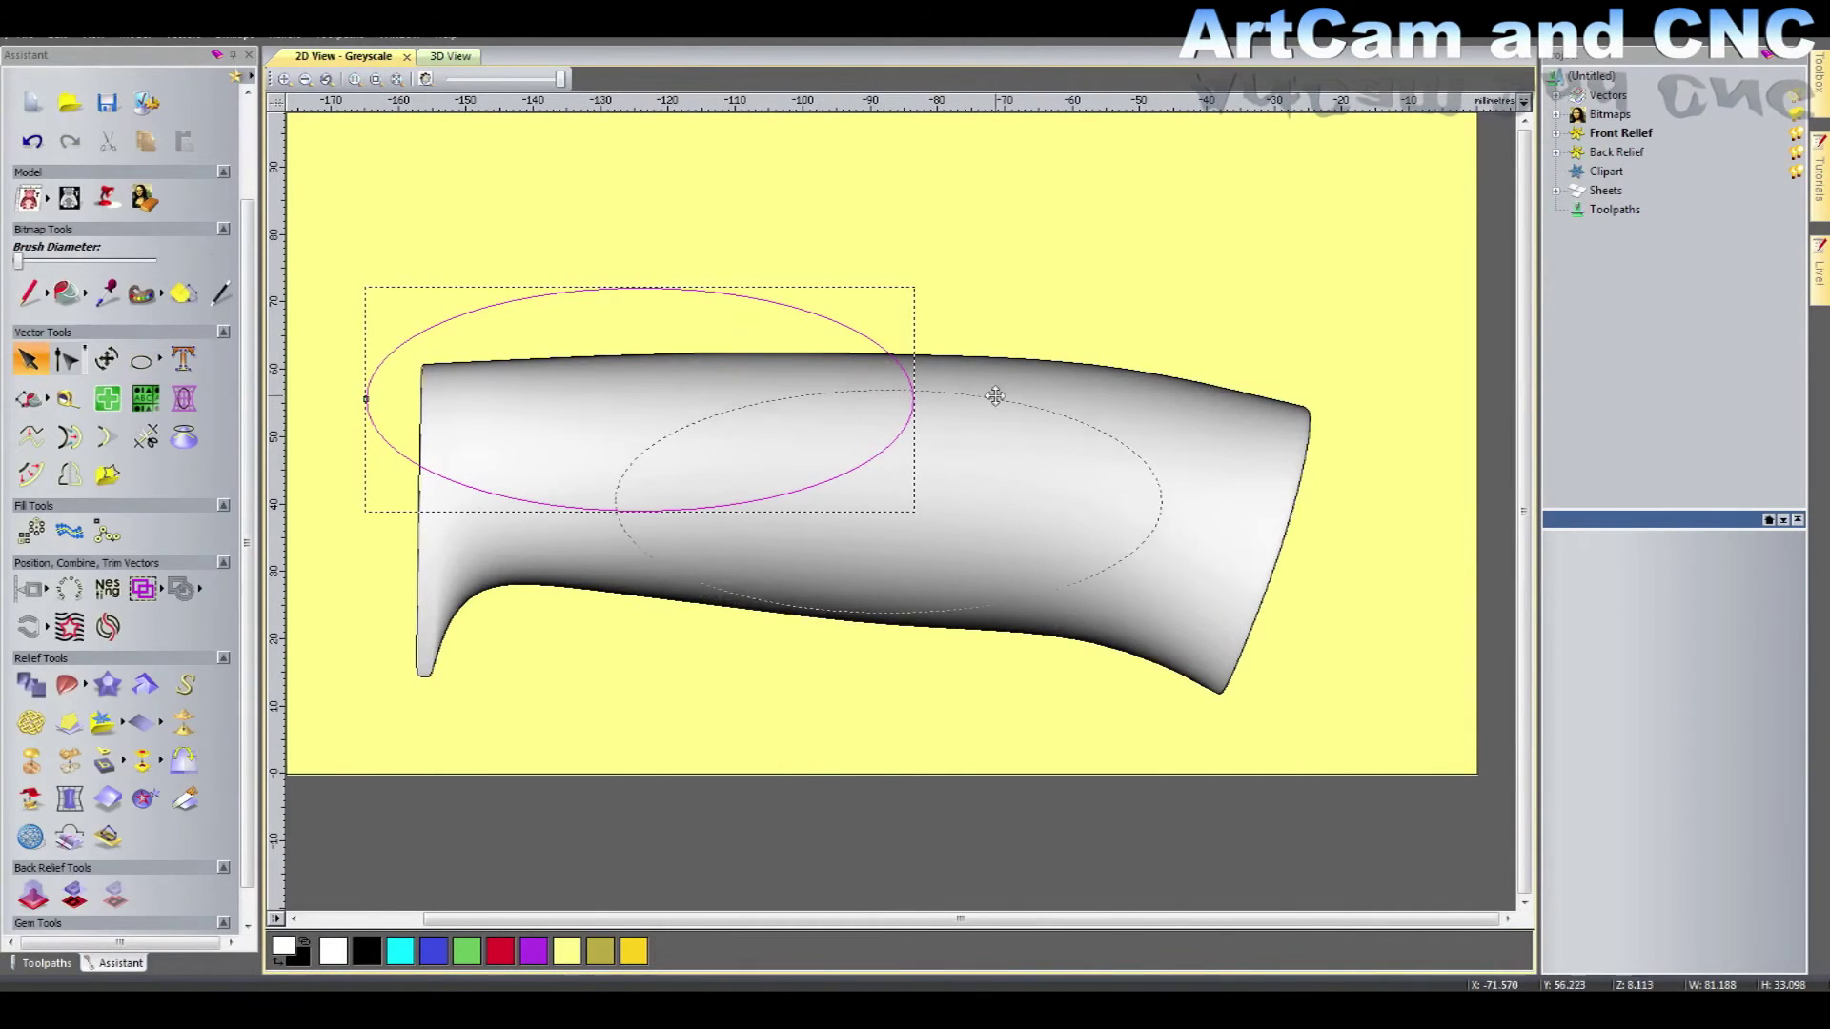
drag(962, 376, 962, 375)
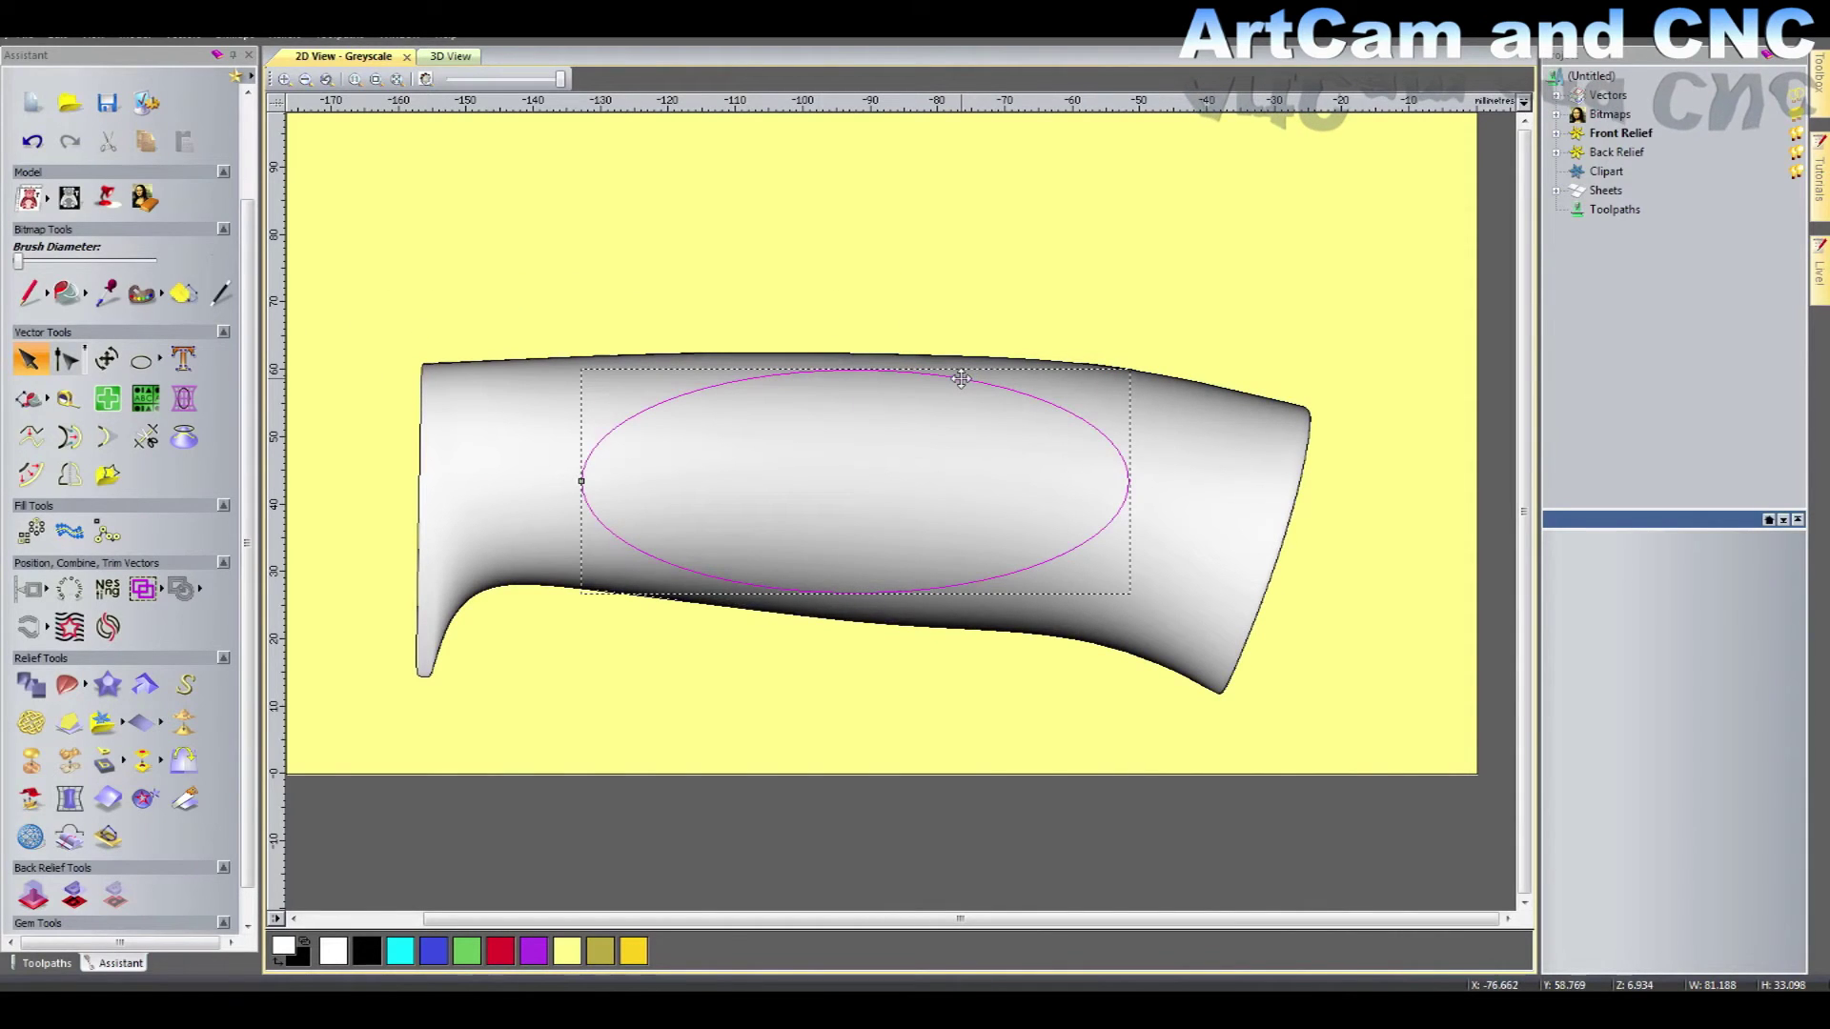
double_click(961, 380)
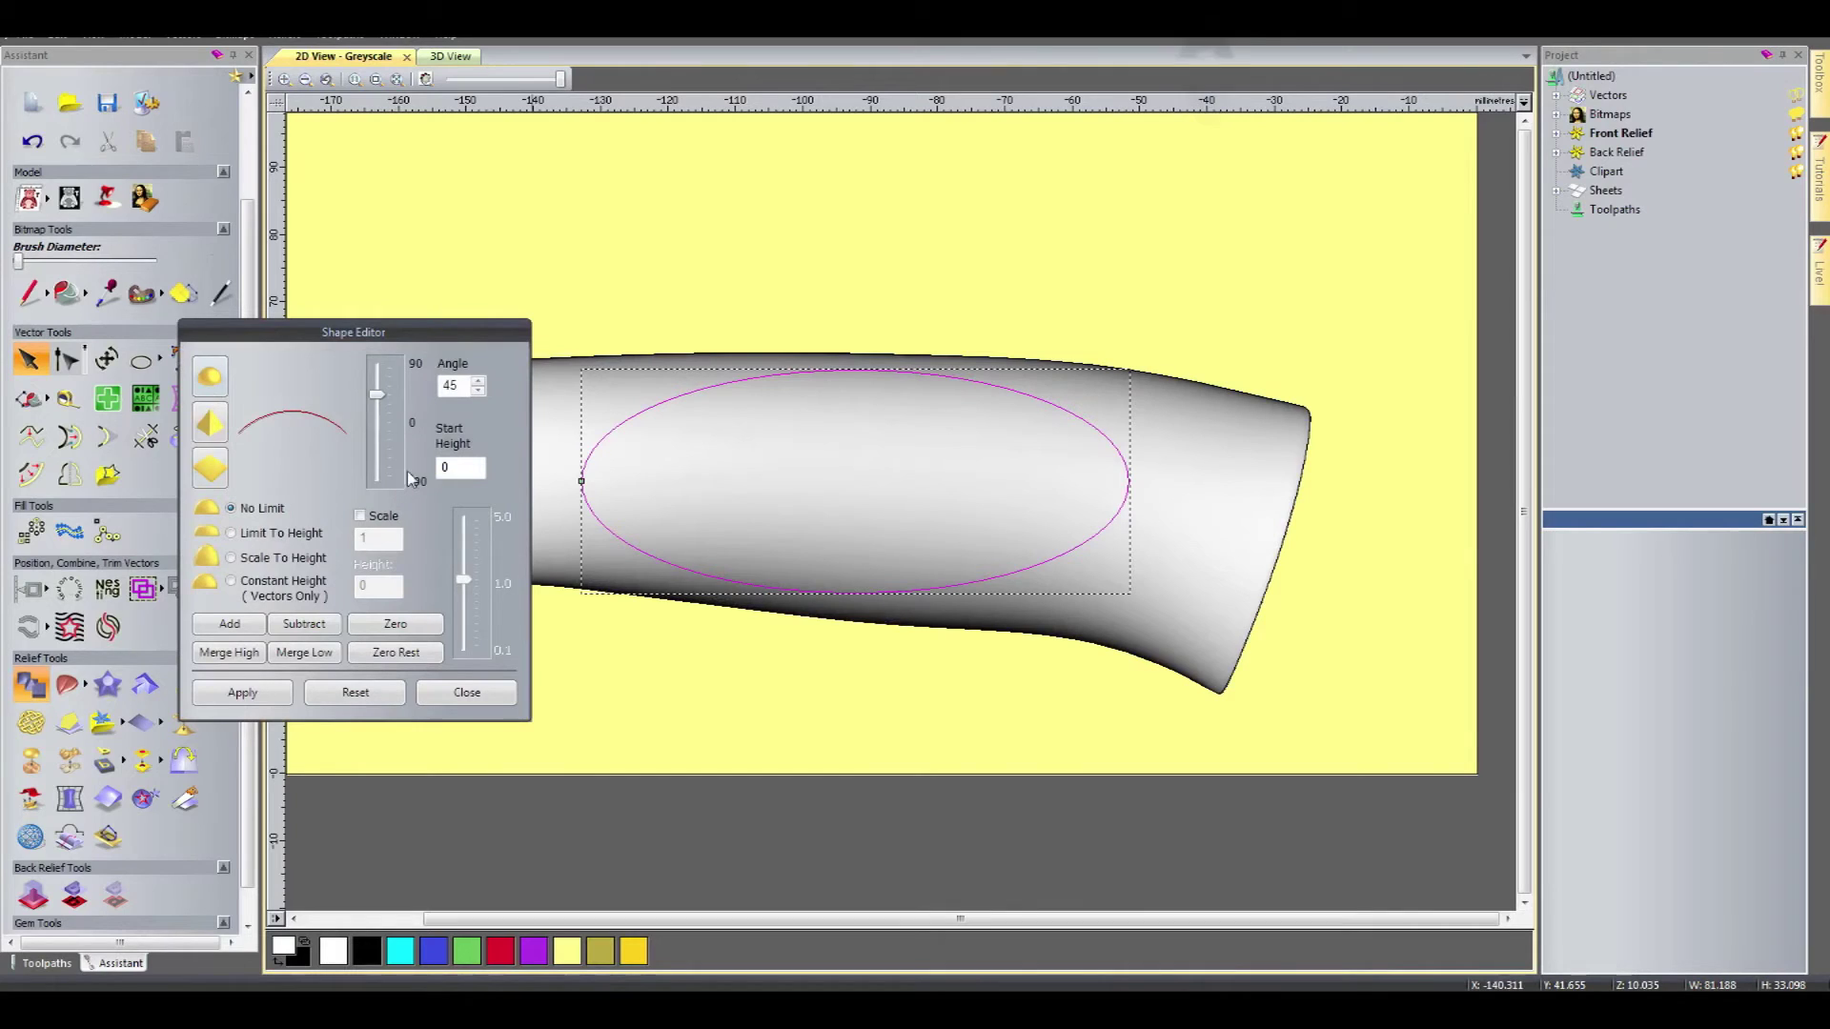
click(307, 625)
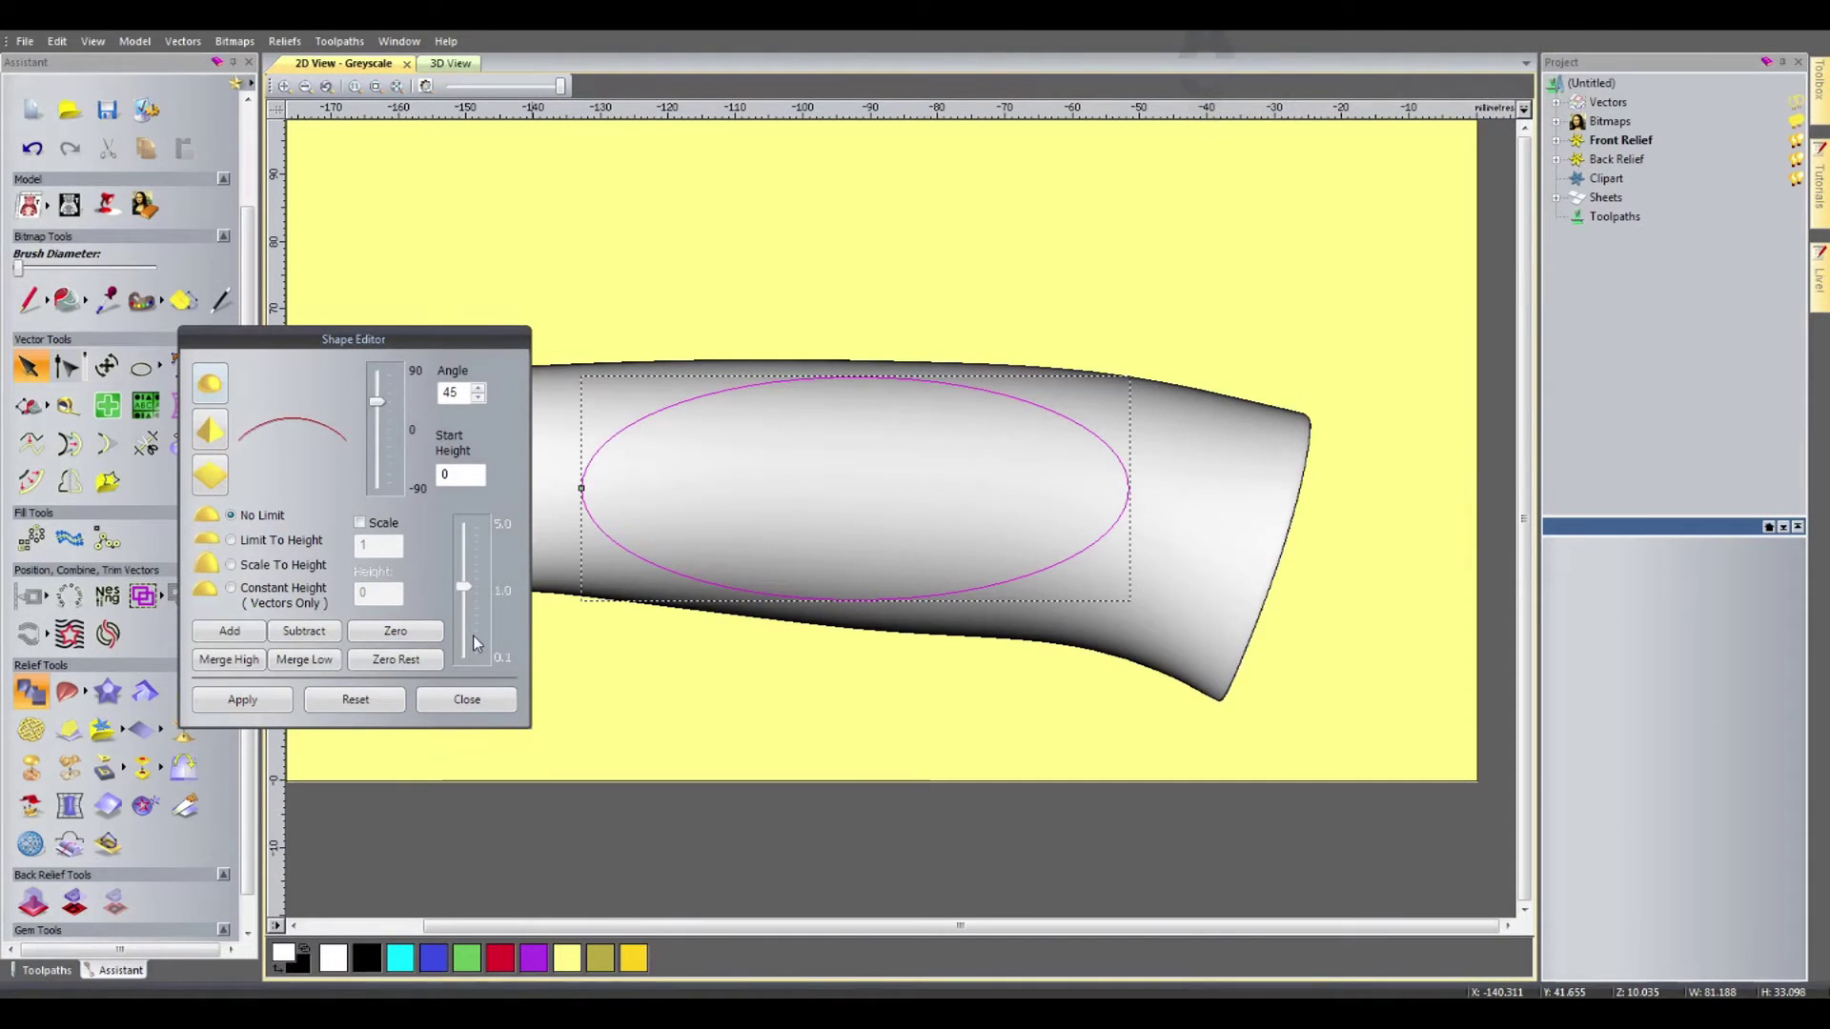
click(465, 702)
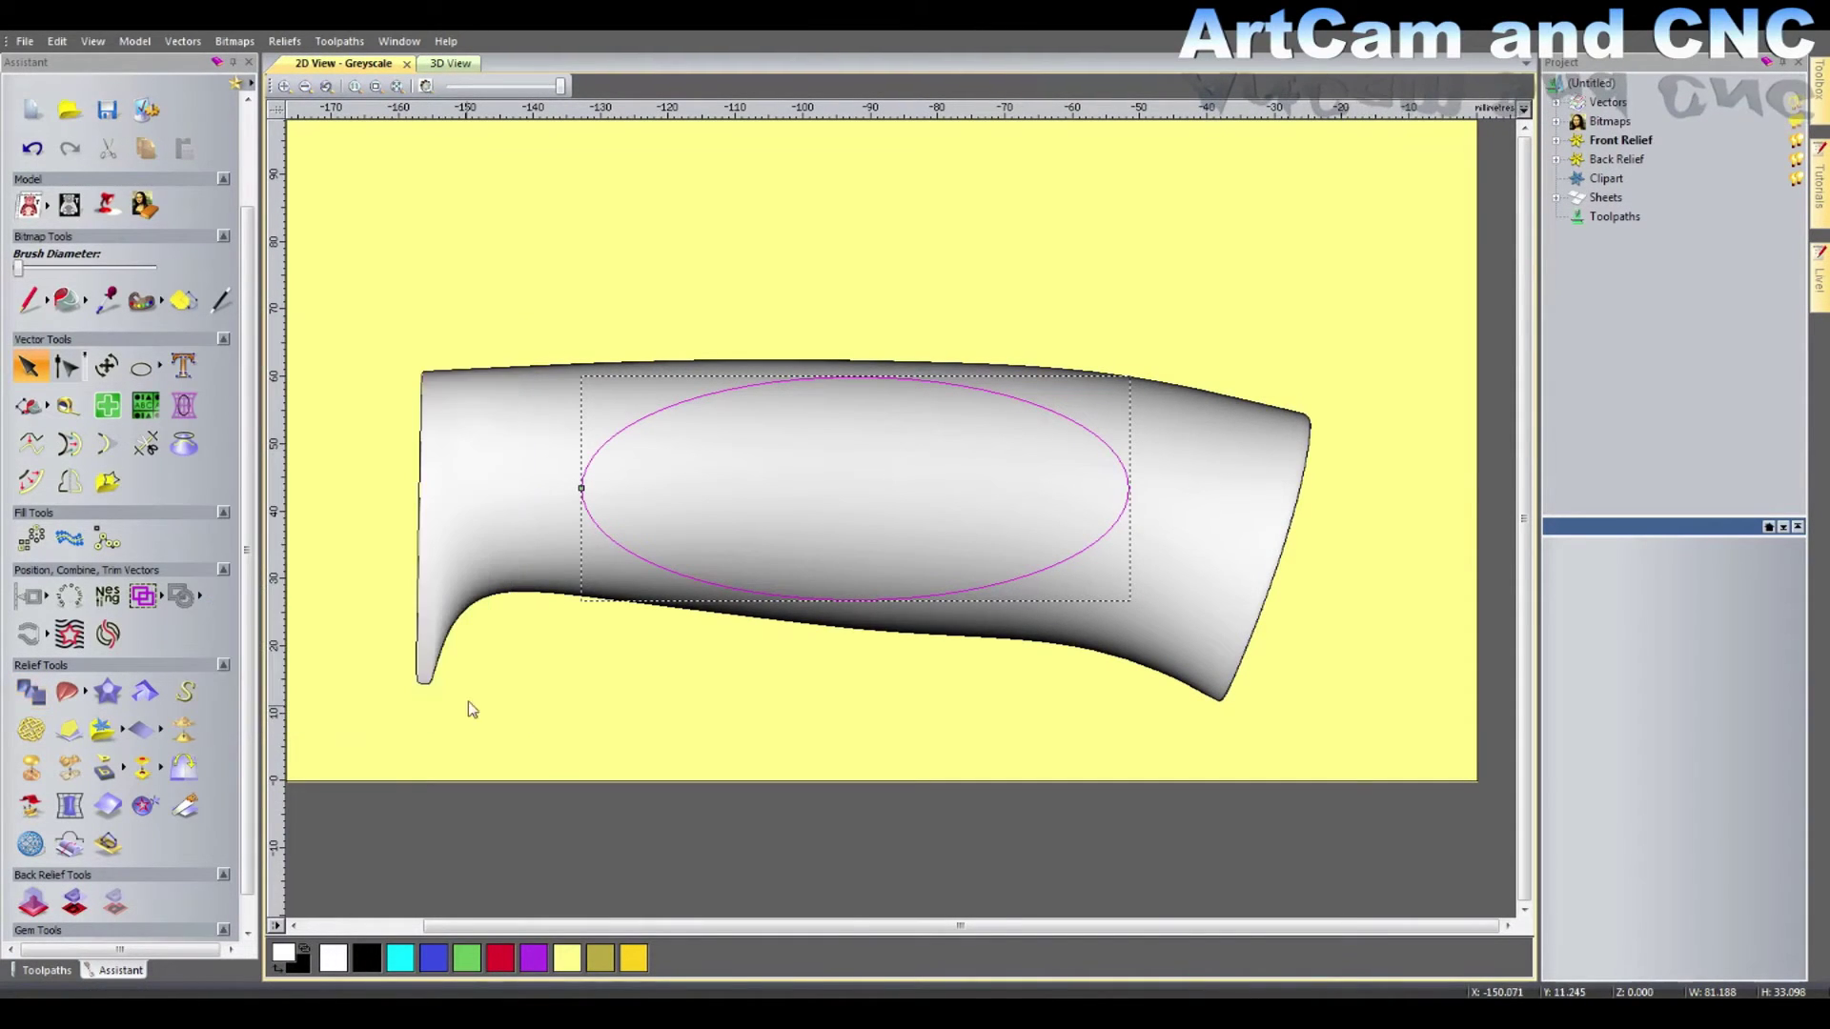
Step: Switch ArtCAM to the shaded 3D view and tumble it to inspect the oval pad
key(F3)
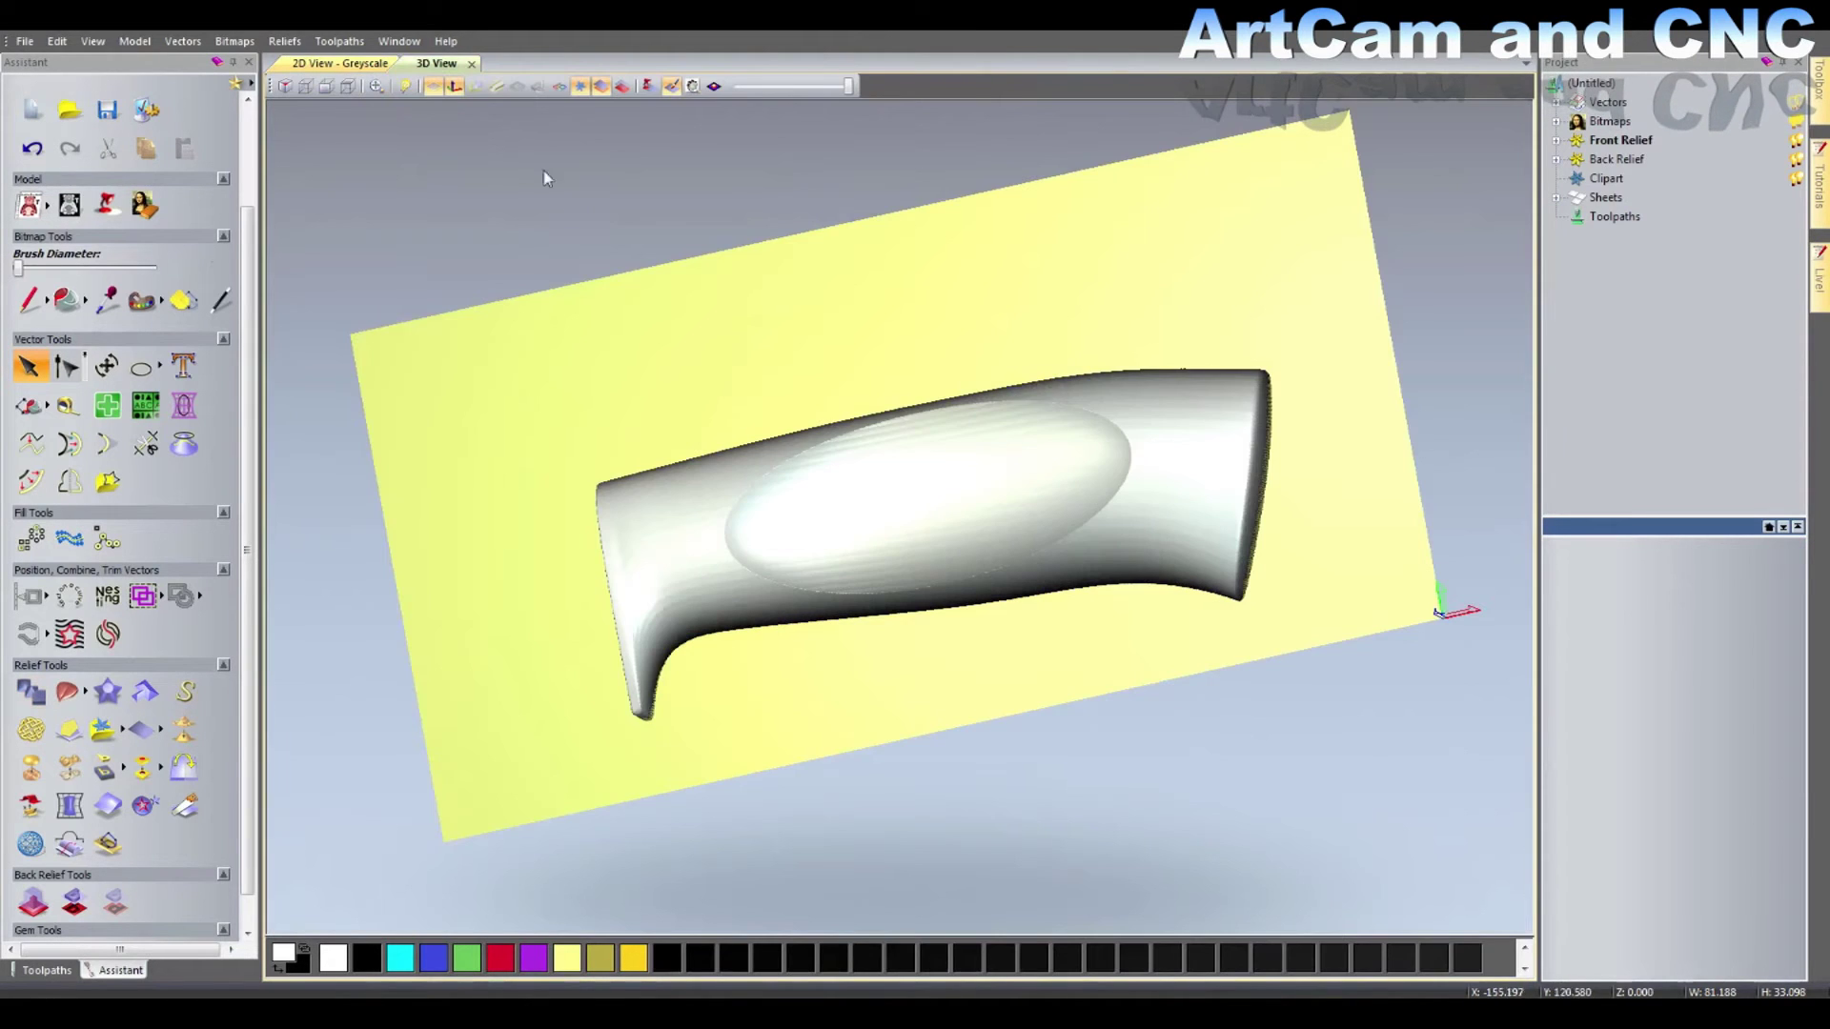
mouse_move(936, 452)
mouse_down()
mouse_move(893, 535)
mouse_move(813, 417)
mouse_move(918, 469)
mouse_up()
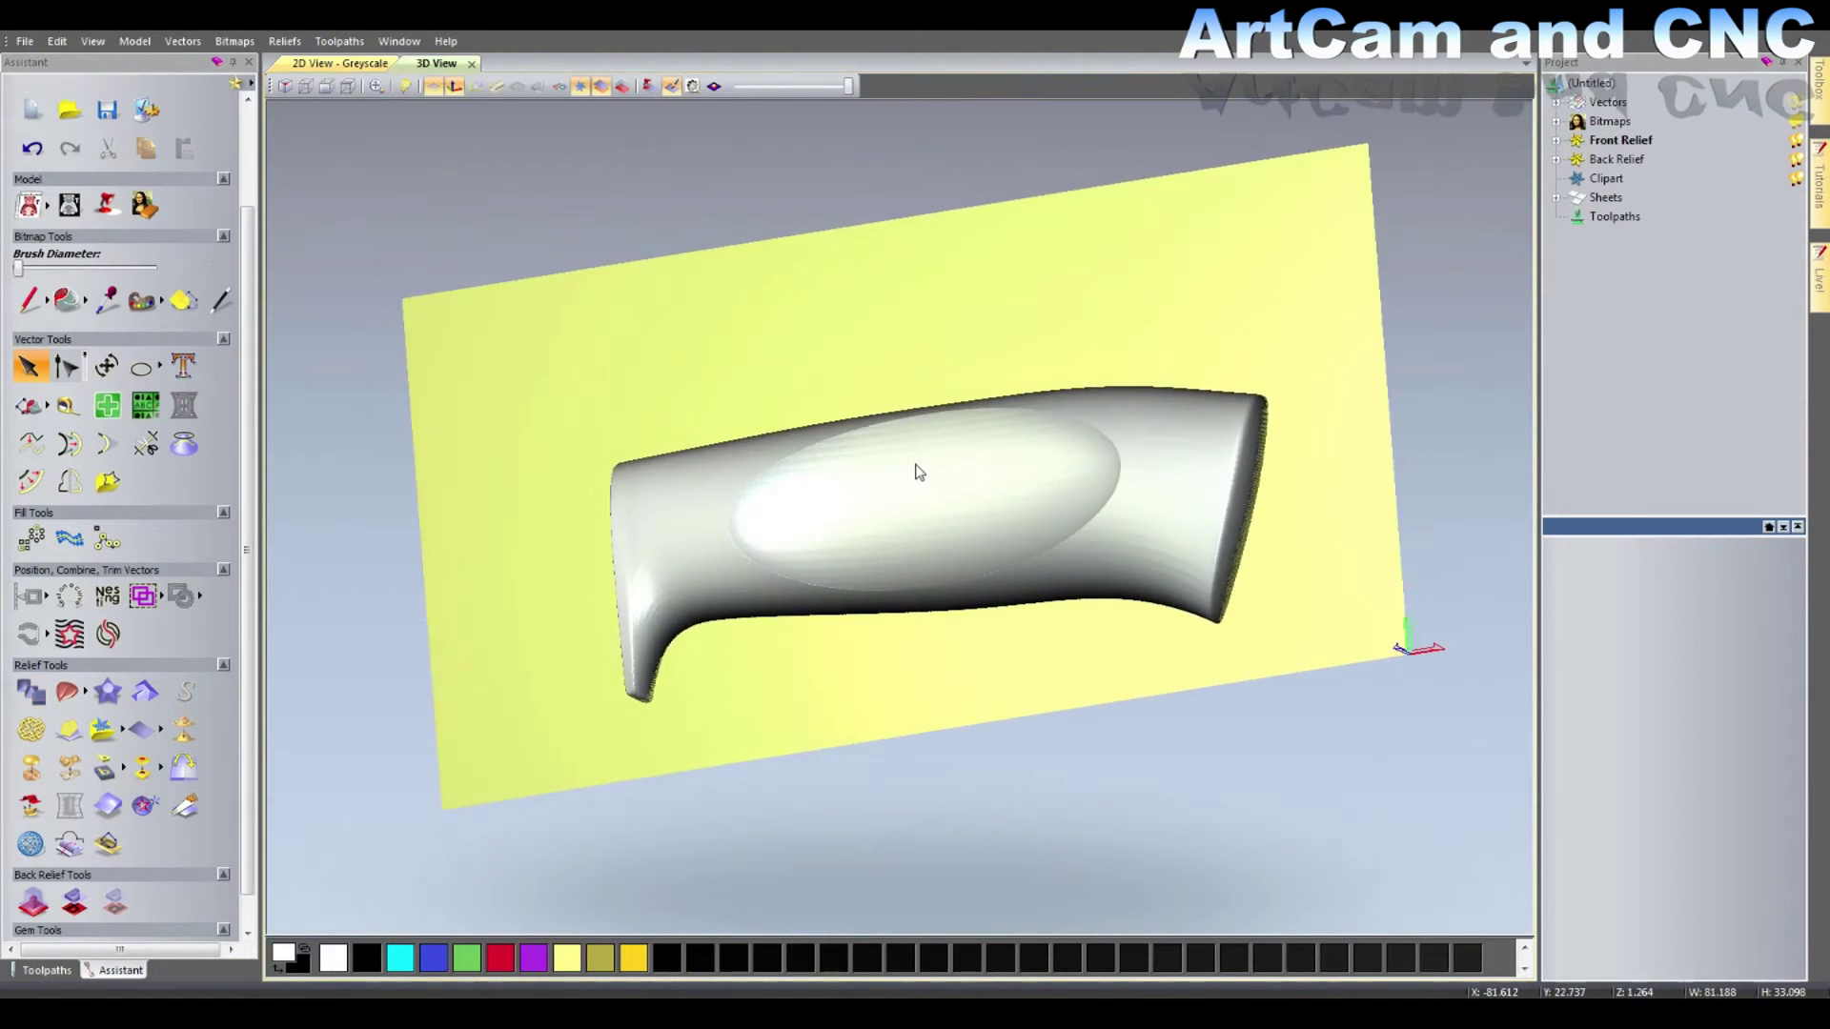
scroll(930, 481, up, 5)
scroll(936, 490, down, 3)
mouse_move(1005, 524)
mouse_down()
mouse_move(842, 588)
mouse_move(722, 547)
mouse_move(720, 423)
mouse_move(838, 519)
mouse_move(936, 523)
mouse_move(895, 560)
mouse_up()
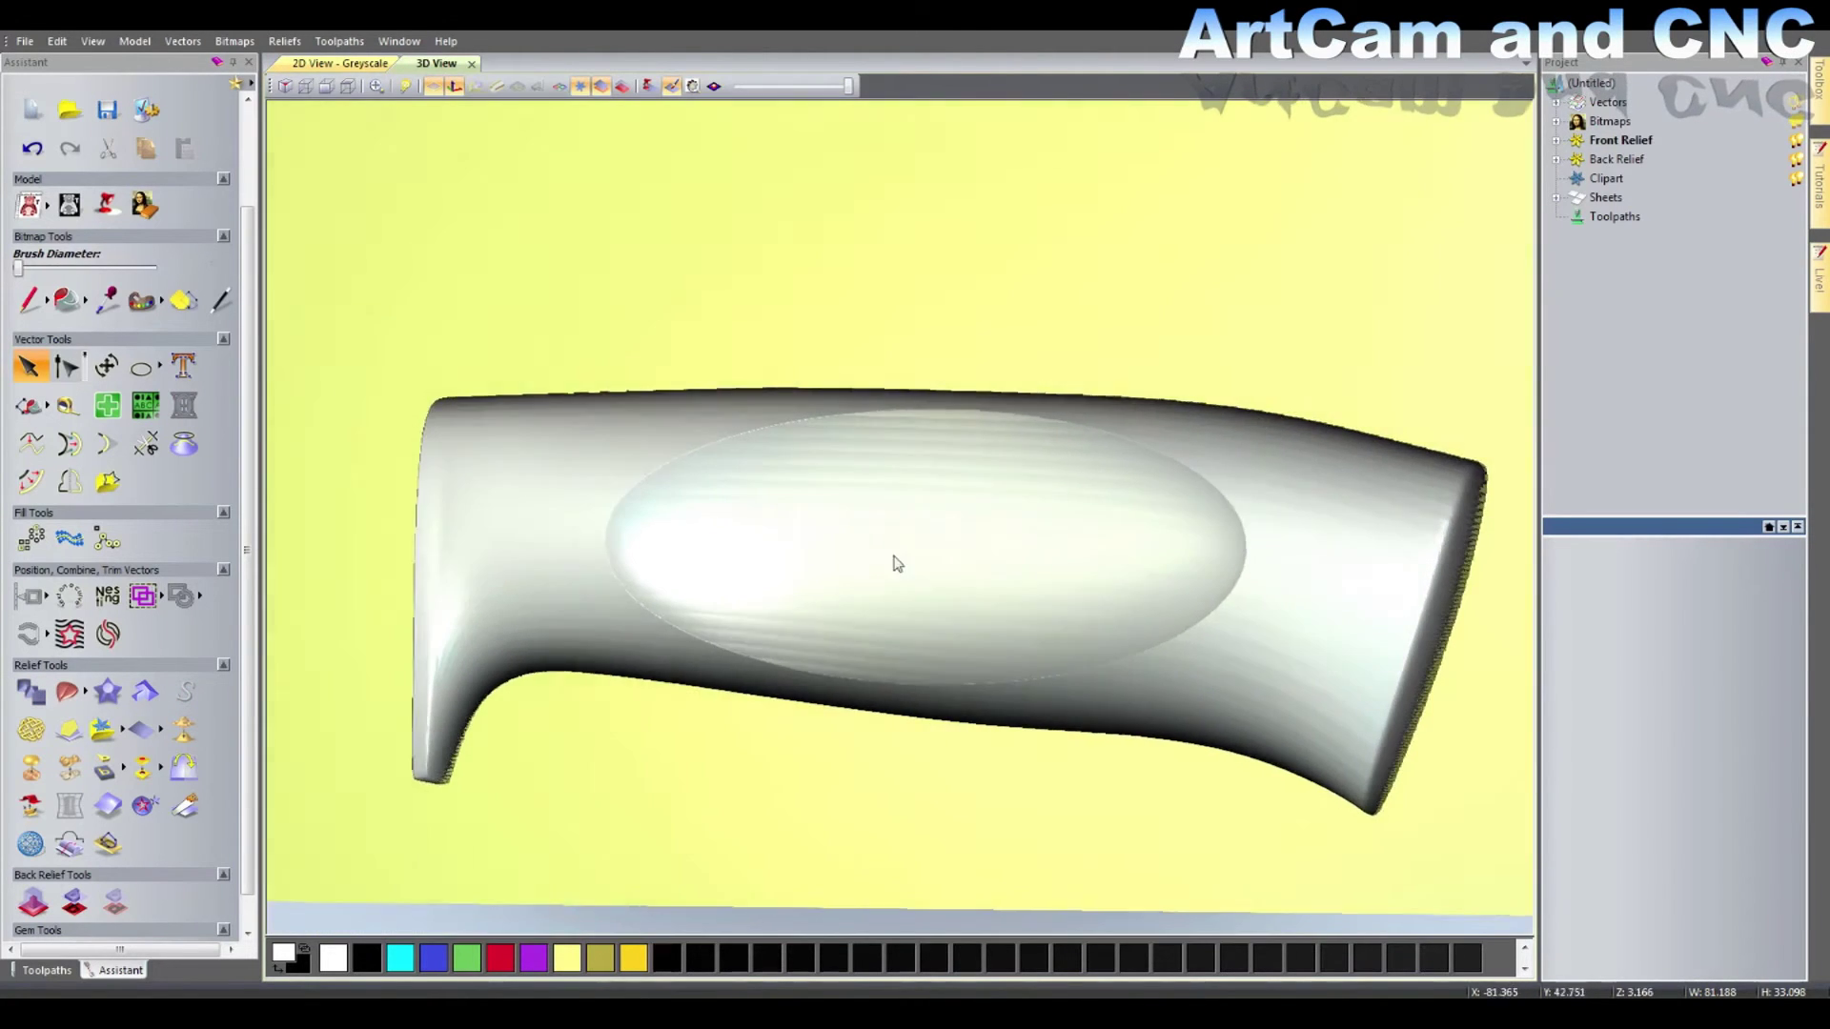
scroll(912, 482, up, 2)
mouse_move(912, 482)
mouse_down()
mouse_move(919, 552)
mouse_move(1086, 461)
mouse_move(1099, 286)
mouse_move(917, 329)
mouse_up()
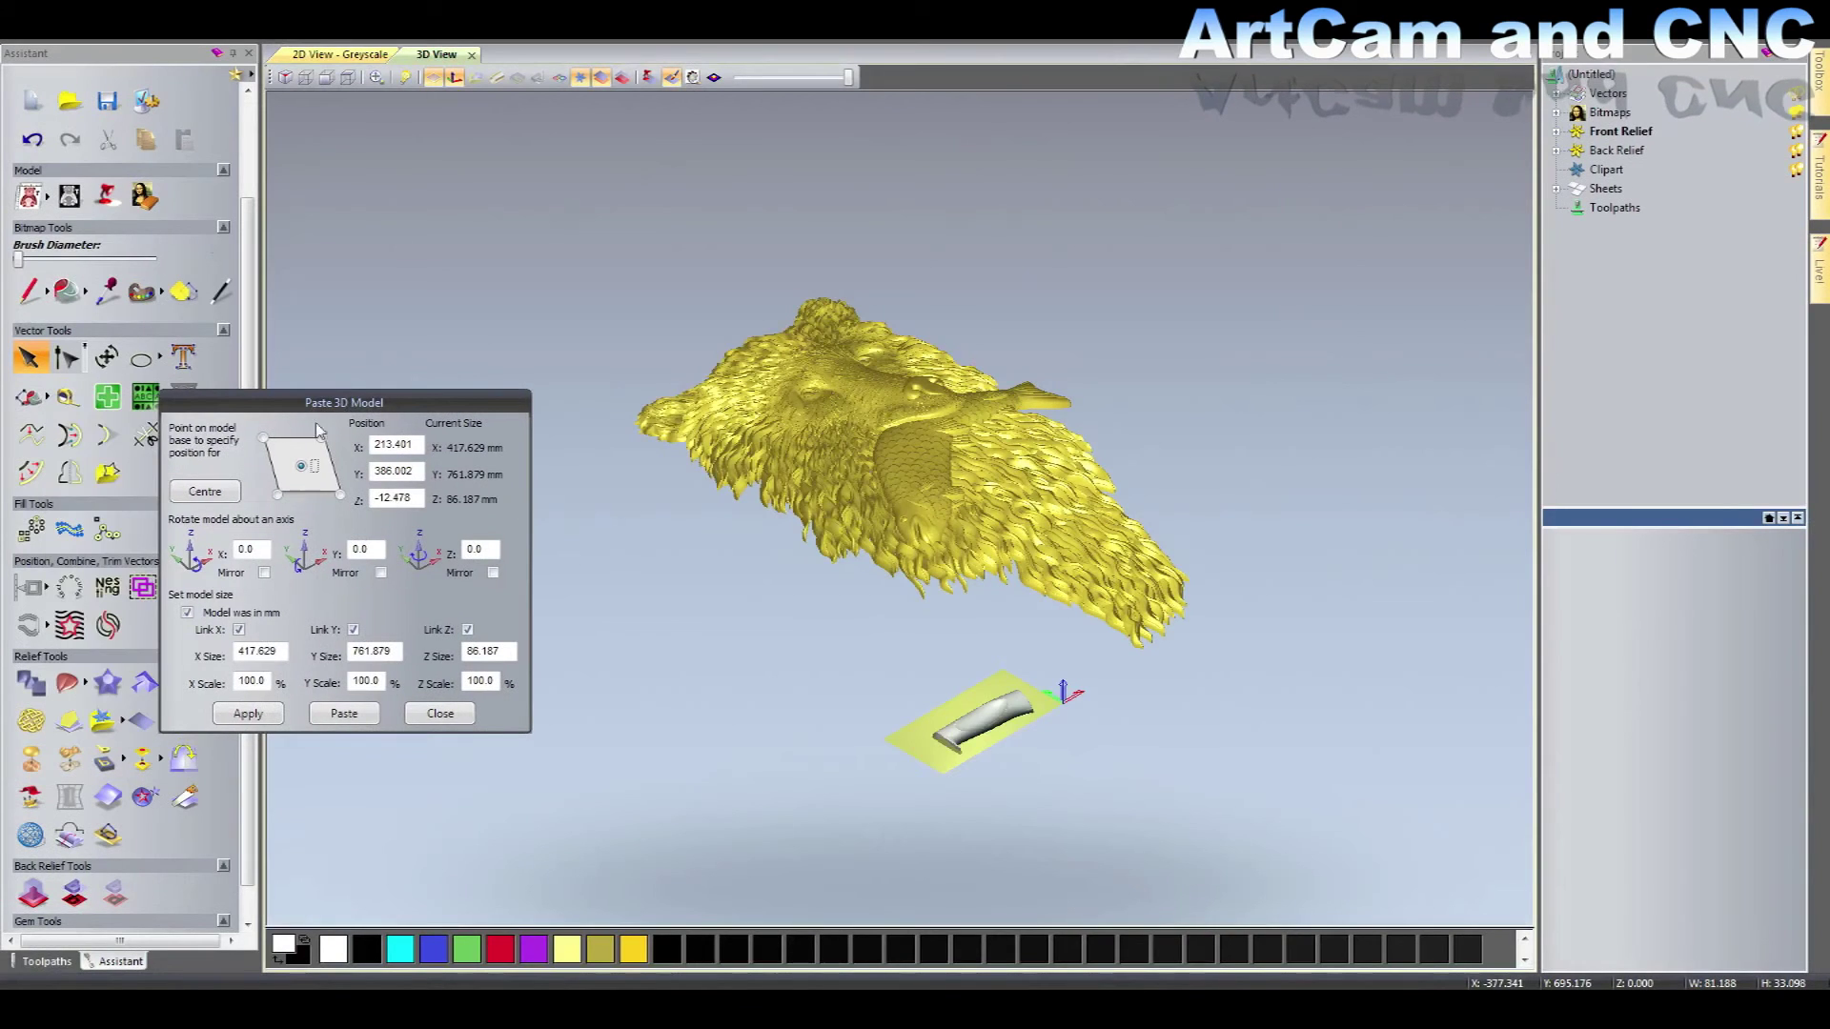
Step: Place the pasted bear-and-fish model at X -100, Y 50, then view it from the top
click(220, 494)
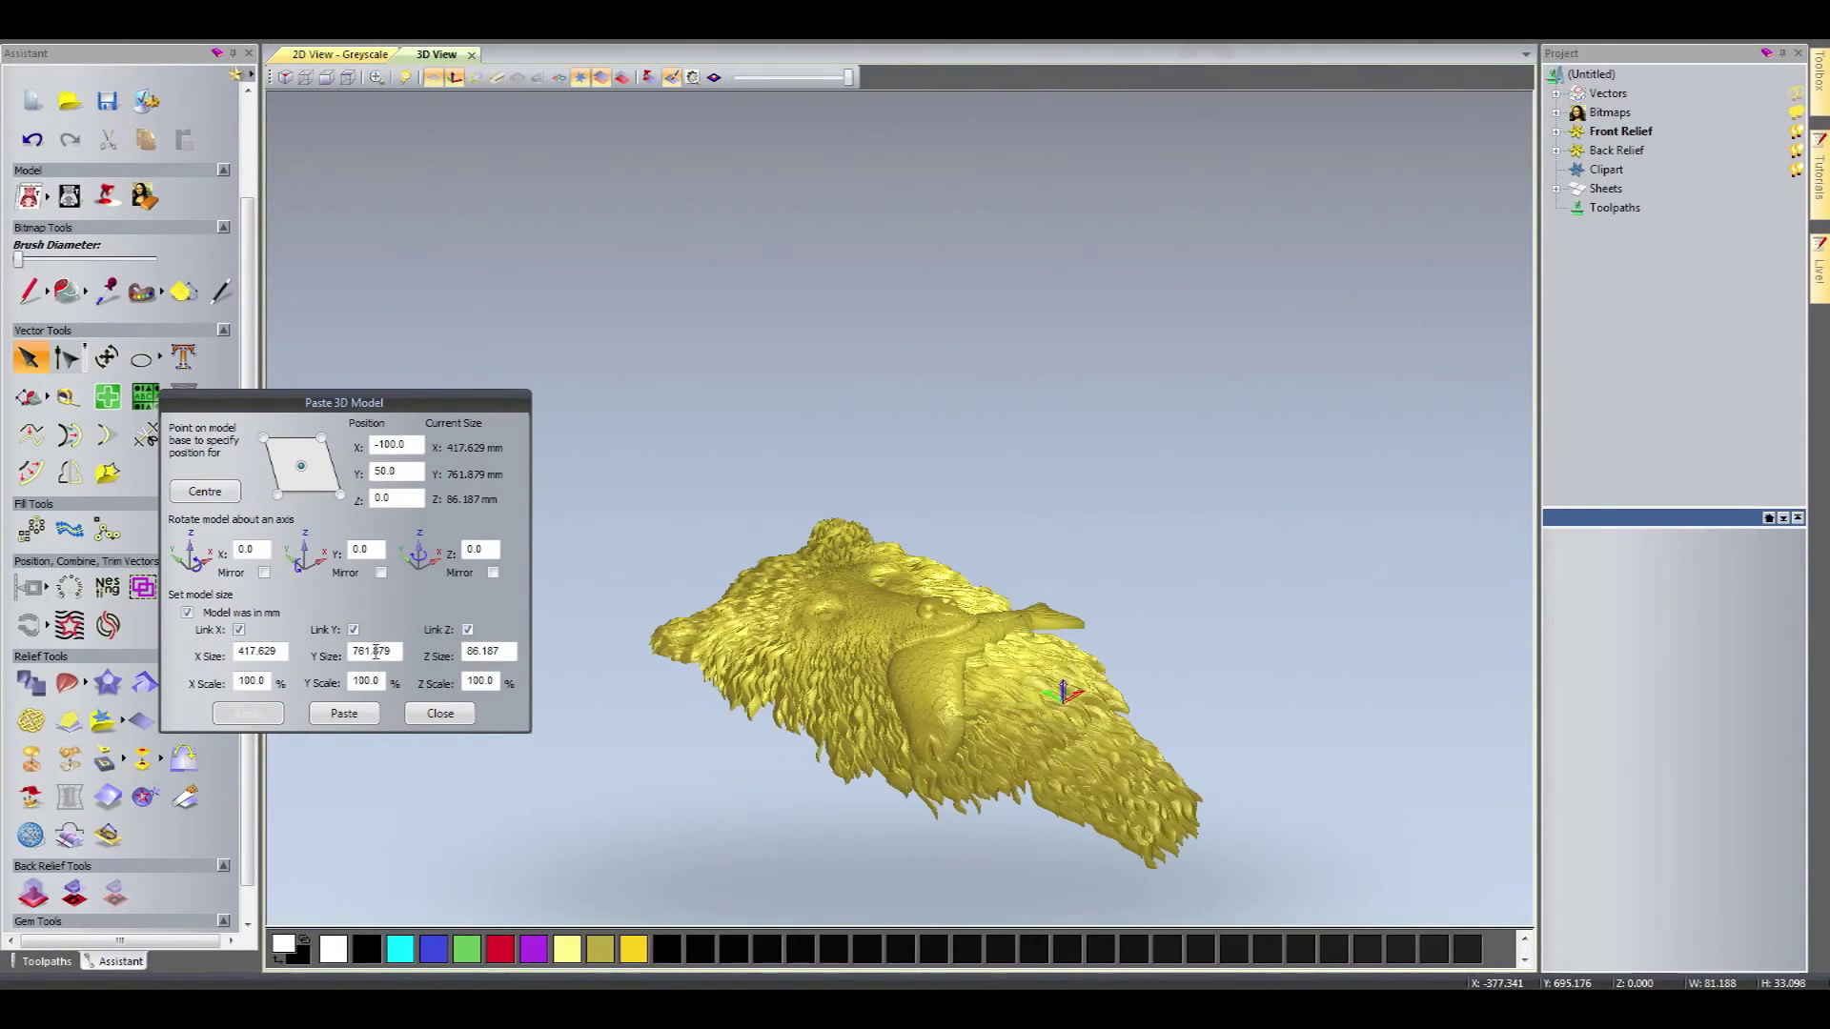
drag(390, 650, 336, 651)
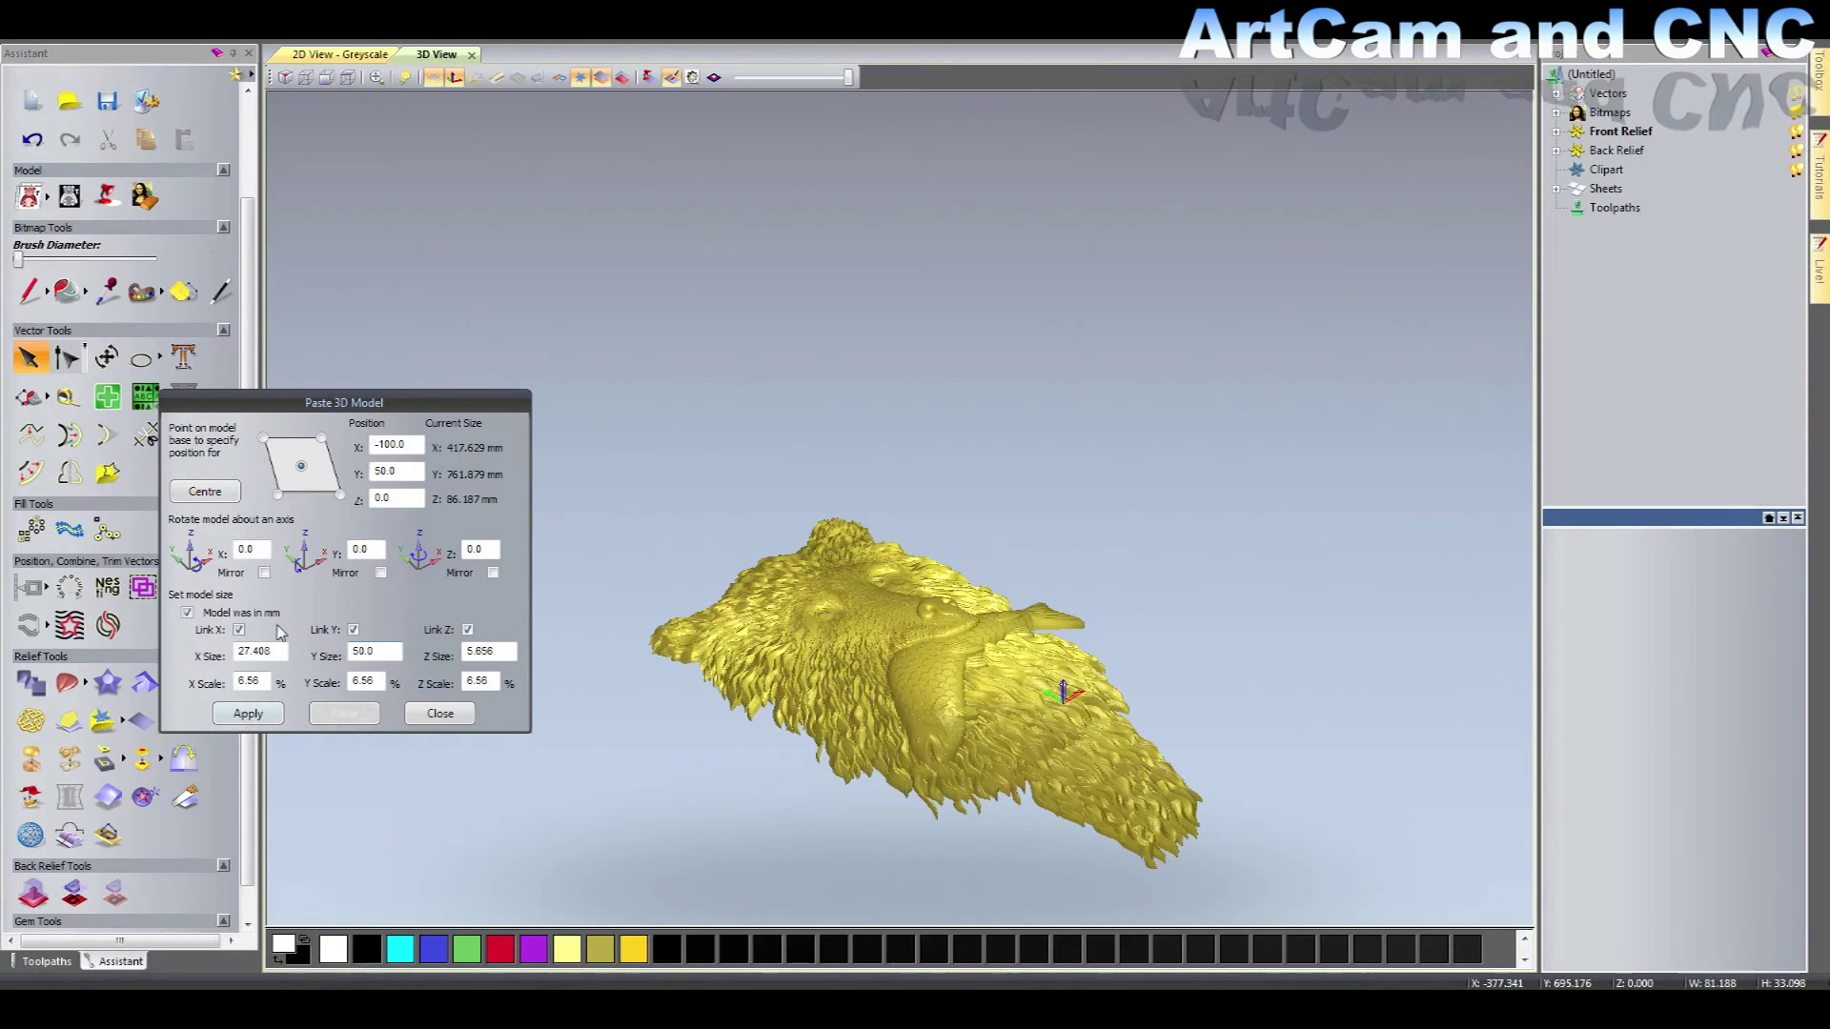
key(Return)
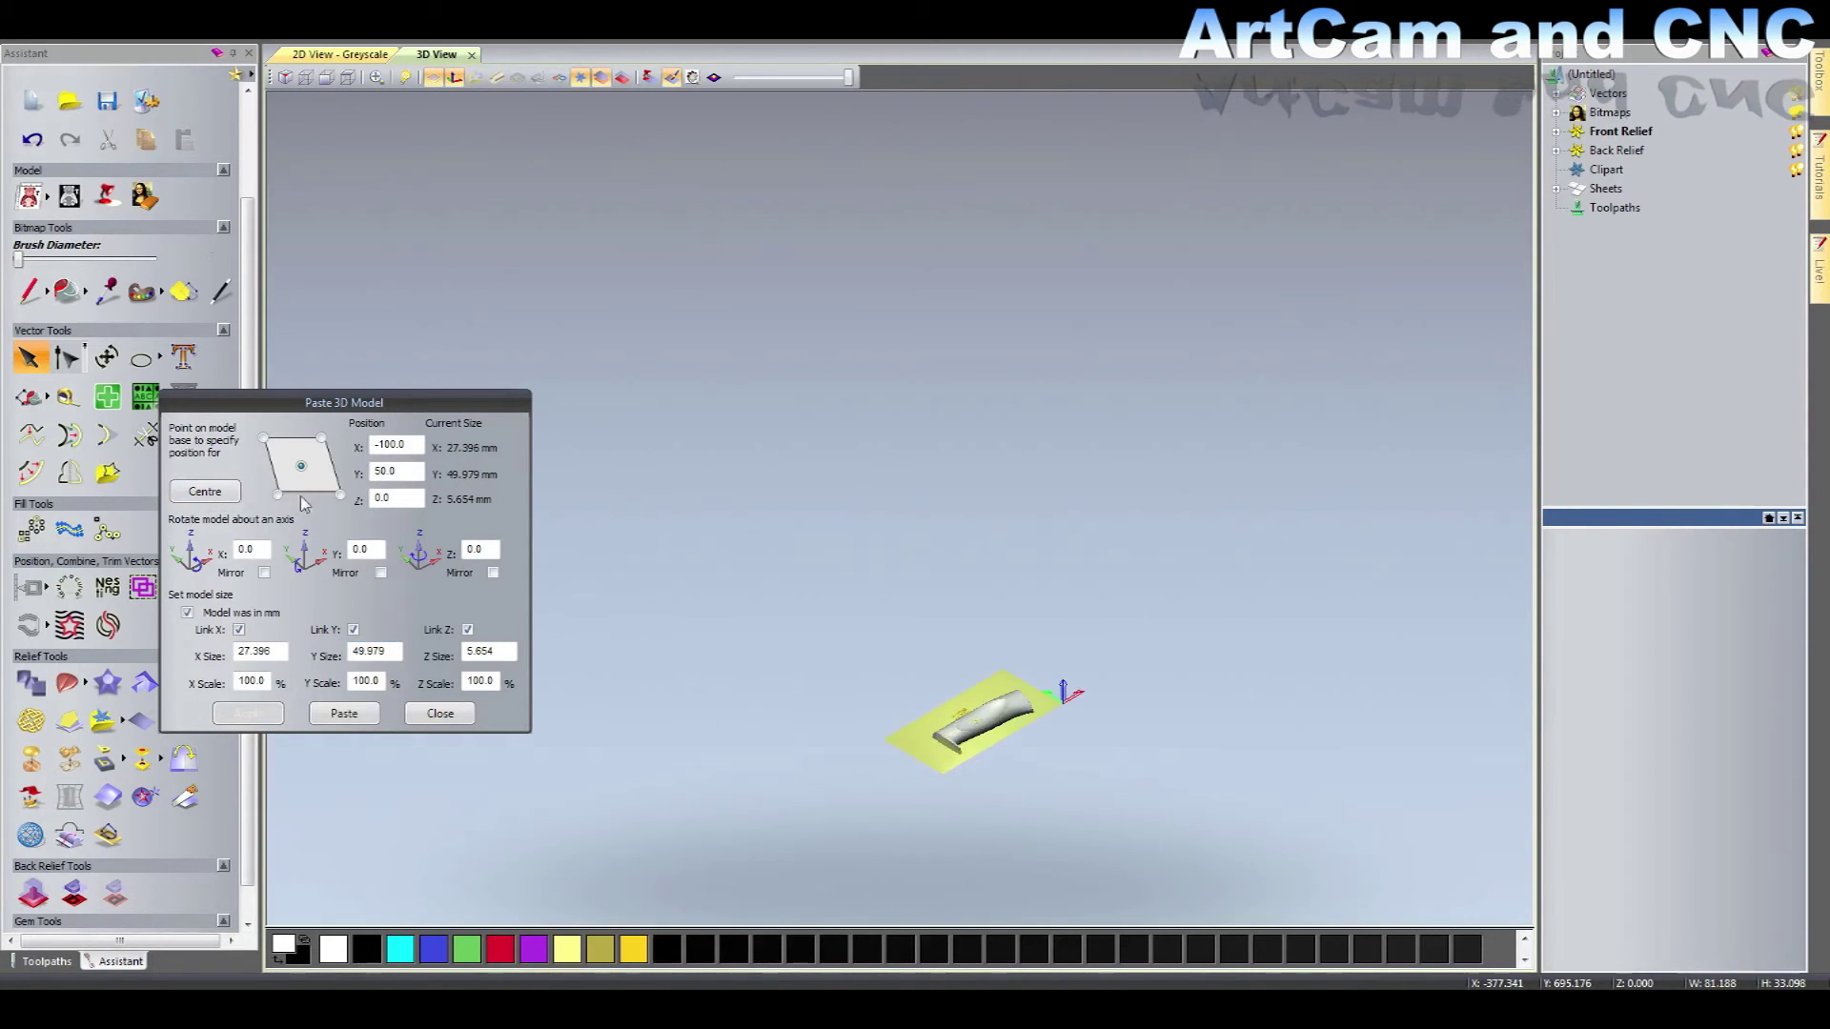
click(353, 80)
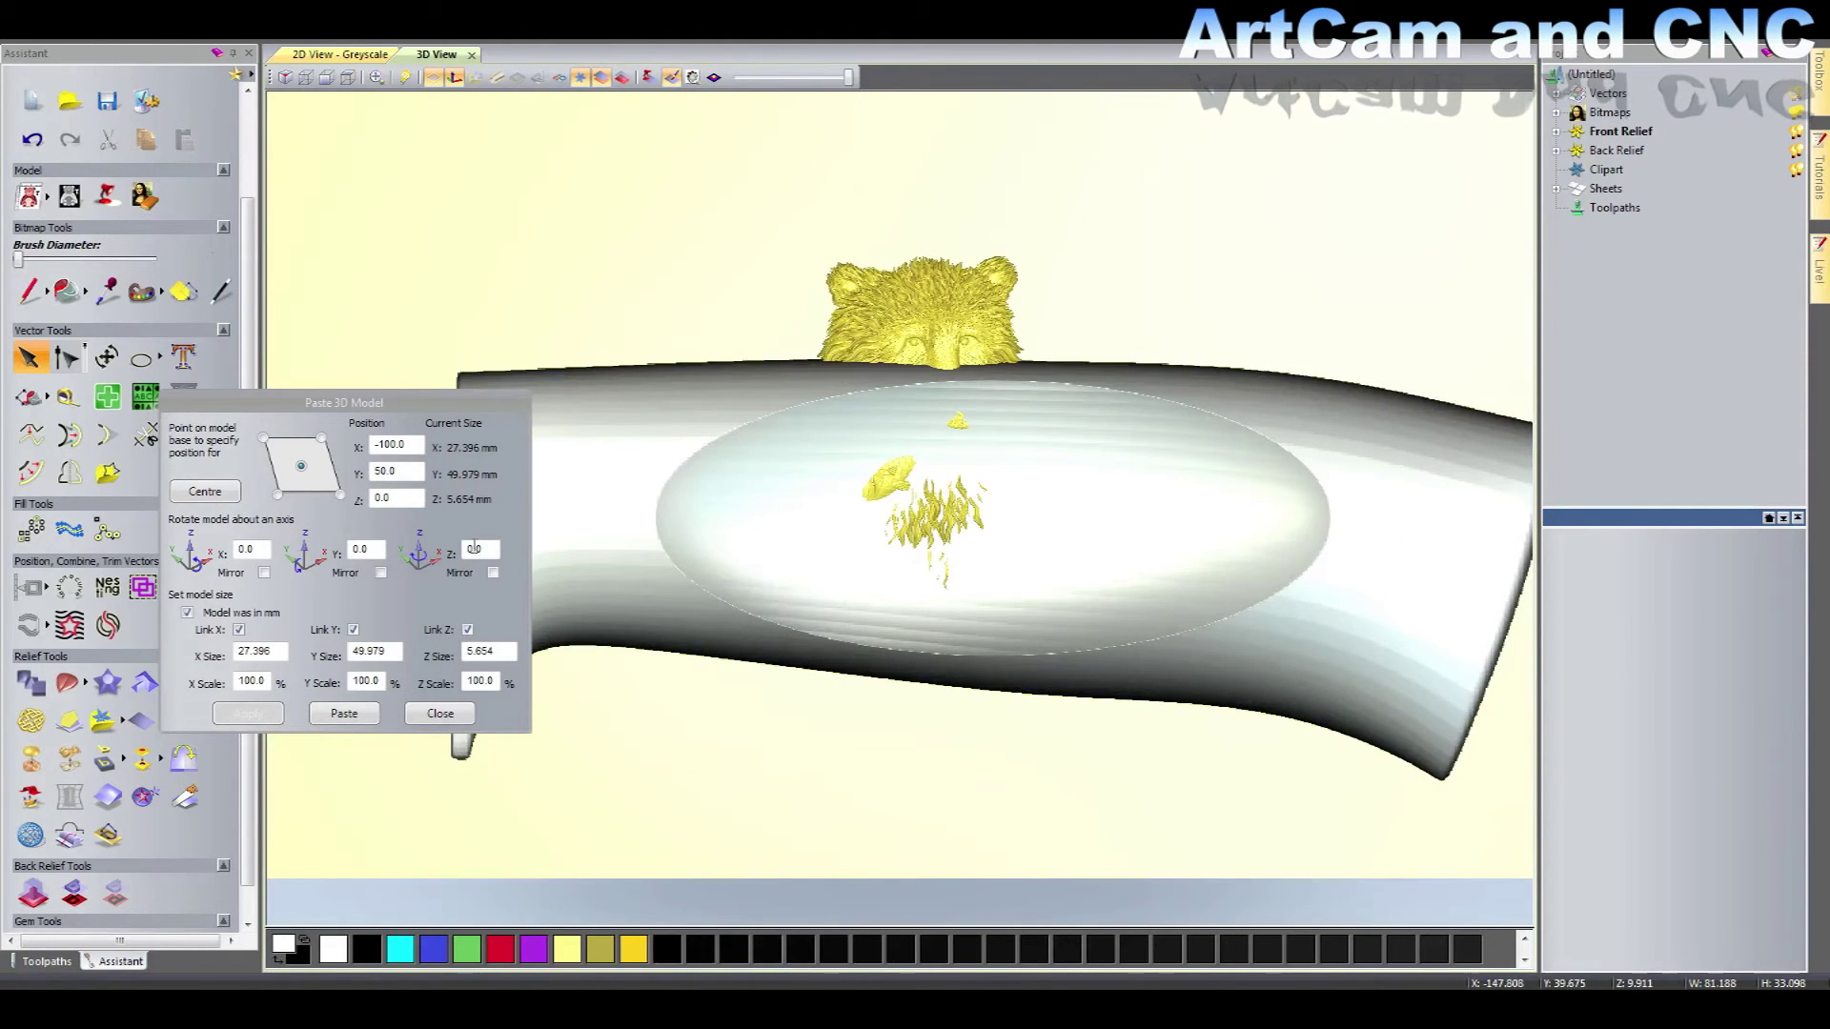
Step: Rotate the model about Z and set its Z position to 4 and Y to 44
click(471, 548)
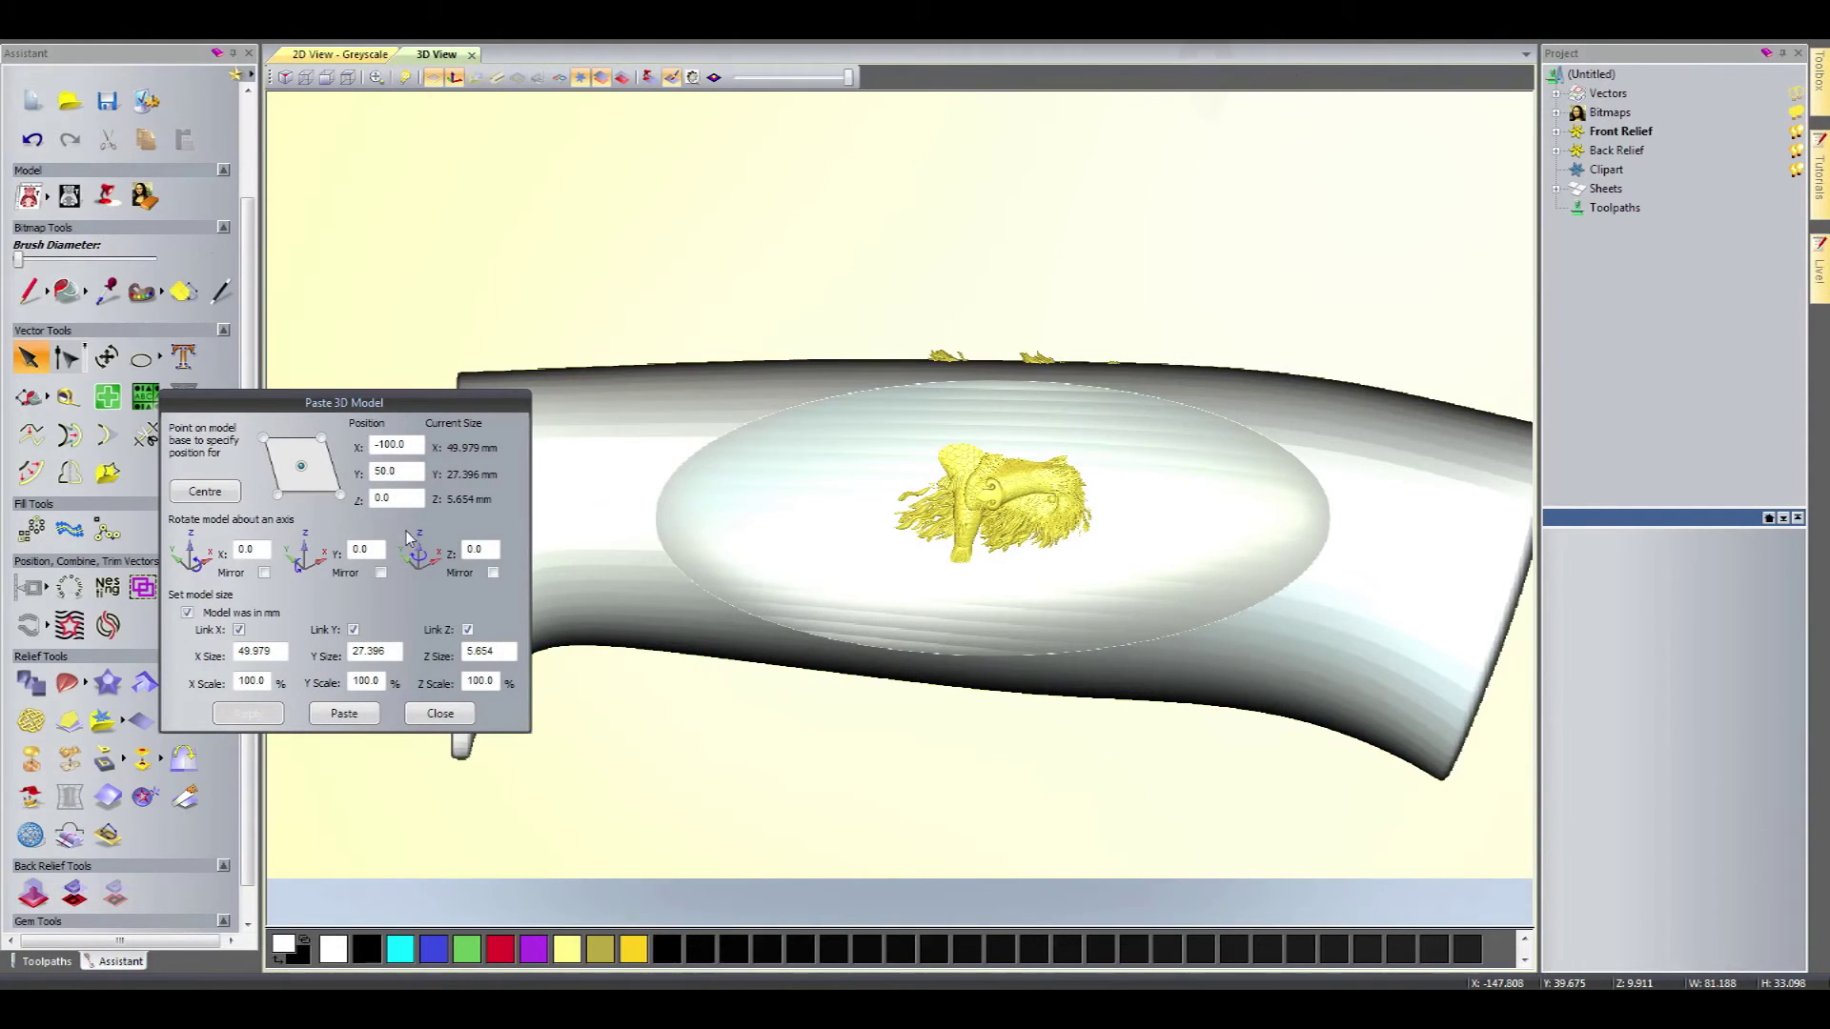
click(404, 497)
text(4)
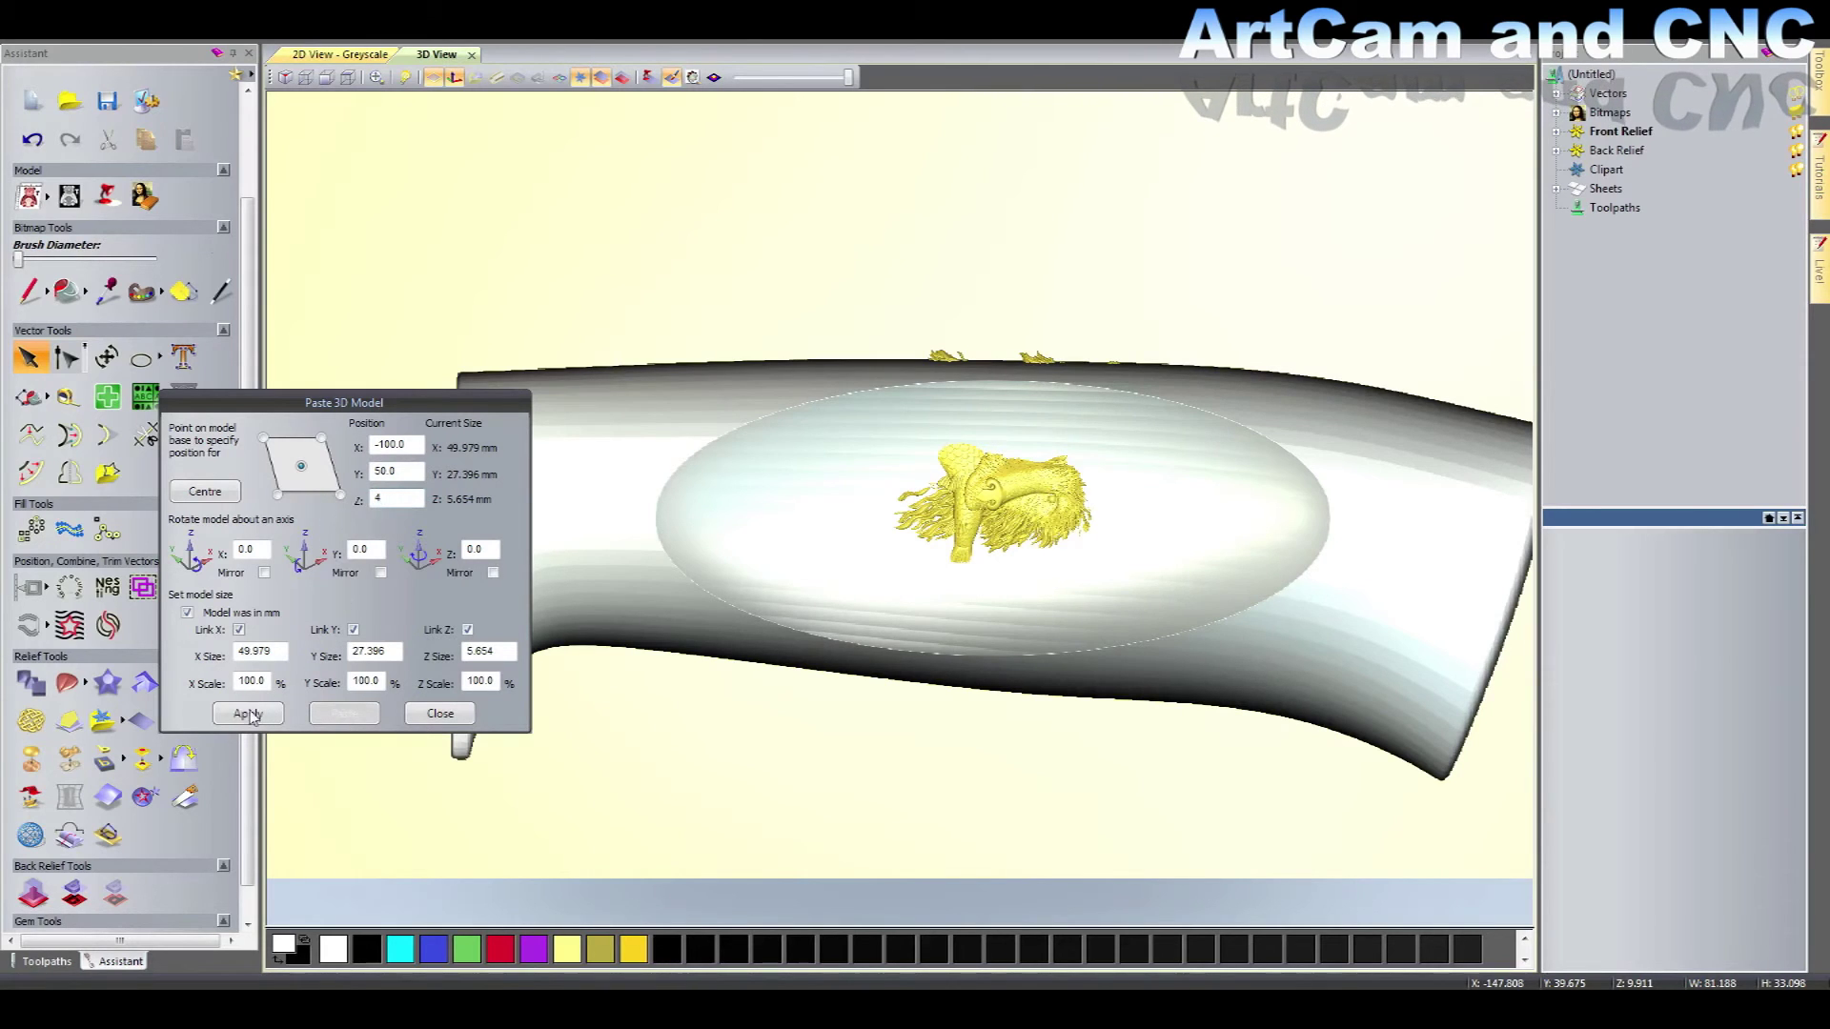
key(Return)
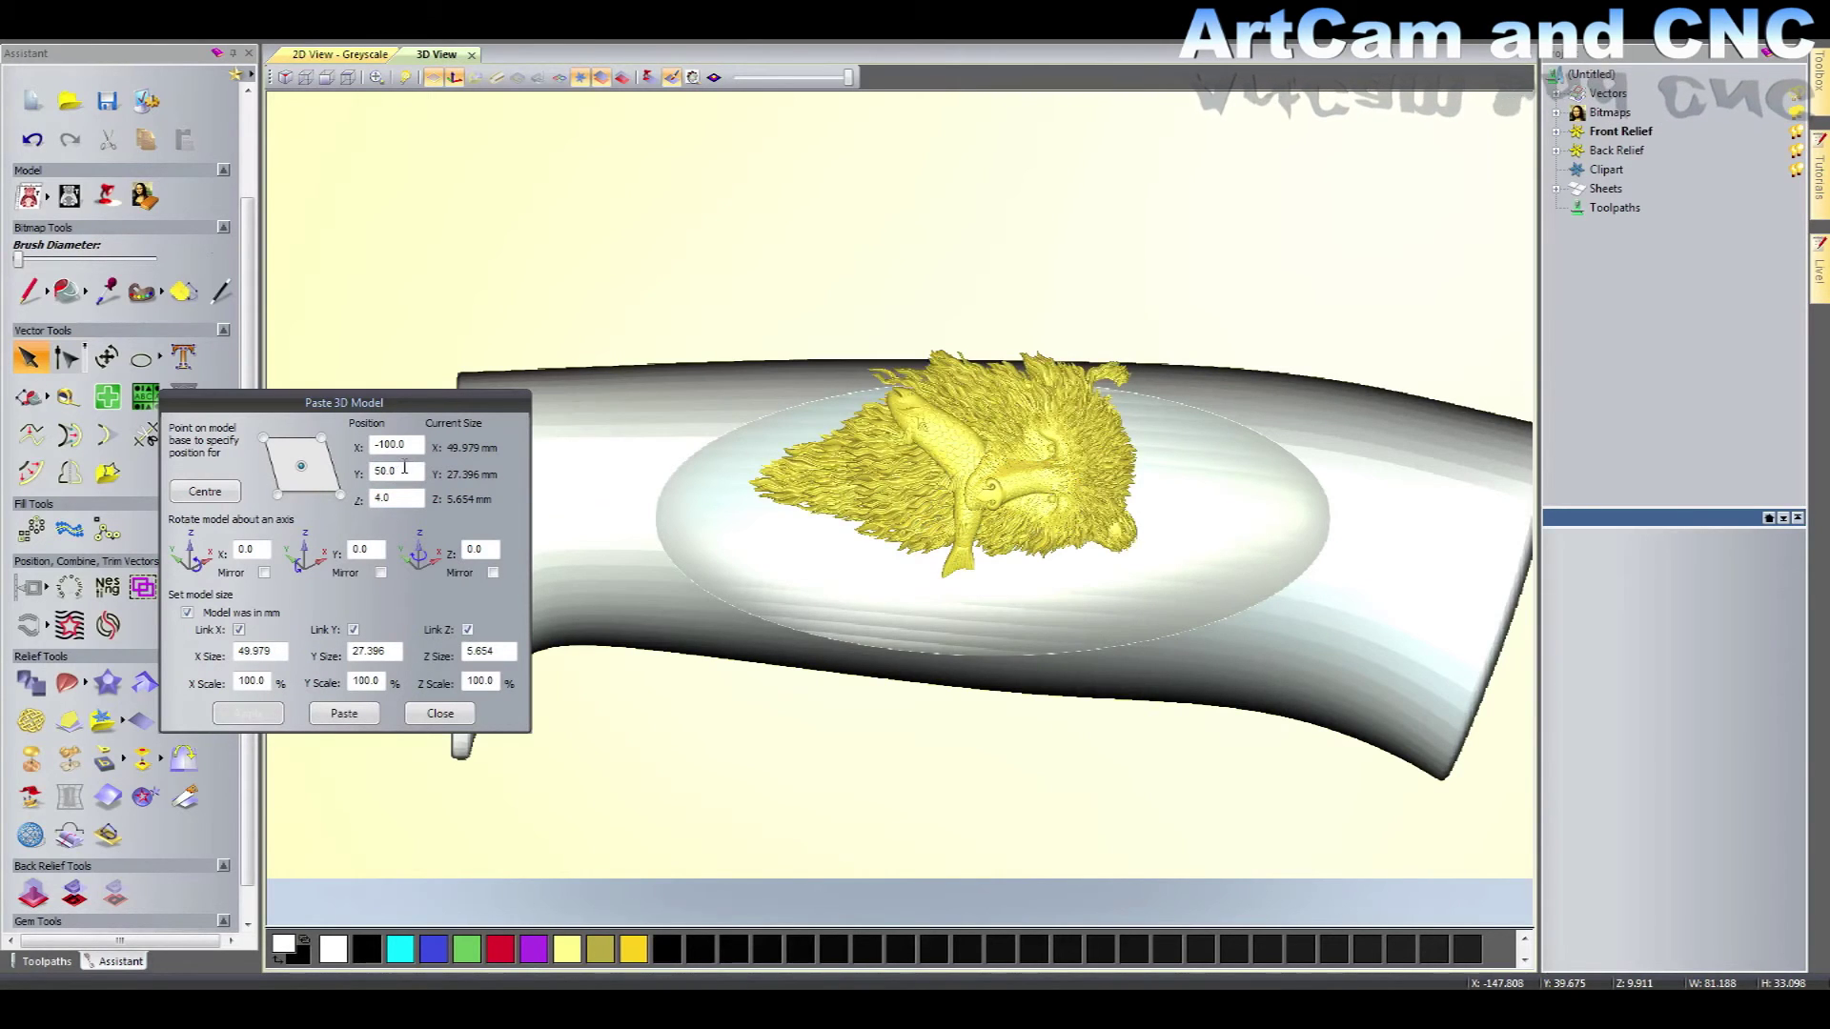
key(Tab)
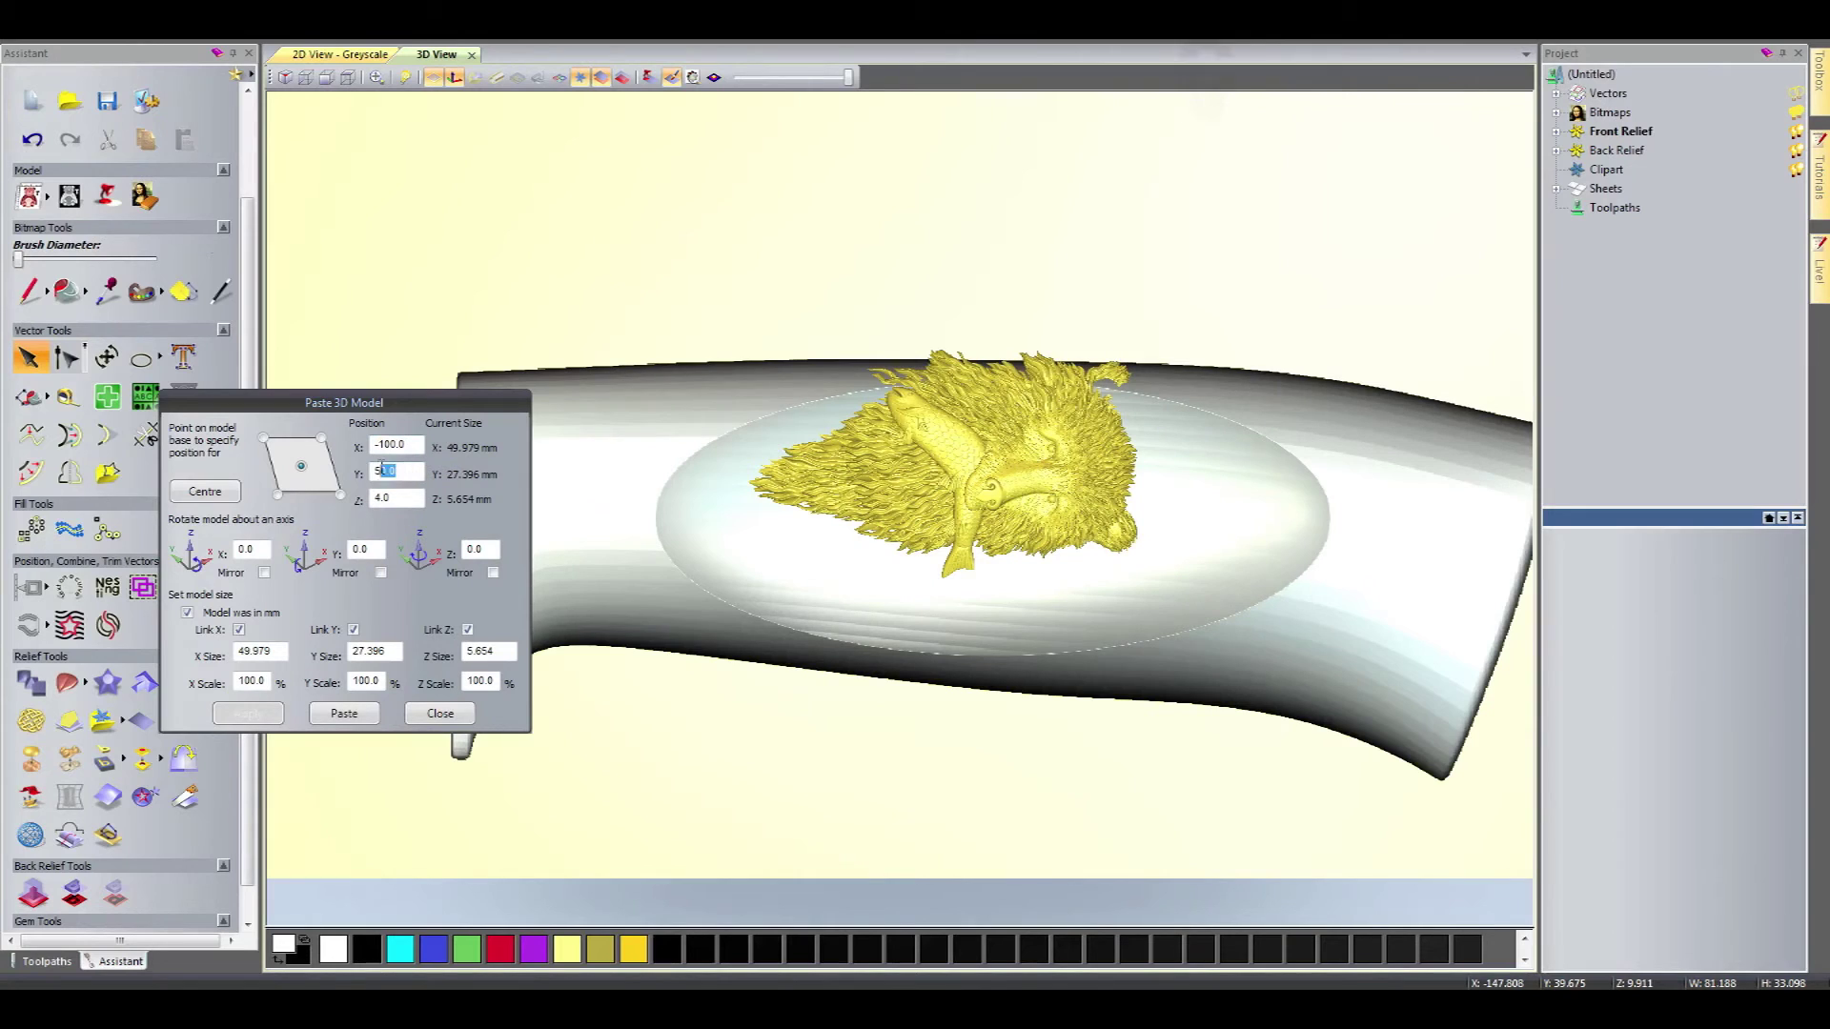
text(4)
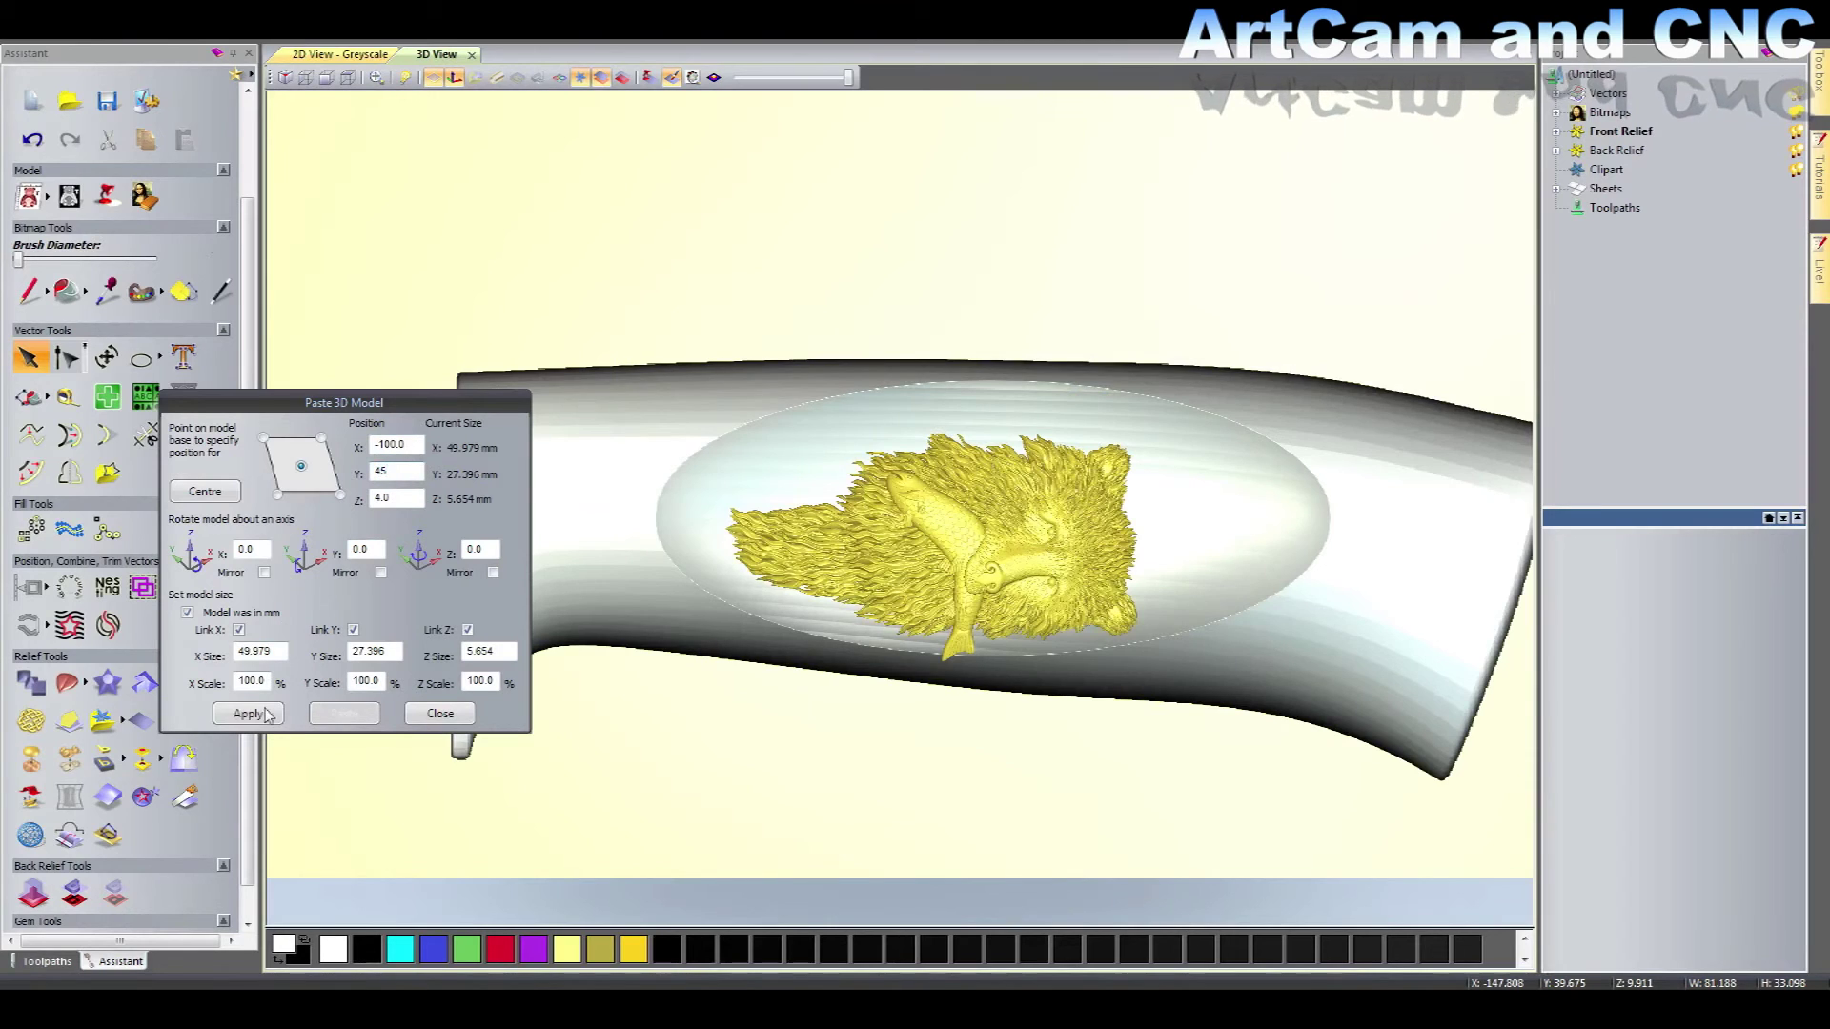
click(250, 714)
text(44)
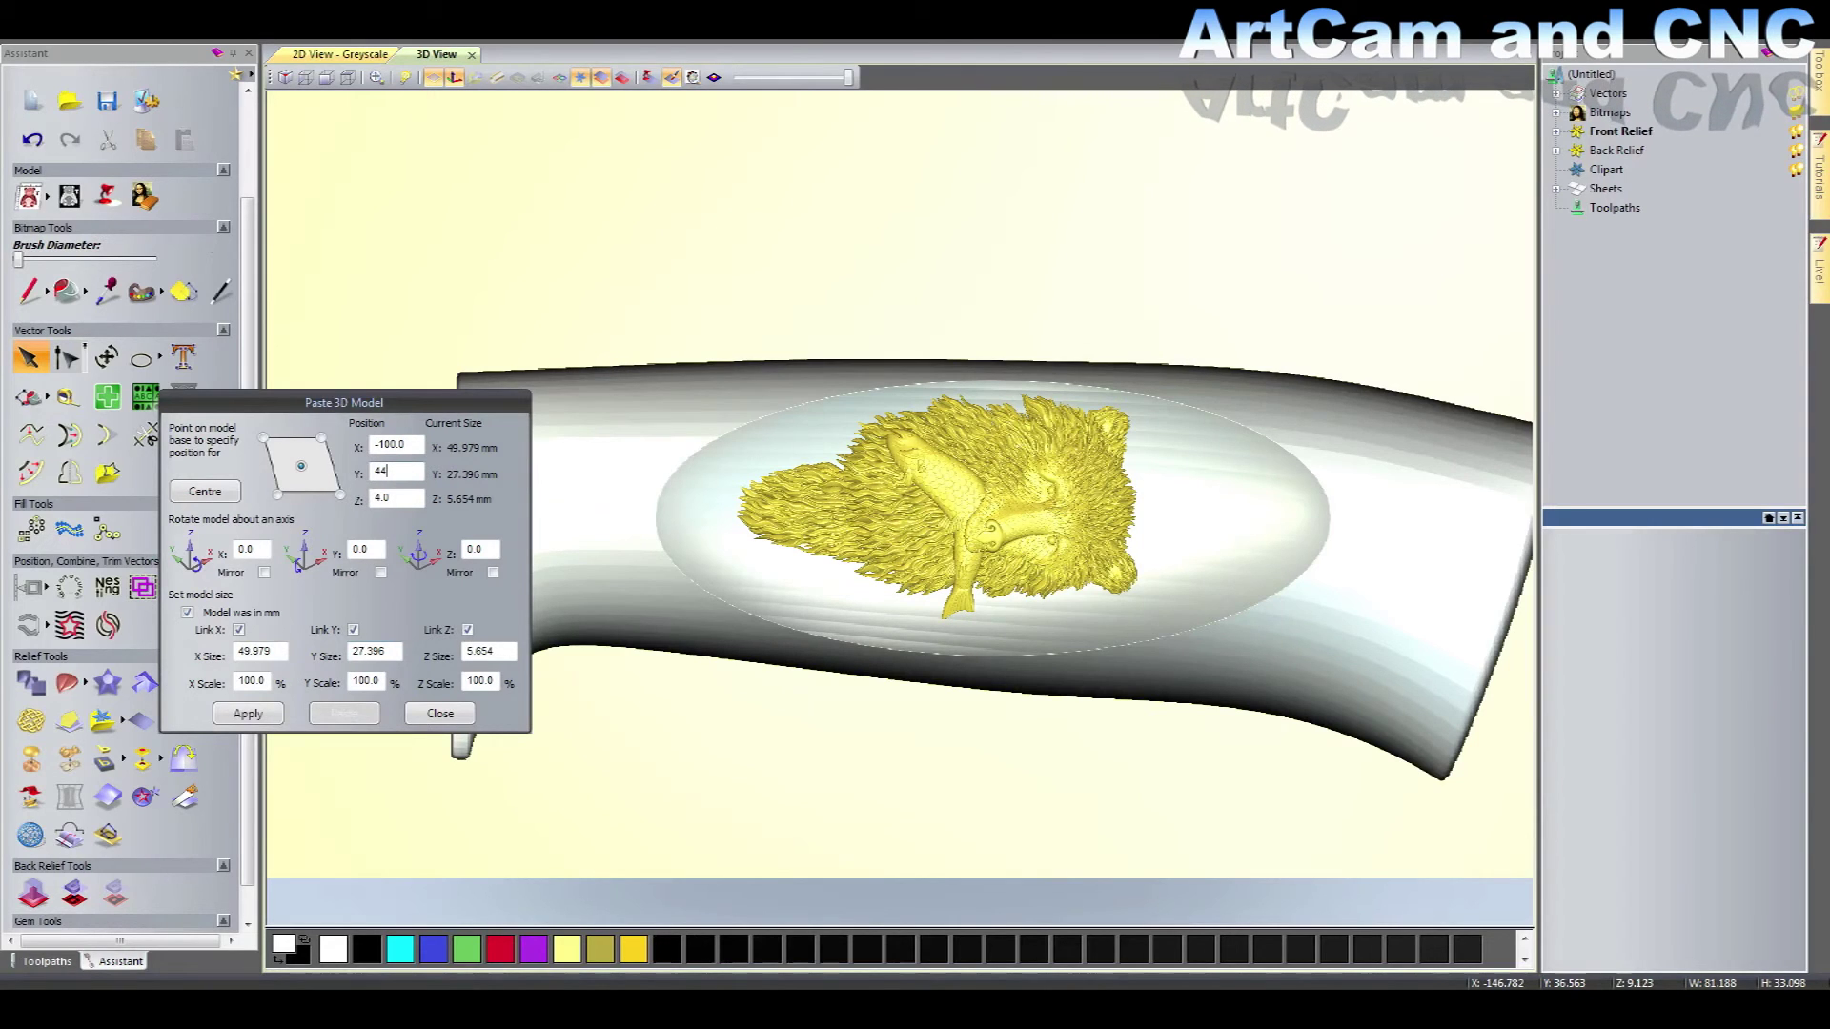
click(250, 714)
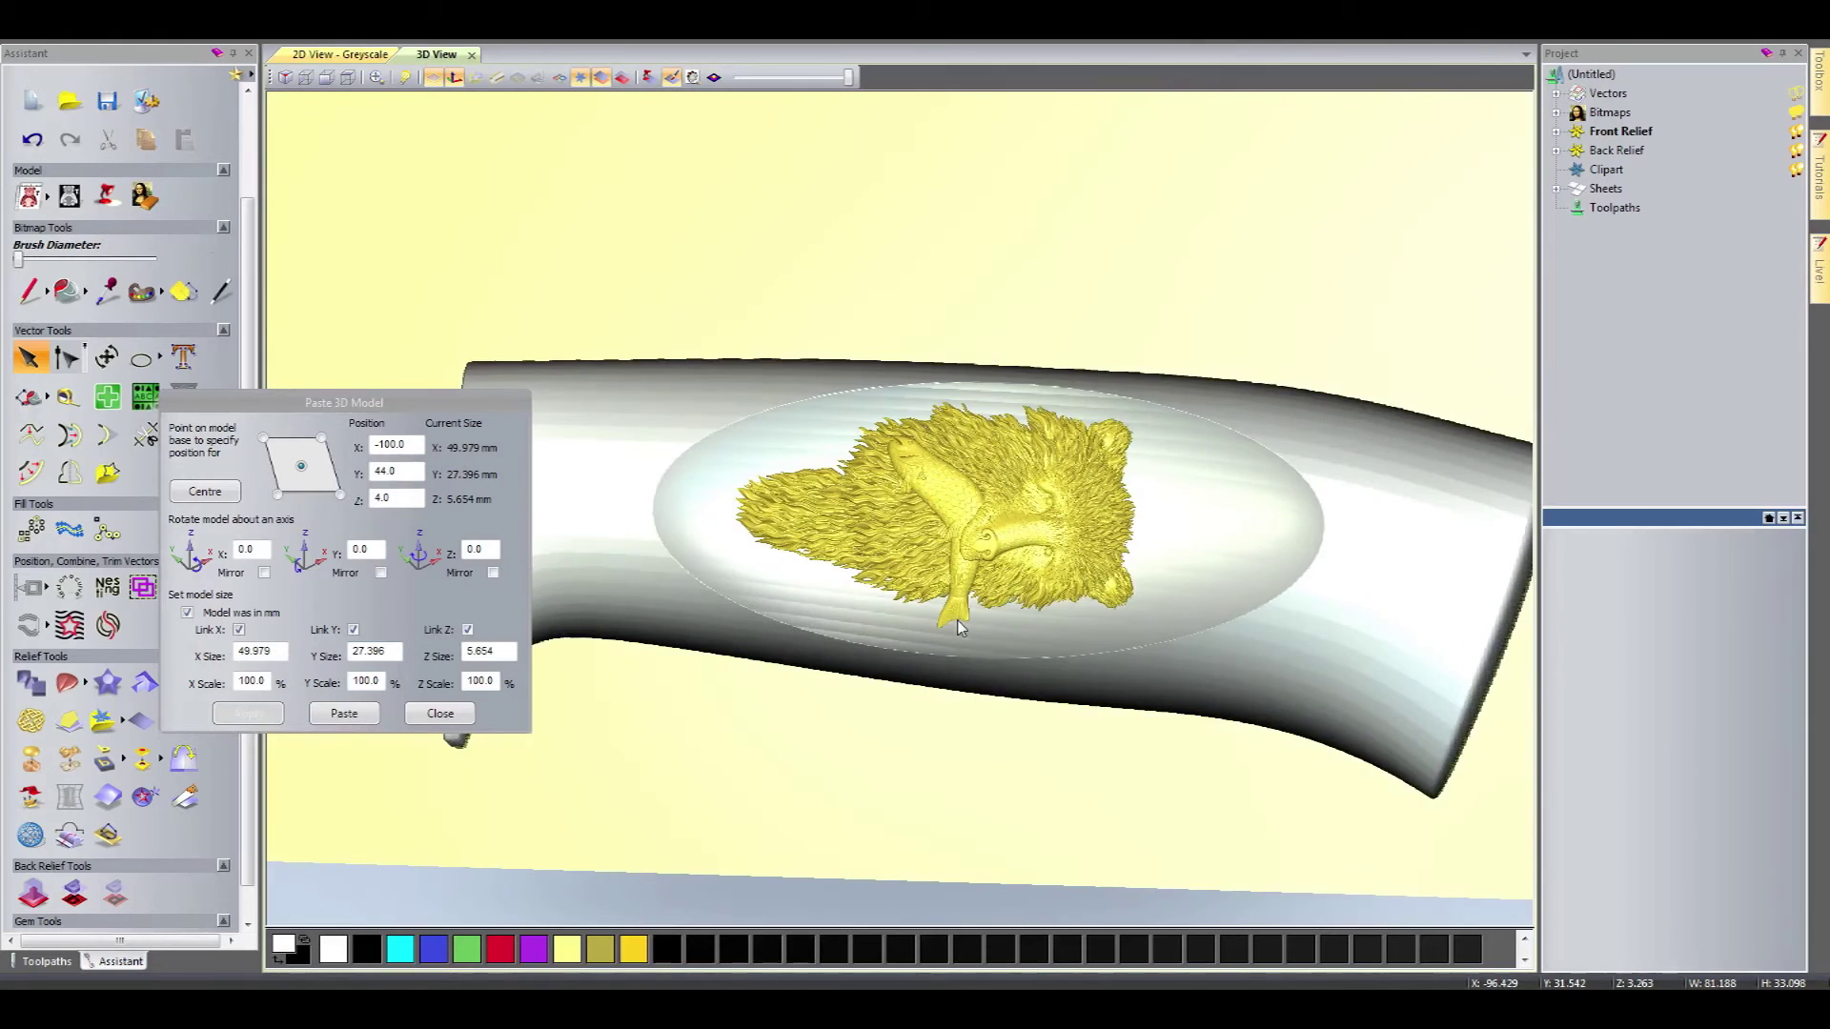
Step: Rotate the model about Z again and set X to -98, then orbit to inspect it
double_click(471, 550)
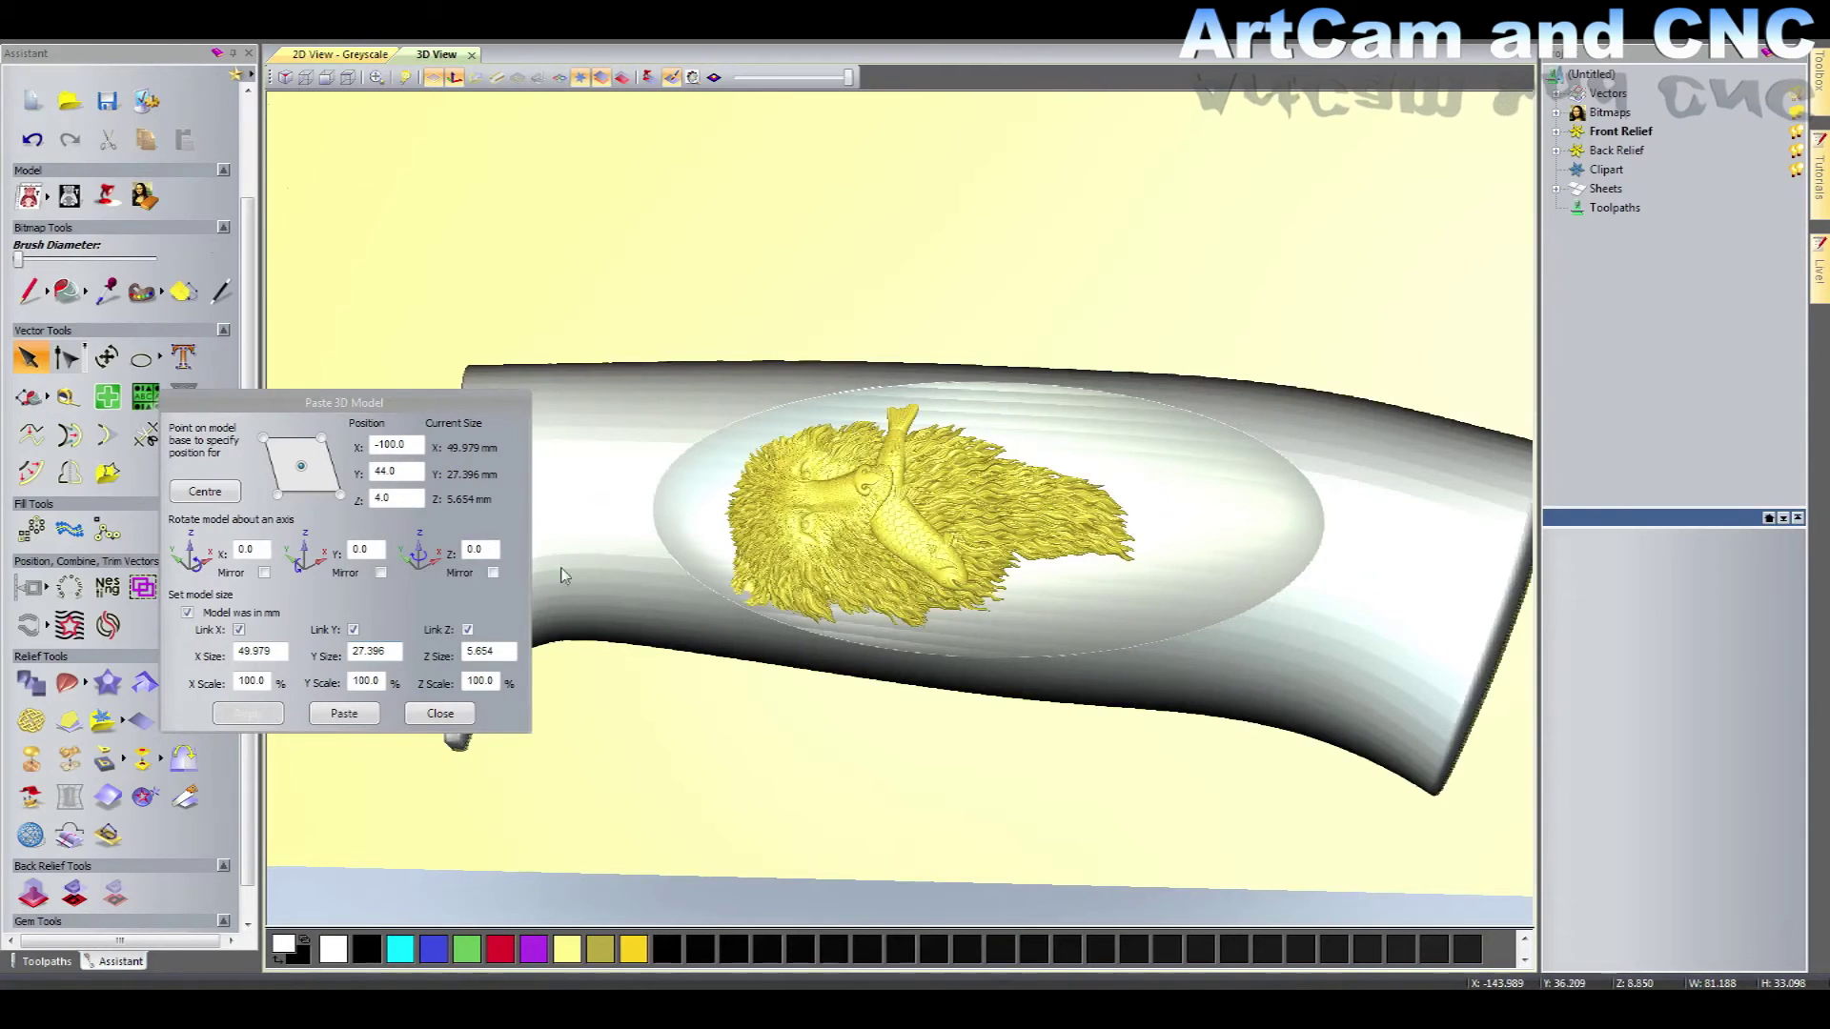
click(345, 450)
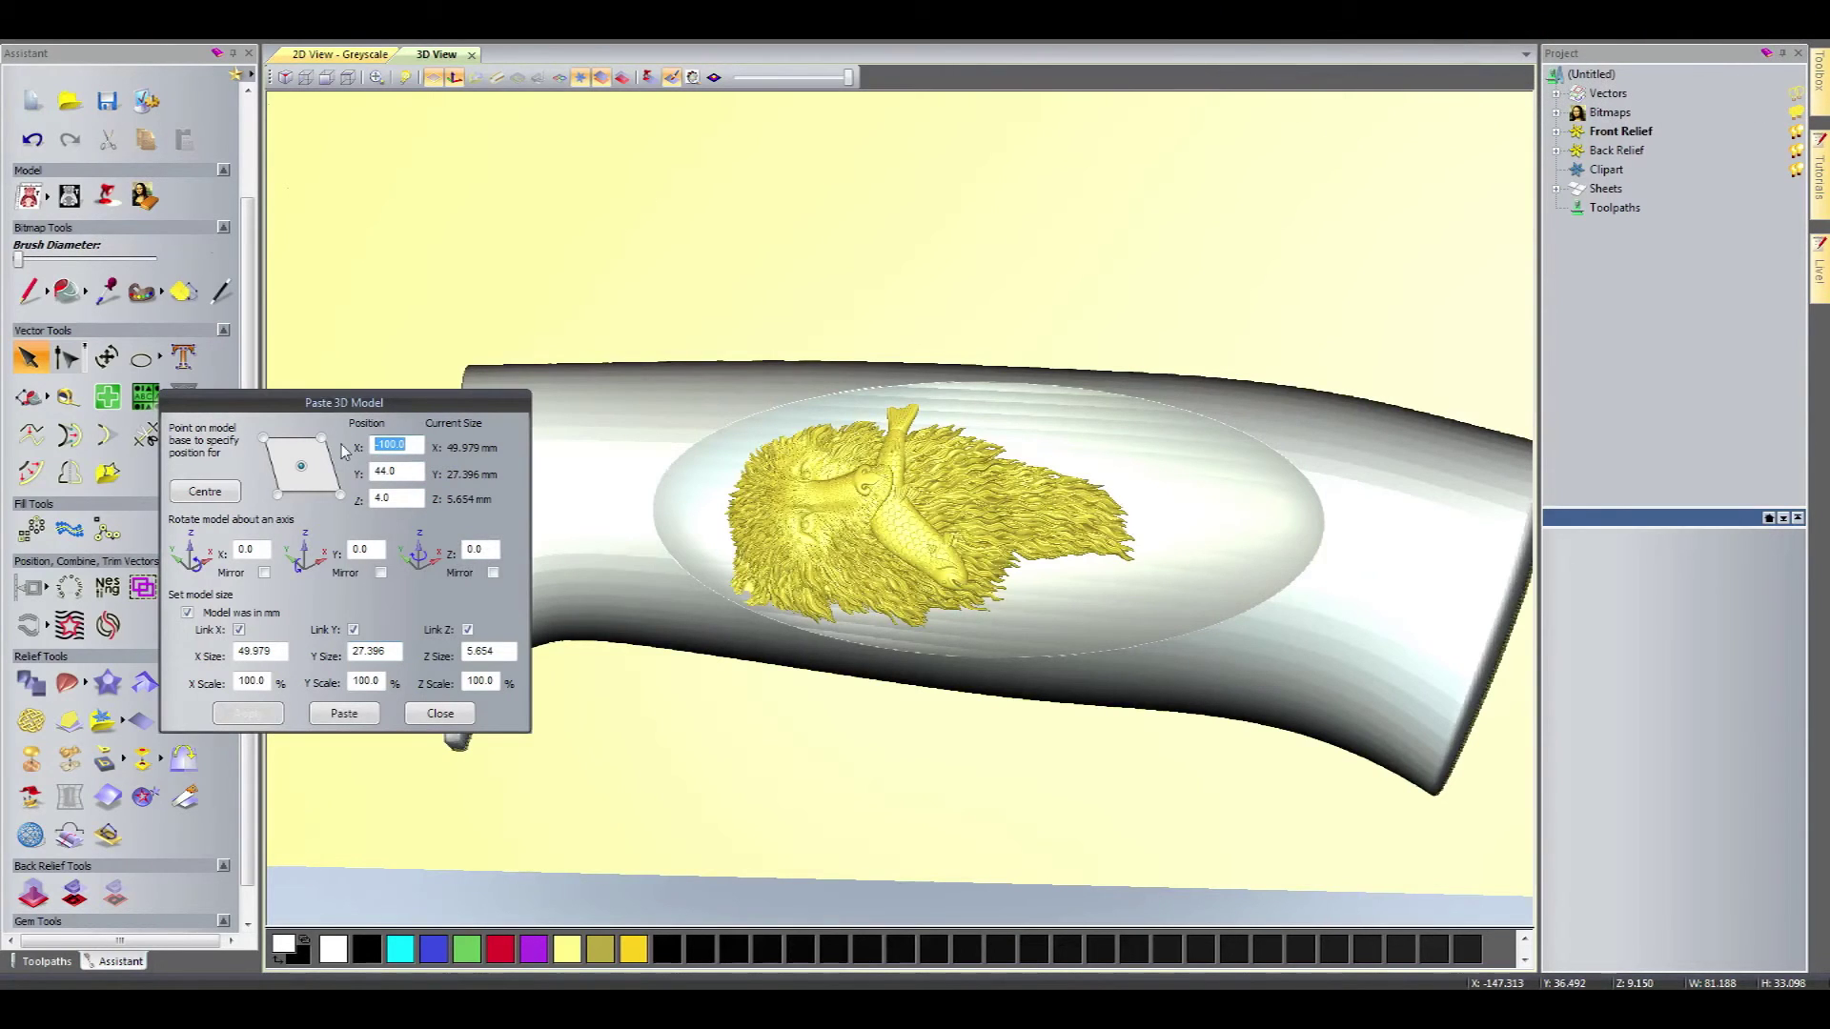
text(-)
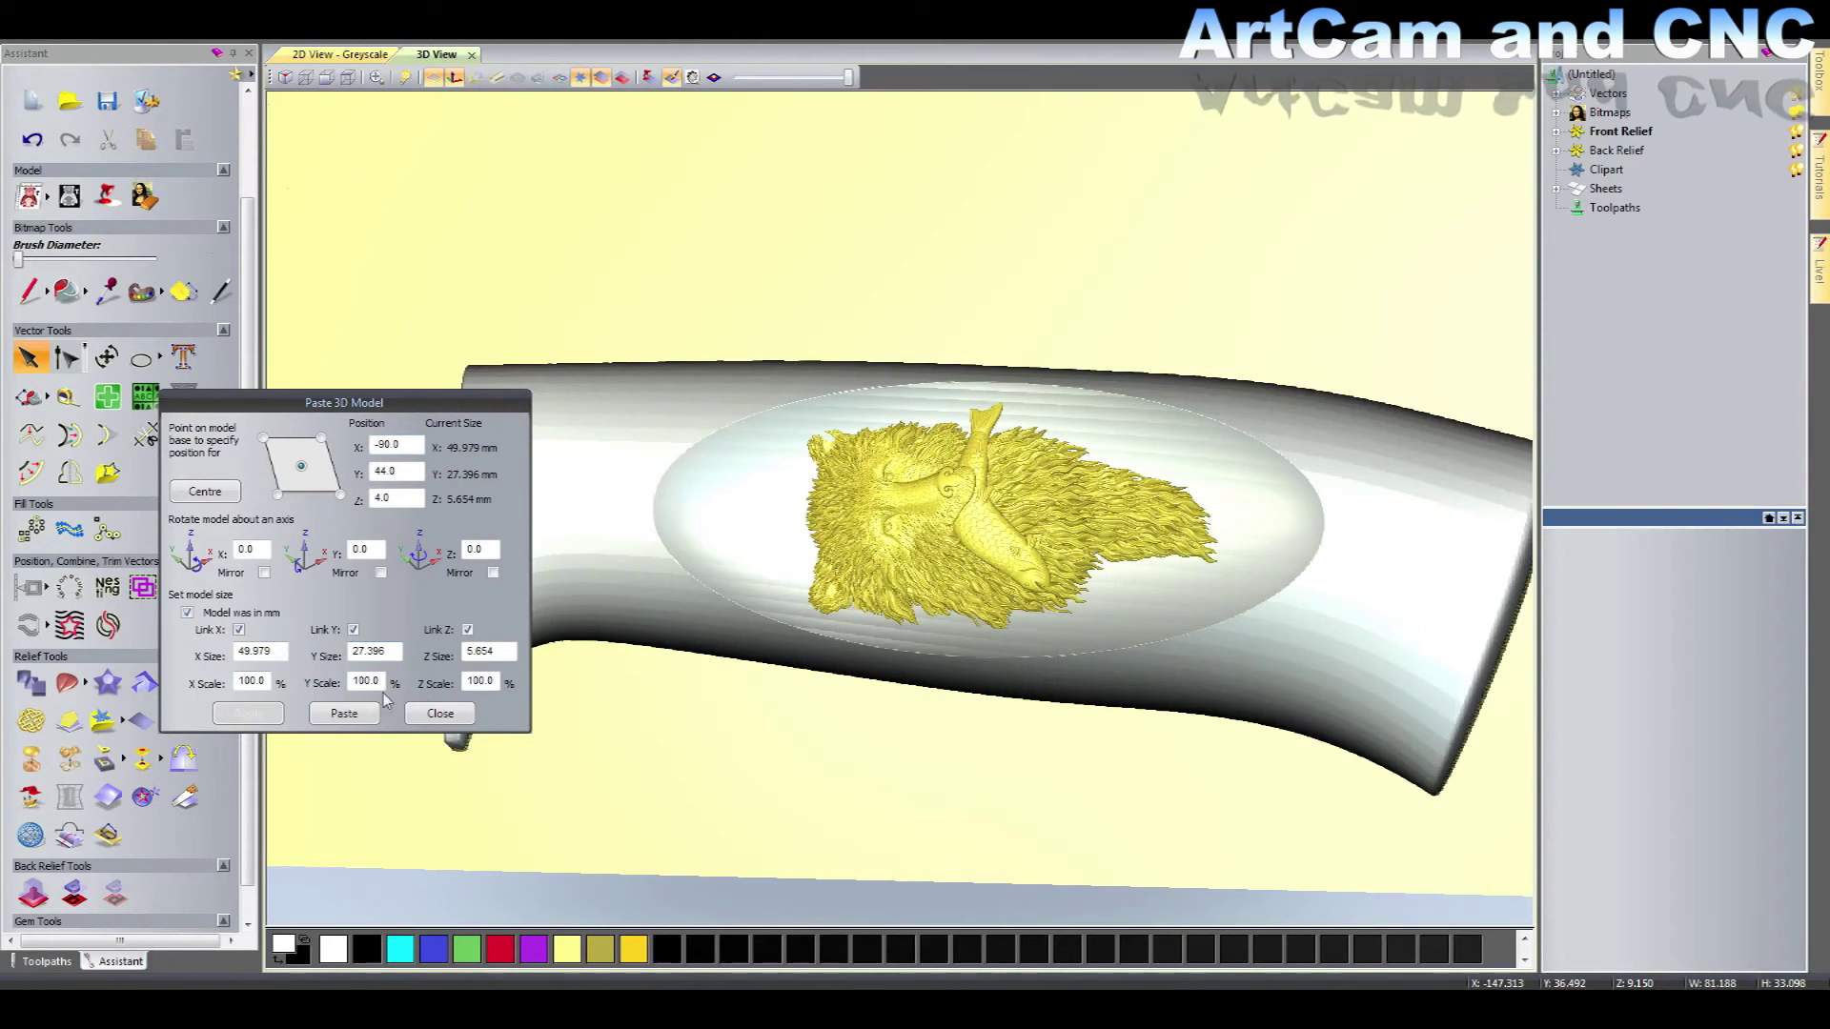
mouse_move(905, 634)
mouse_down()
mouse_move(730, 423)
mouse_move(904, 601)
mouse_move(997, 654)
mouse_move(961, 623)
mouse_up()
scroll(961, 624, up, 3)
scroll(961, 623, up, 2)
scroll(960, 623, up, 2)
scroll(965, 619, down, 1)
scroll(970, 615, down, 4)
scroll(892, 582, up, 1)
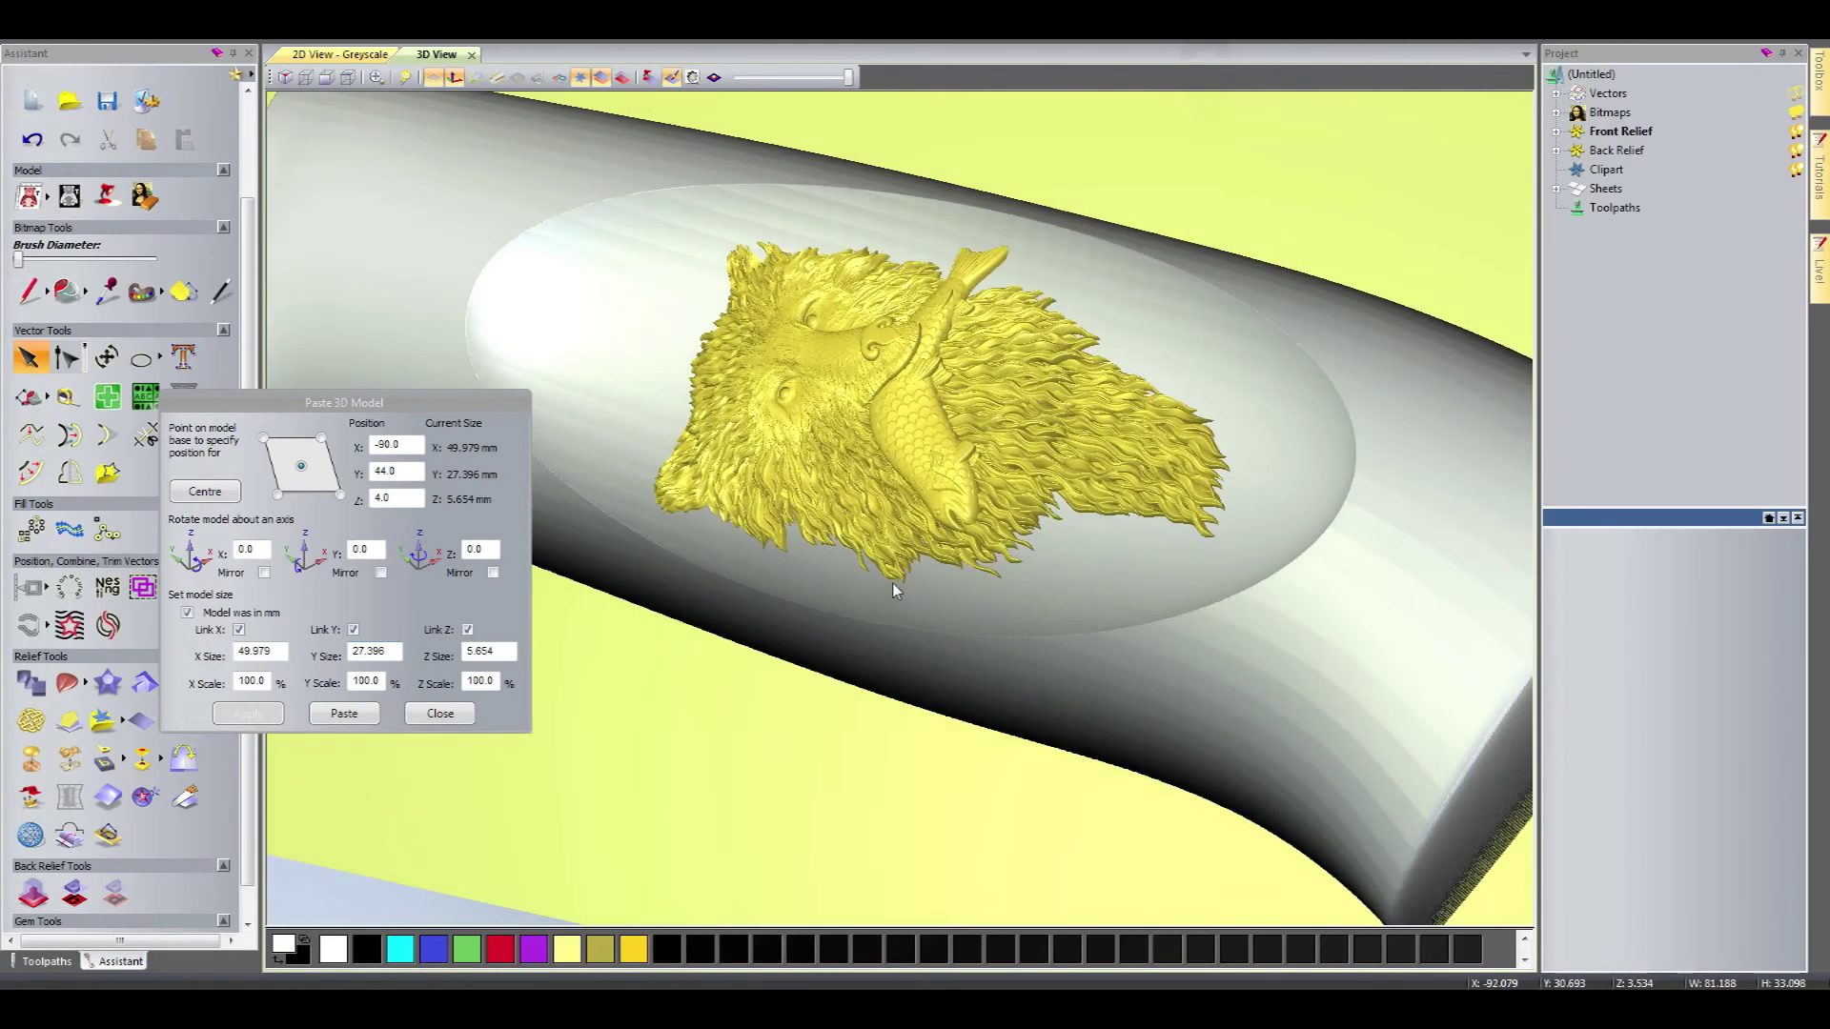
click(412, 447)
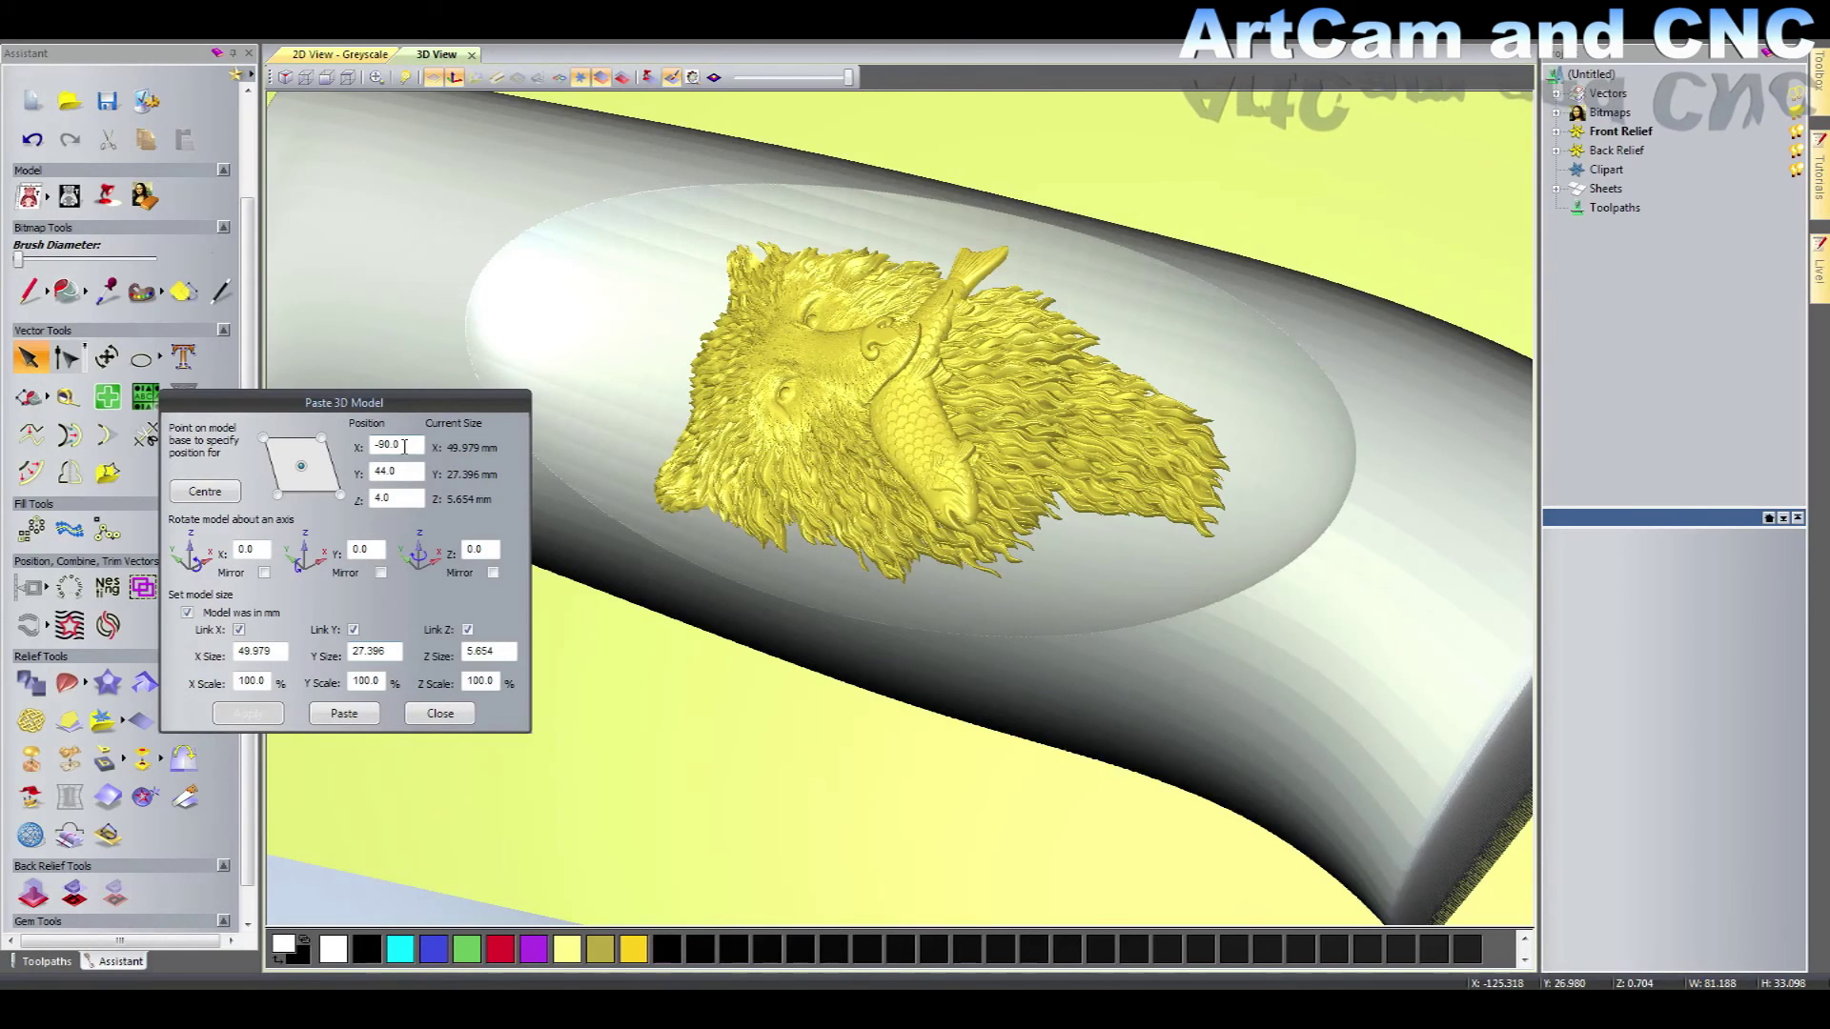
Step: Tilt the bear-and-fish model -4° about X and orbit side-on to check it follows the handle
click(721, 598)
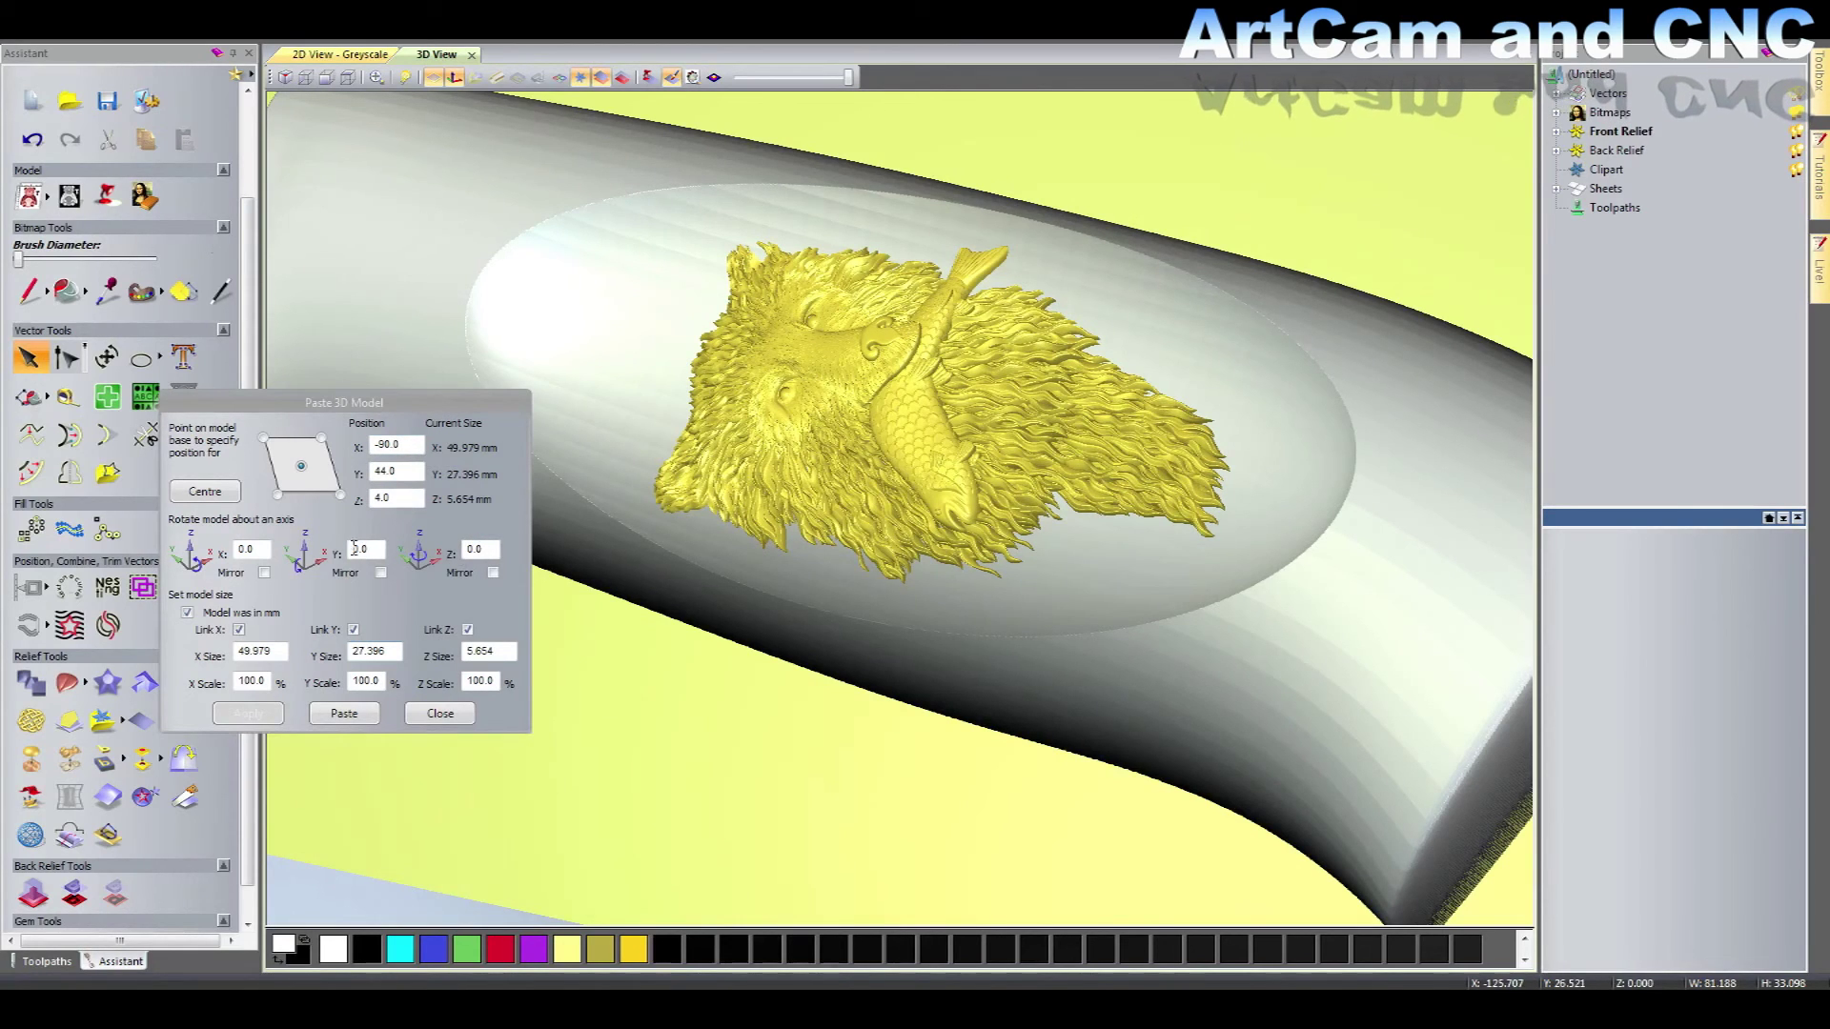
double_click(249, 549)
text(2)
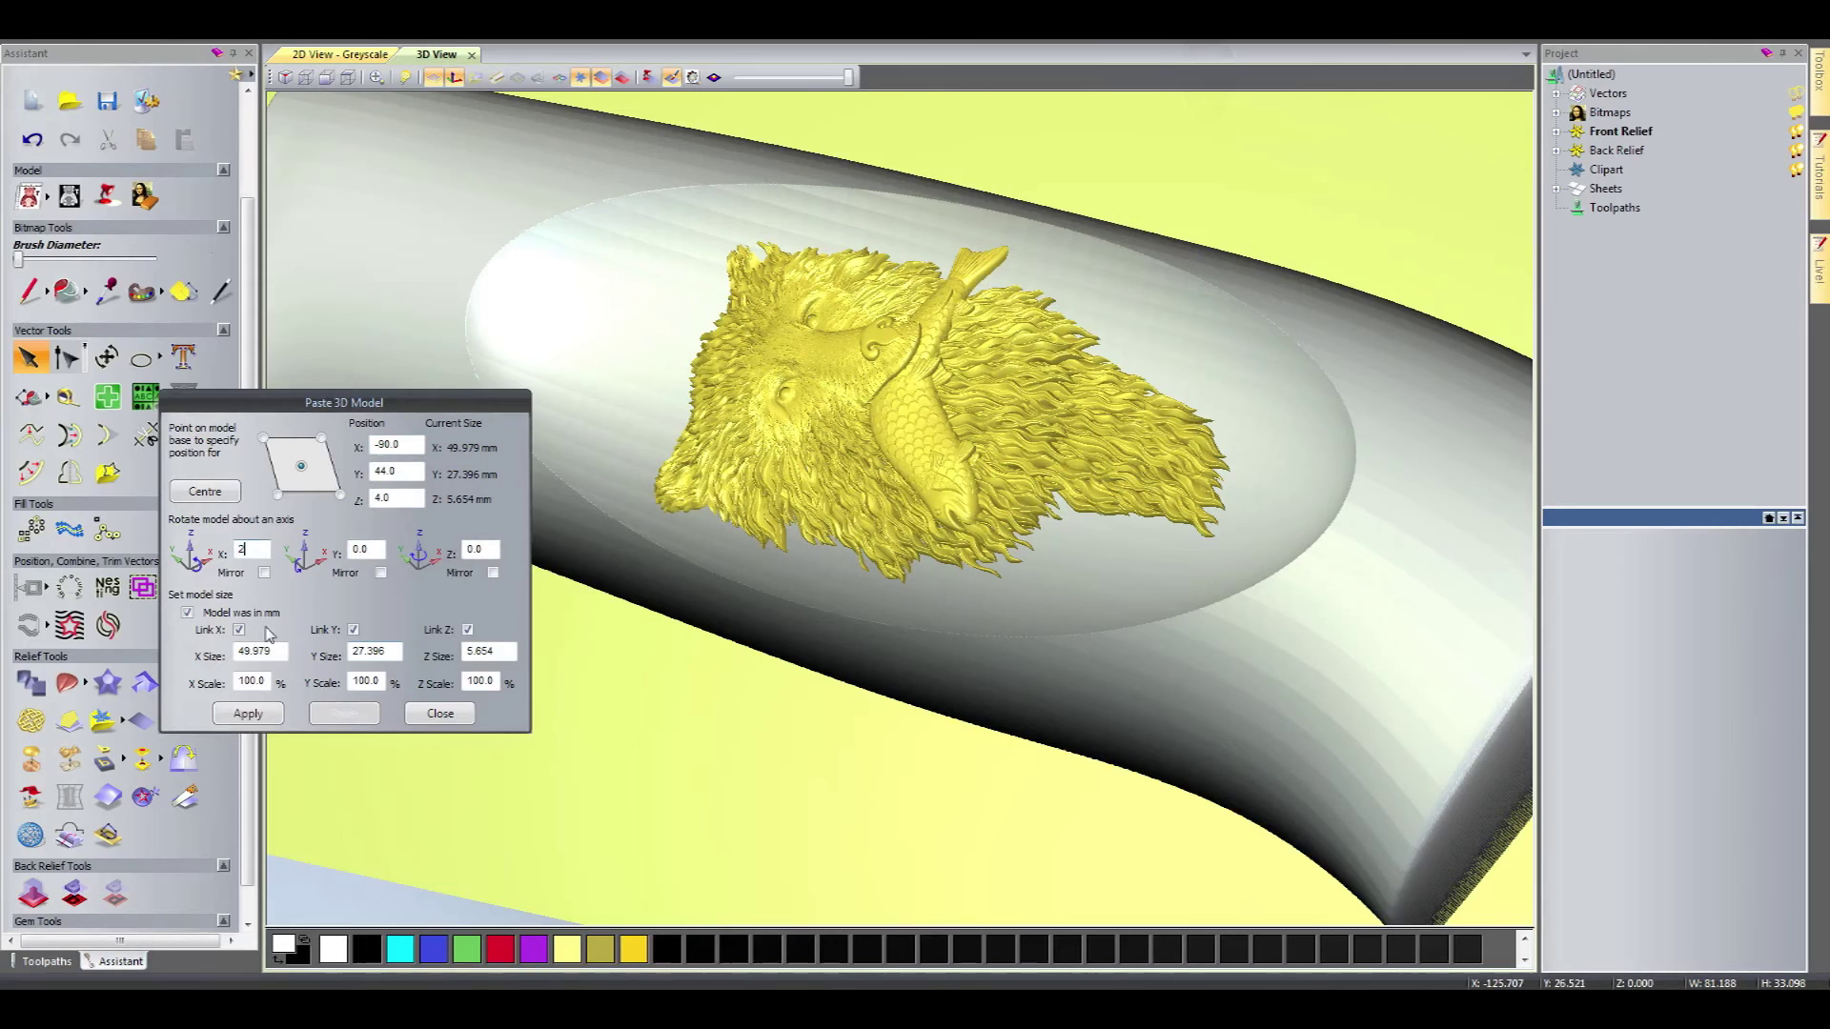
click(255, 713)
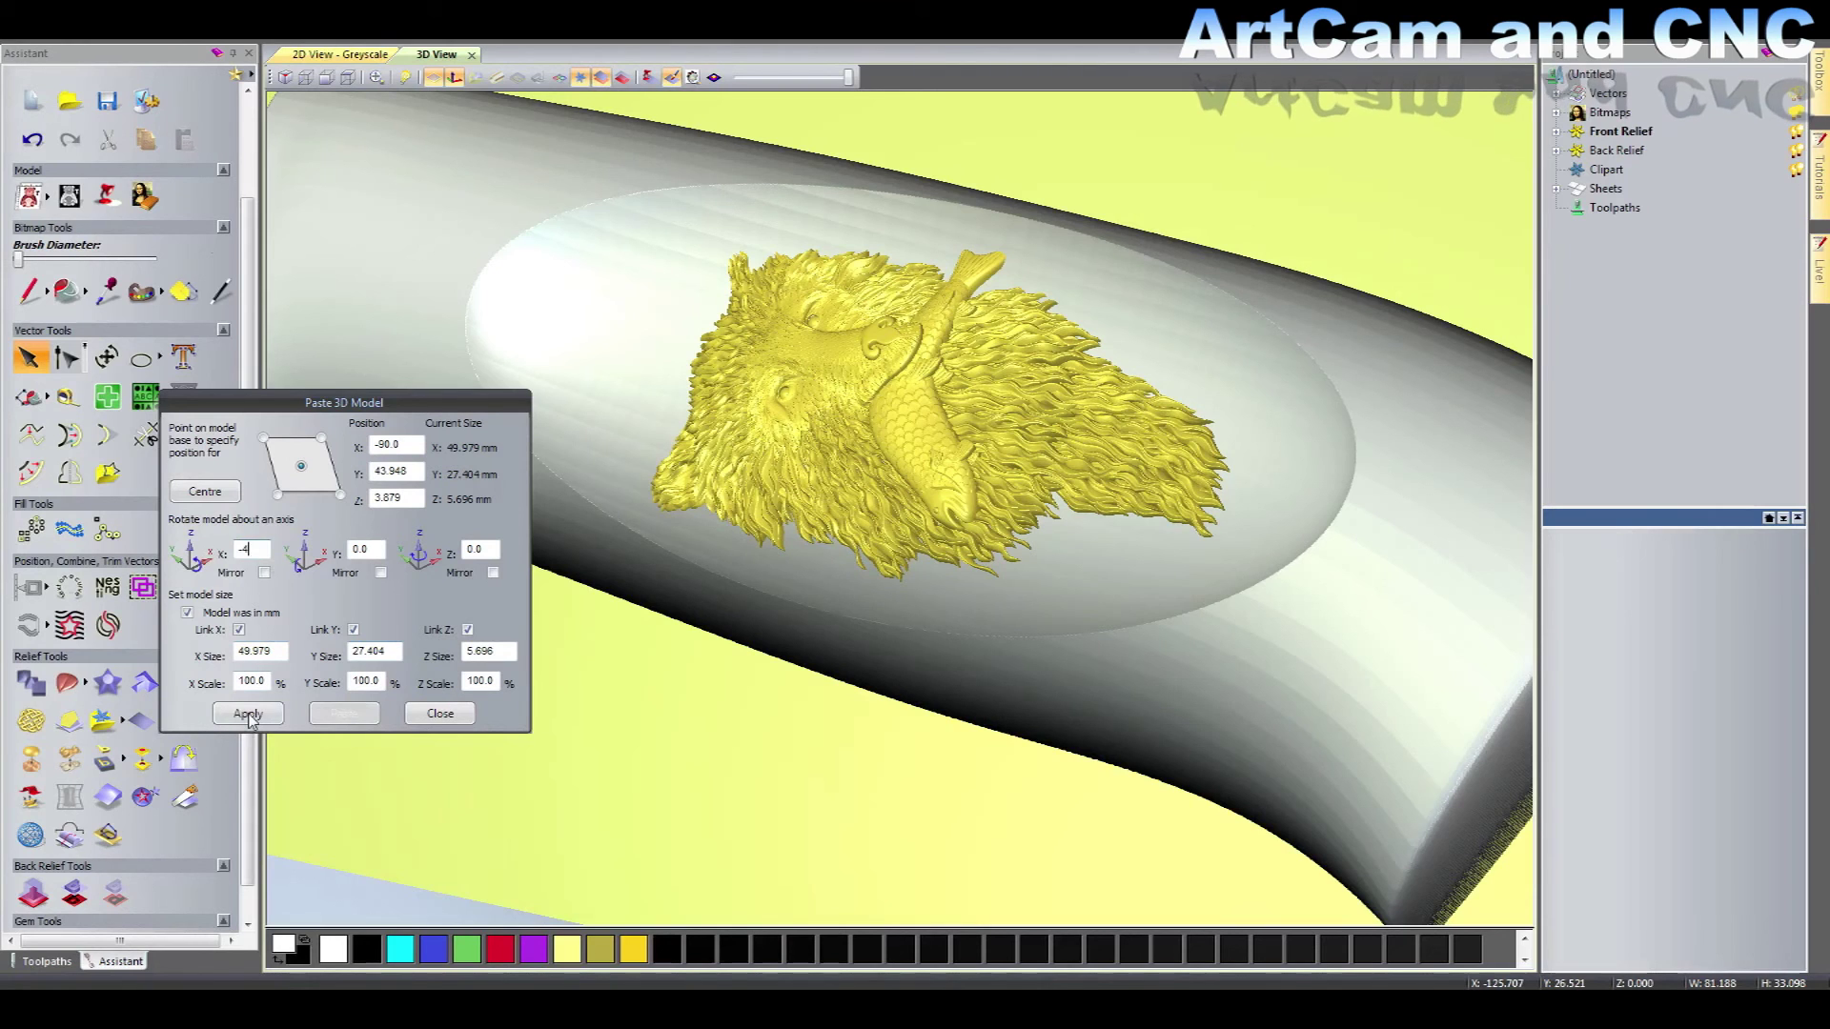
mouse_move(817, 579)
mouse_down()
mouse_move(741, 445)
mouse_move(861, 581)
mouse_up()
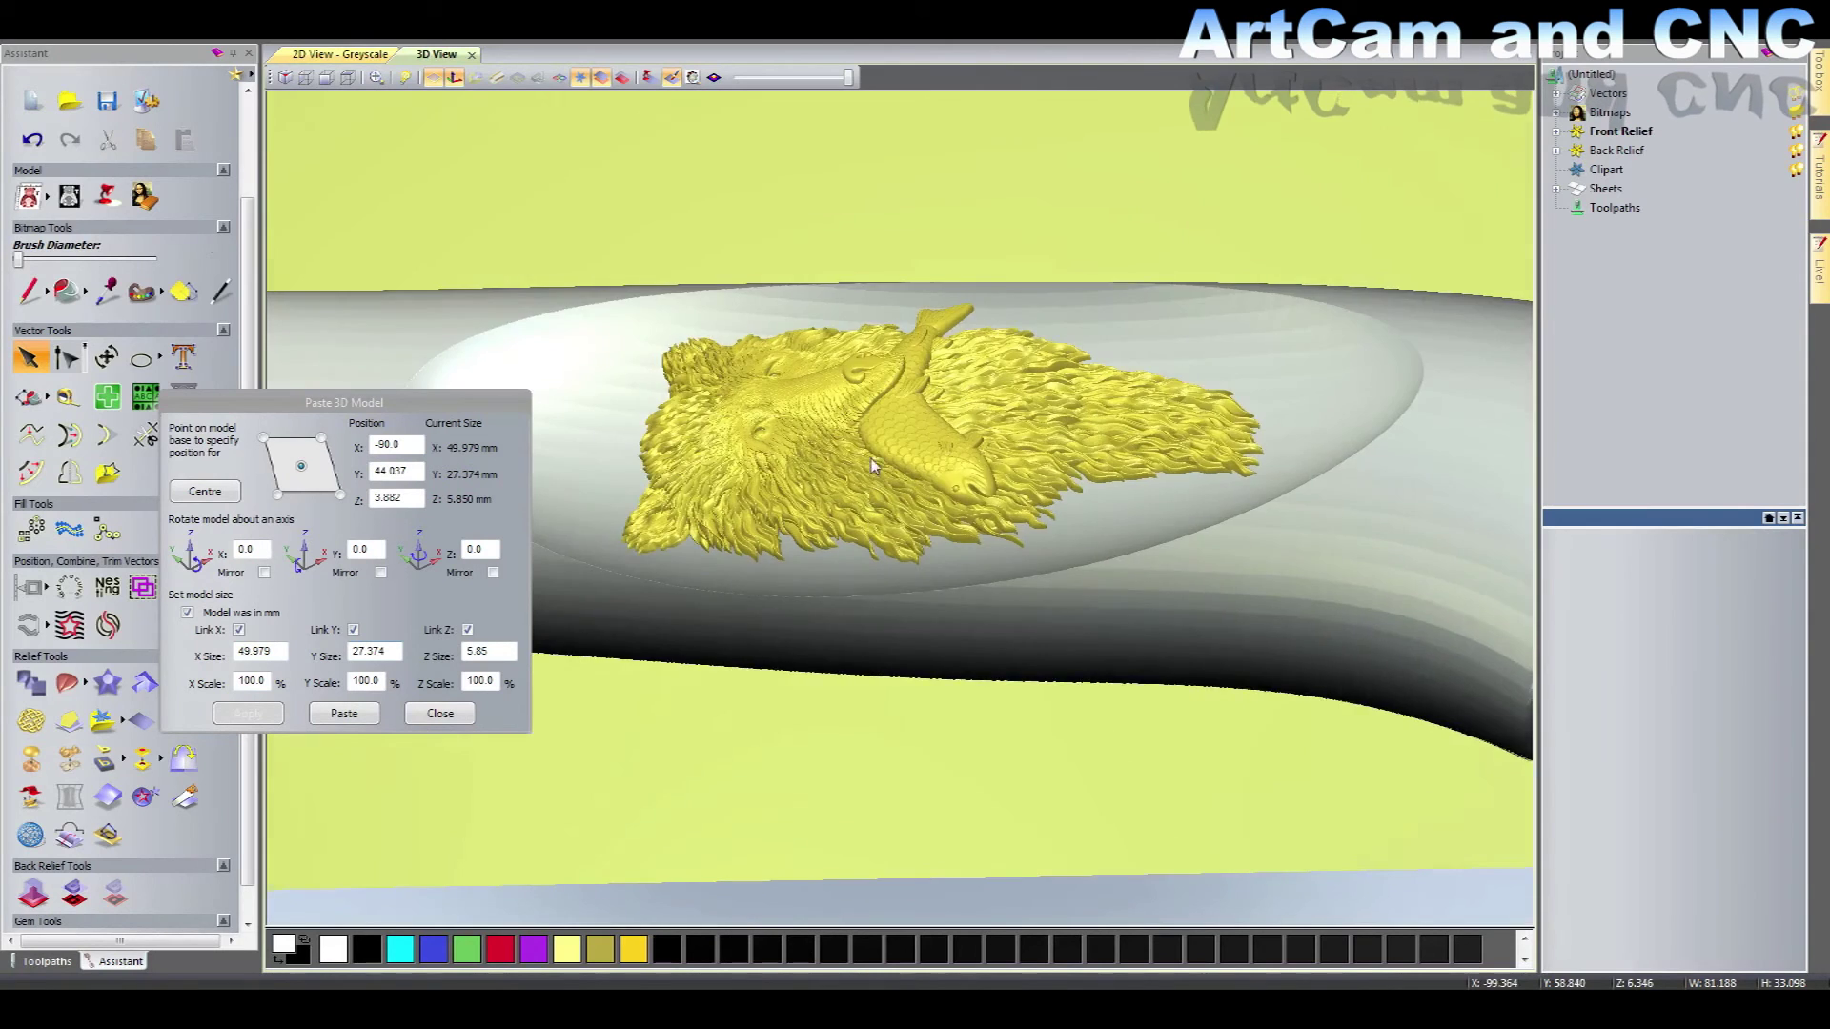
mouse_move(861, 581)
mouse_down()
mouse_move(868, 476)
mouse_move(366, 86)
mouse_up()
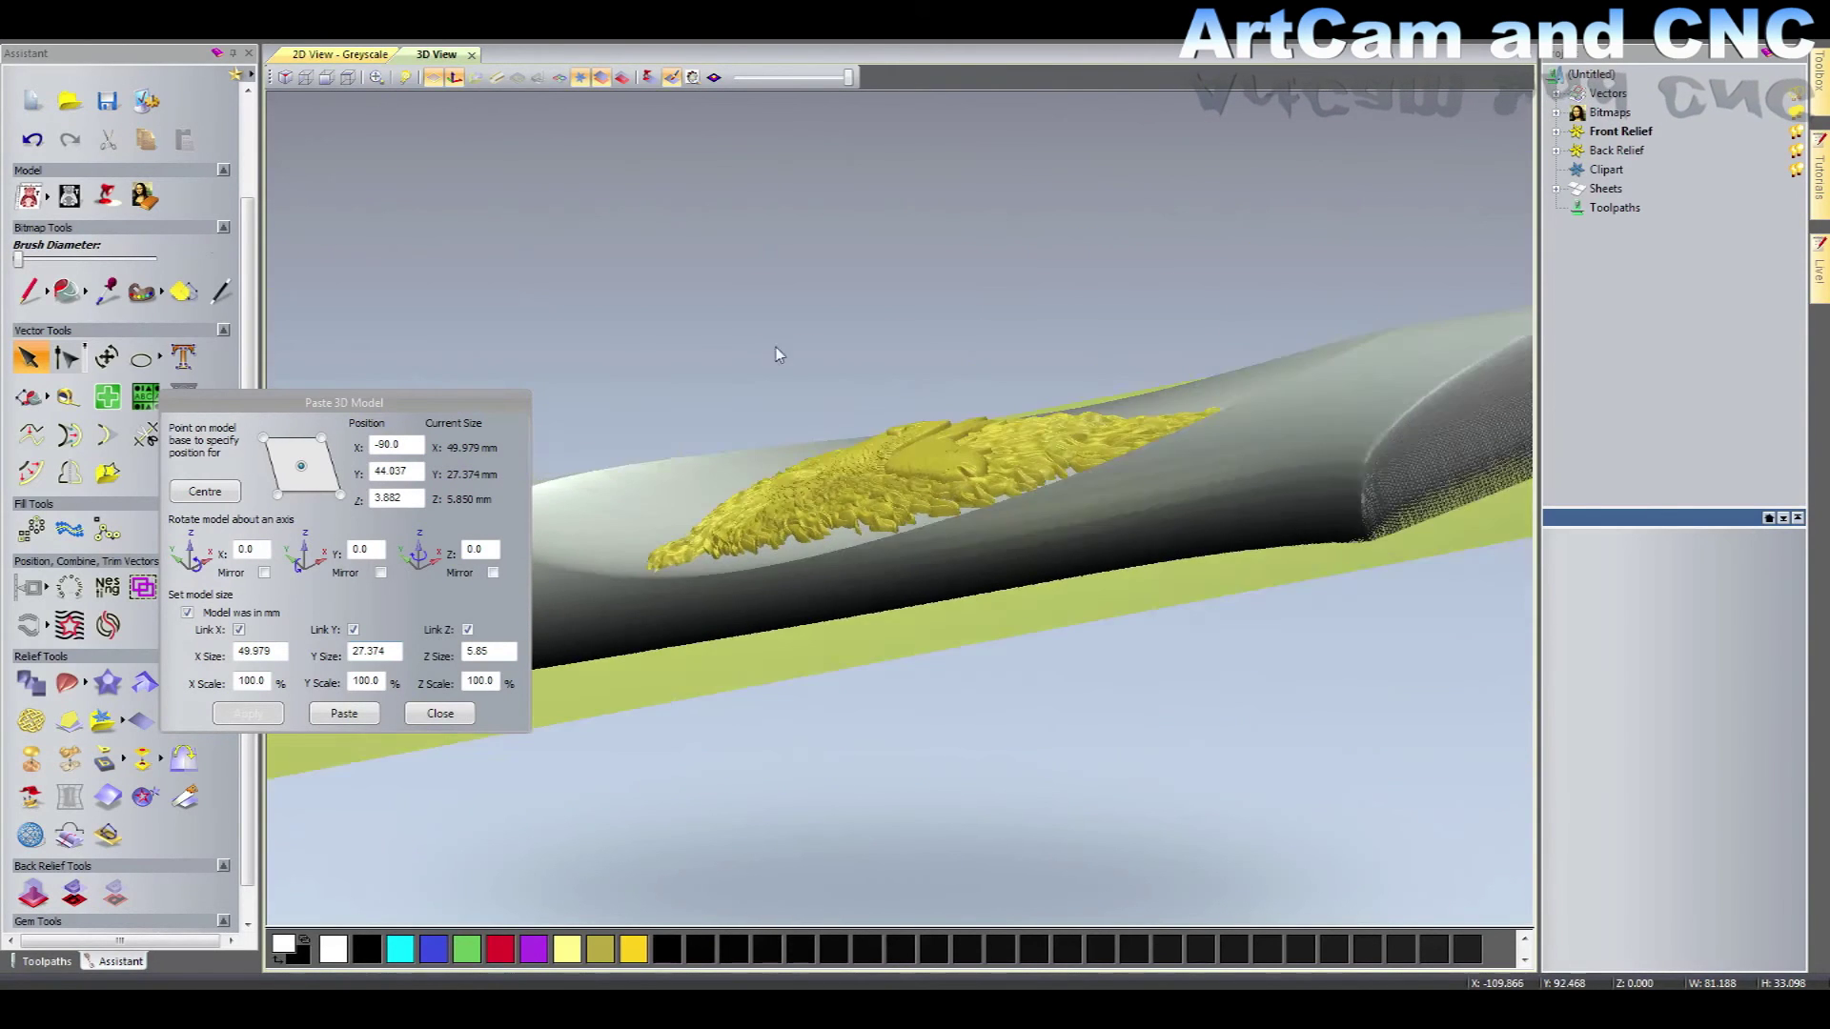
Step: Apply a 7.0 mm depth to the 49.979 × 27.374 mm bear-and-fish model and merge it
click(327, 78)
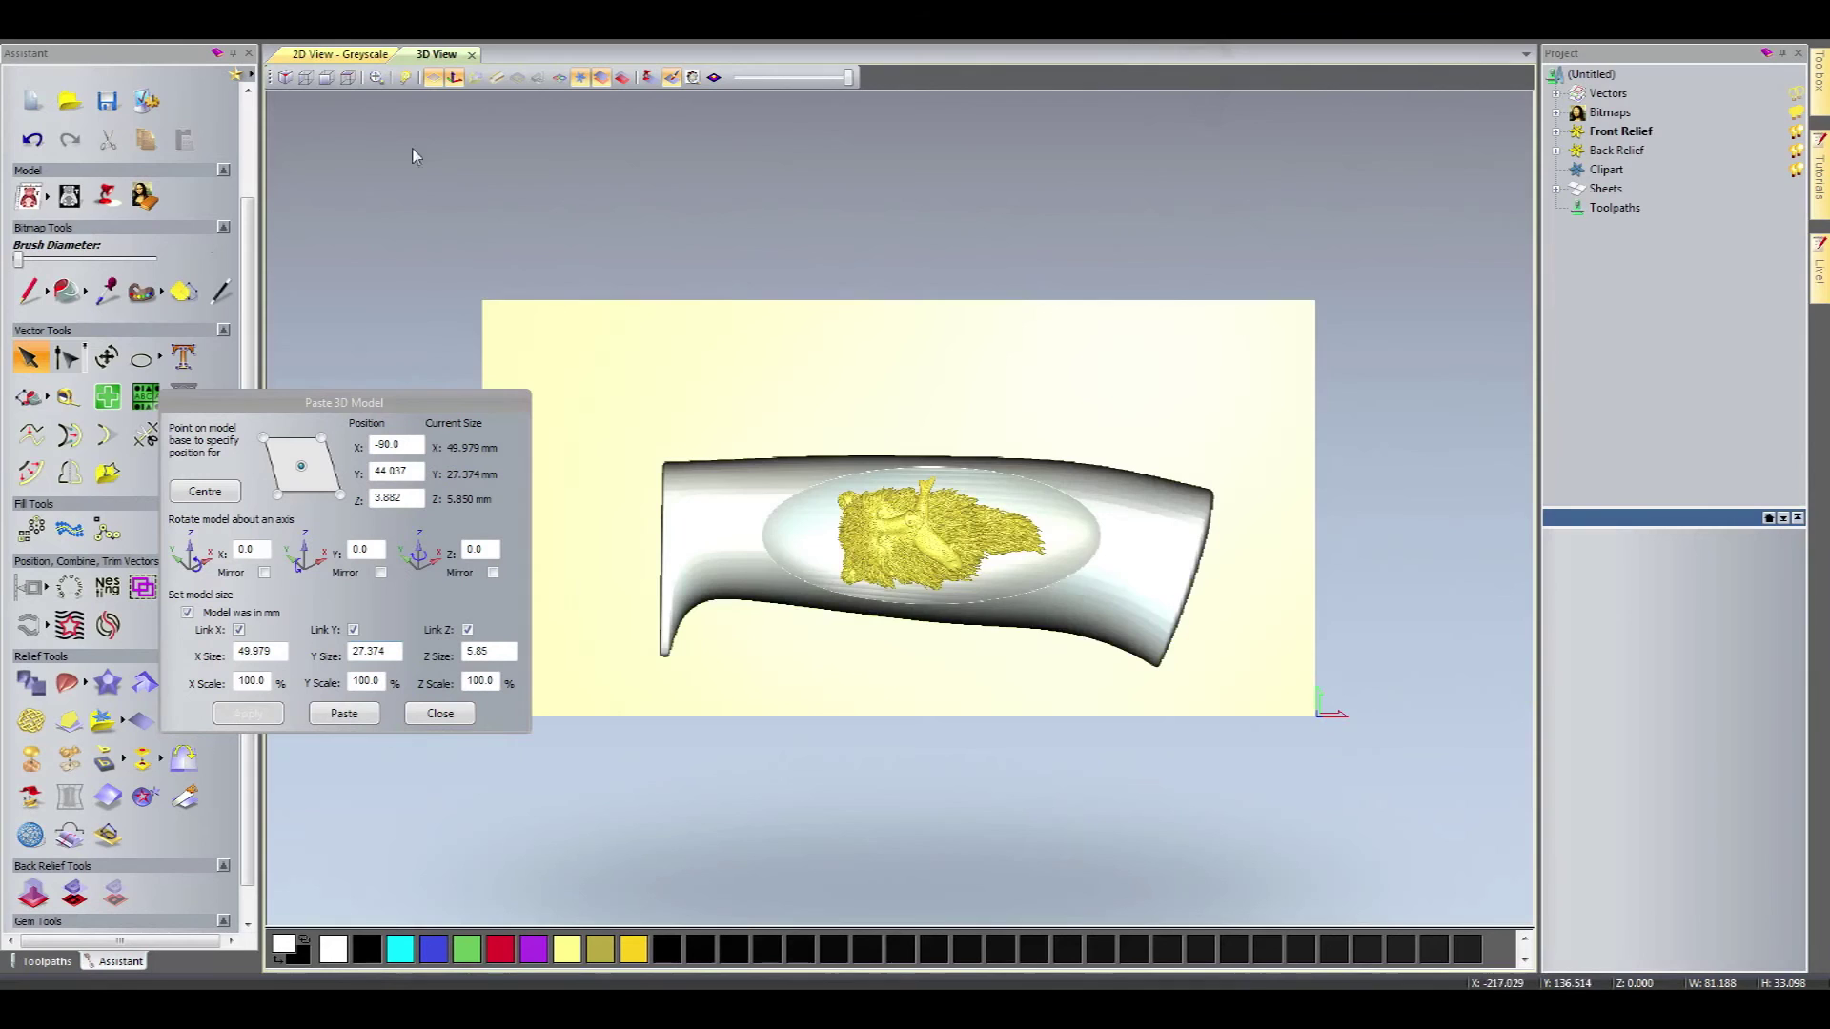
click(305, 78)
scroll(906, 538, up, 2)
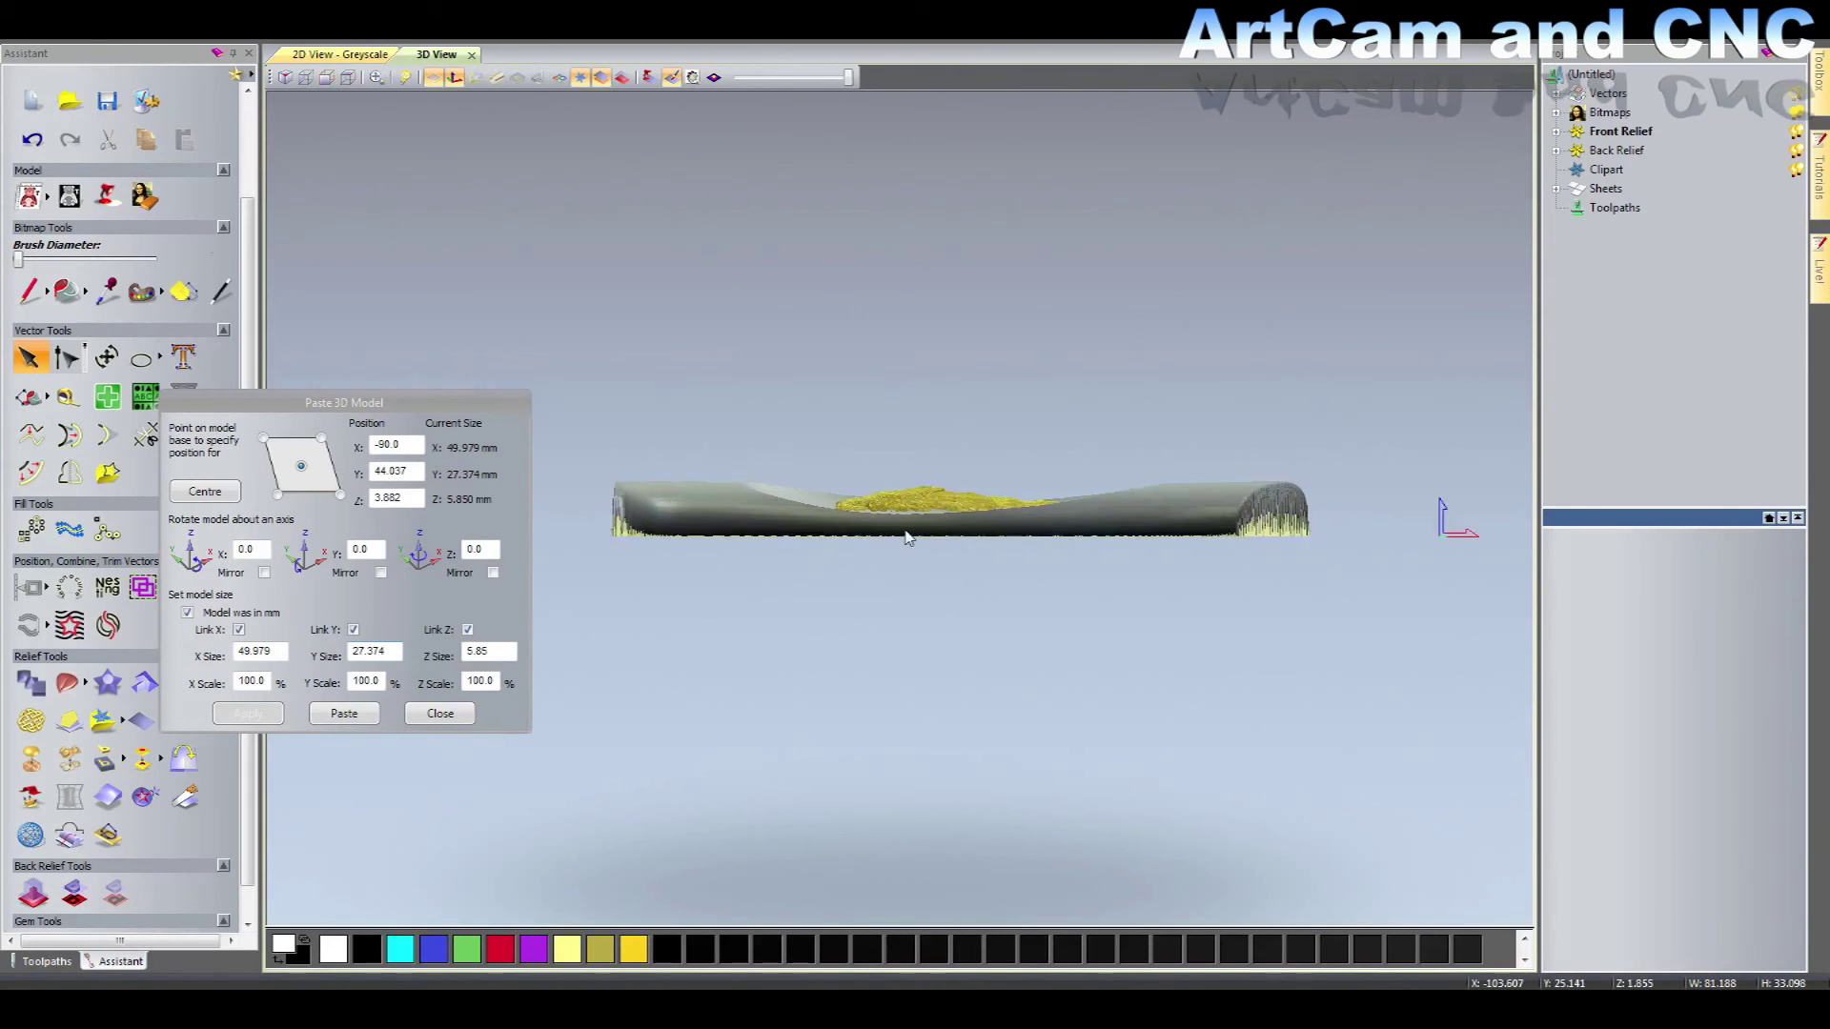
scroll(905, 538, up, 3)
scroll(906, 528, up, 2)
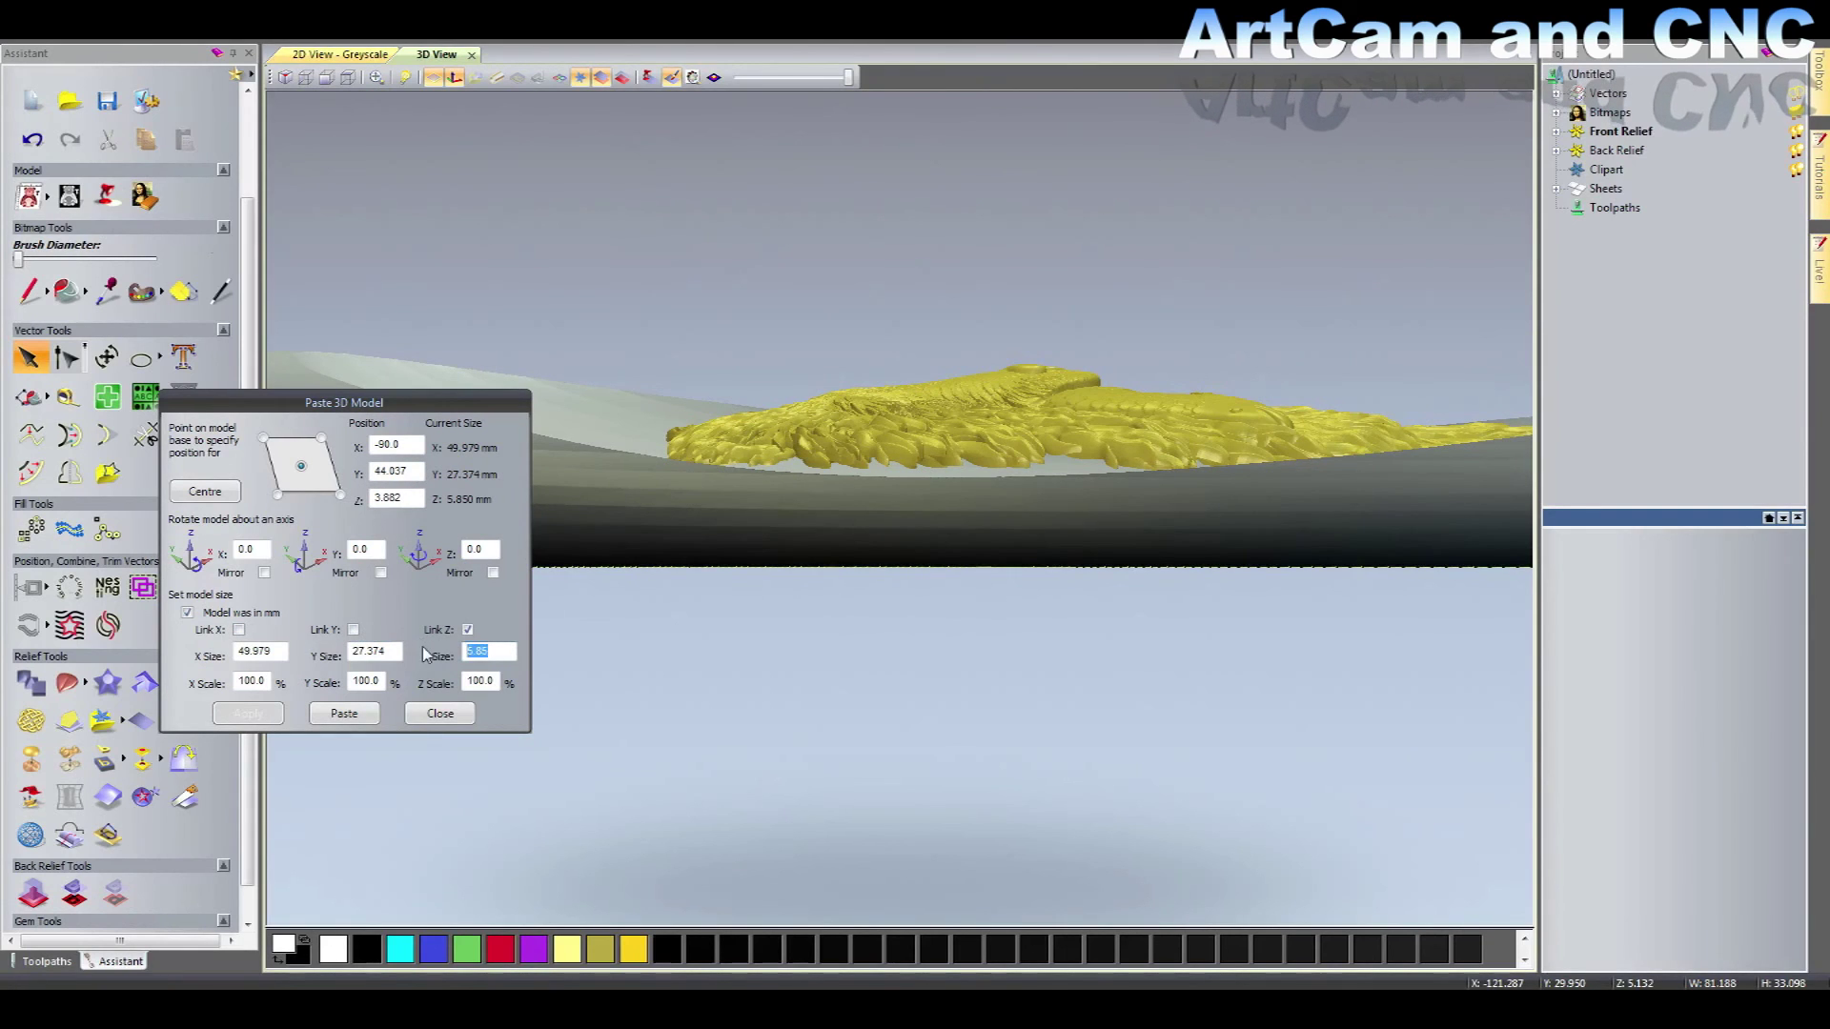
text(7)
click(267, 721)
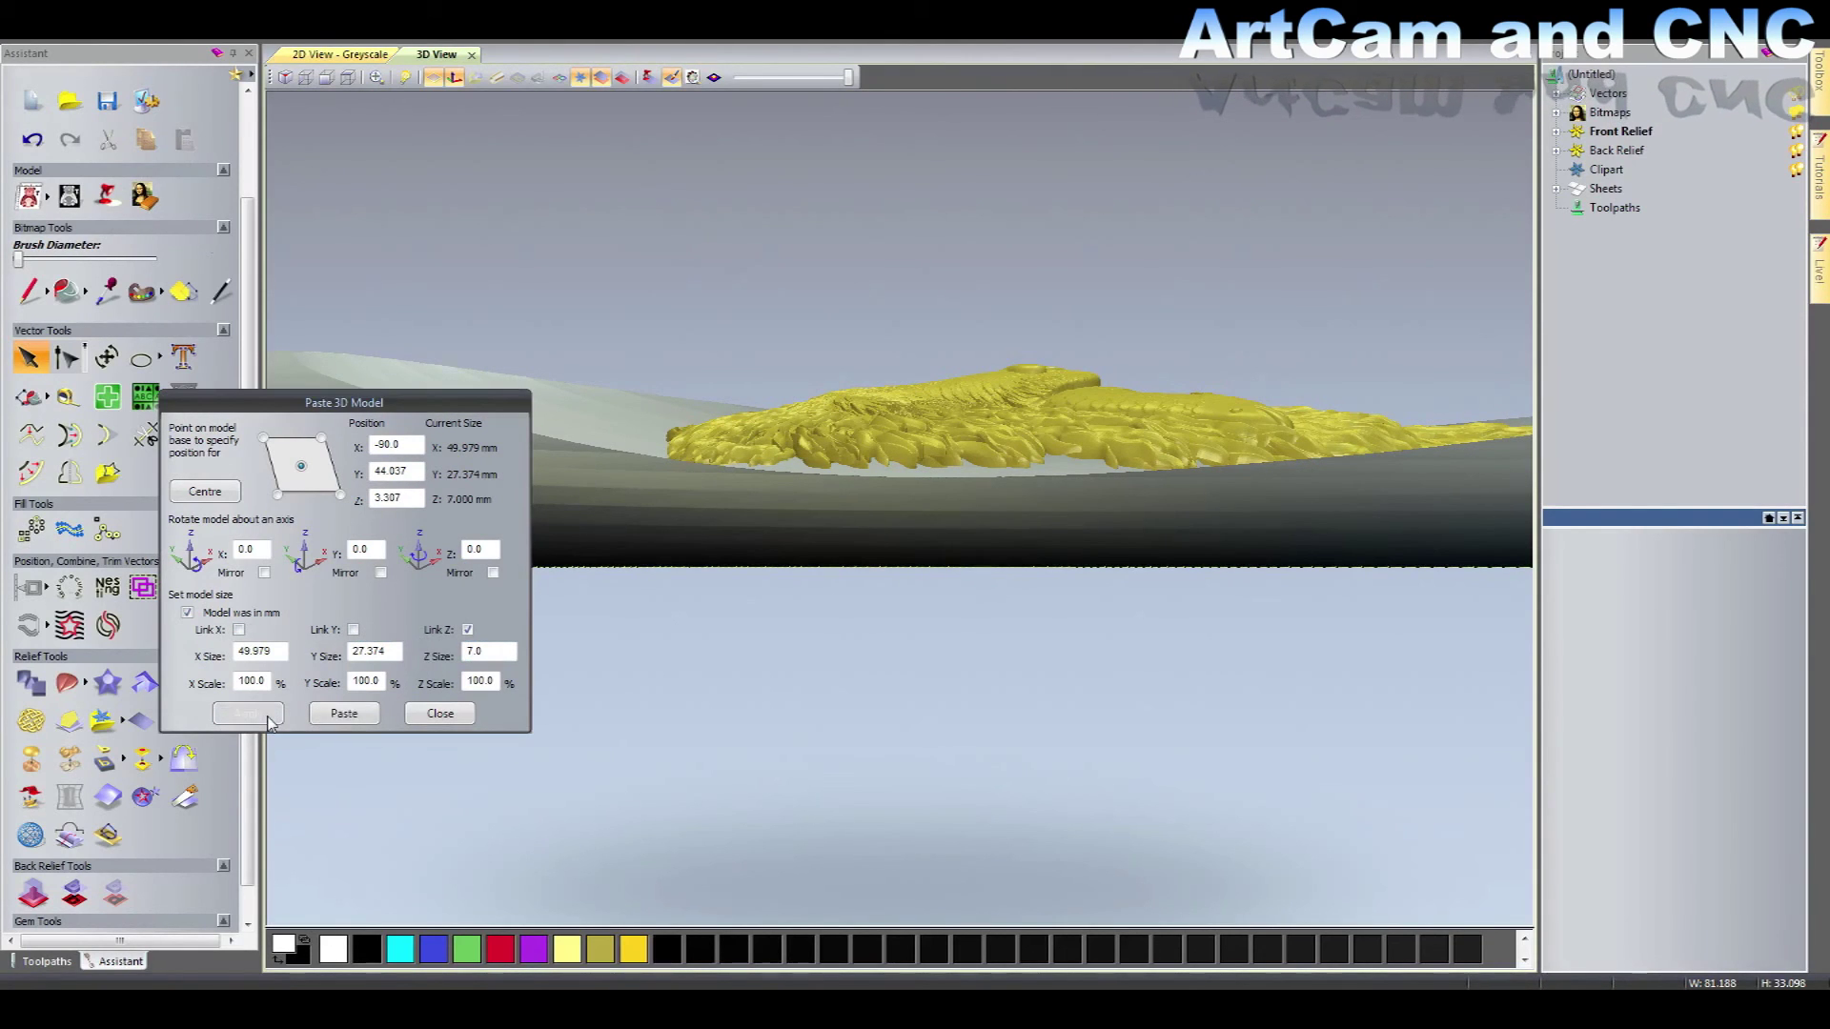
mouse_move(981, 536)
mouse_down()
mouse_move(1014, 476)
mouse_move(963, 572)
mouse_move(969, 673)
mouse_move(941, 633)
mouse_up()
click(361, 711)
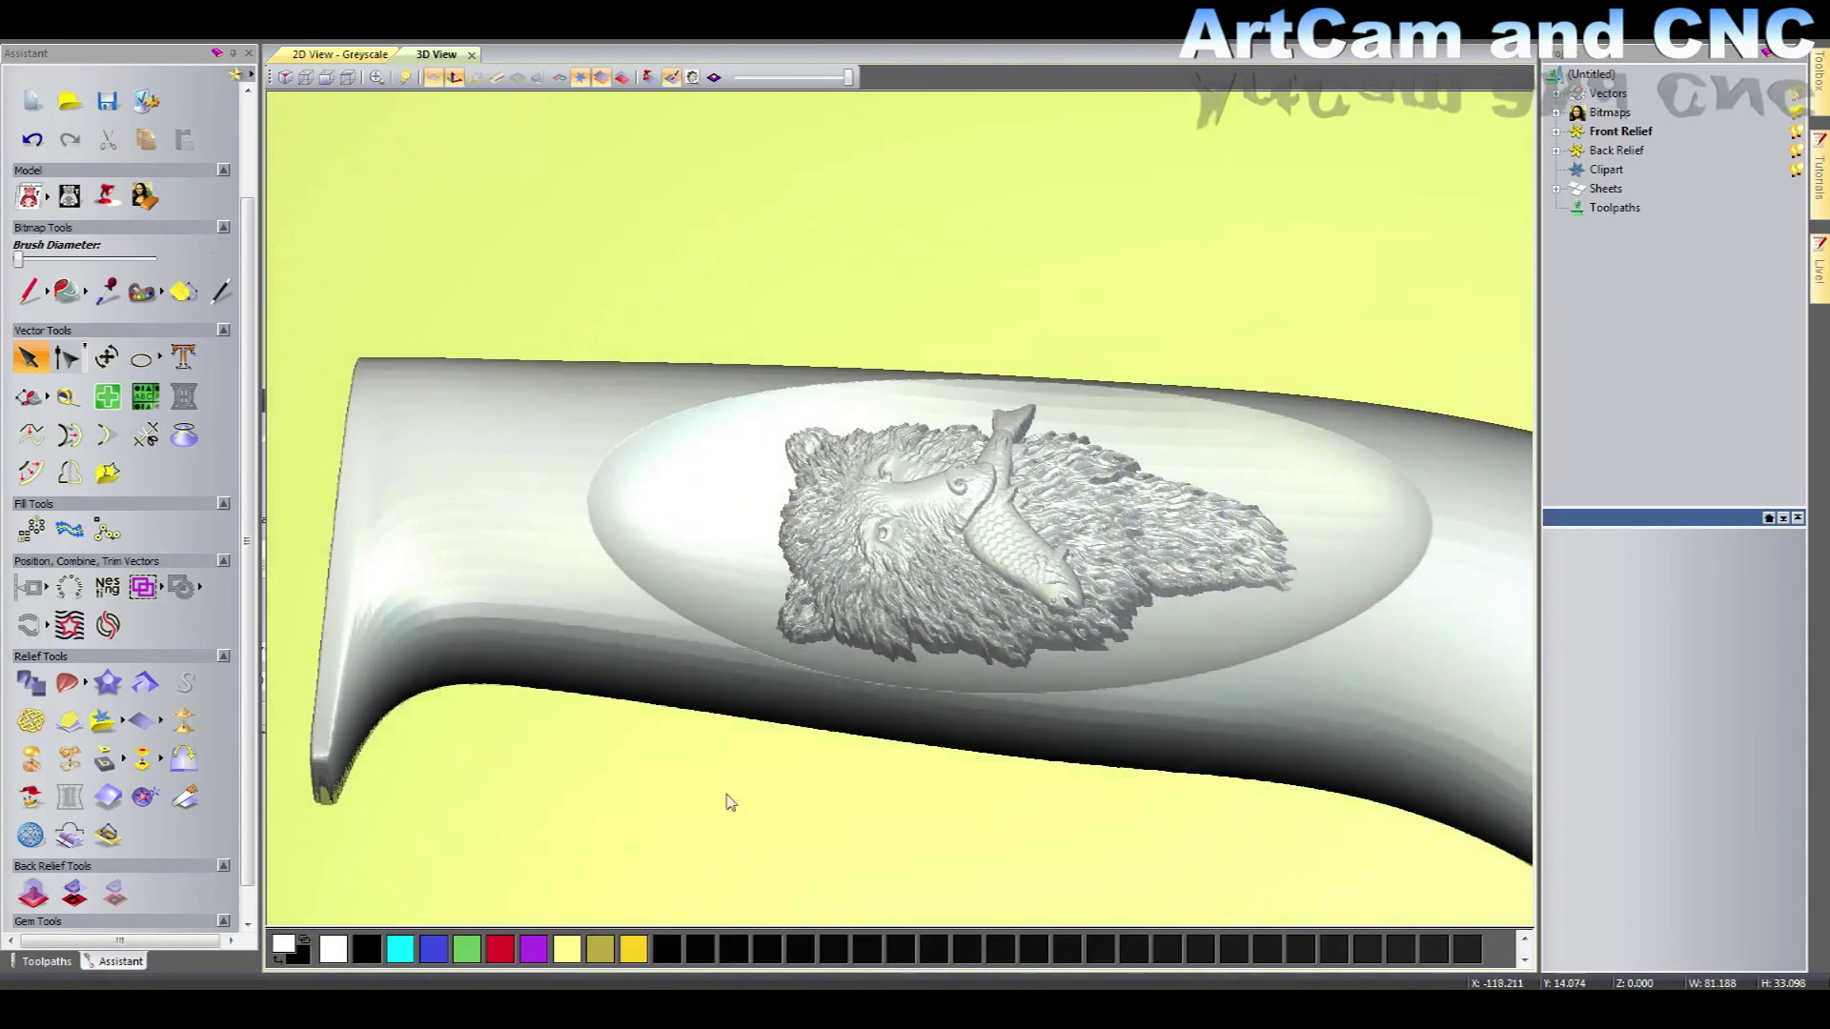
Step: Orbit and zoom to inspect the bear-and-fish carving set into the handle's oval panel
scroll(772, 702, down, 2)
scroll(773, 710, down, 3)
mouse_move(772, 714)
mouse_down()
mouse_move(752, 637)
mouse_move(530, 558)
mouse_move(639, 615)
mouse_move(895, 605)
mouse_up()
scroll(895, 605, up, 3)
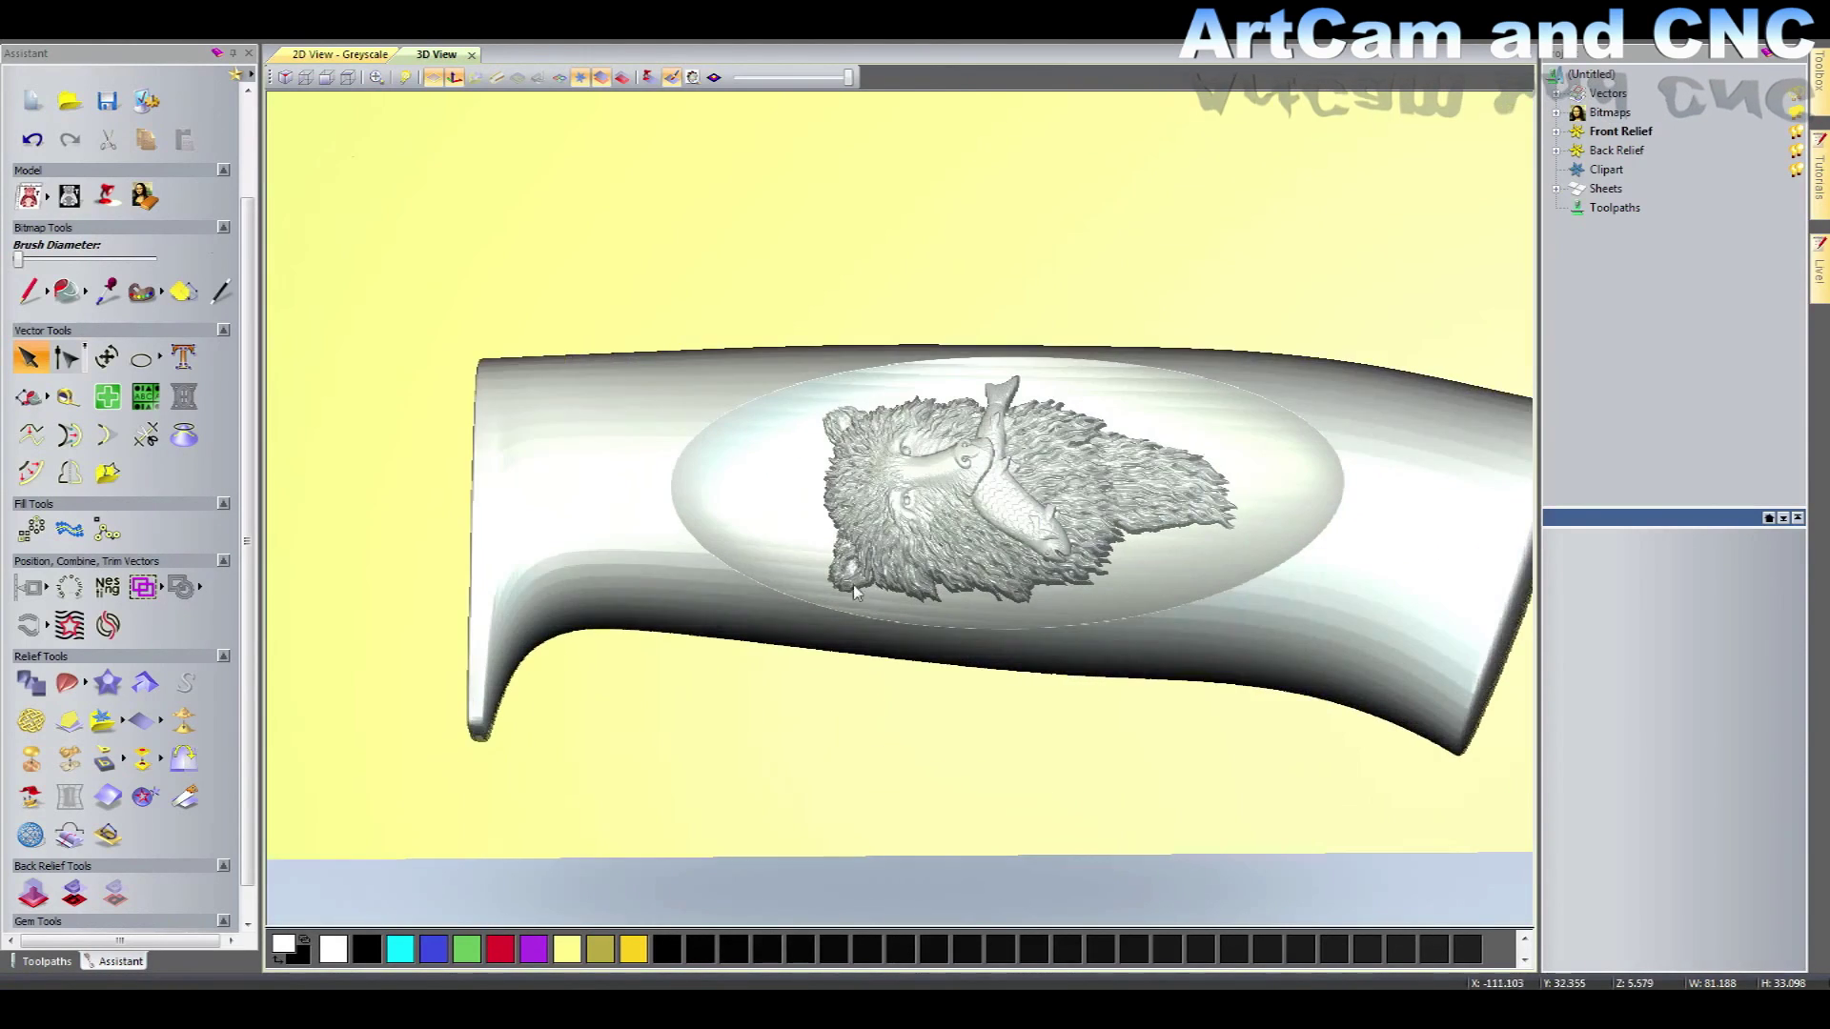
scroll(862, 579, up, 2)
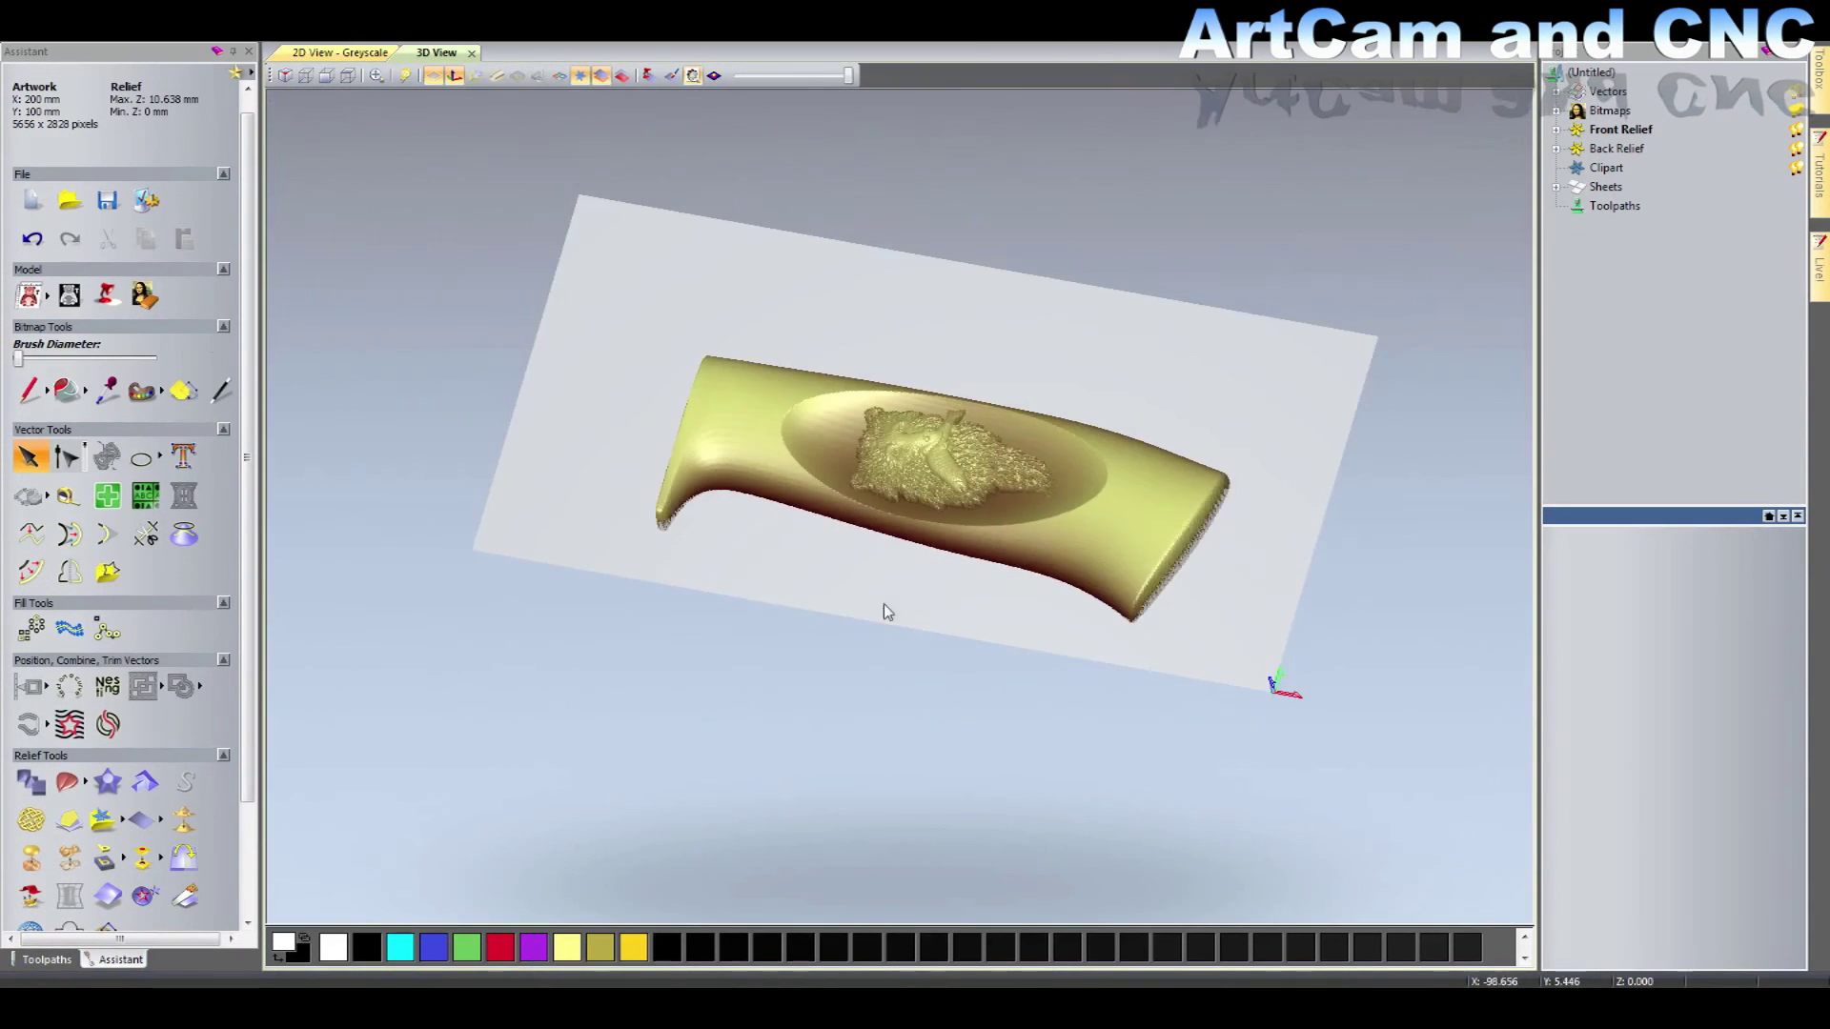
mouse_move(884, 613)
mouse_down()
mouse_move(633, 527)
mouse_move(805, 576)
mouse_up()
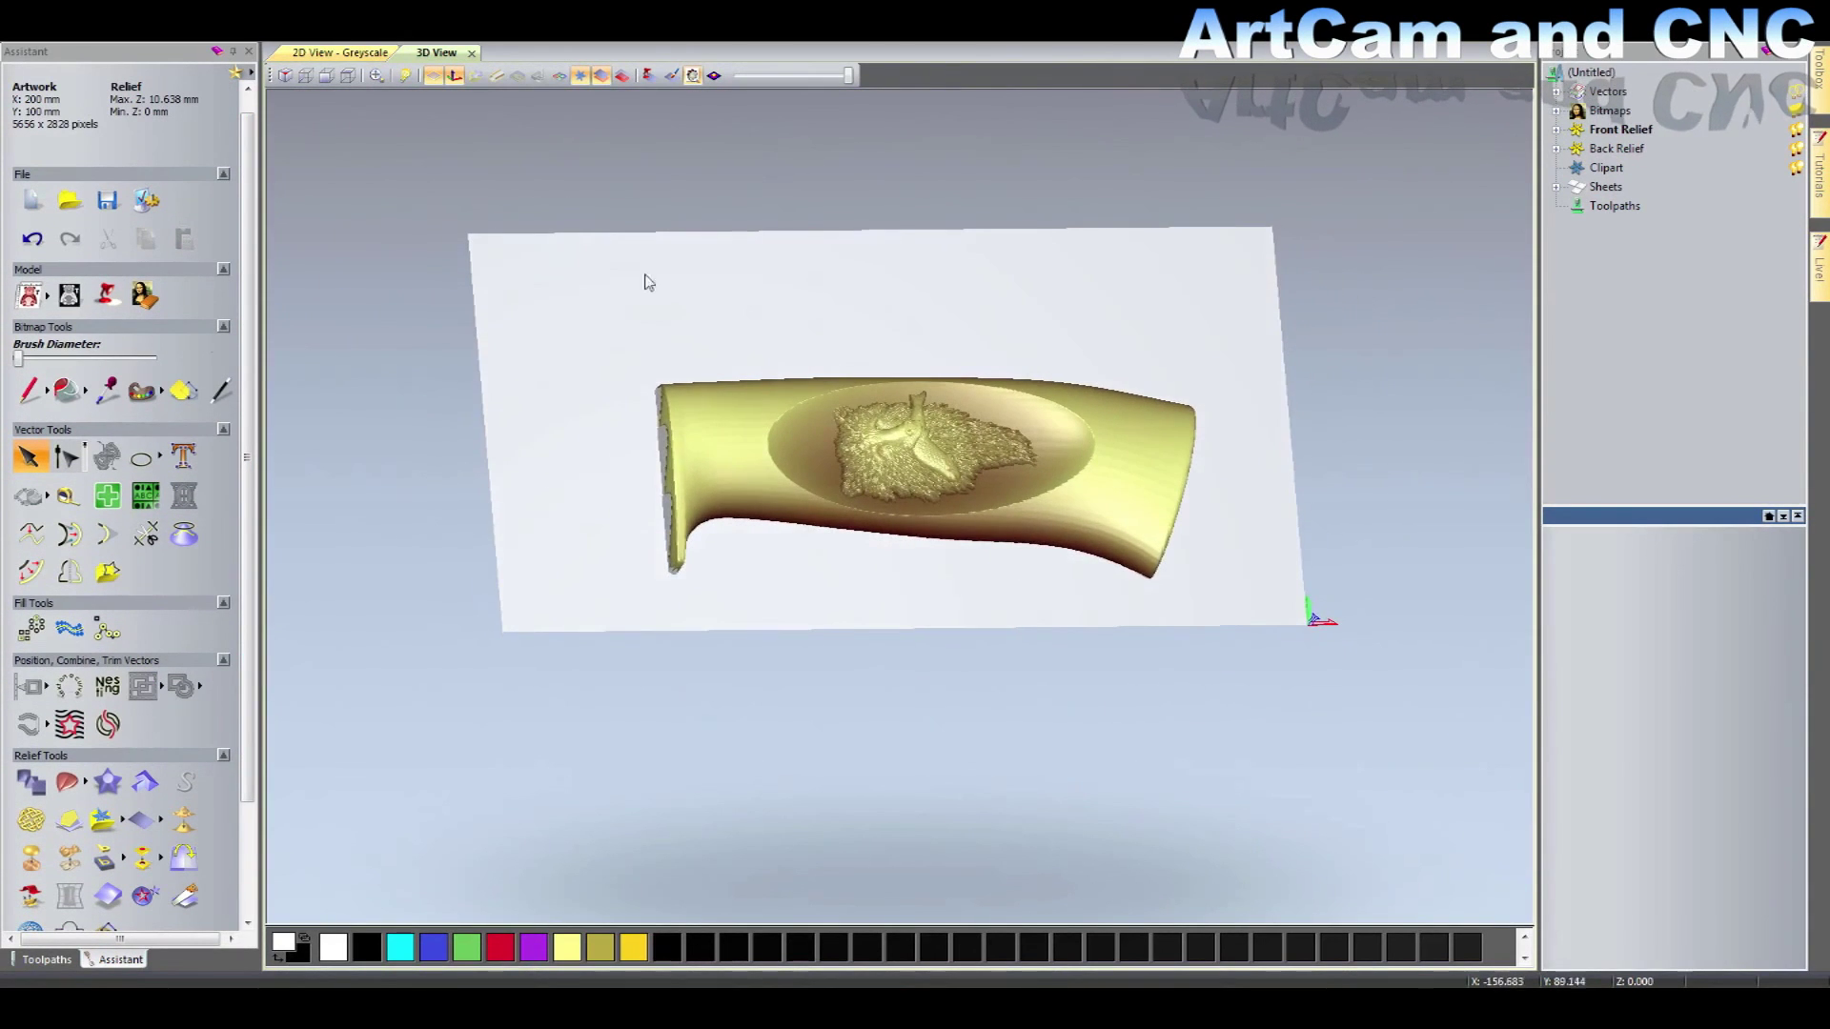
Step: Toggle the front relief off and on, hide the zero plane, and view the handle frontally
click(596, 80)
click(623, 78)
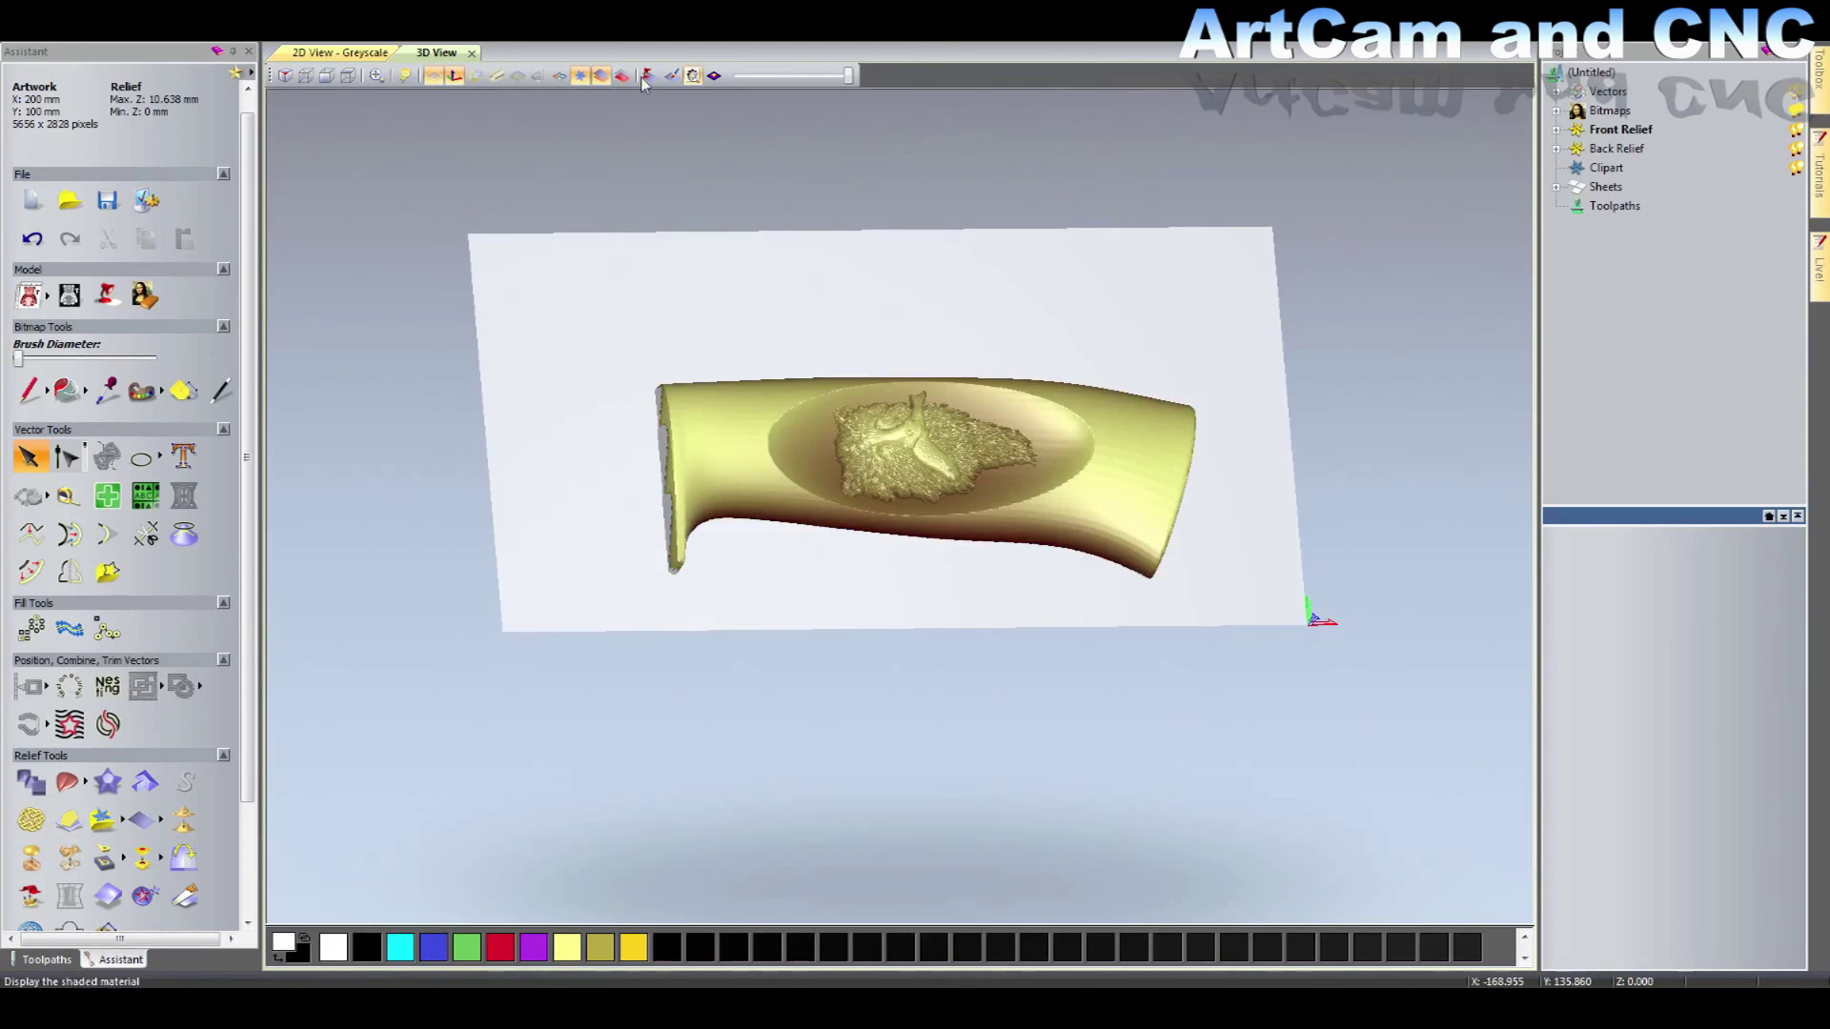
click(435, 81)
scroll(855, 483, up, 3)
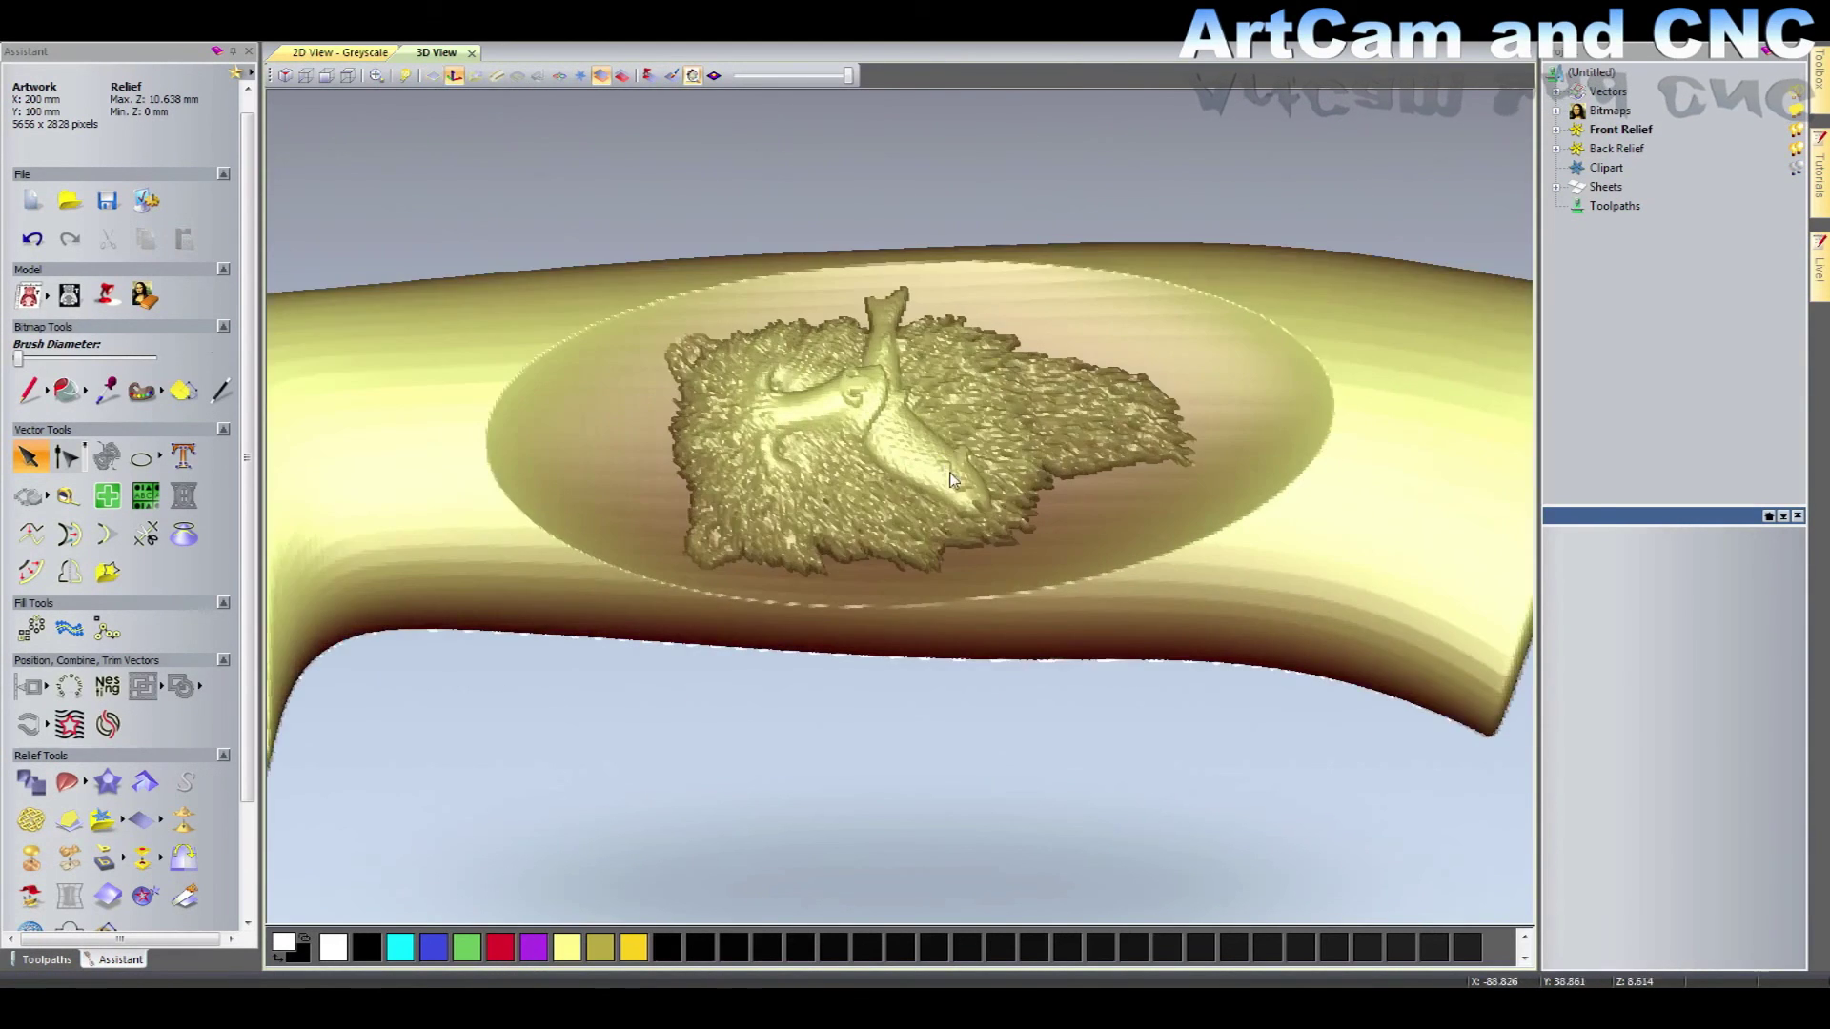
scroll(1034, 539, down, 1)
mouse_move(1014, 561)
mouse_down()
mouse_move(748, 626)
mouse_move(776, 576)
mouse_move(980, 605)
mouse_move(838, 576)
mouse_up()
scroll(740, 654, up, 2)
scroll(753, 639, down, 2)
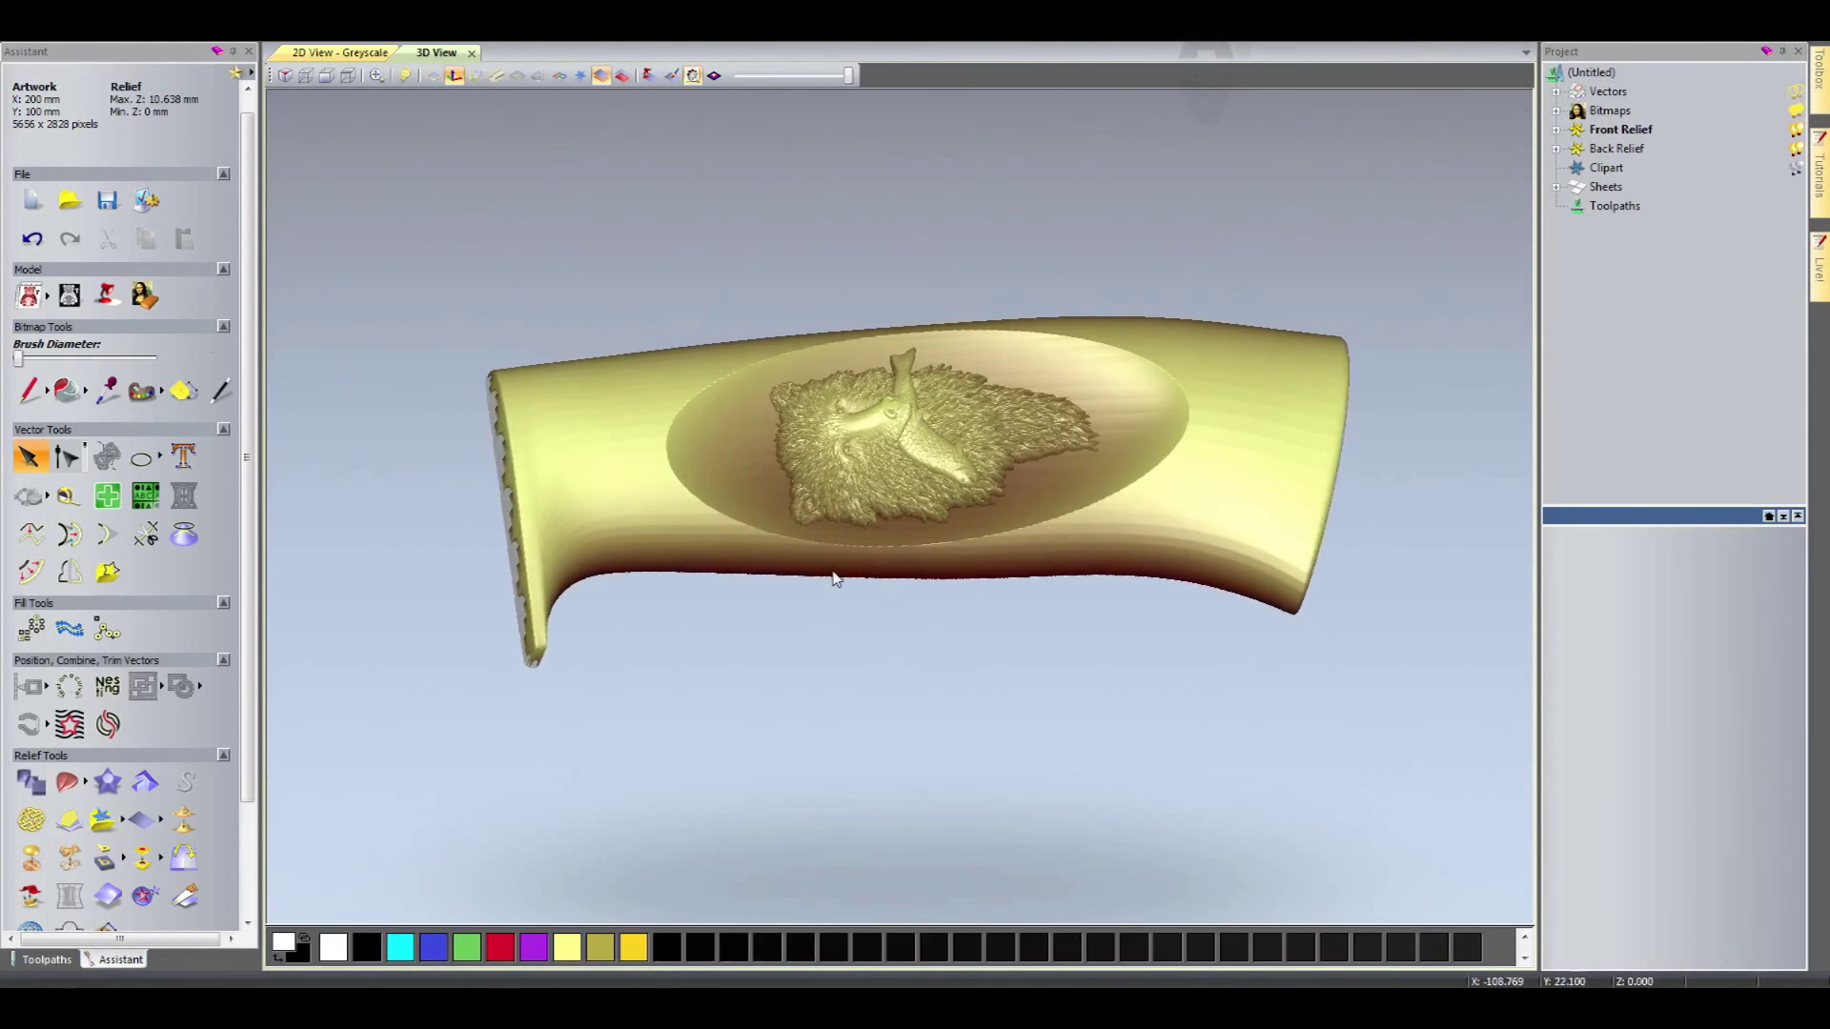